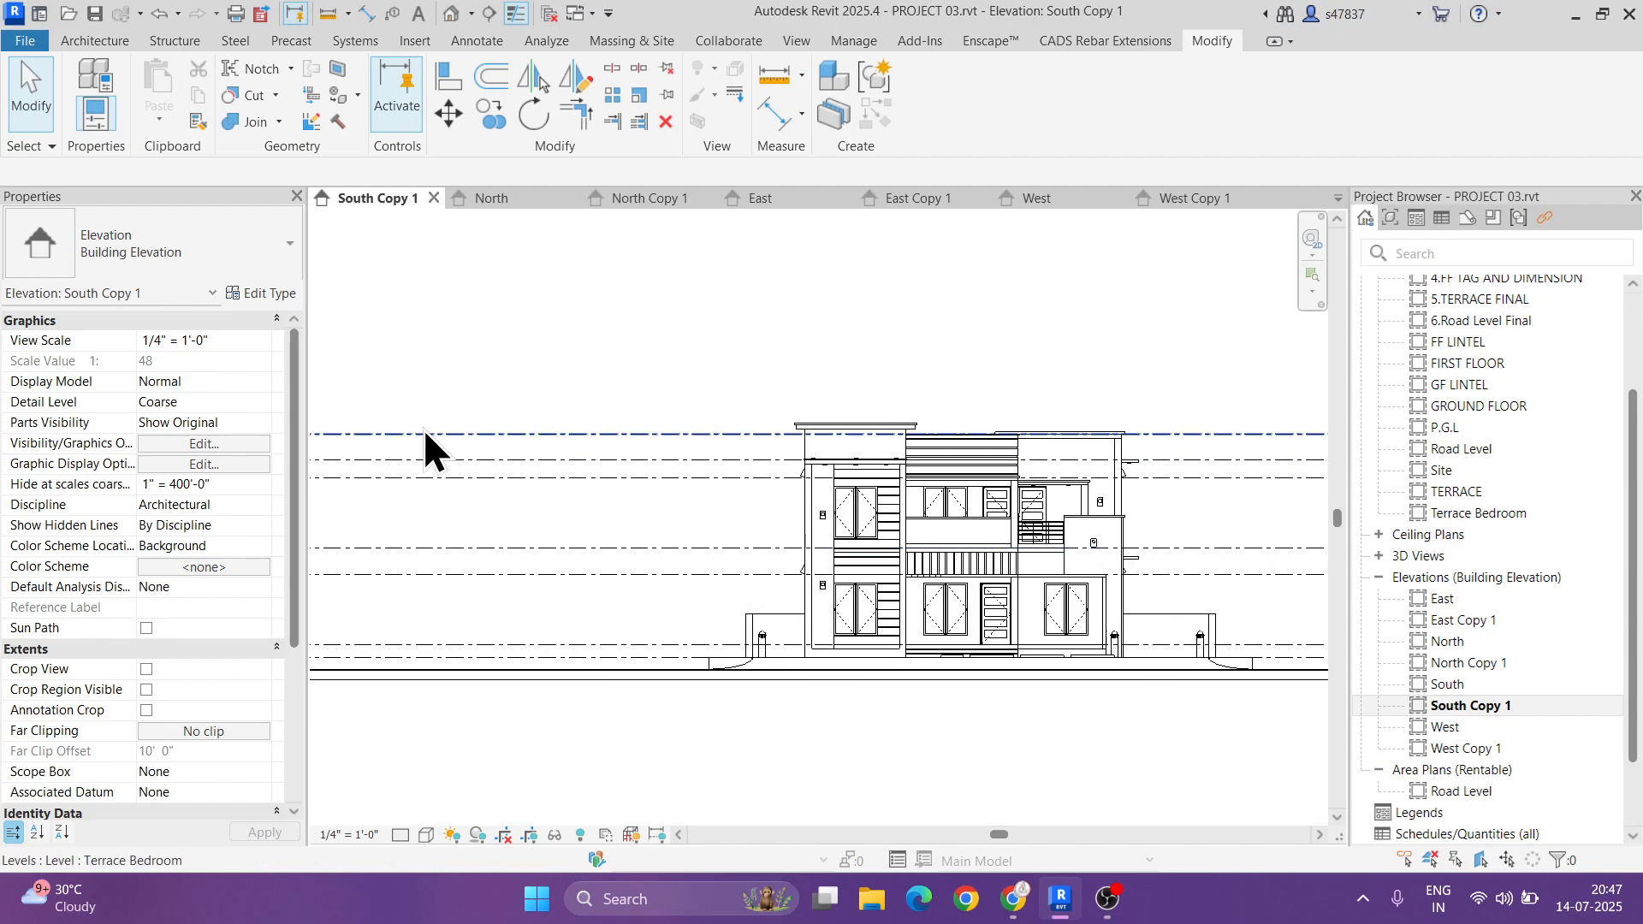
- Shorten the level lines at both ends so they stop just beyond the two sides of the house
{"action": "left_click", "coordinate": [426, 428]}
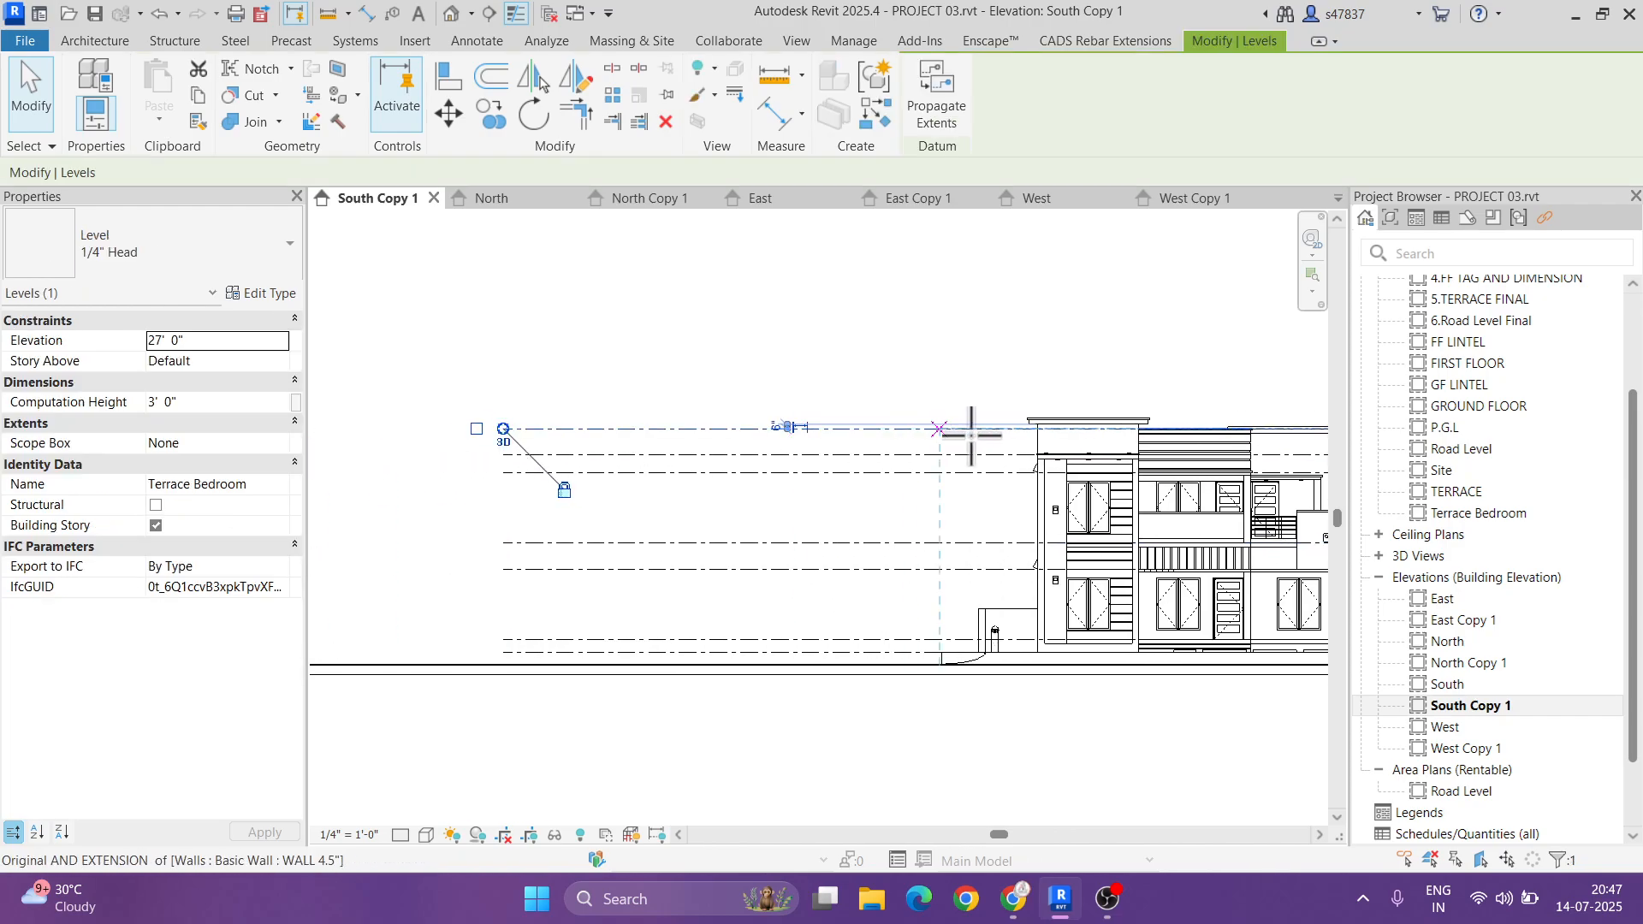
{"action": "left_click_drag", "start_coordinate": [981, 436], "coordinate": [977, 429]}
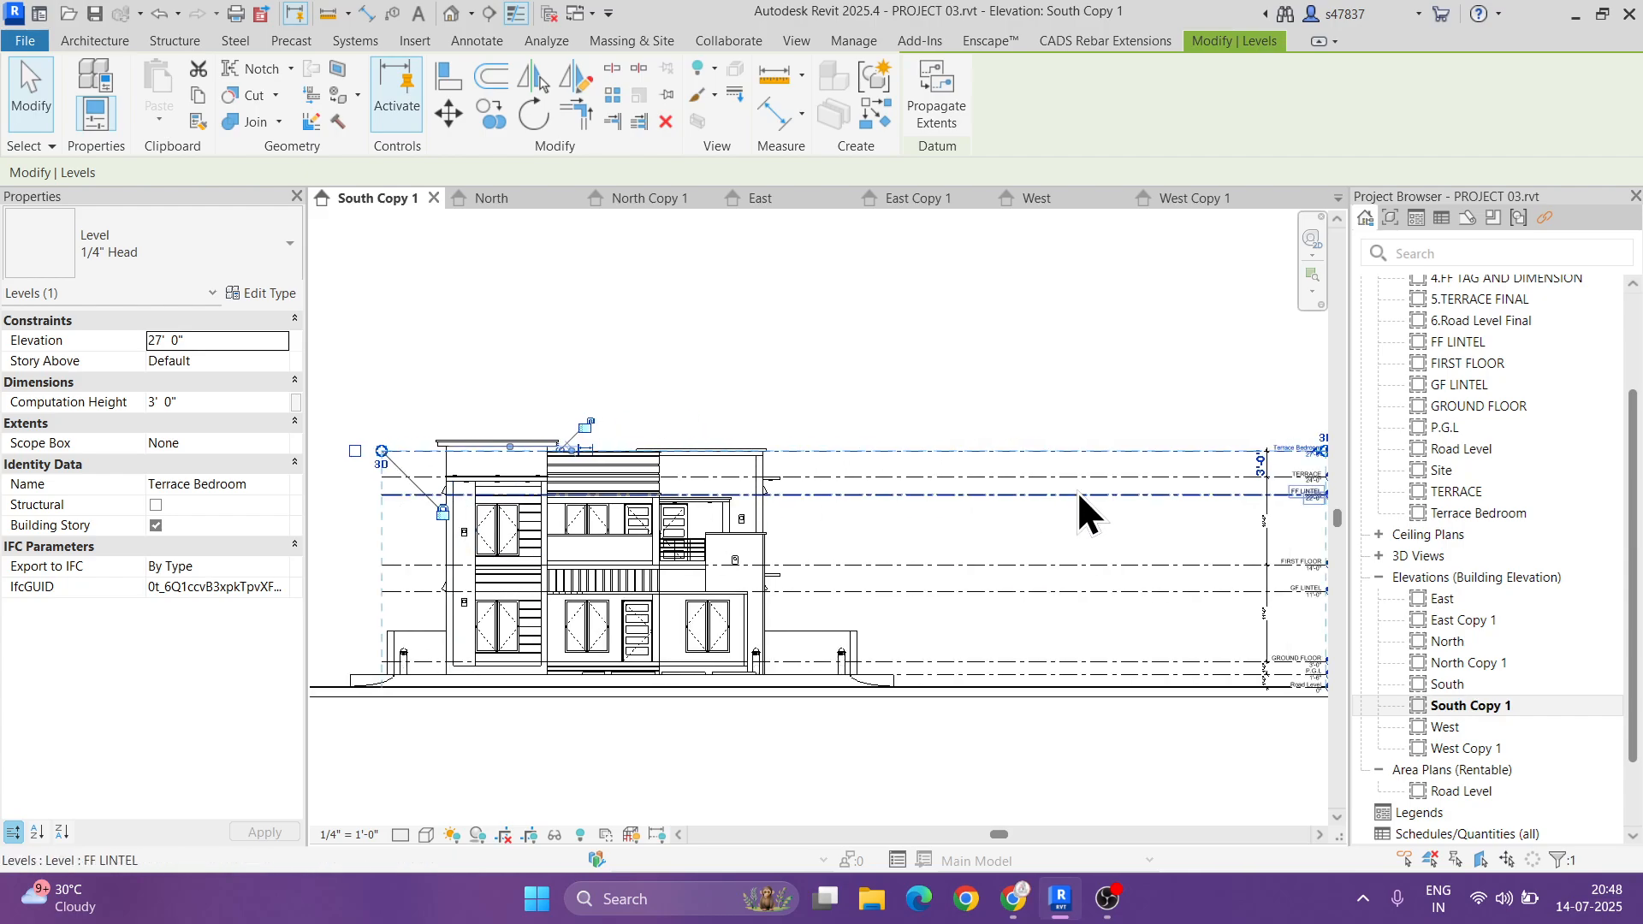
{"action": "scroll", "coordinate": [1113, 454], "scroll_direction": "up", "scroll_amount": 4}
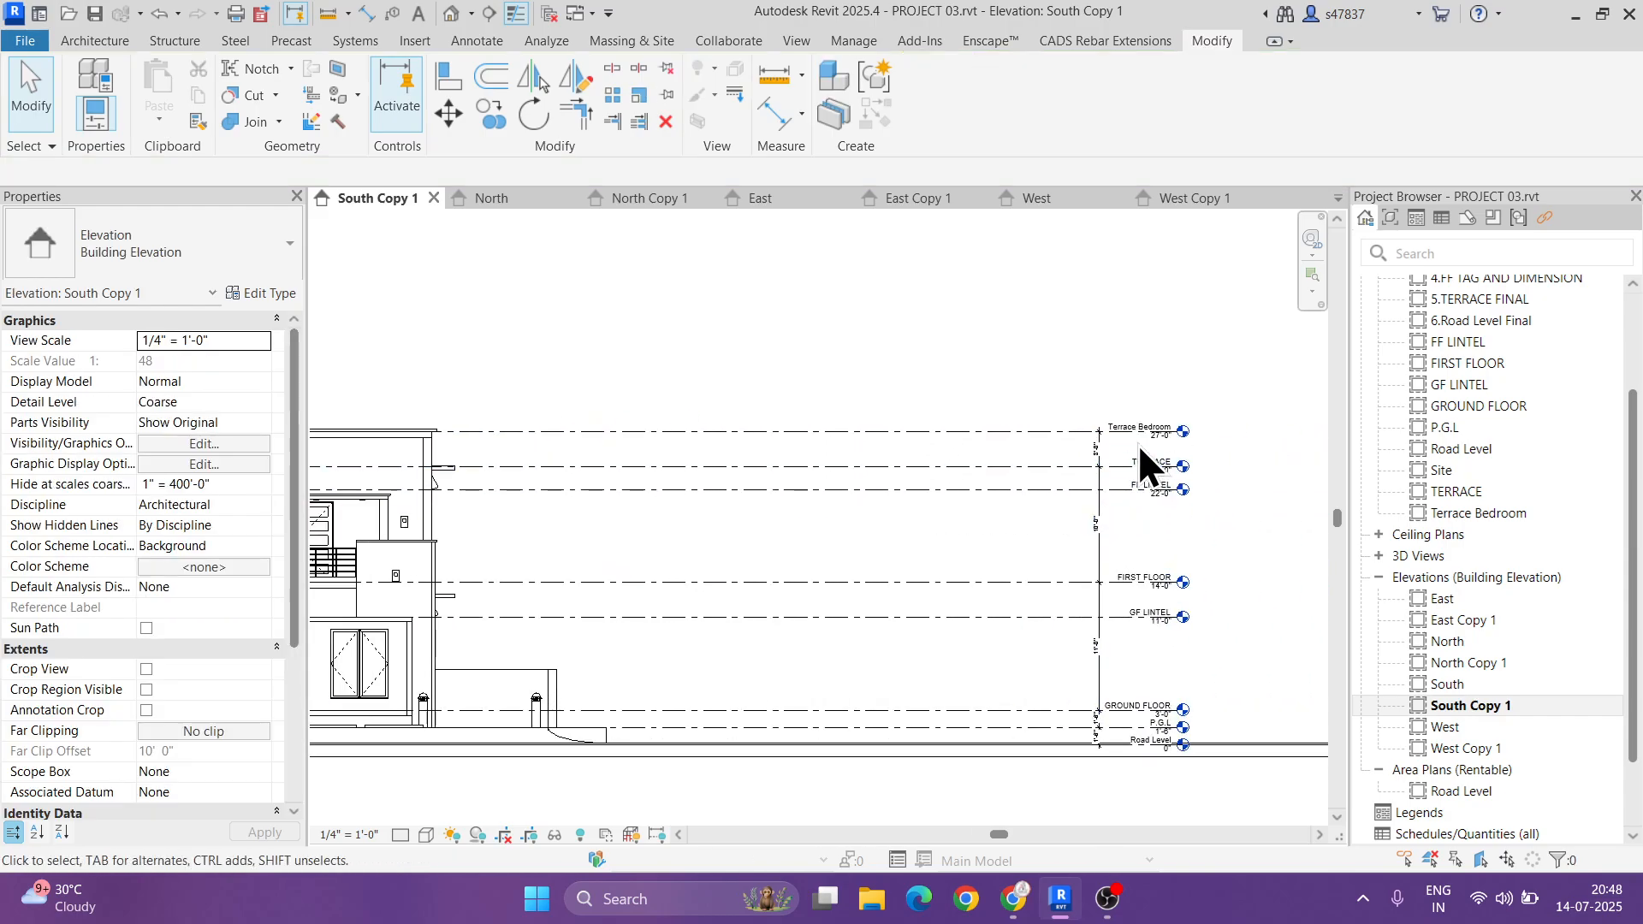
{"action": "left_click", "coordinate": [1059, 434]}
{"action": "left_click_drag", "start_coordinate": [1266, 433], "coordinate": [759, 441]}
{"action": "scroll", "coordinate": [1086, 429], "scroll_direction": "down", "scroll_amount": 3}
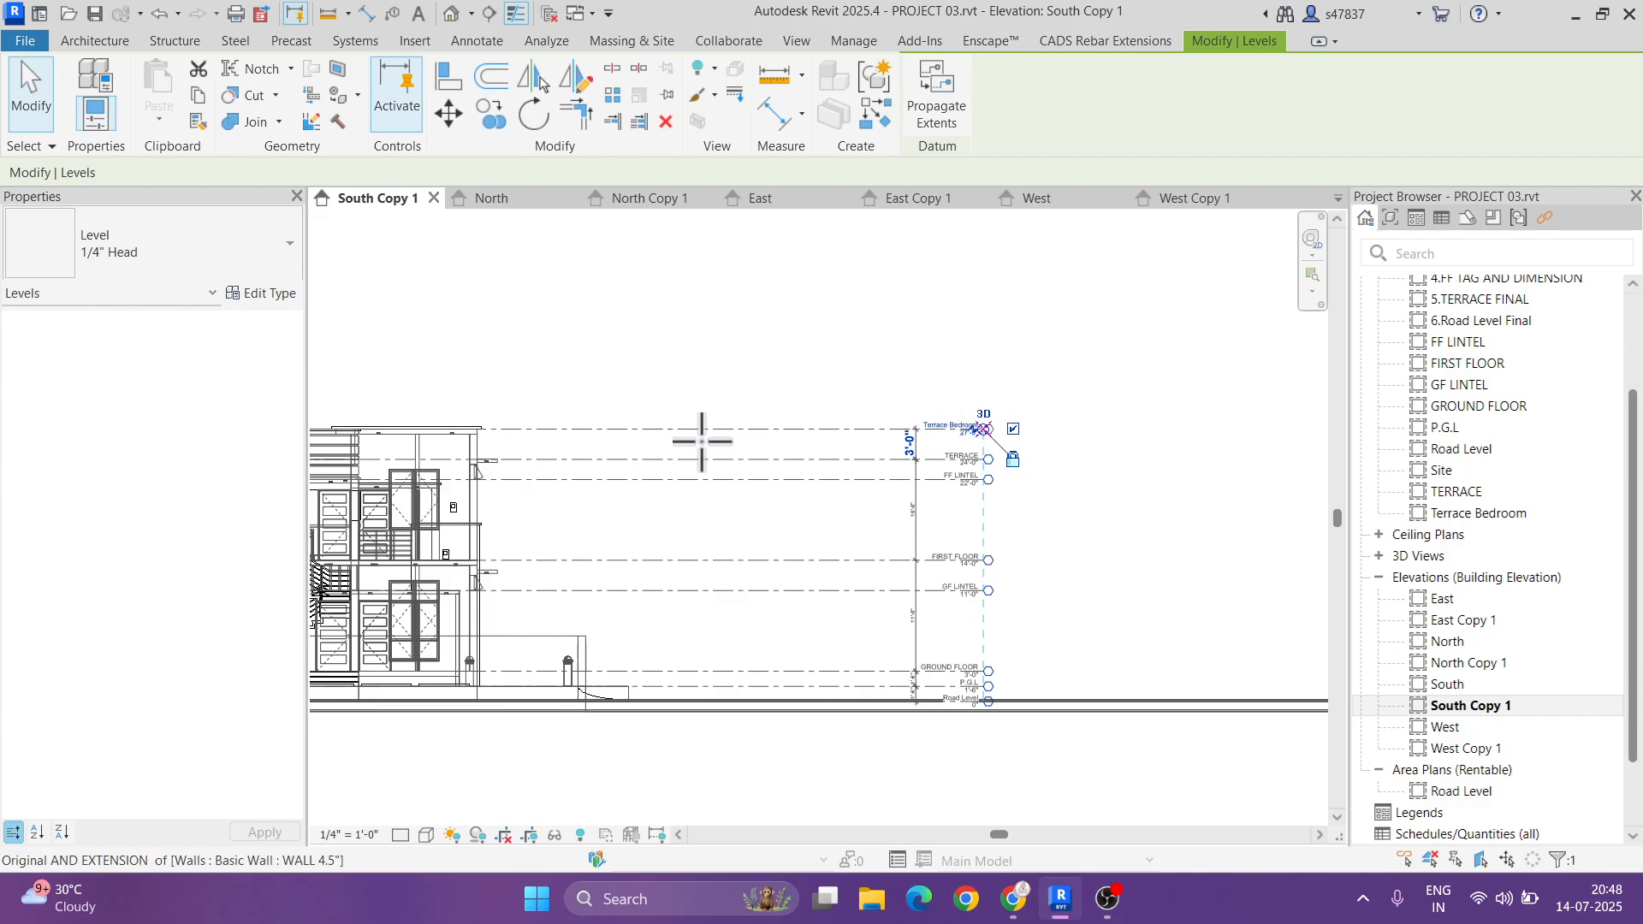
{"action": "left_click_drag", "start_coordinate": [657, 440], "coordinate": [664, 443]}
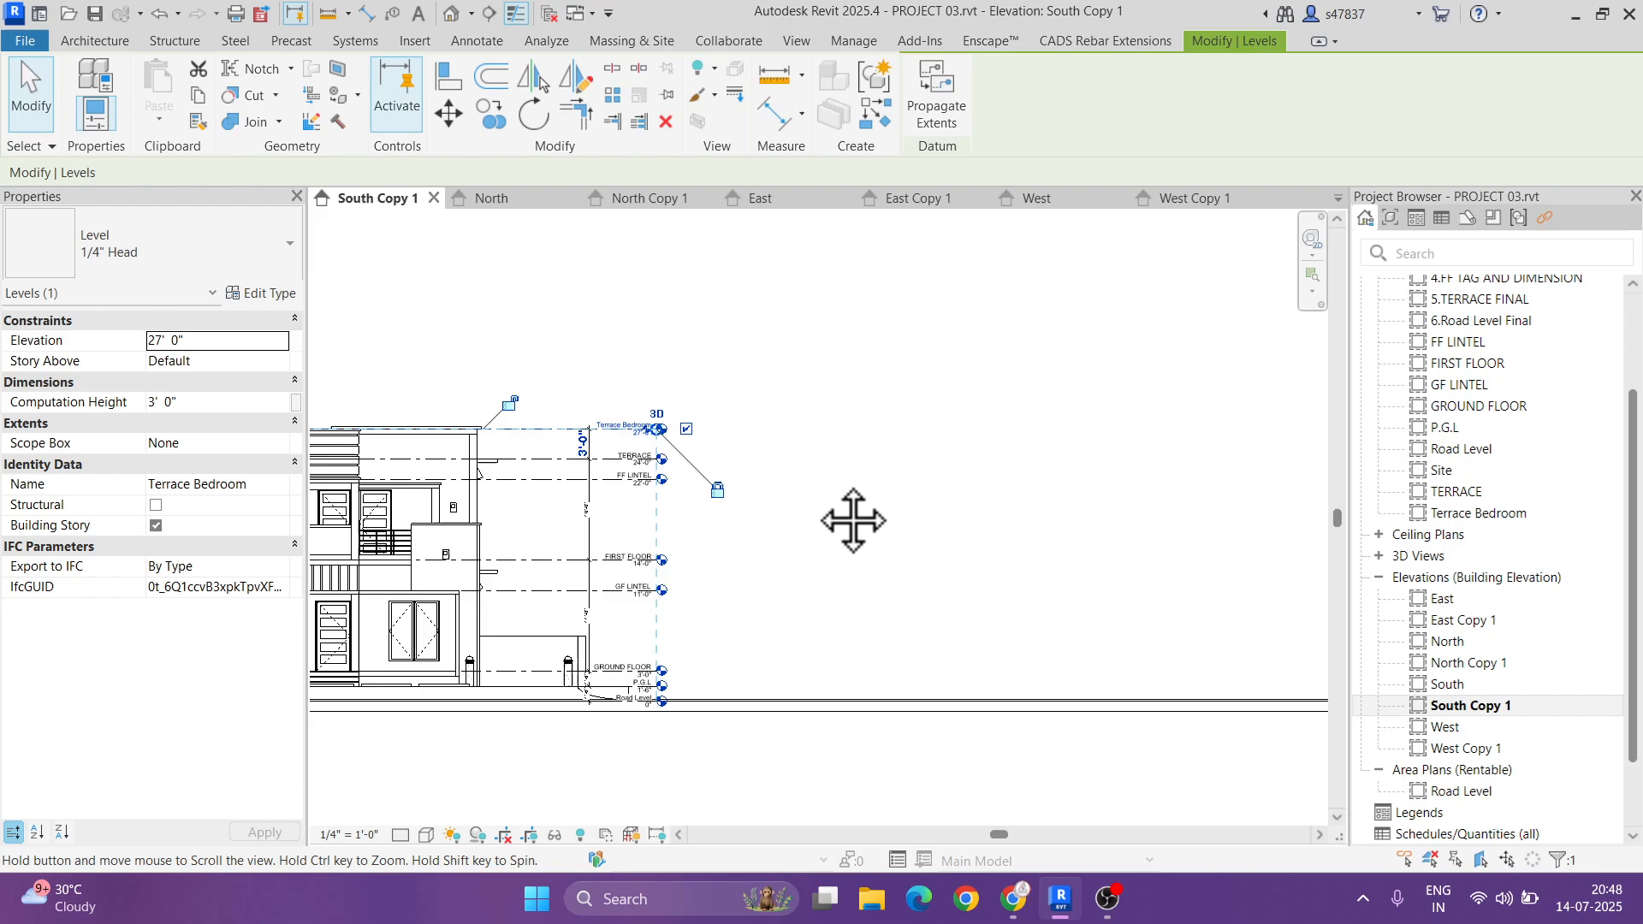
{"action": "scroll", "coordinate": [856, 514], "scroll_direction": "down", "scroll_amount": 2}
{"action": "scroll", "coordinate": [957, 524], "scroll_direction": "up", "scroll_amount": 3}
{"action": "left_click", "coordinate": [1174, 552]}
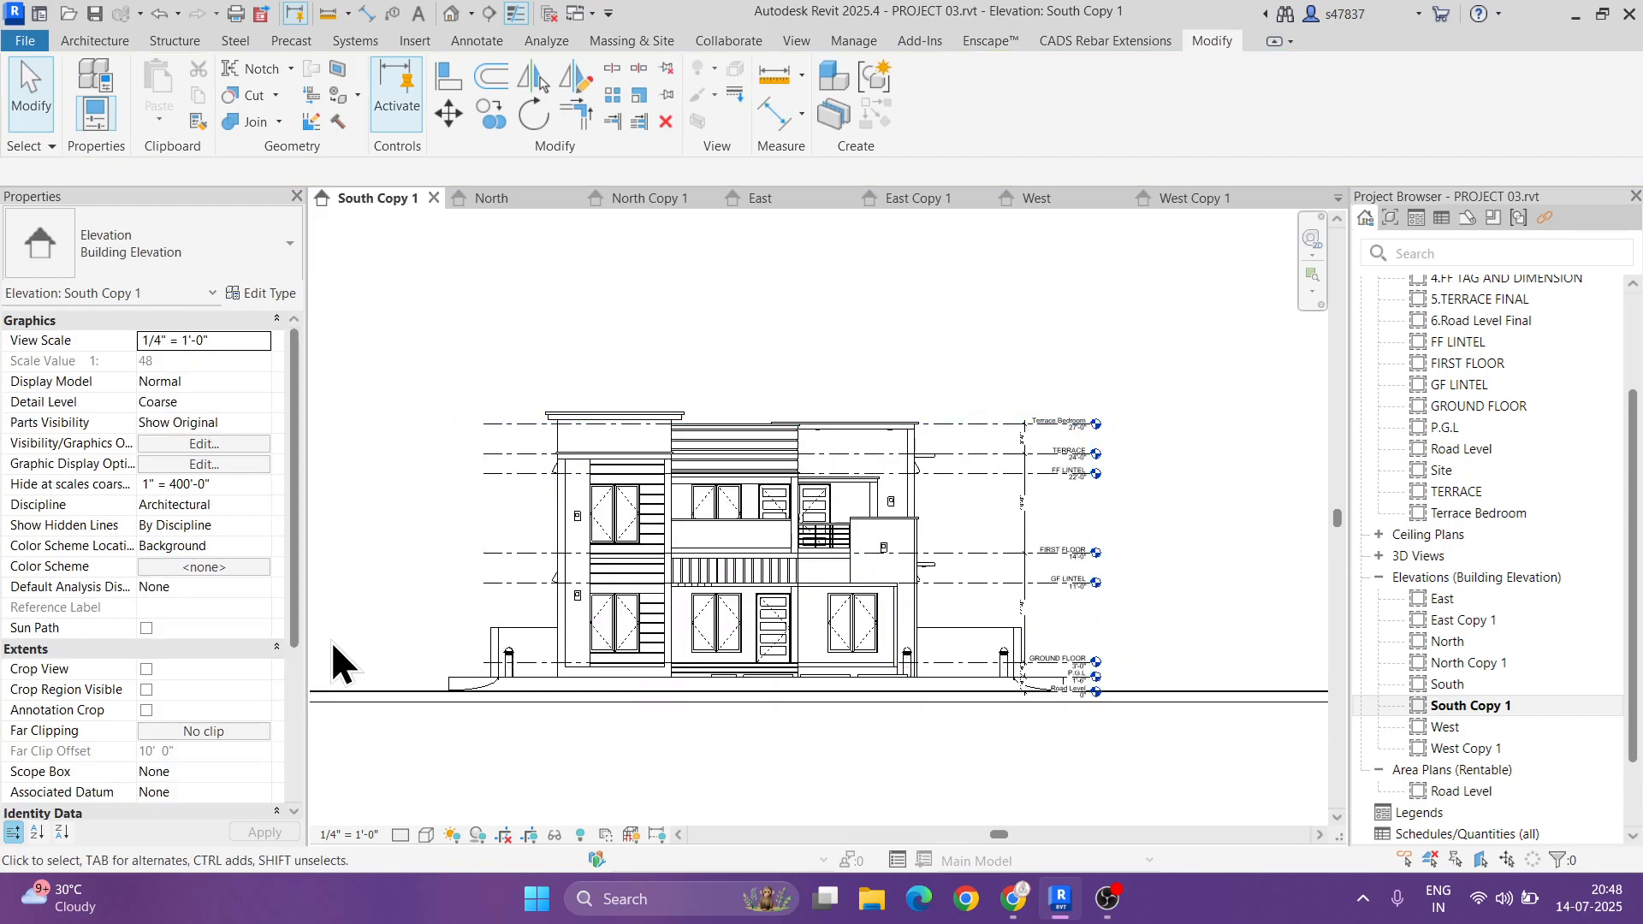
- Enable the view crop with its region visible and pull both side edges in close around the house and level heads
{"action": "left_click", "coordinate": [146, 669]}
{"action": "left_click", "coordinate": [146, 689]}
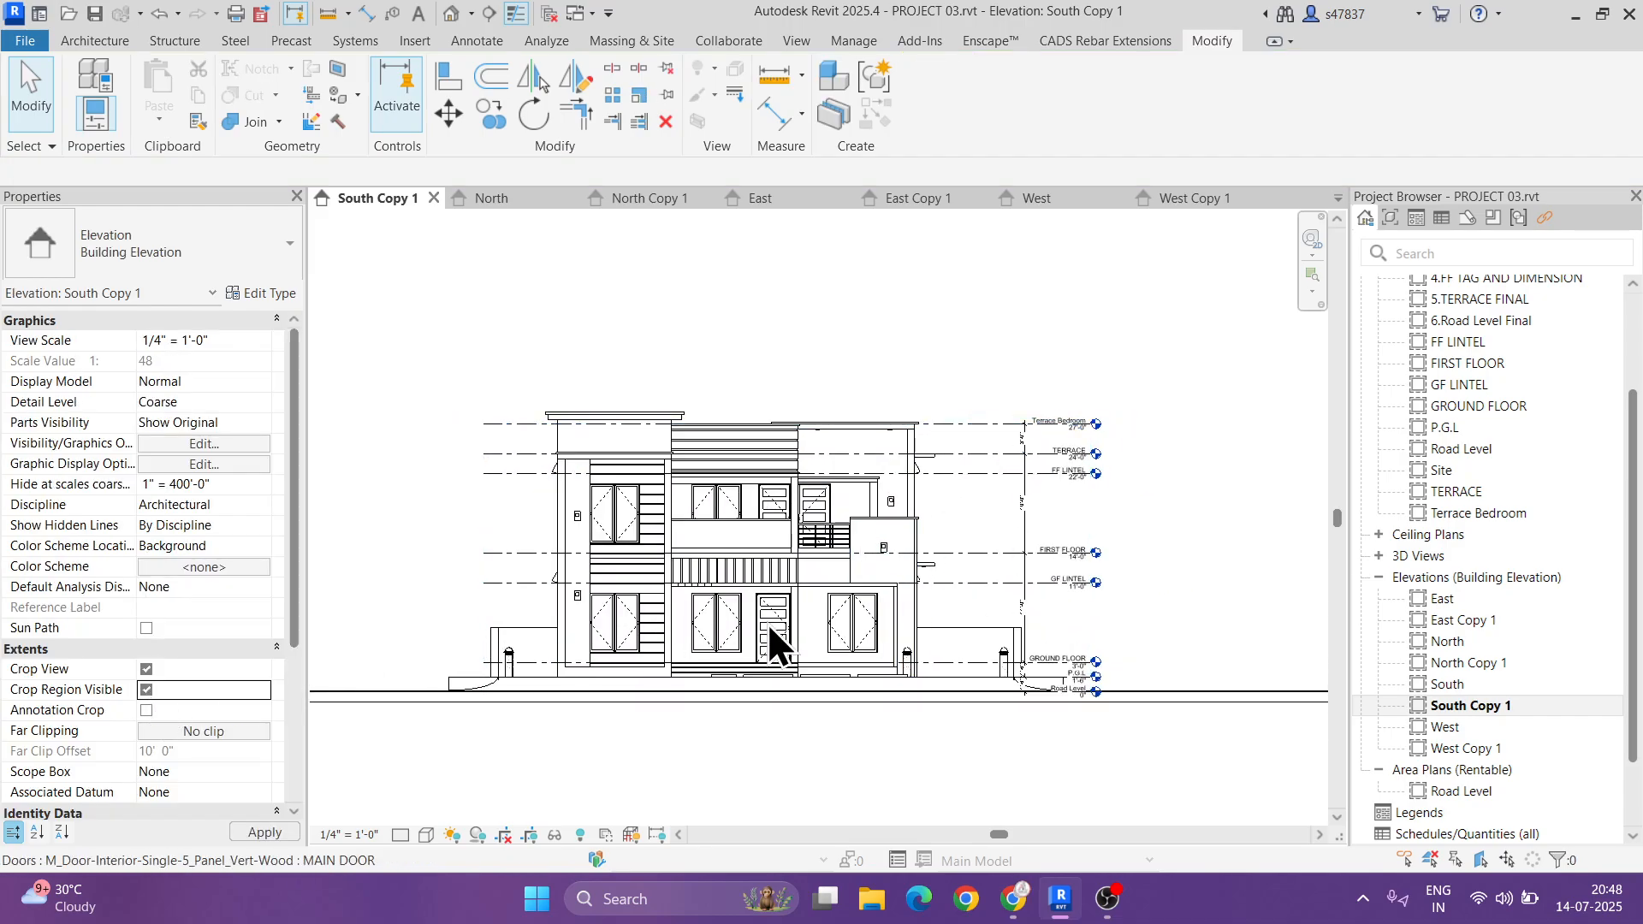
{"action": "left_click", "coordinate": [367, 589]}
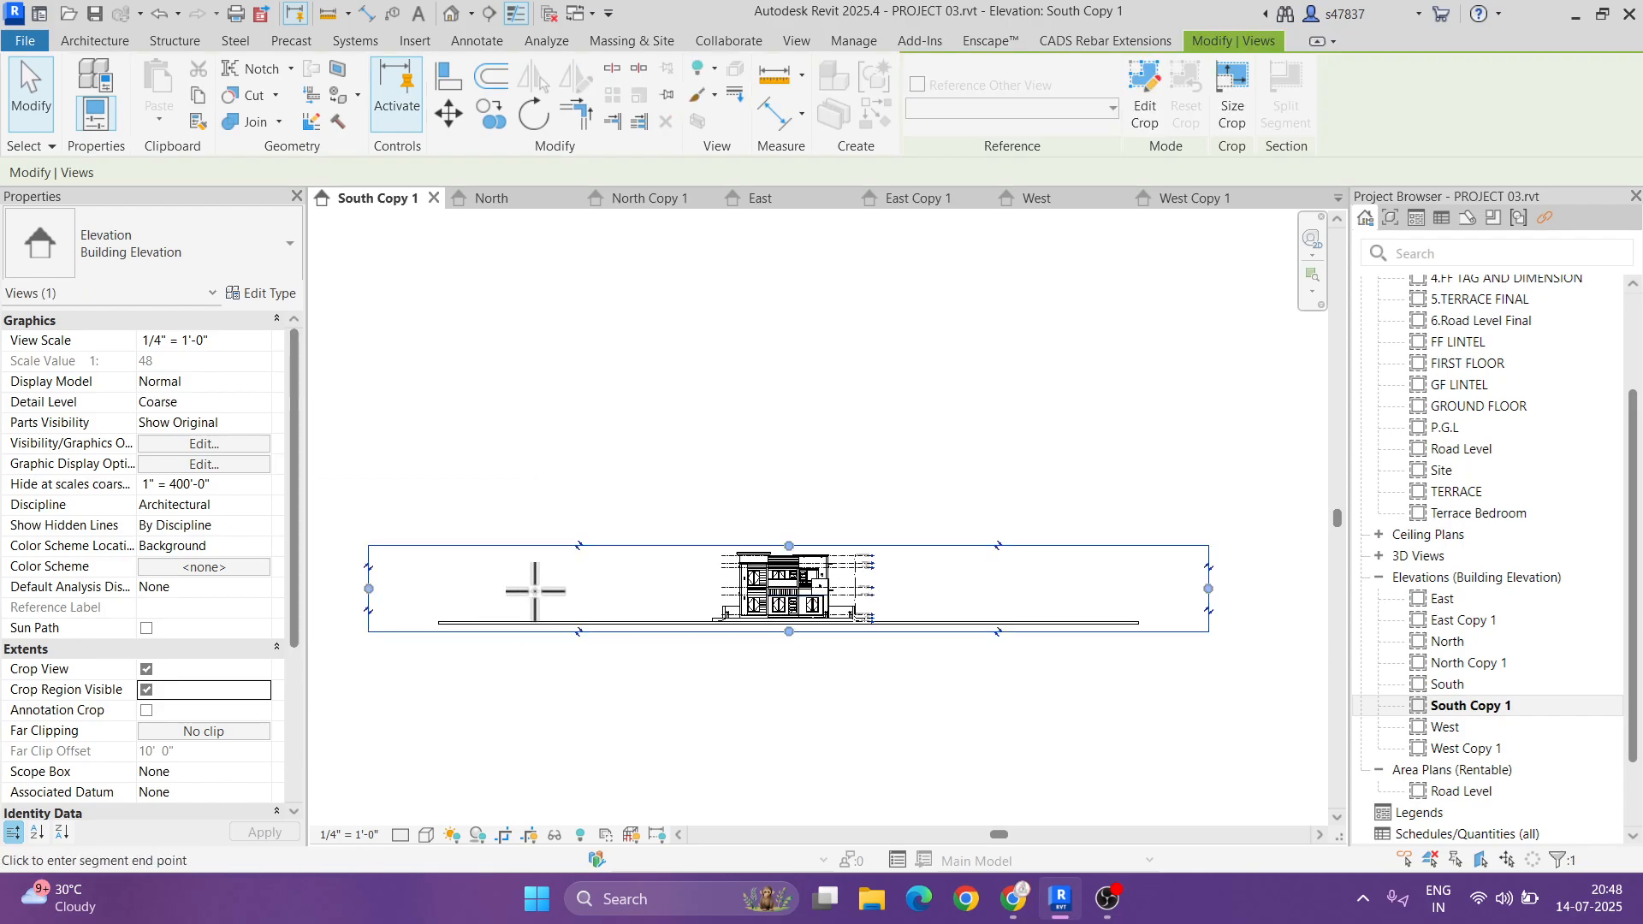
{"action": "left_click_drag", "start_coordinate": [700, 587], "coordinate": [702, 589]}
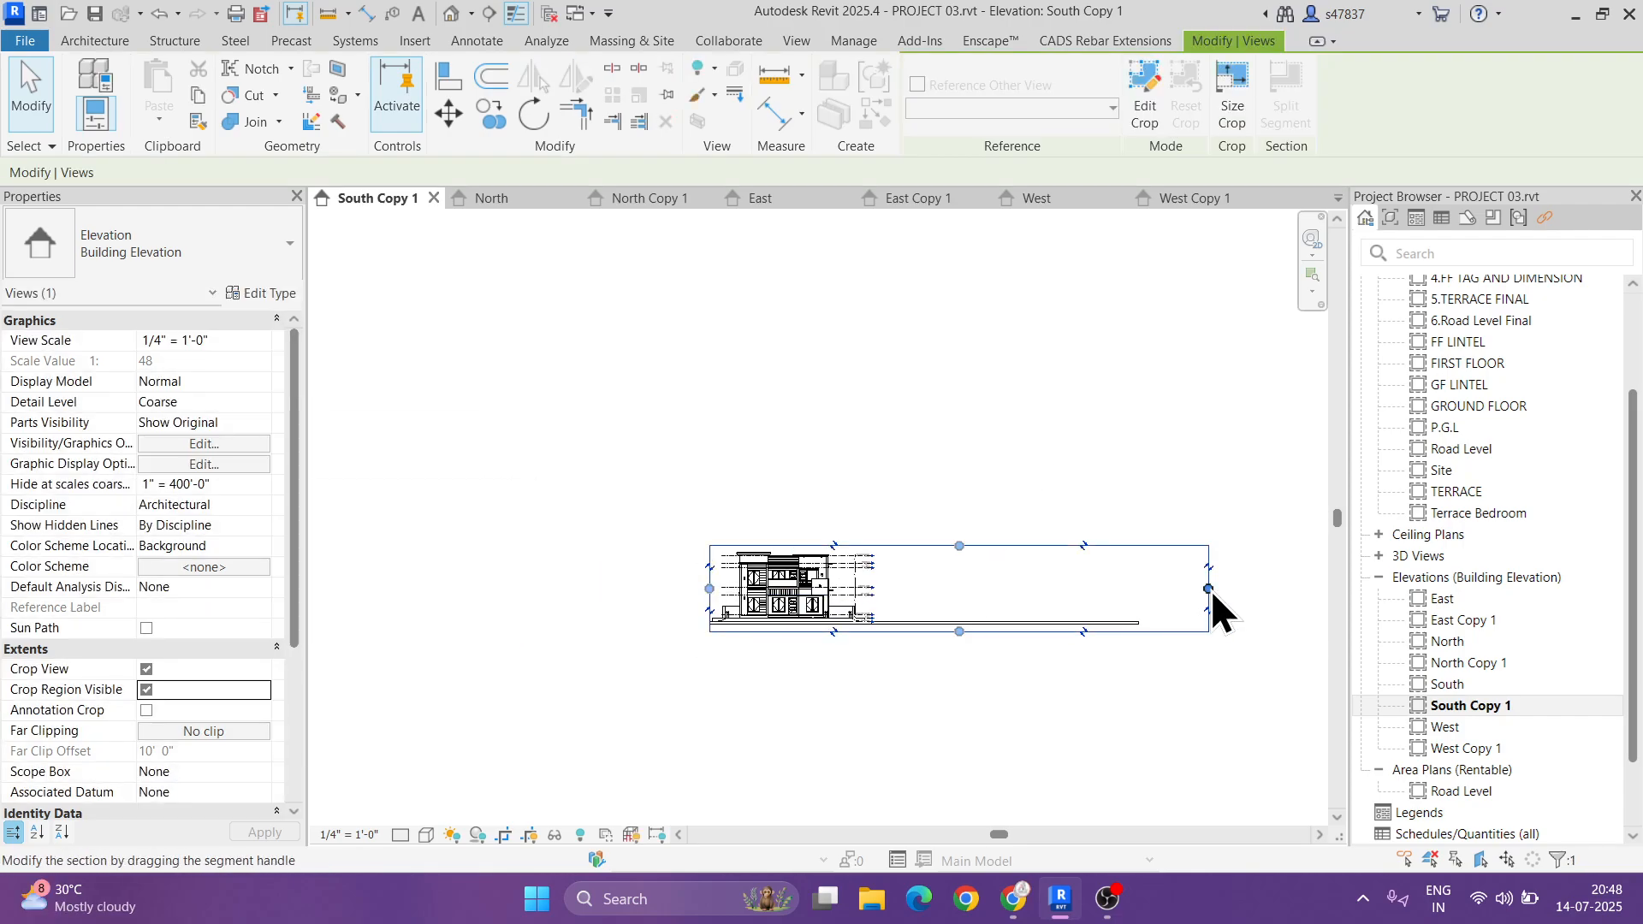
{"action": "left_click_drag", "start_coordinate": [1208, 589], "coordinate": [884, 589]}
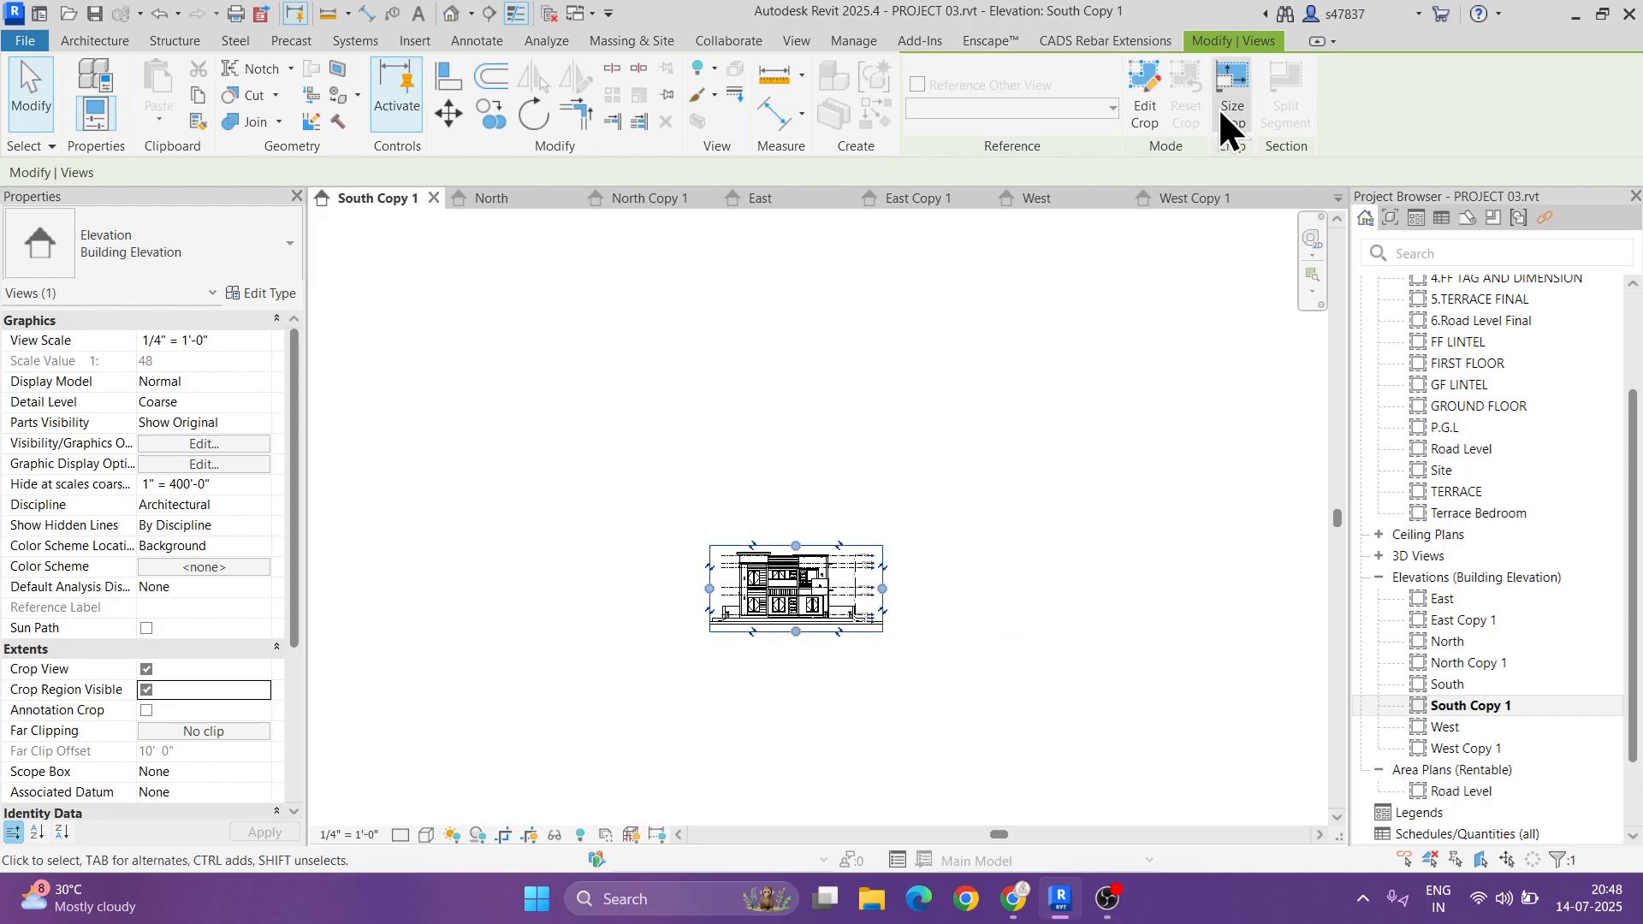
- Set the crop region's model width to 17 without an inch unit
{"action": "left_click", "coordinate": [1230, 98]}
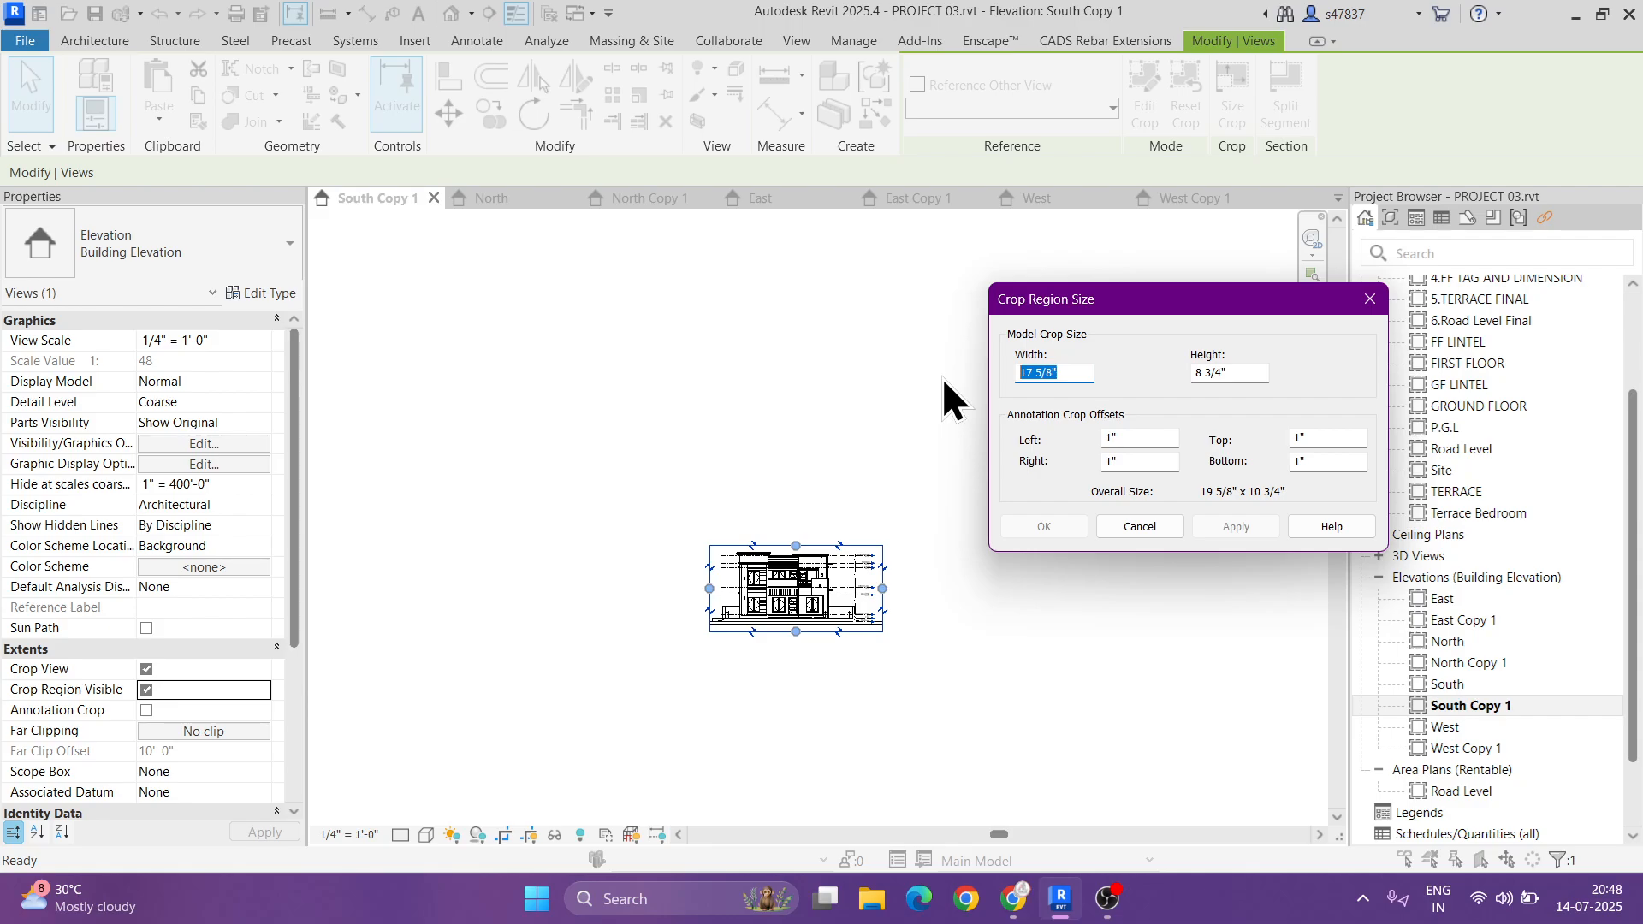
{"action": "type", "text": "17"}
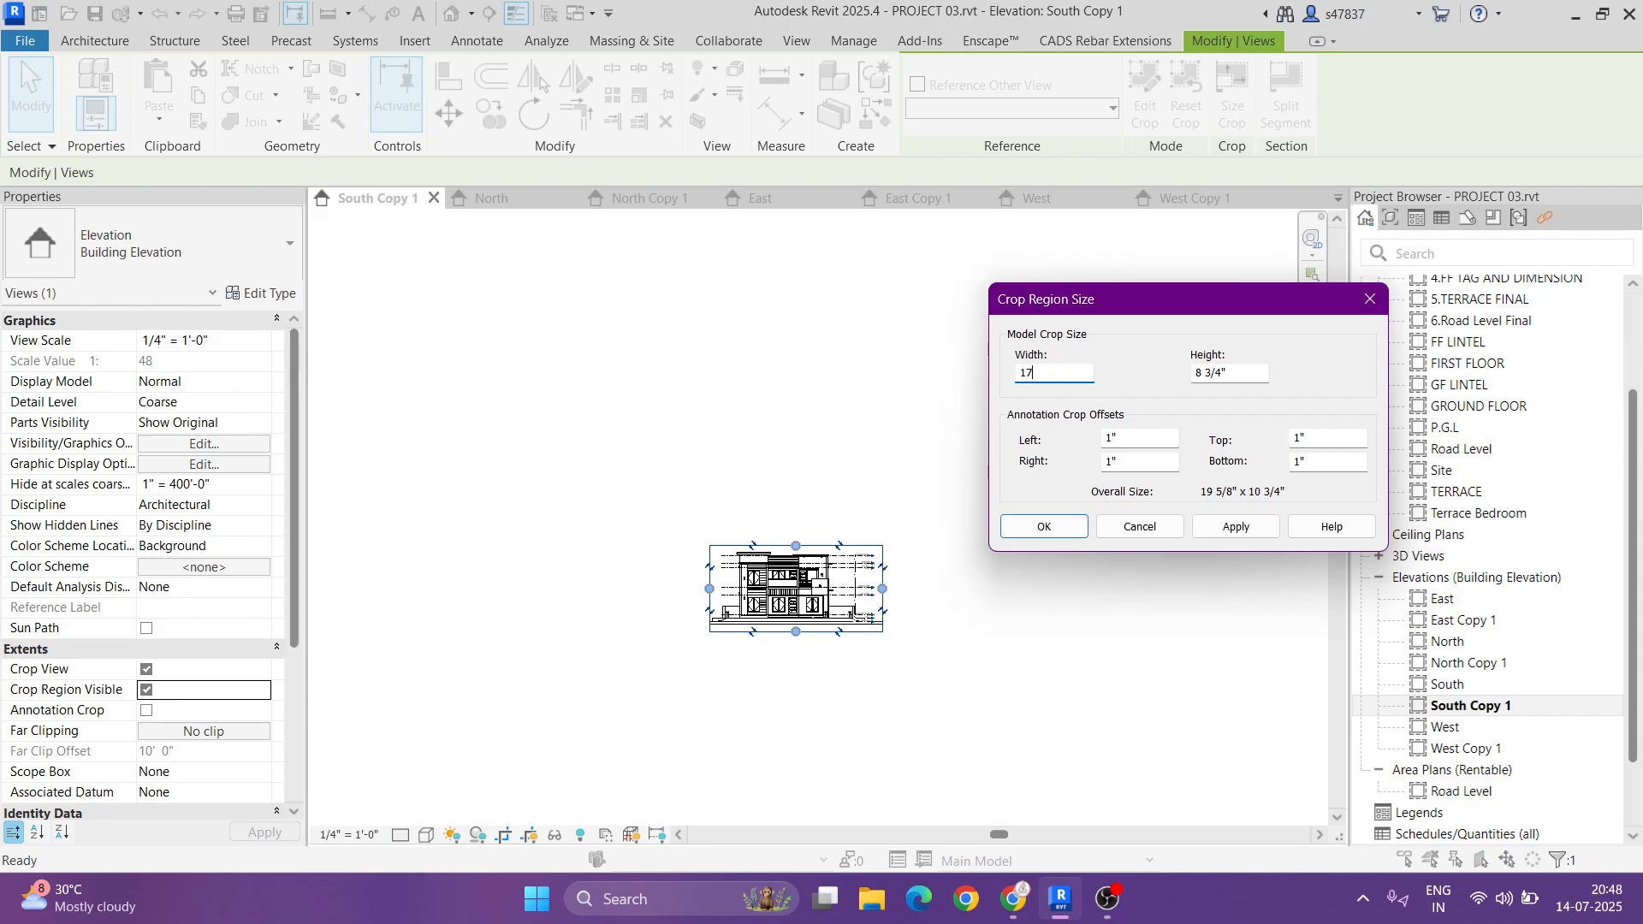
{"action": "key", "text": "Return"}
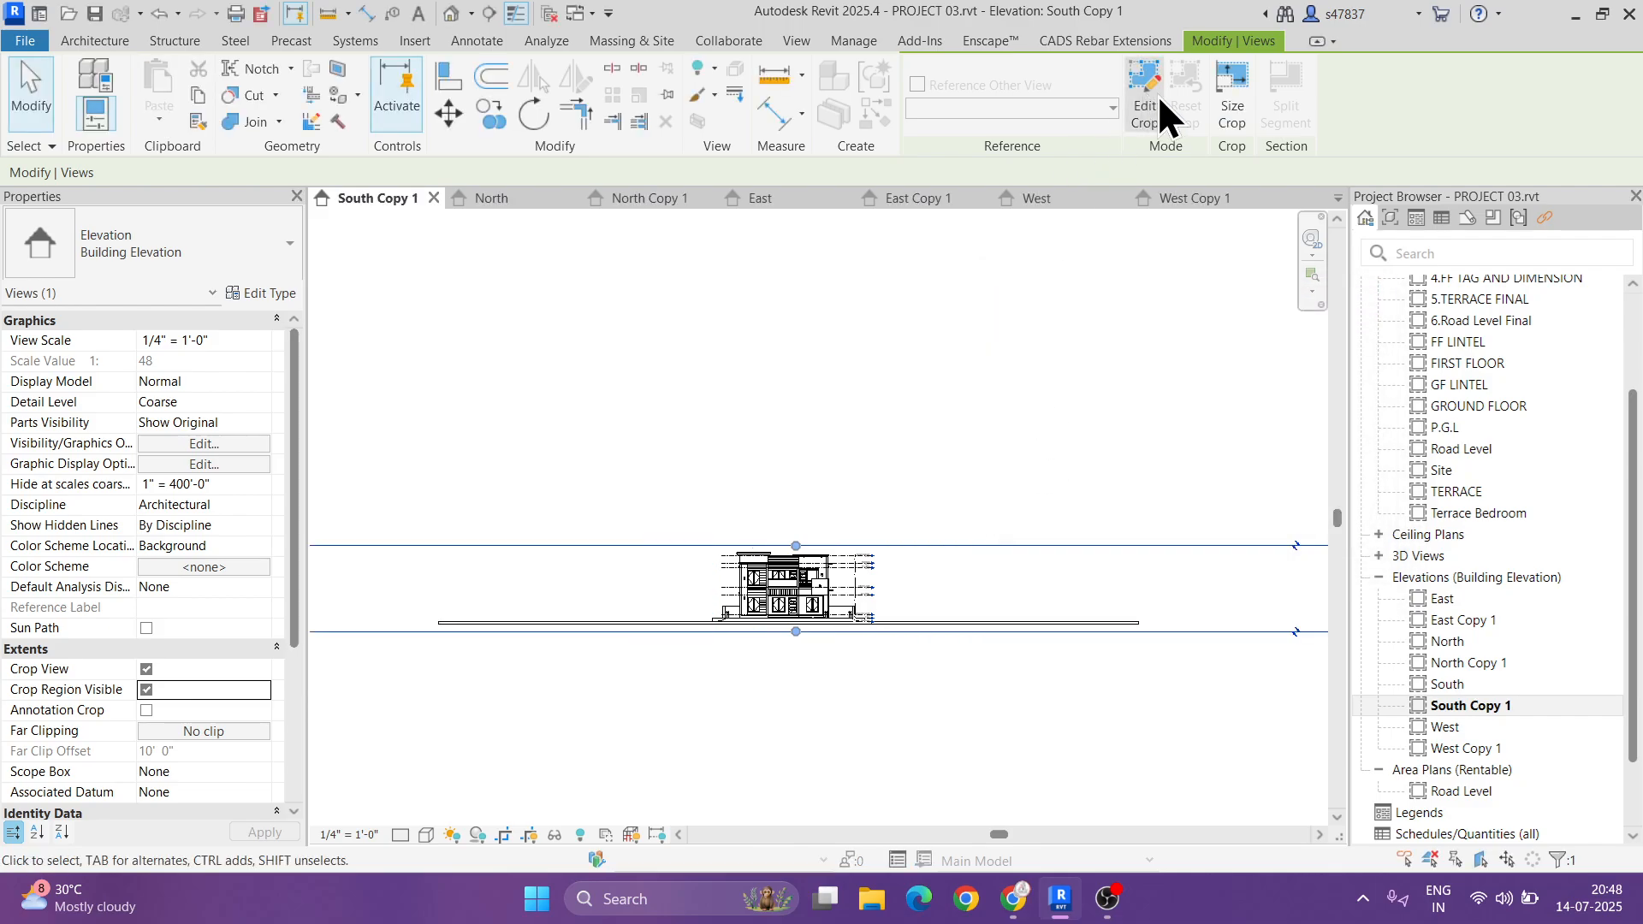
- Set the crop region's model width to 17 inches
{"action": "scroll", "coordinate": [1002, 496], "scroll_direction": "down", "scroll_amount": 3}
{"action": "left_click", "coordinate": [1229, 109]}
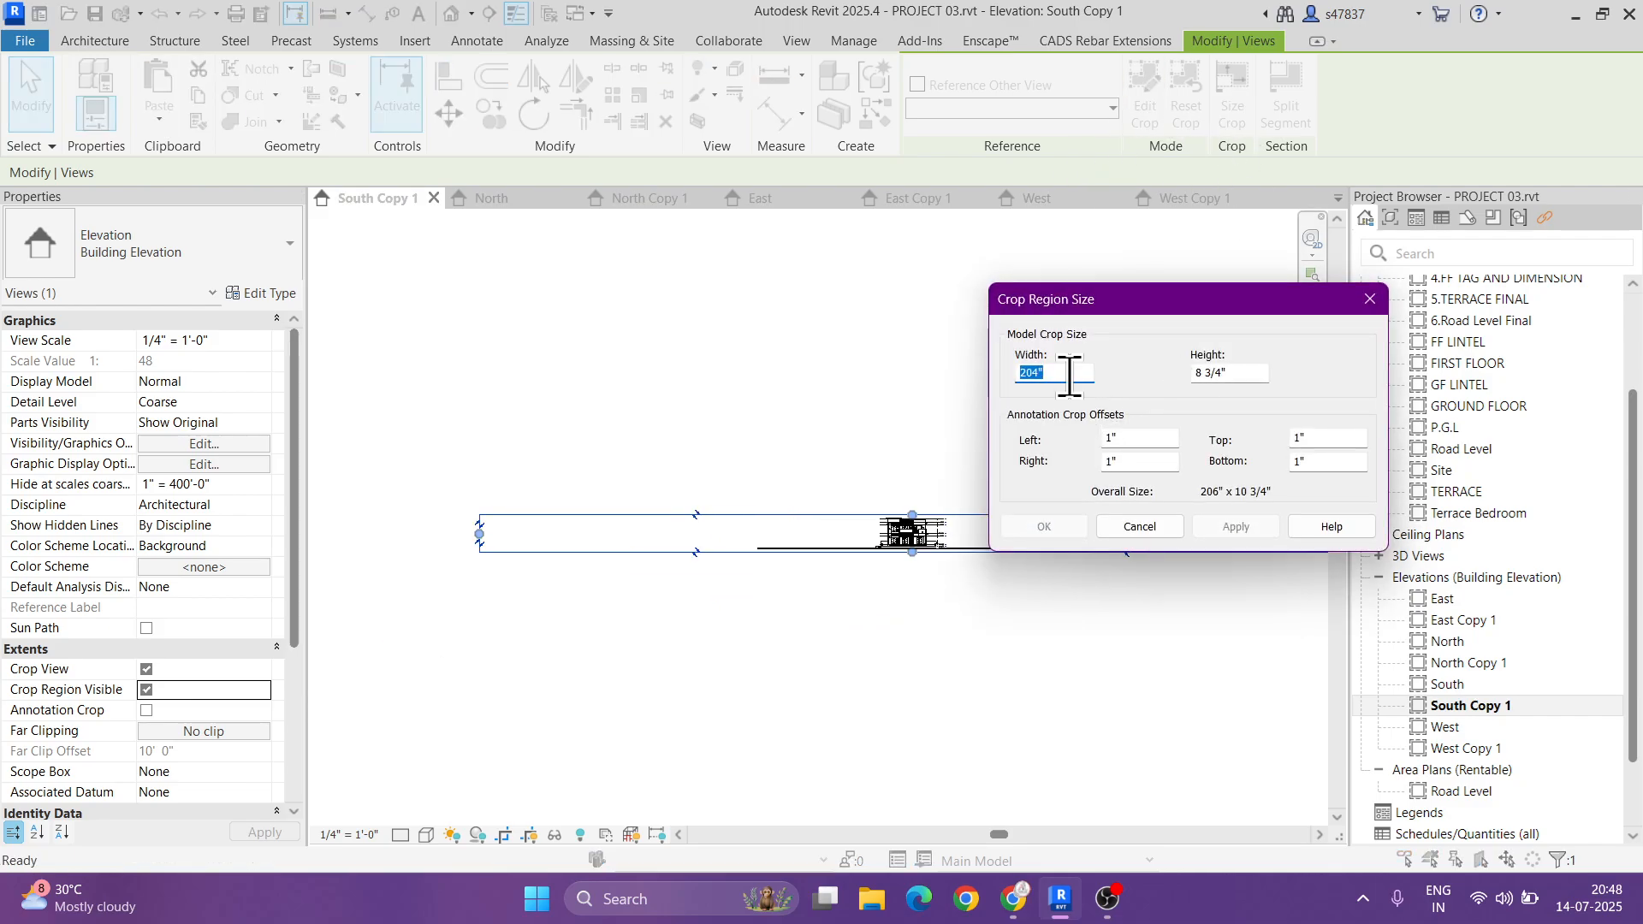
{"action": "type", "text": "17"}
{"action": "key", "text": "Return"}
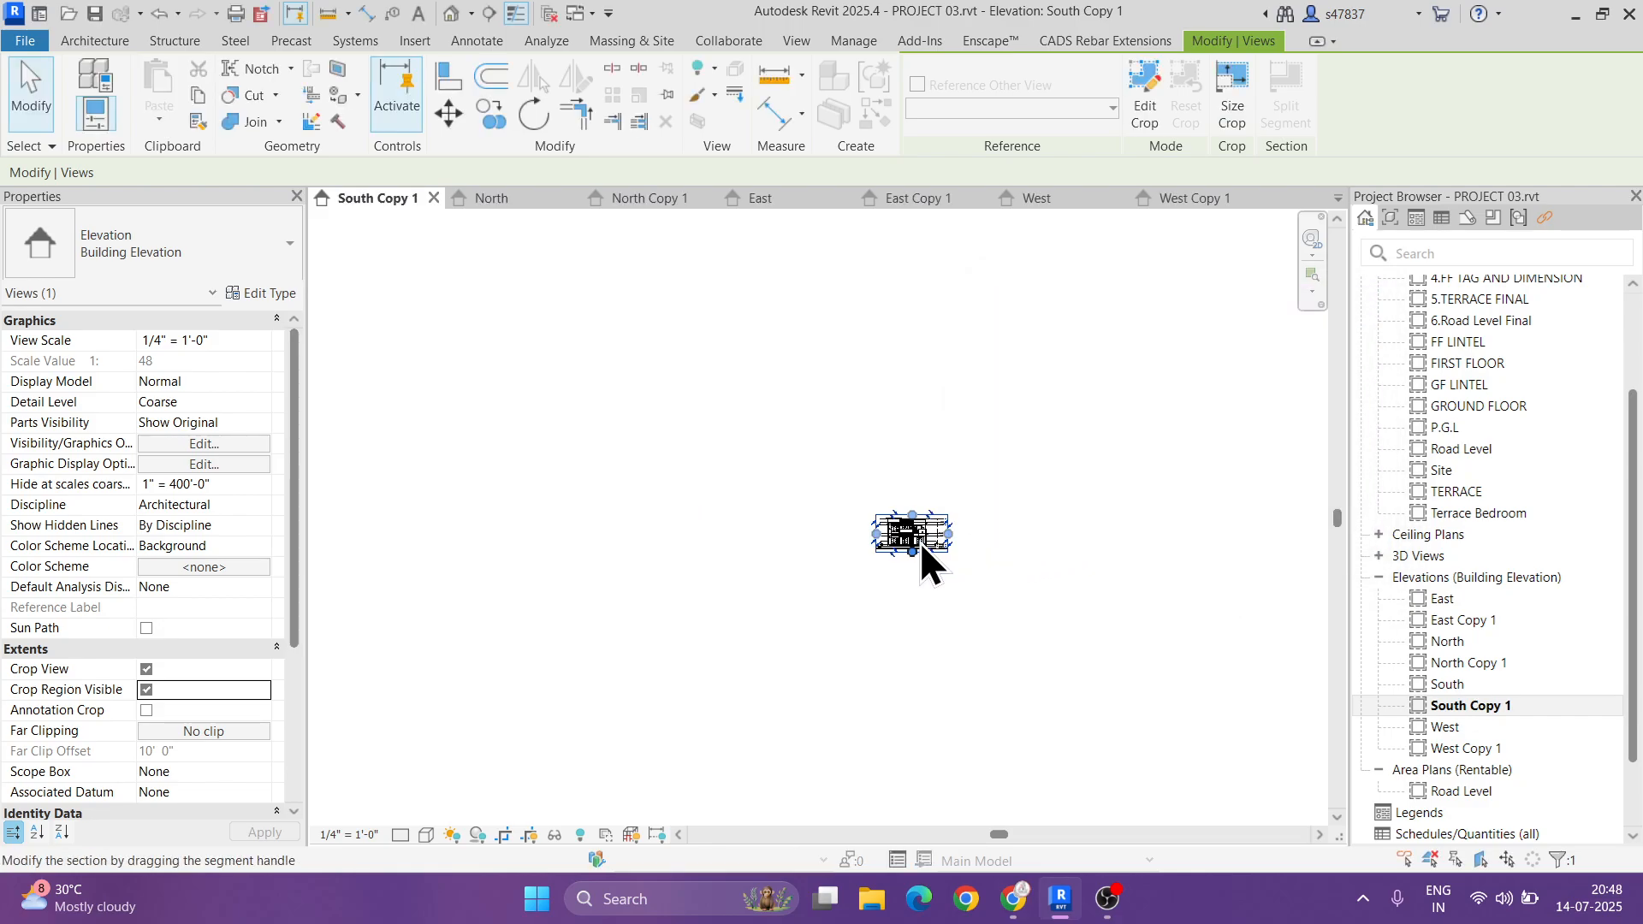
- Set the crop region's model height to 10 inches and deselect the region
{"action": "scroll", "coordinate": [921, 541], "scroll_direction": "up", "scroll_amount": 5}
{"action": "left_click", "coordinate": [1220, 112]}
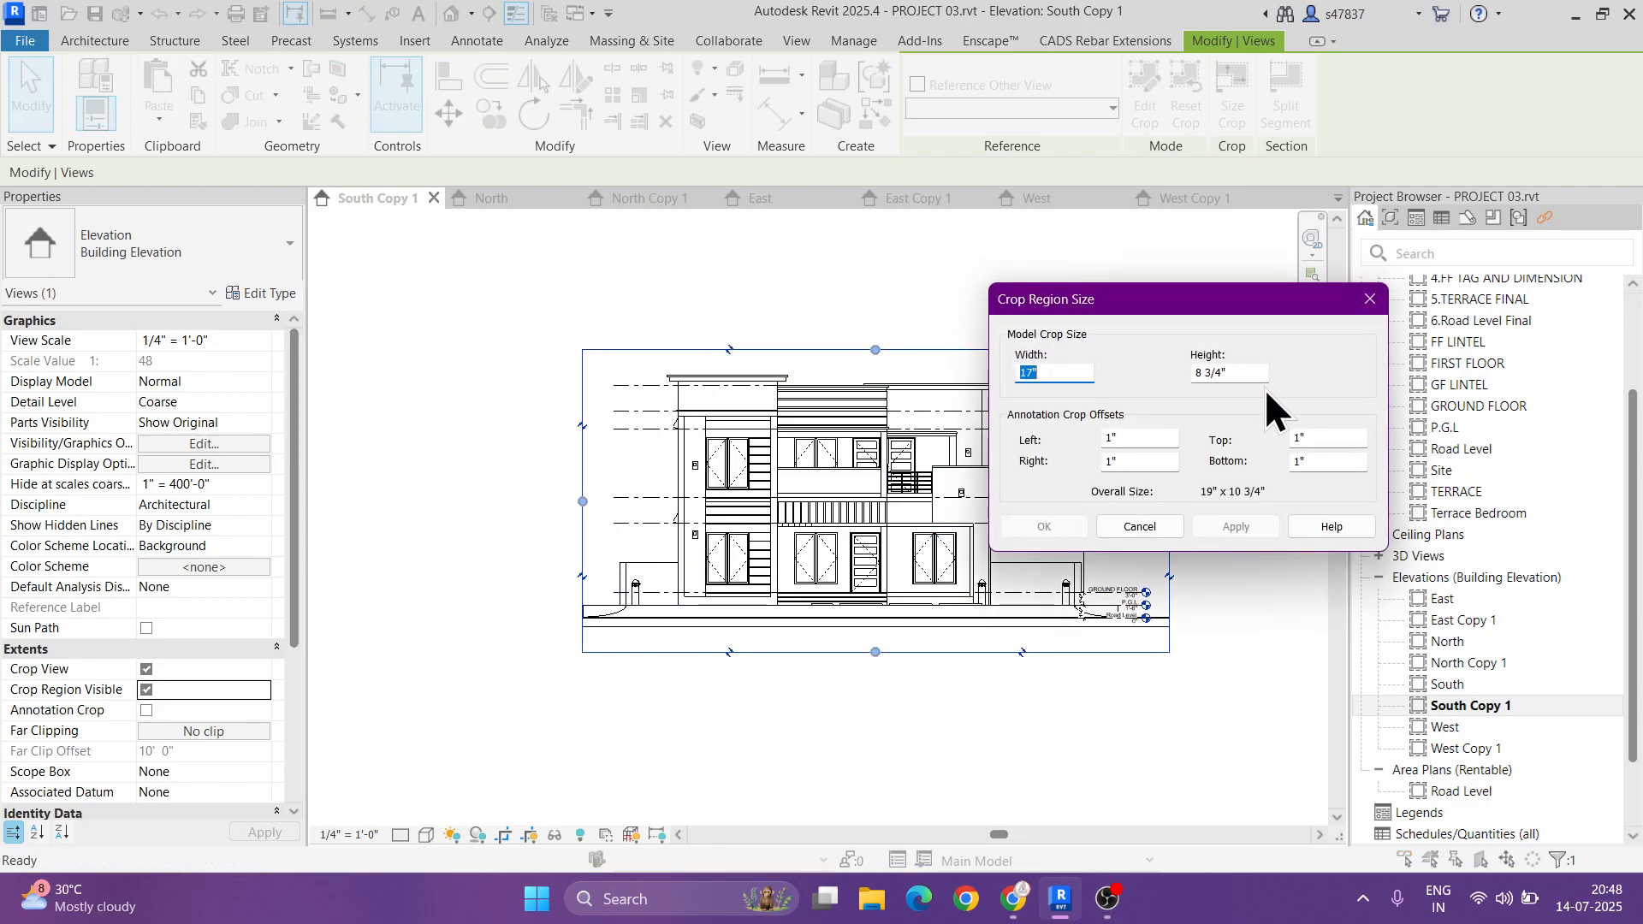
{"action": "type", "text": "10"}
{"action": "key", "text": "Return"}
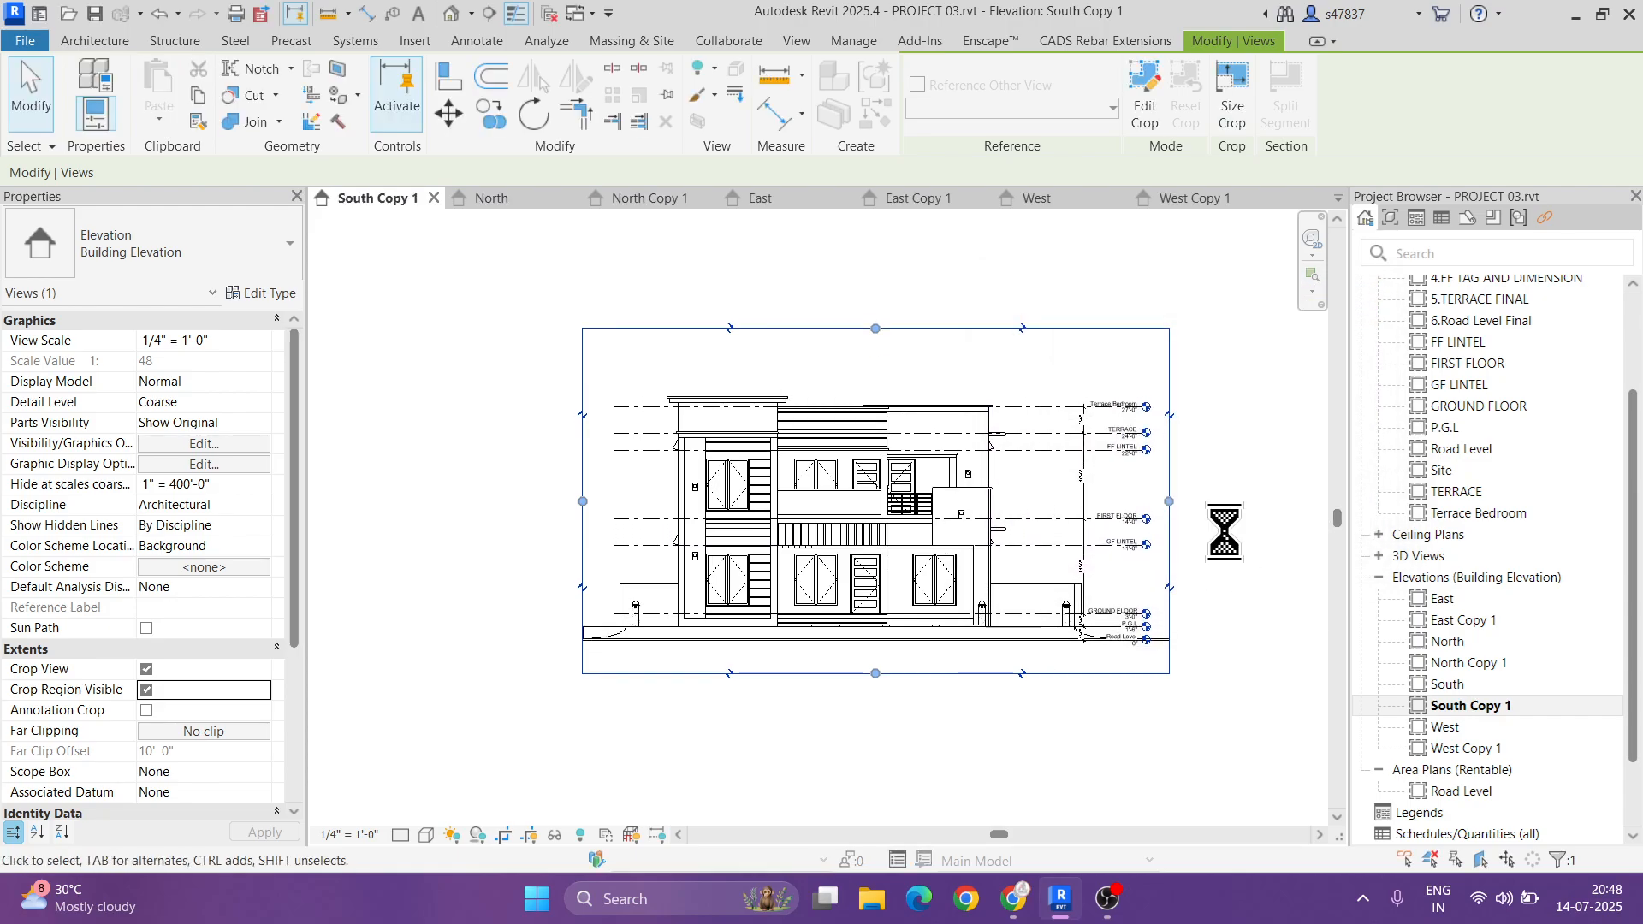
{"action": "left_click", "coordinate": [1229, 551]}
{"action": "scroll", "coordinate": [897, 578], "scroll_direction": "up", "scroll_amount": 1}
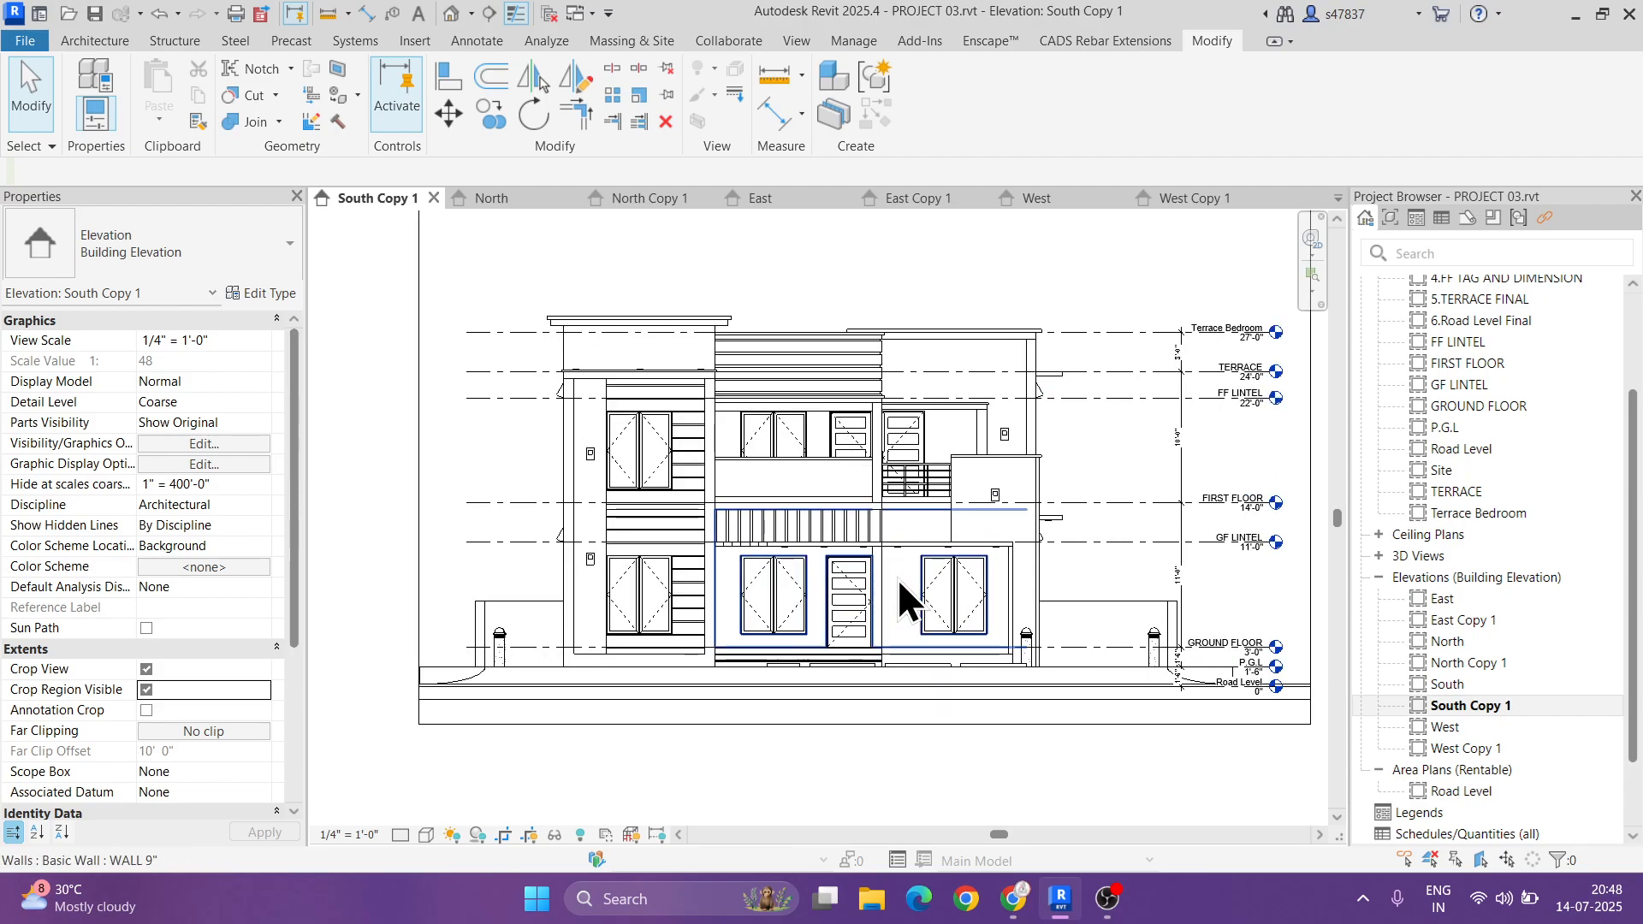
- Nudge the crop region slightly sideways to centre the elevation and its level lines inside the frame
{"action": "scroll", "coordinate": [897, 579], "scroll_direction": "up", "scroll_amount": 1}
{"action": "left_click", "coordinate": [1210, 250]}
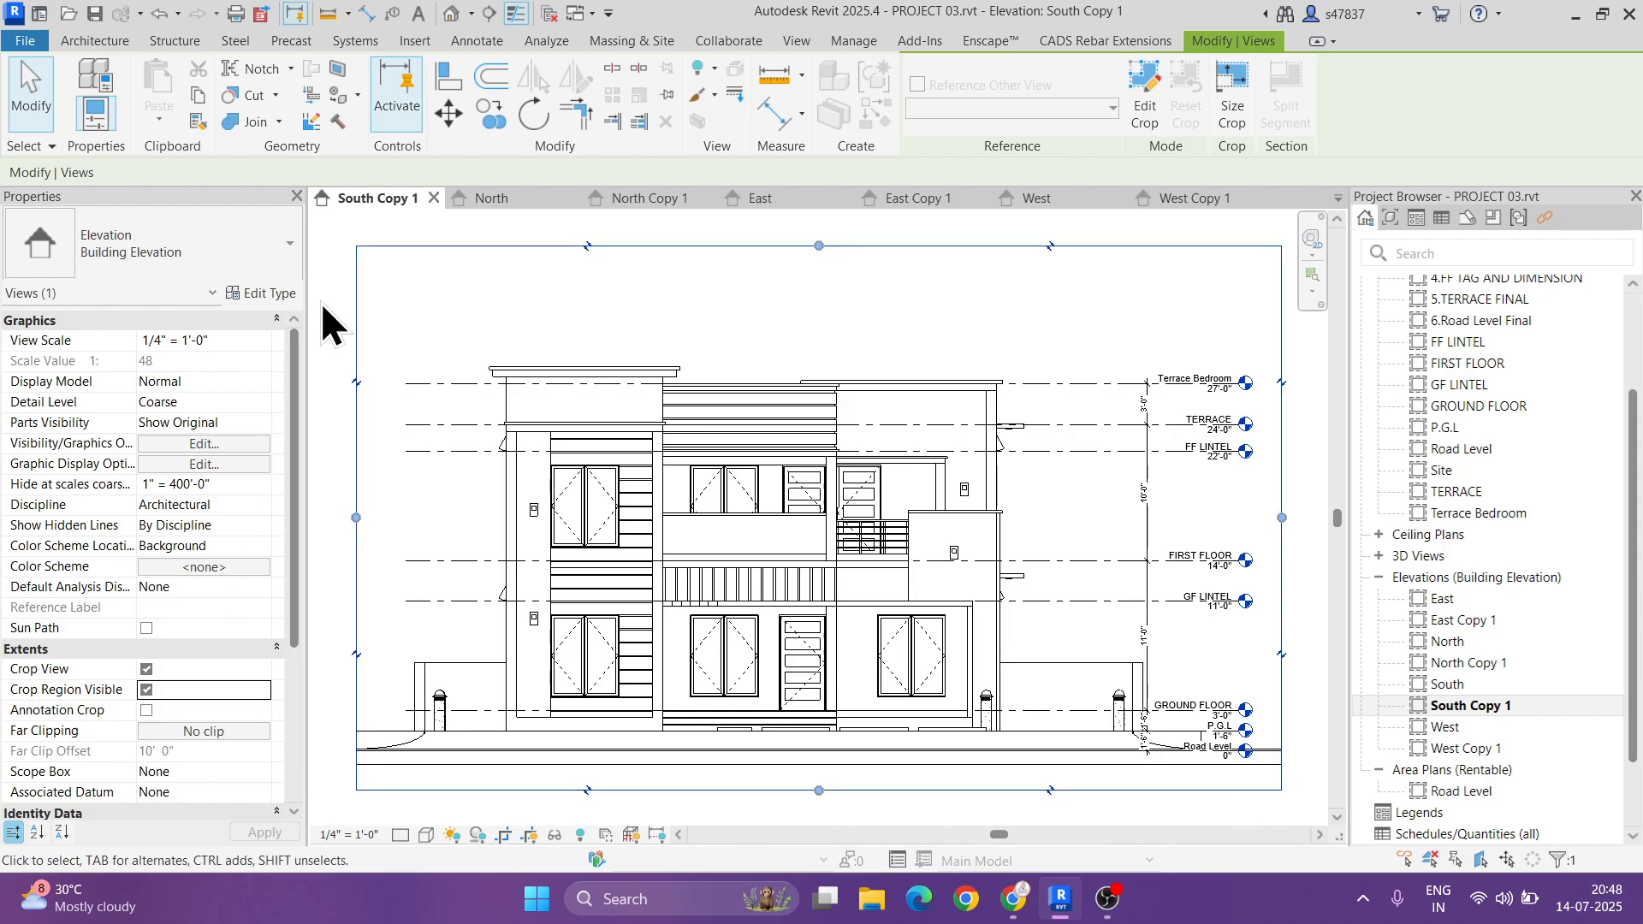
{"action": "key", "text": "Escape"}
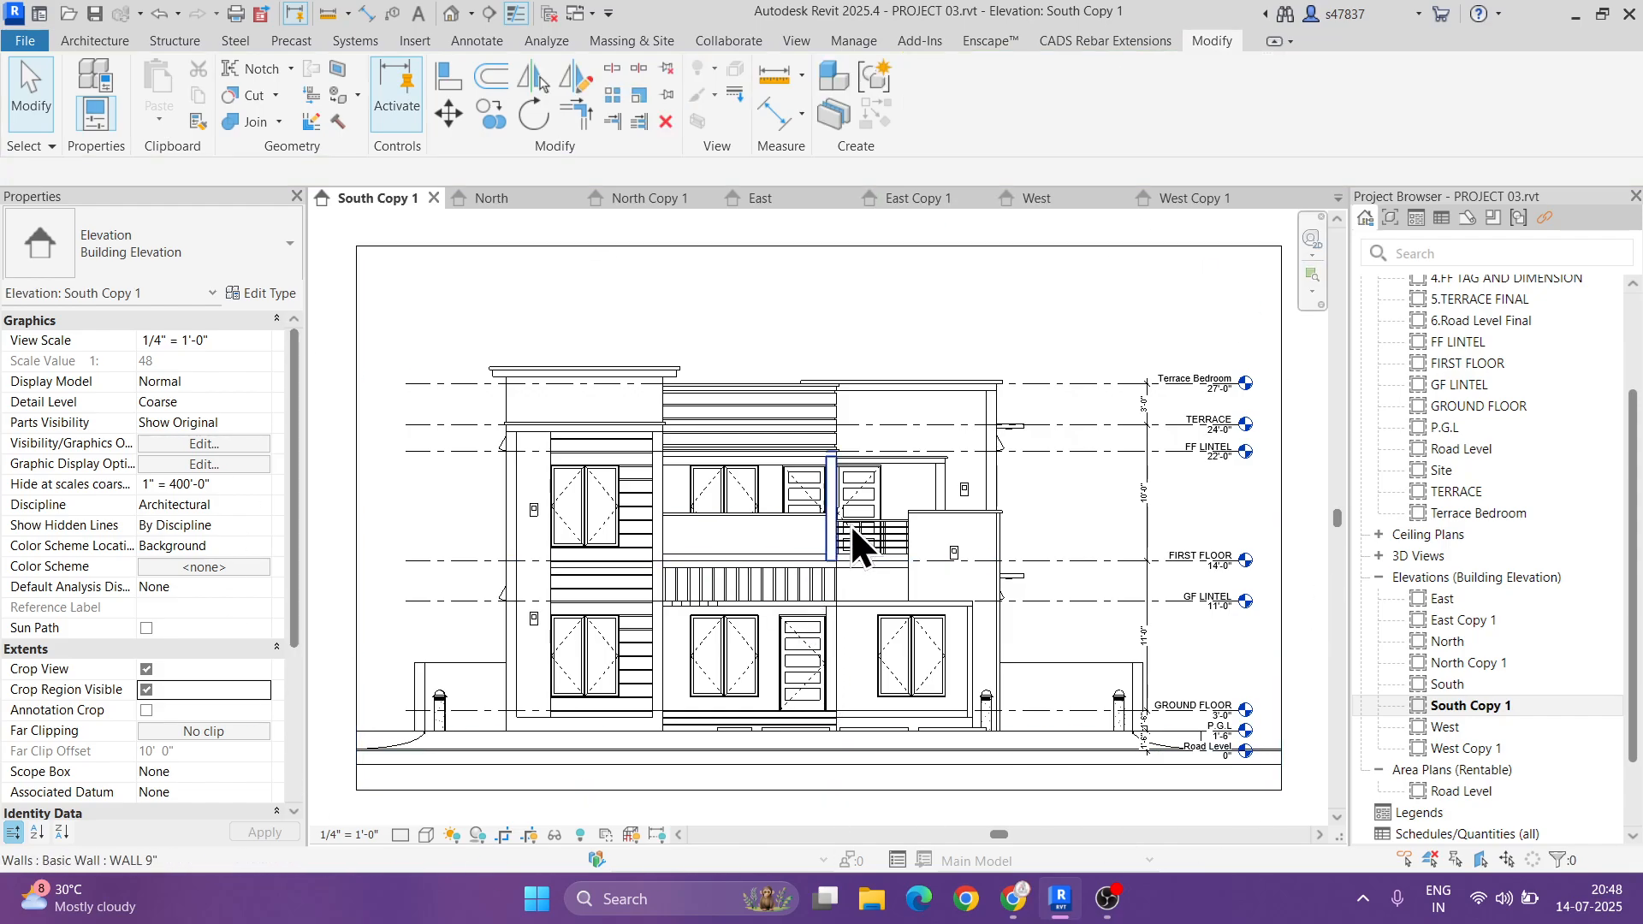
{"action": "left_click", "coordinate": [1282, 512]}
{"action": "left_click", "coordinate": [1304, 544]}
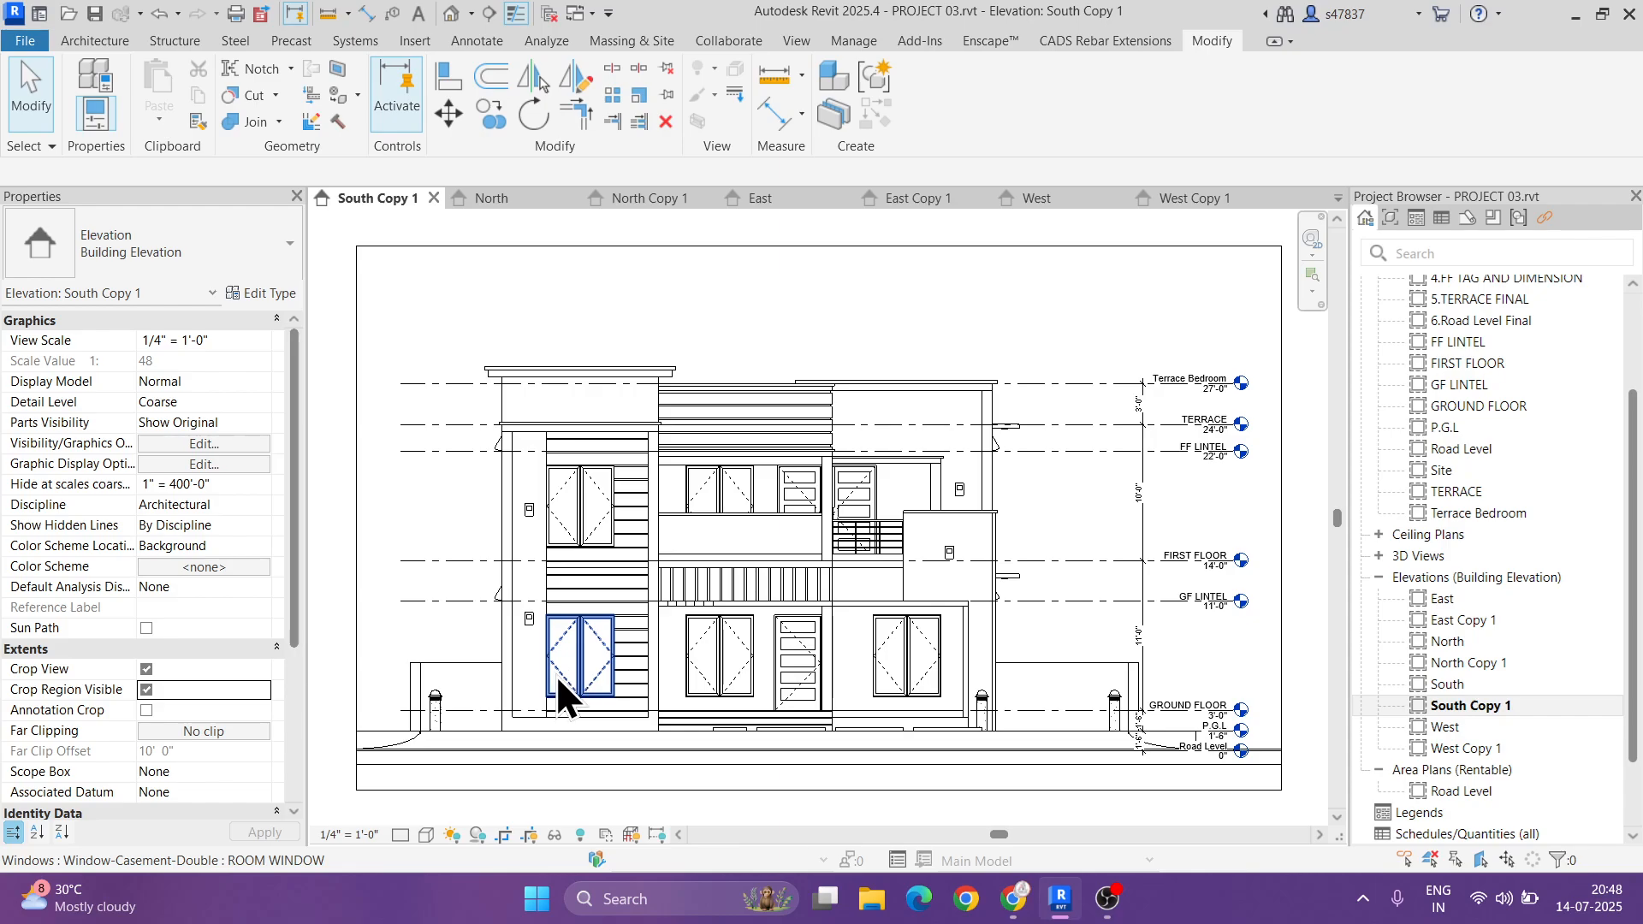
- In the elevation's graphic display options, set the ambient light to 50 and the shadow intensity to 5
{"action": "left_click", "coordinate": [426, 834]}
{"action": "left_click", "coordinate": [483, 675]}
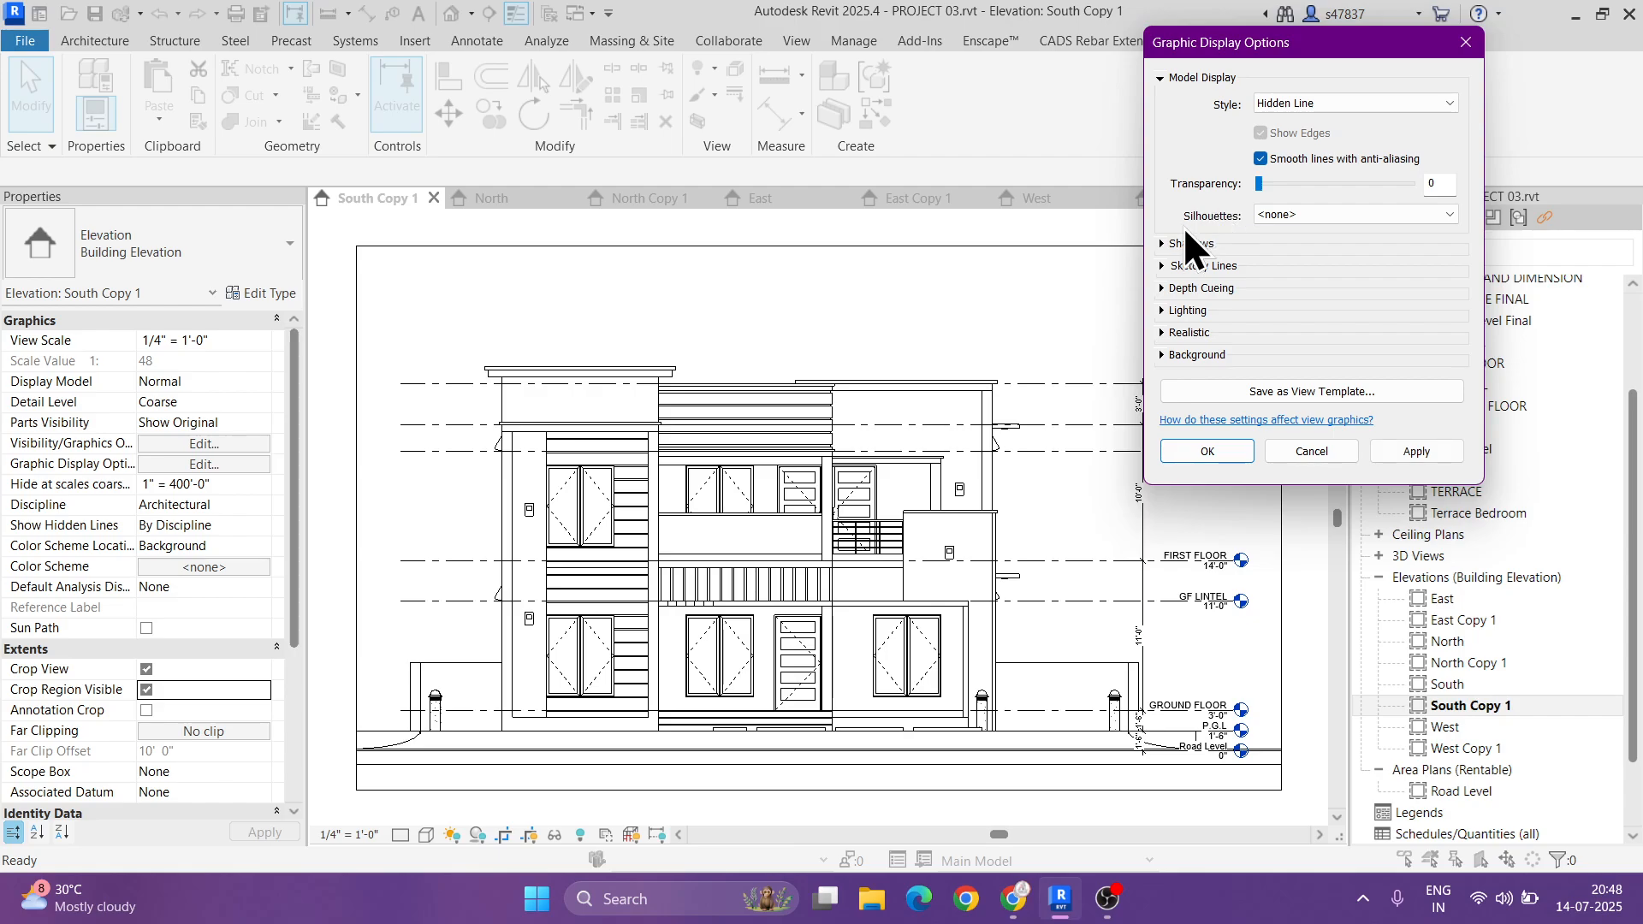
{"action": "left_click", "coordinate": [1190, 244]}
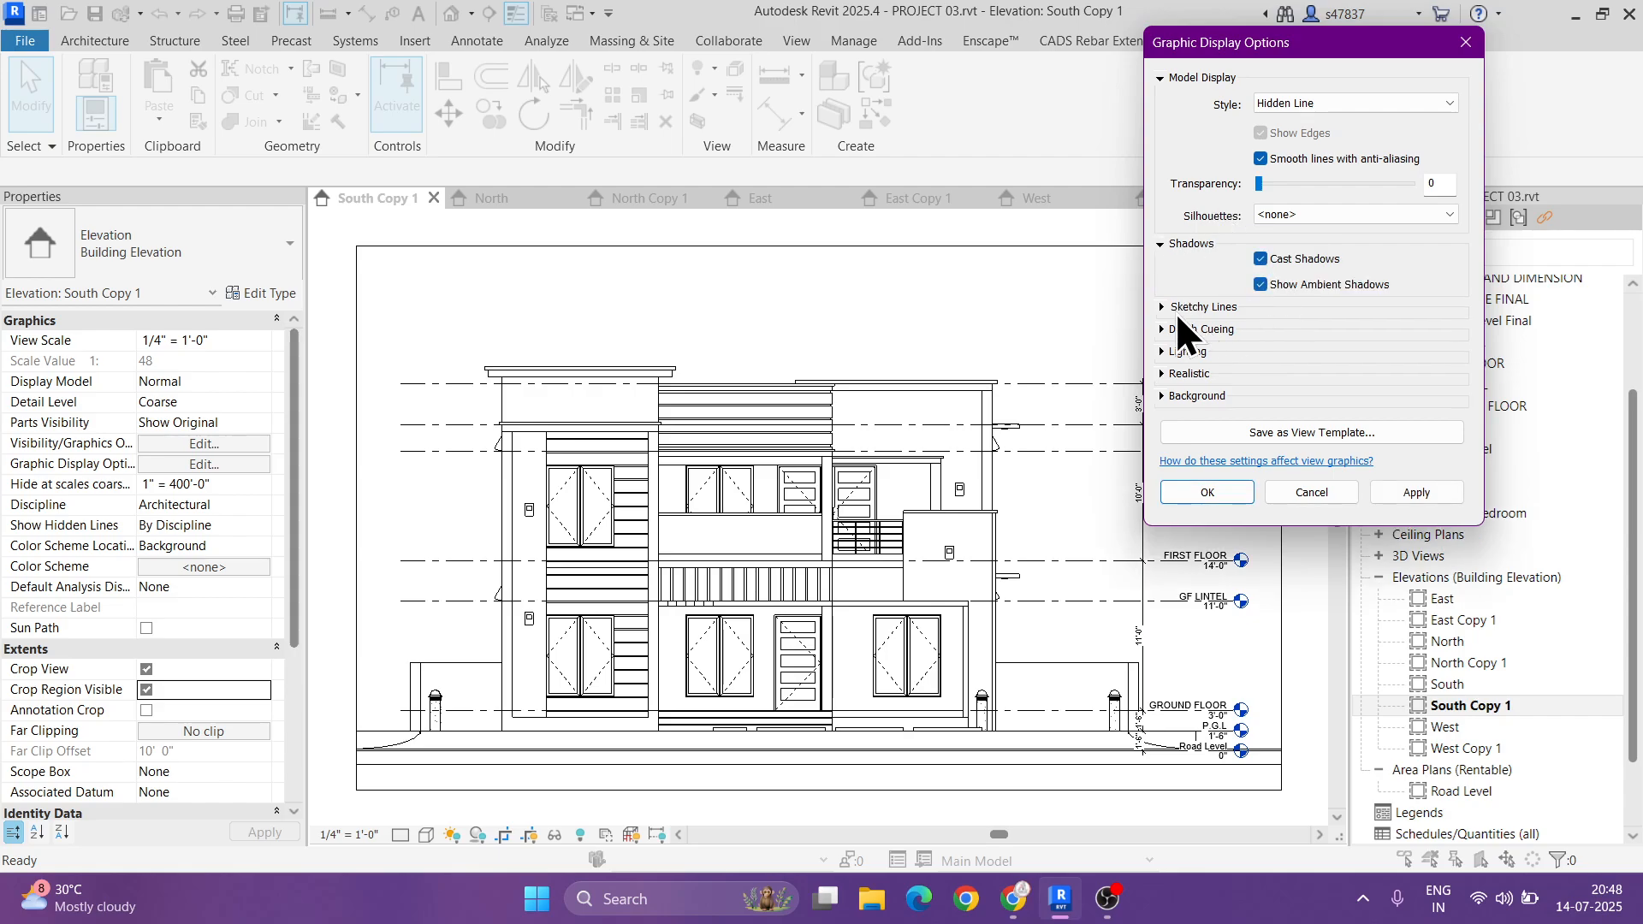
{"action": "left_click", "coordinate": [1179, 352]}
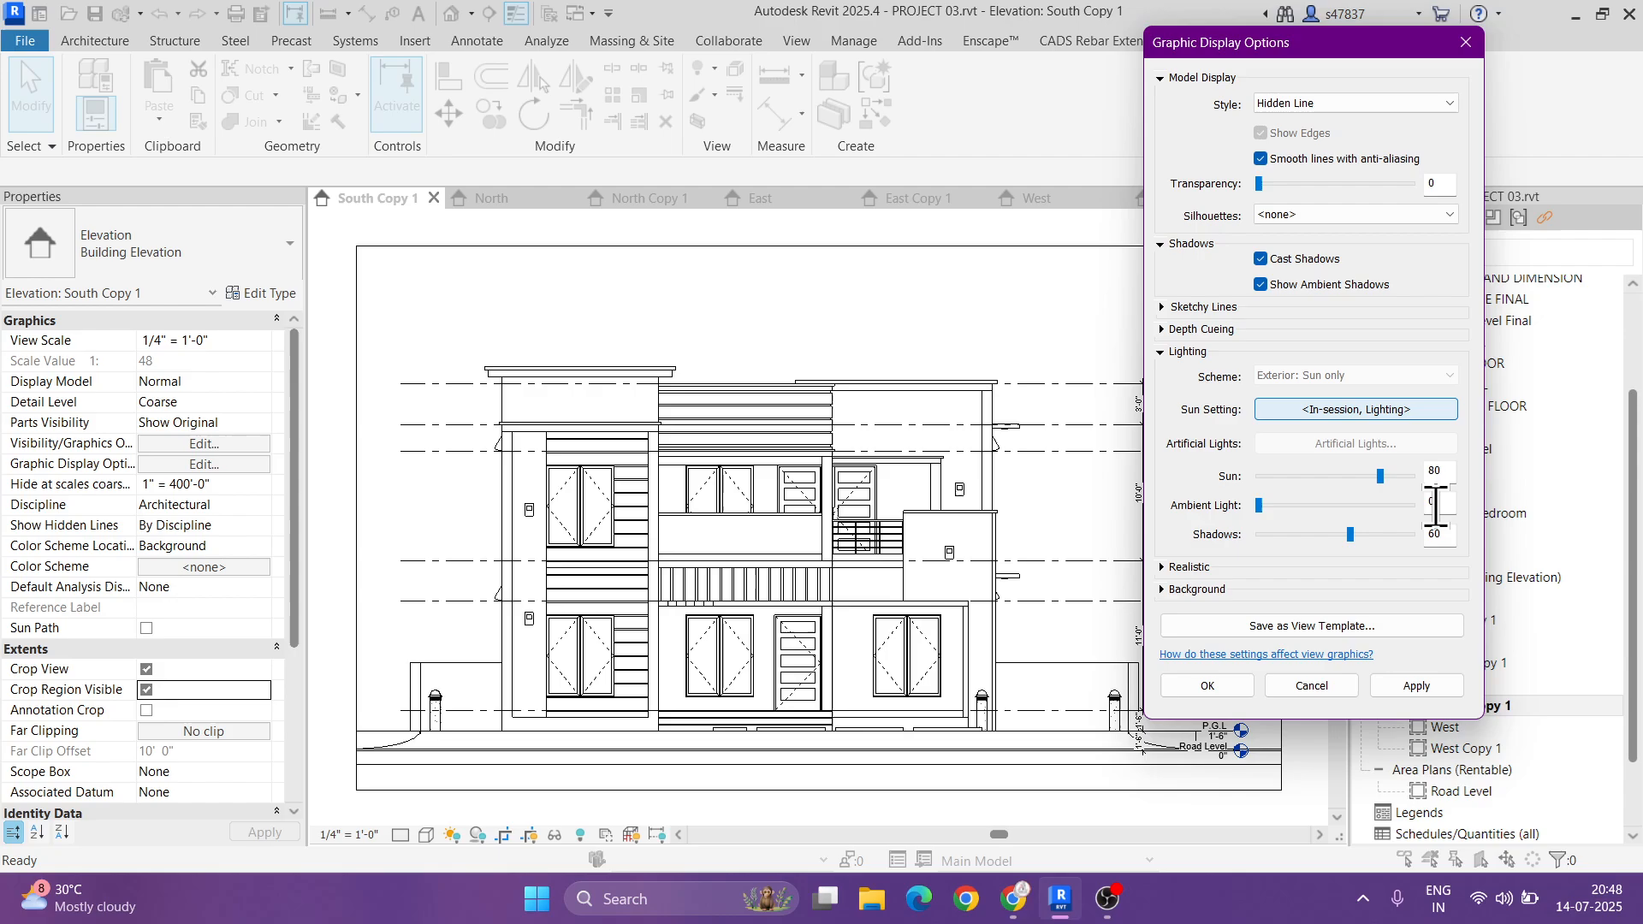
{"action": "type", "text": "50"}
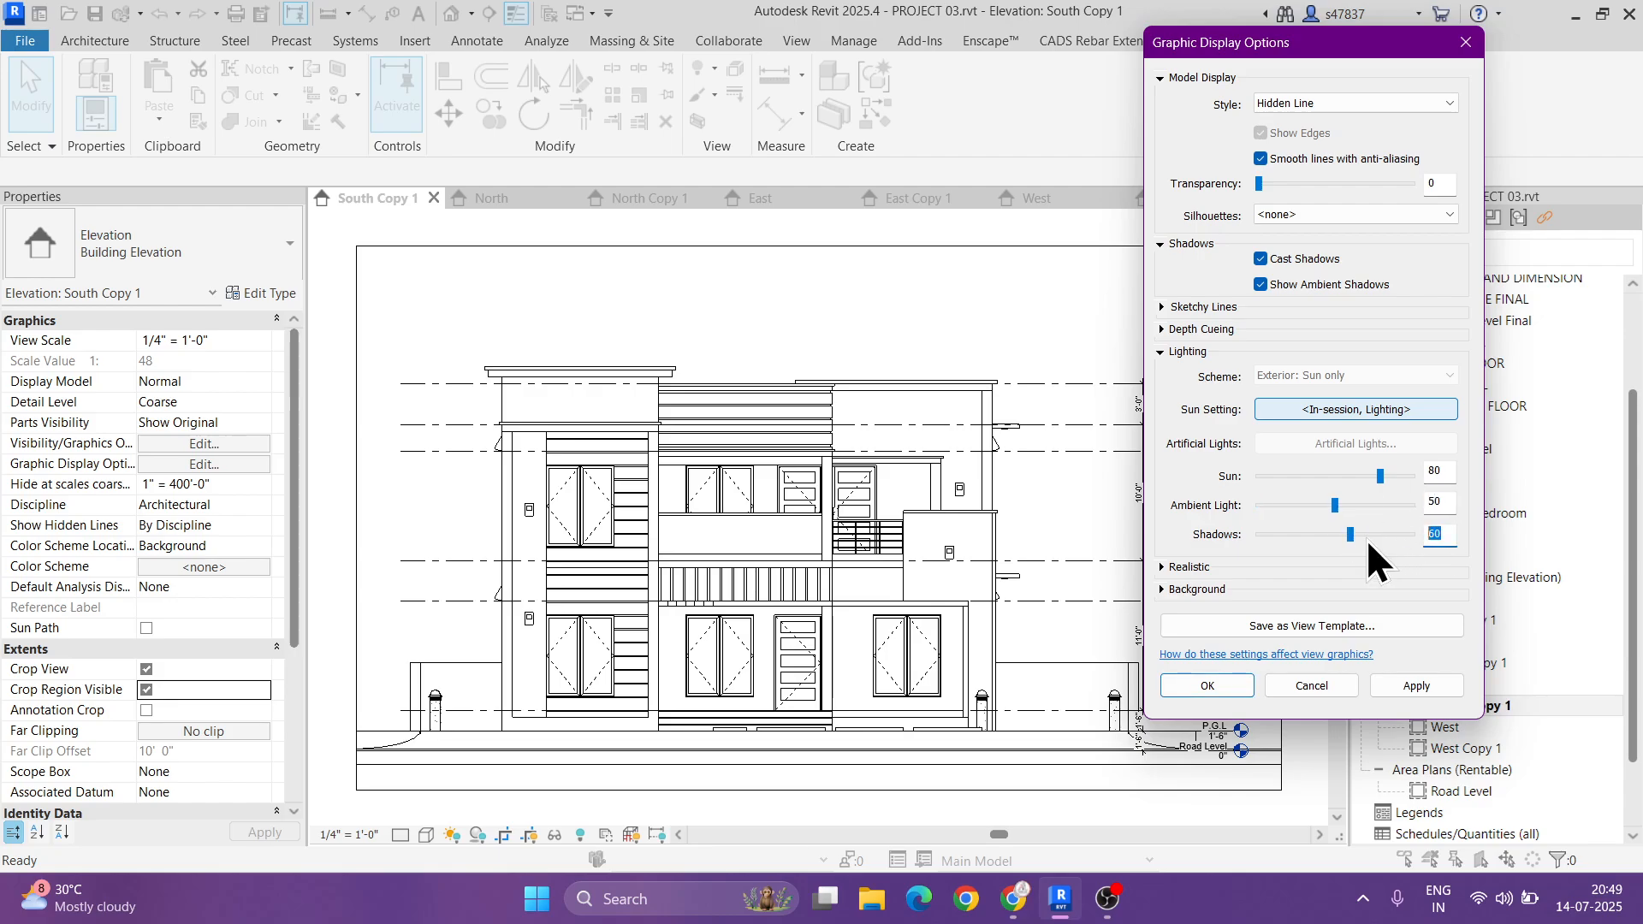
- Give the elevation view a Gradient background and apply the display settings
{"action": "left_click", "coordinate": [1161, 591]}
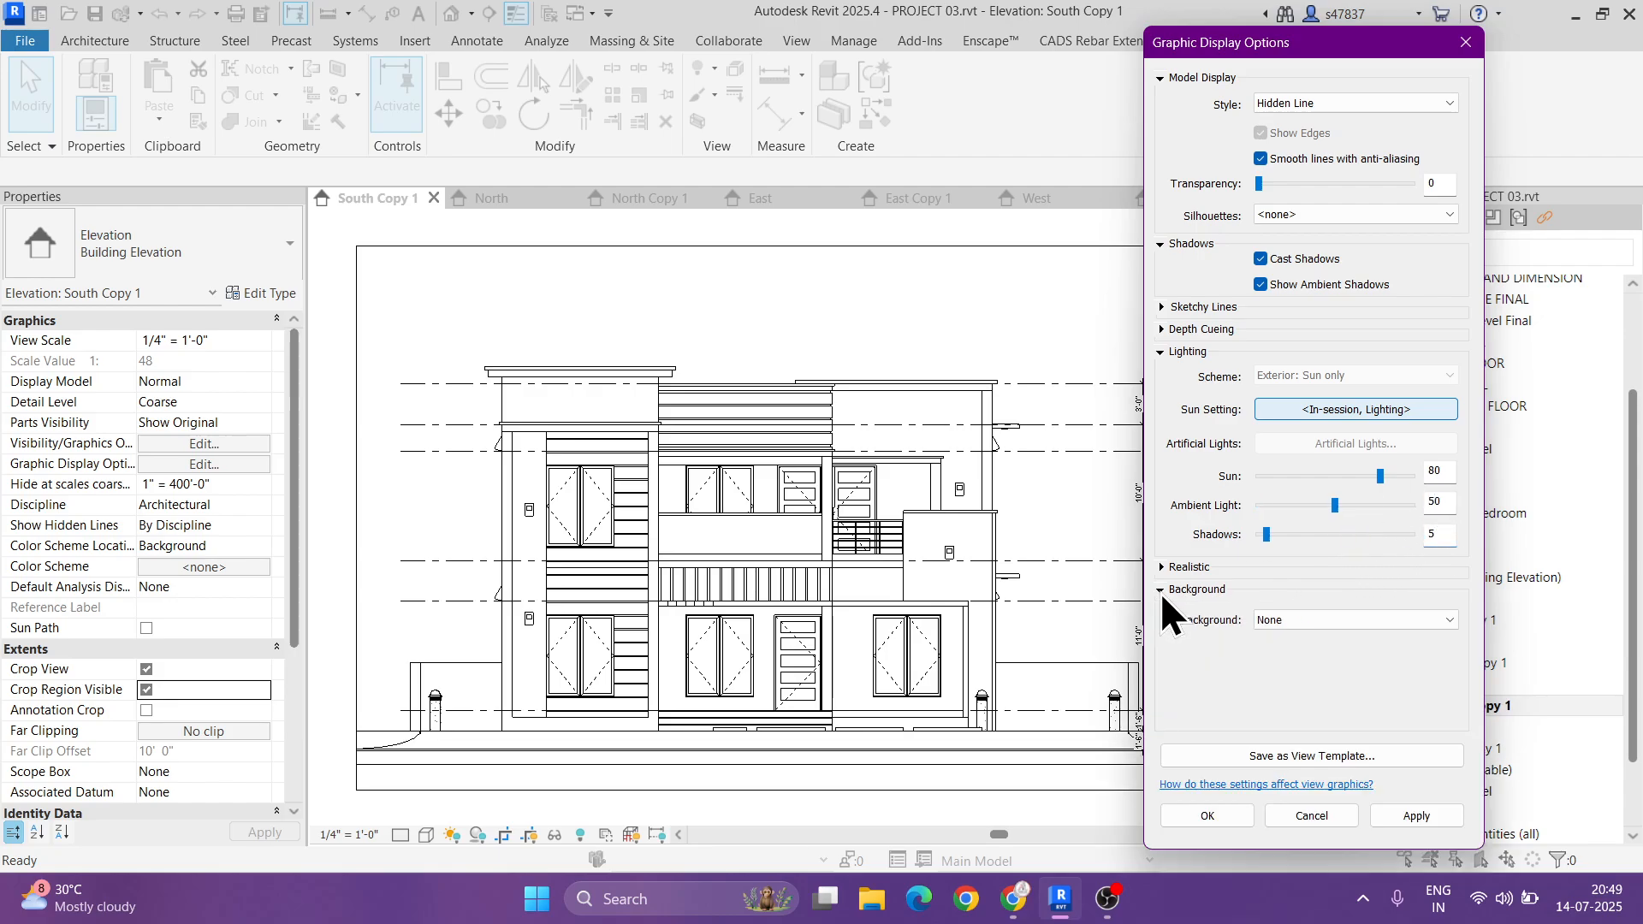
{"action": "left_click", "coordinate": [1314, 620]}
{"action": "left_click", "coordinate": [1317, 651]}
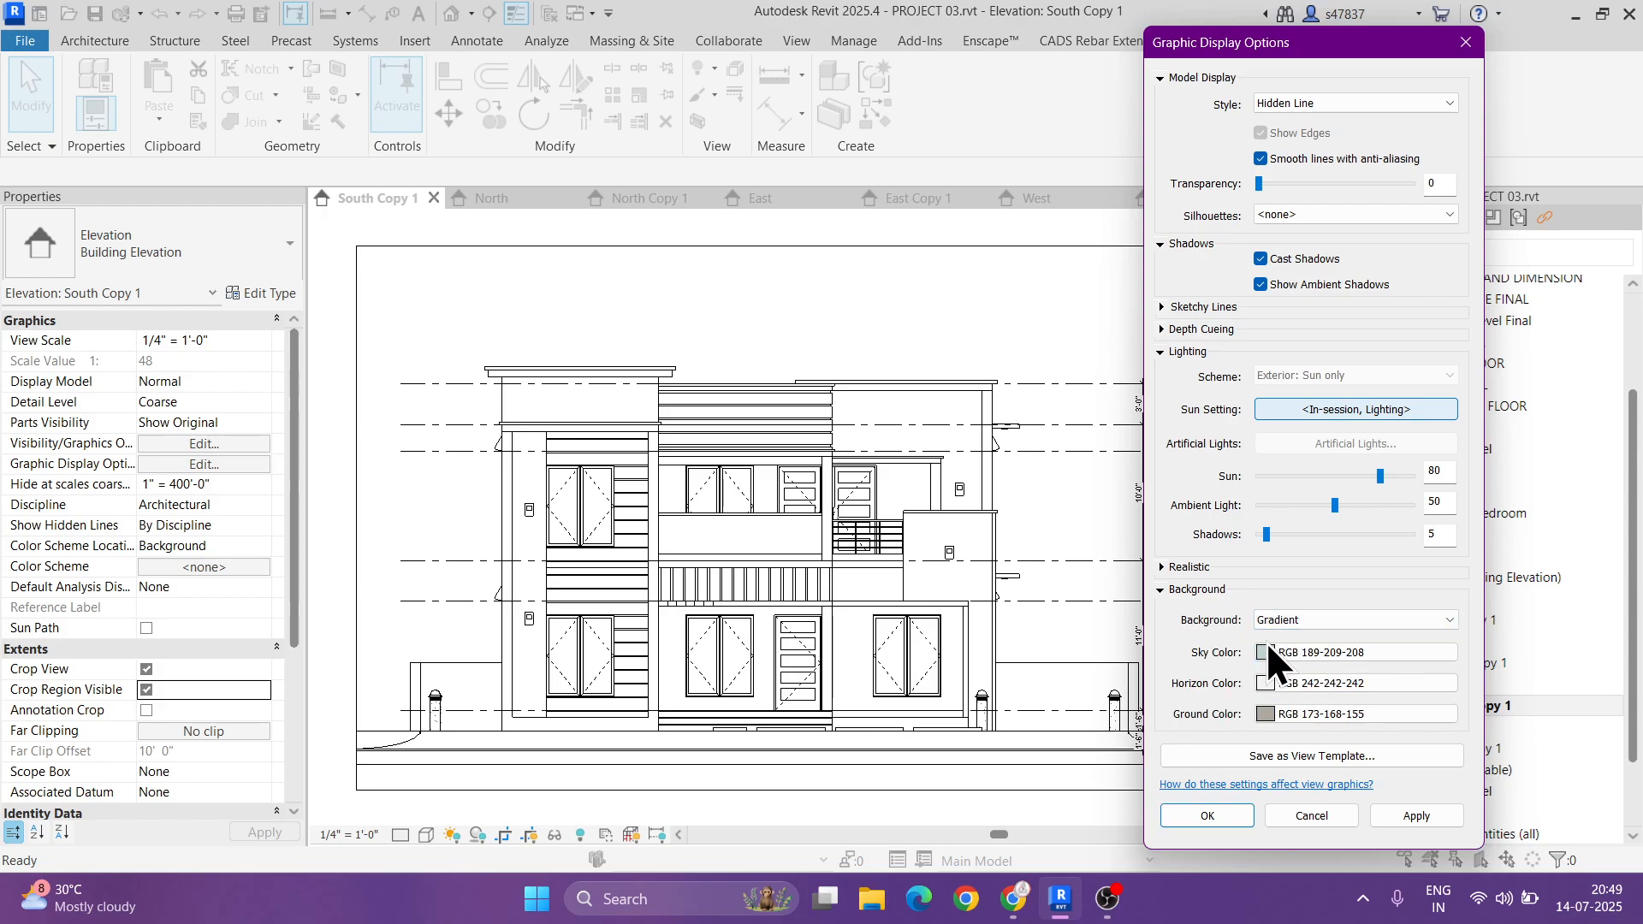
{"action": "left_click", "coordinate": [1401, 818]}
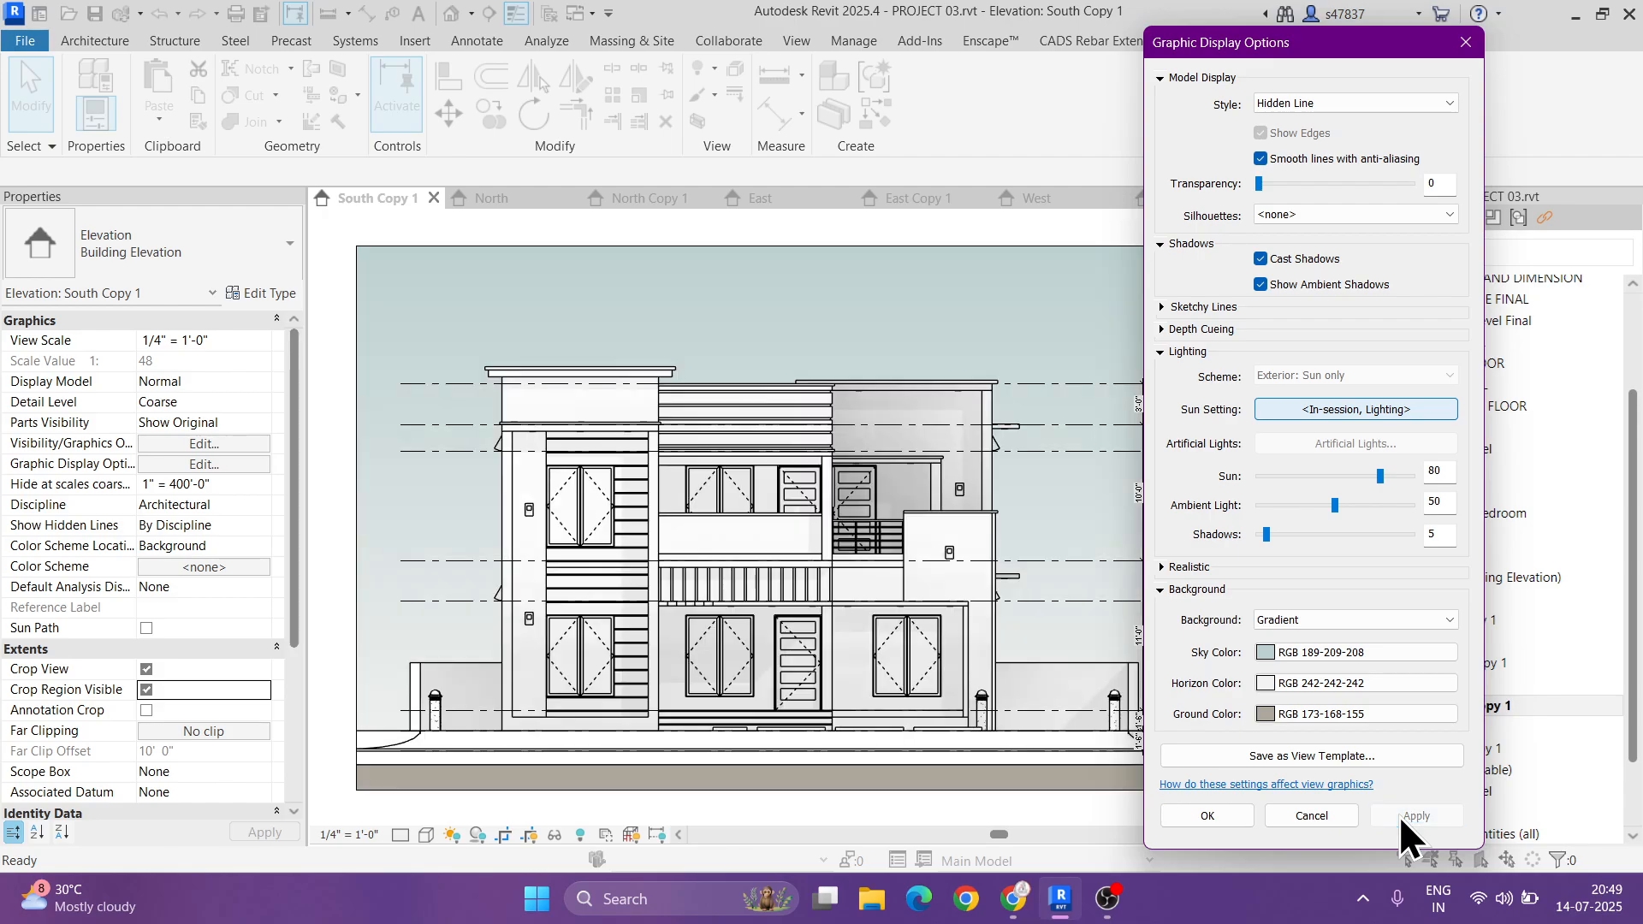
- Try out the Textures, Consistent Colors and Hidden Line model display styles on the elevation
{"action": "left_click", "coordinate": [1342, 110]}
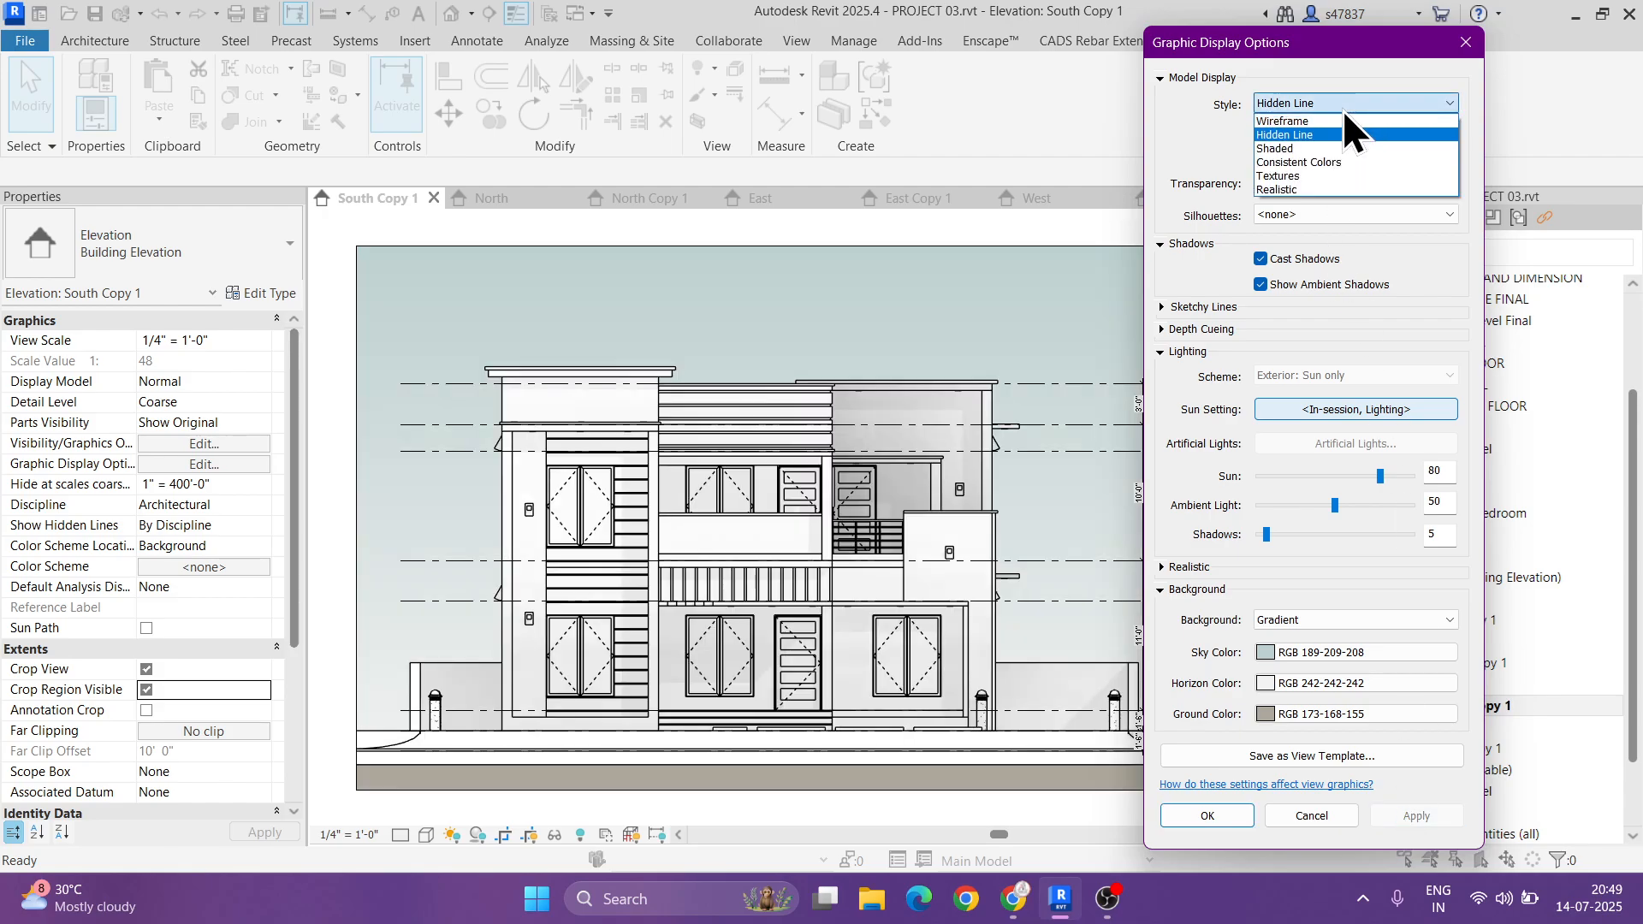
{"action": "left_click", "coordinate": [1306, 174]}
{"action": "left_click", "coordinate": [1417, 817]}
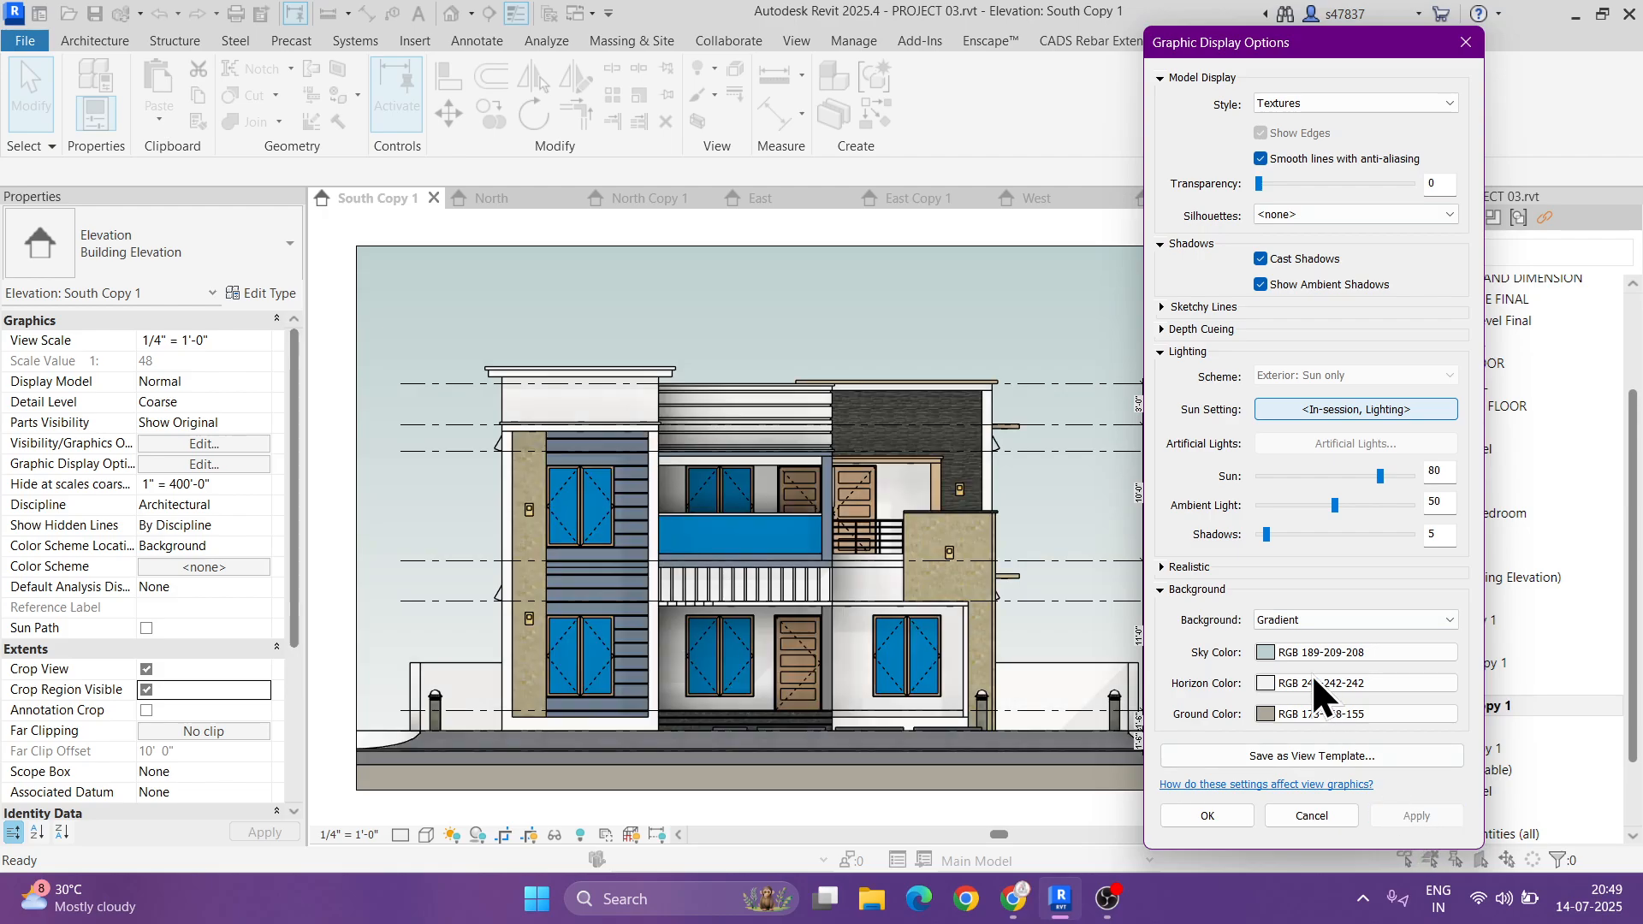
{"action": "left_click", "coordinate": [1281, 107]}
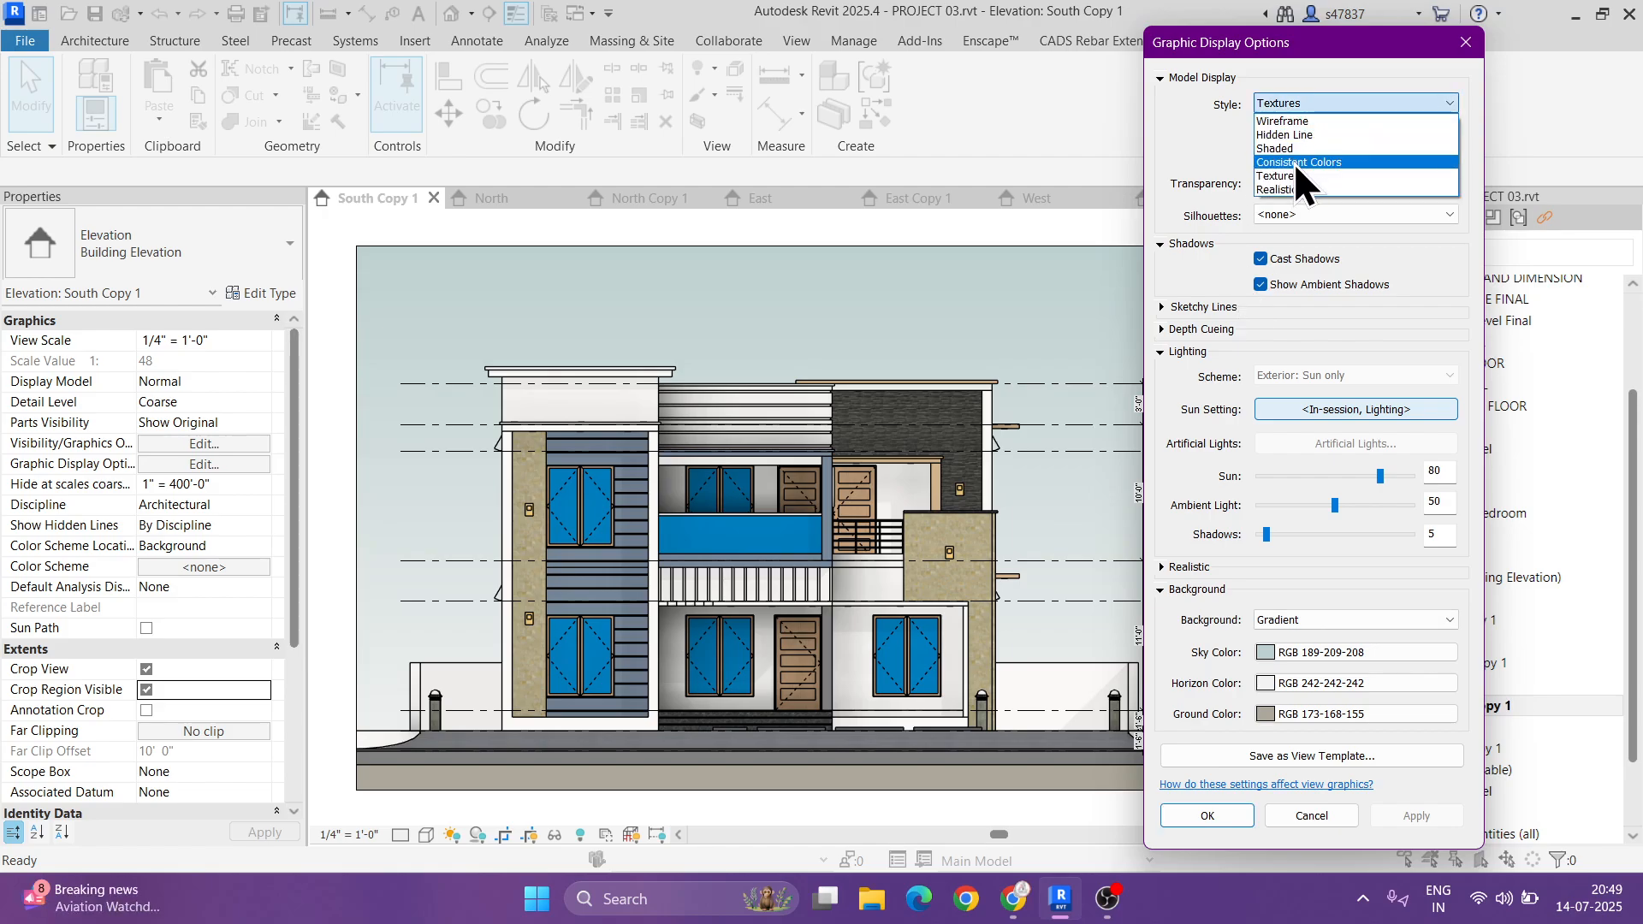
{"action": "left_click", "coordinate": [1293, 162]}
{"action": "left_click", "coordinate": [1417, 815]}
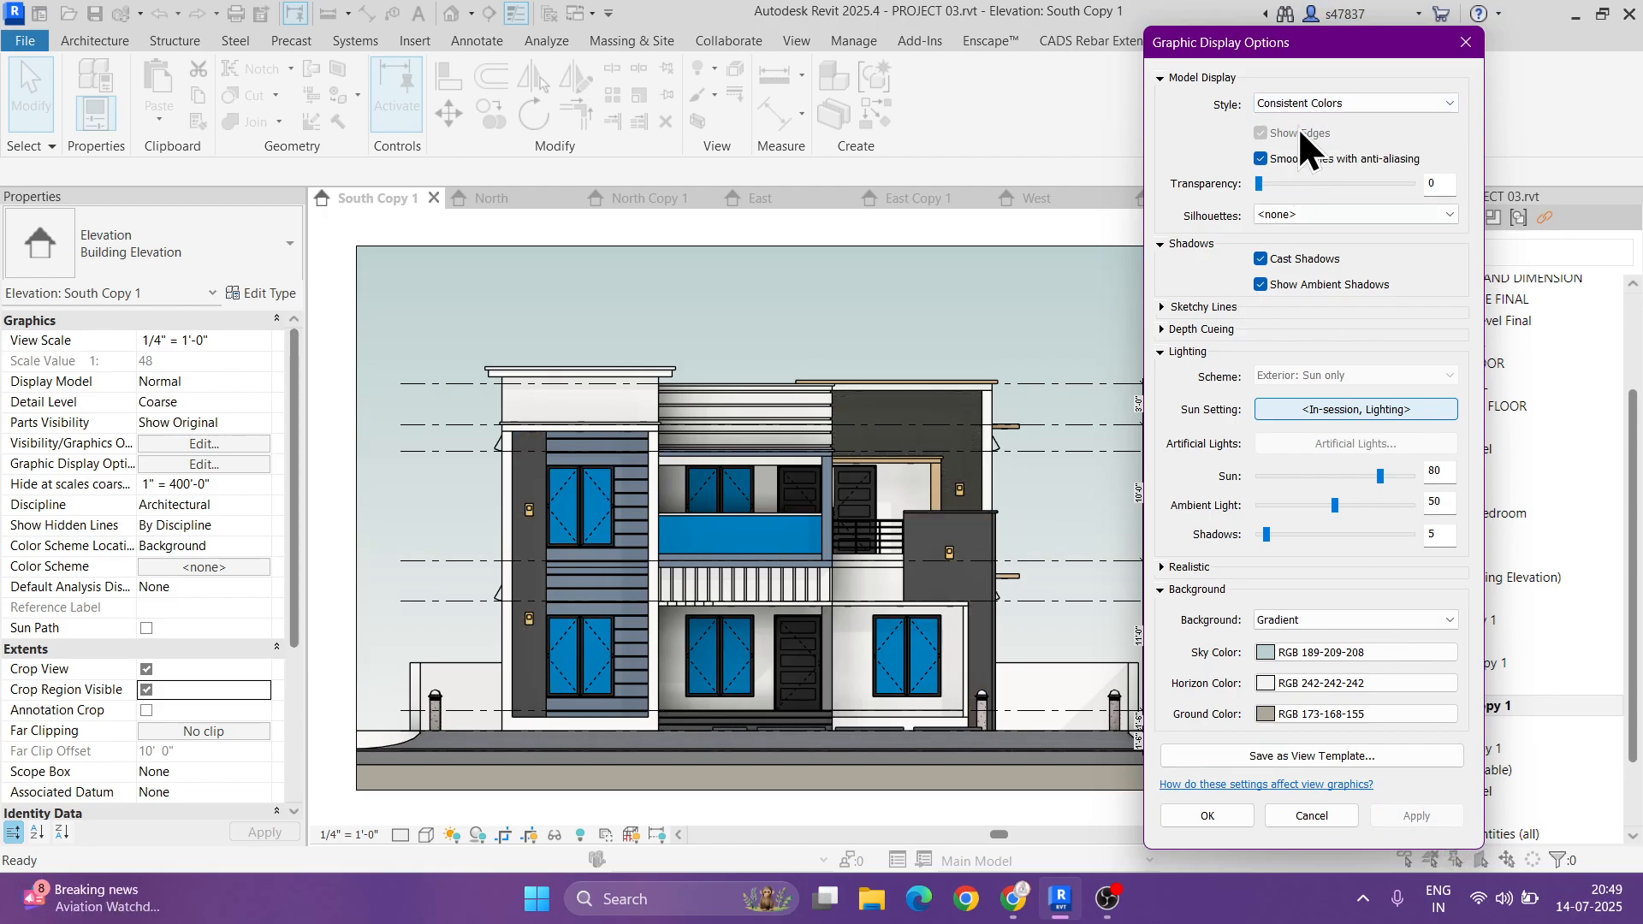
{"action": "left_click", "coordinate": [1309, 104]}
{"action": "left_click", "coordinate": [1306, 137]}
{"action": "left_click", "coordinate": [1404, 816]}
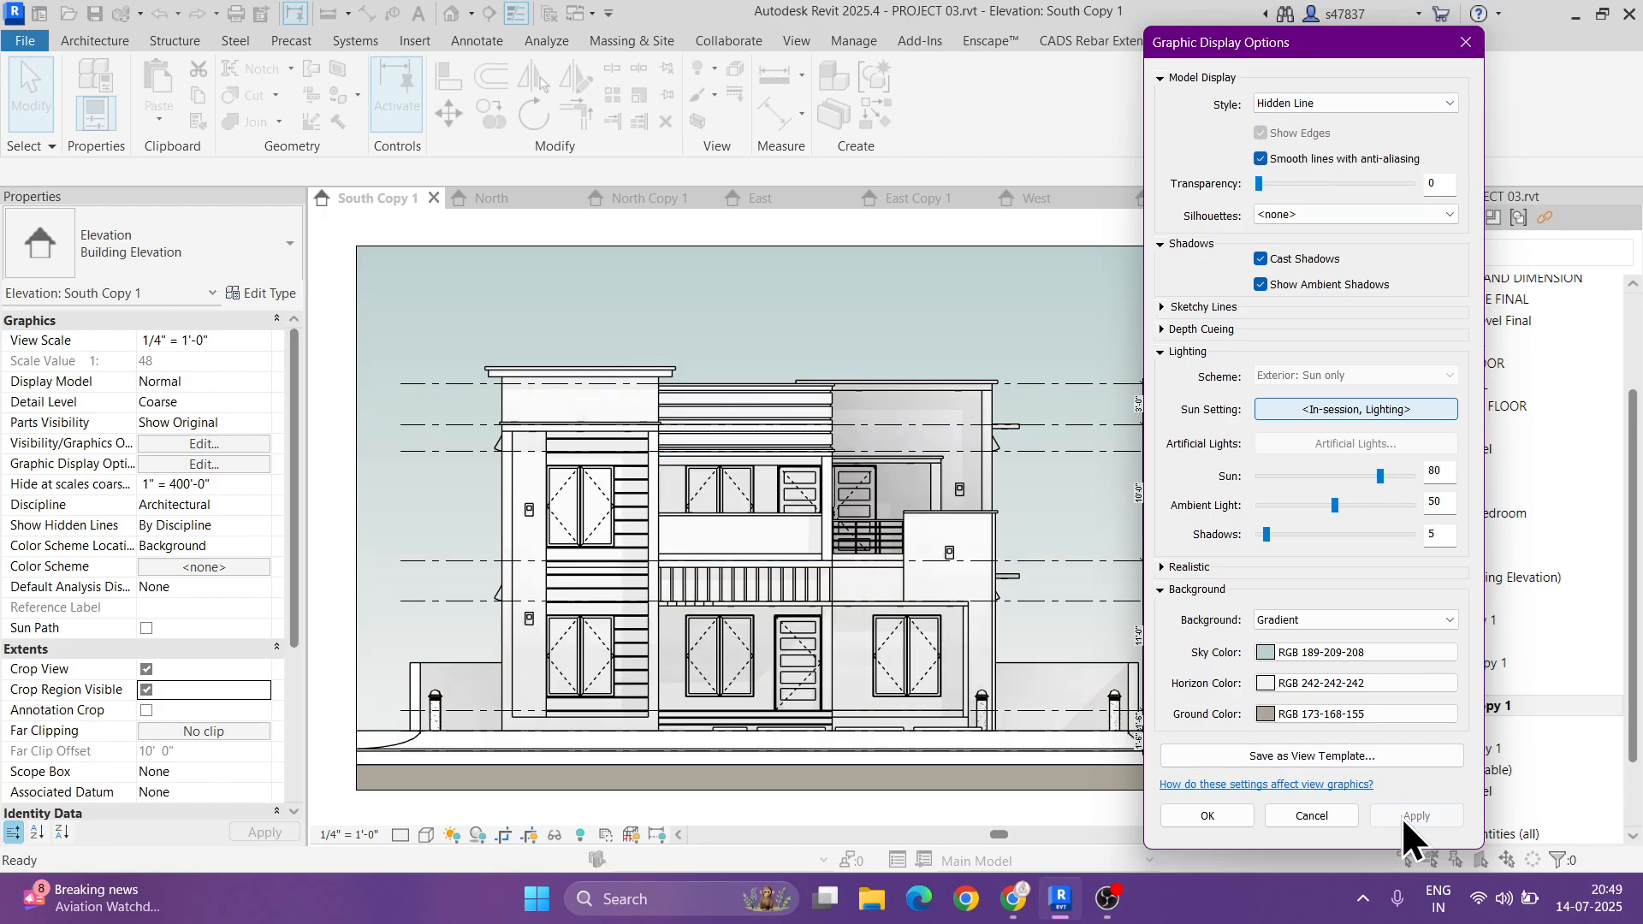
- Set the elevation's model display style to Textures and apply it
{"action": "left_click", "coordinate": [1296, 102]}
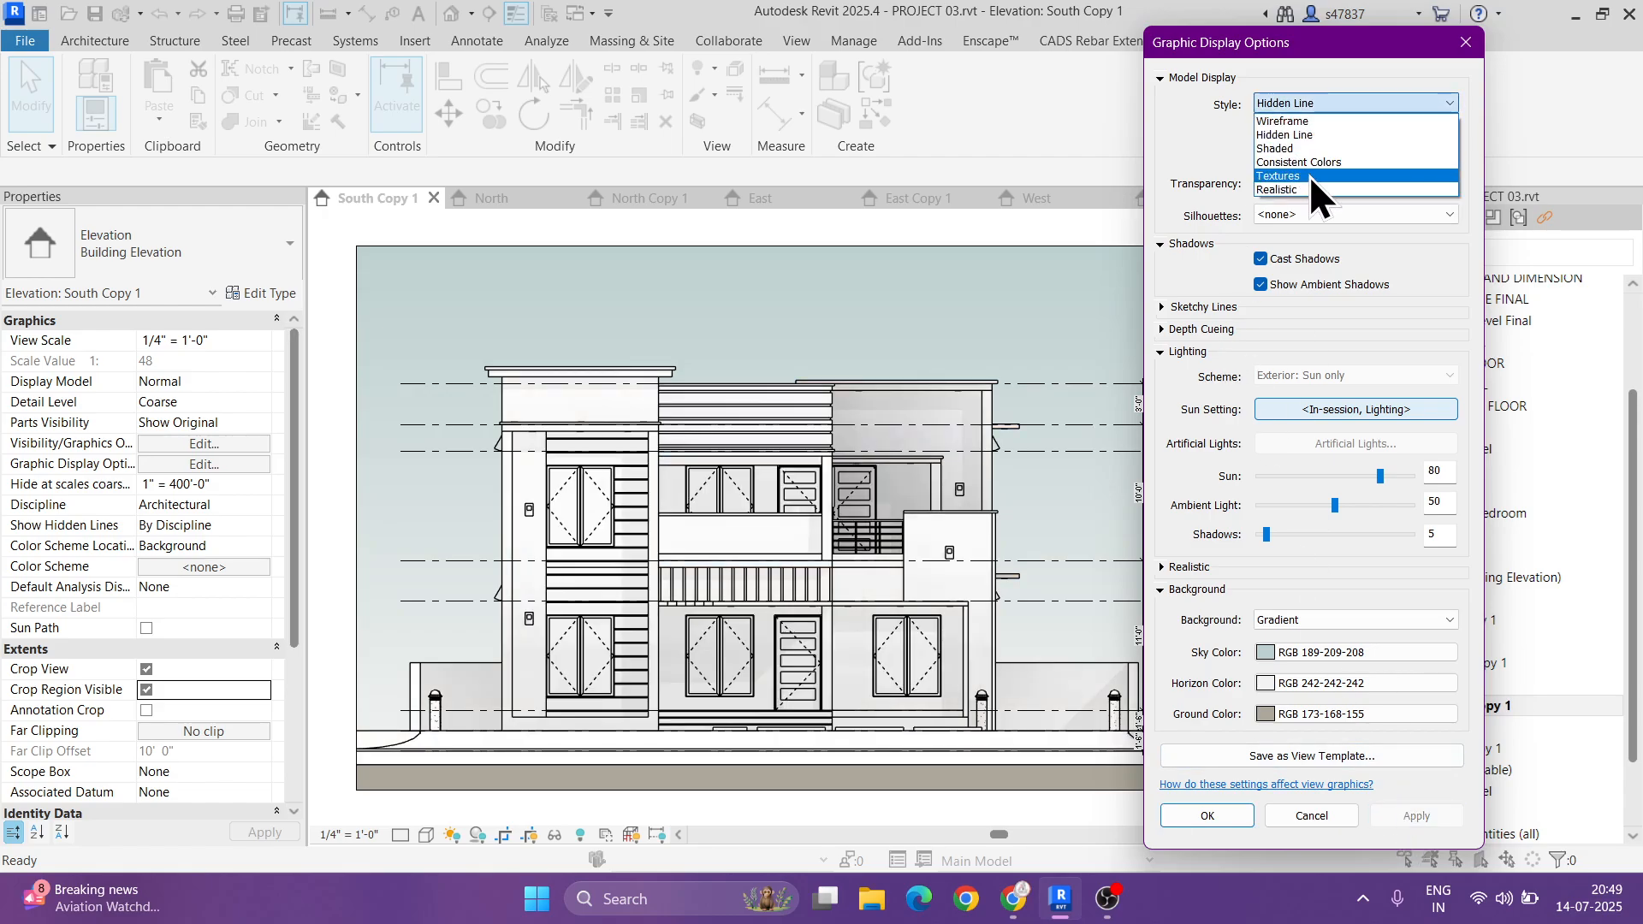
{"action": "left_click", "coordinate": [1309, 176]}
{"action": "left_click", "coordinate": [1420, 820]}
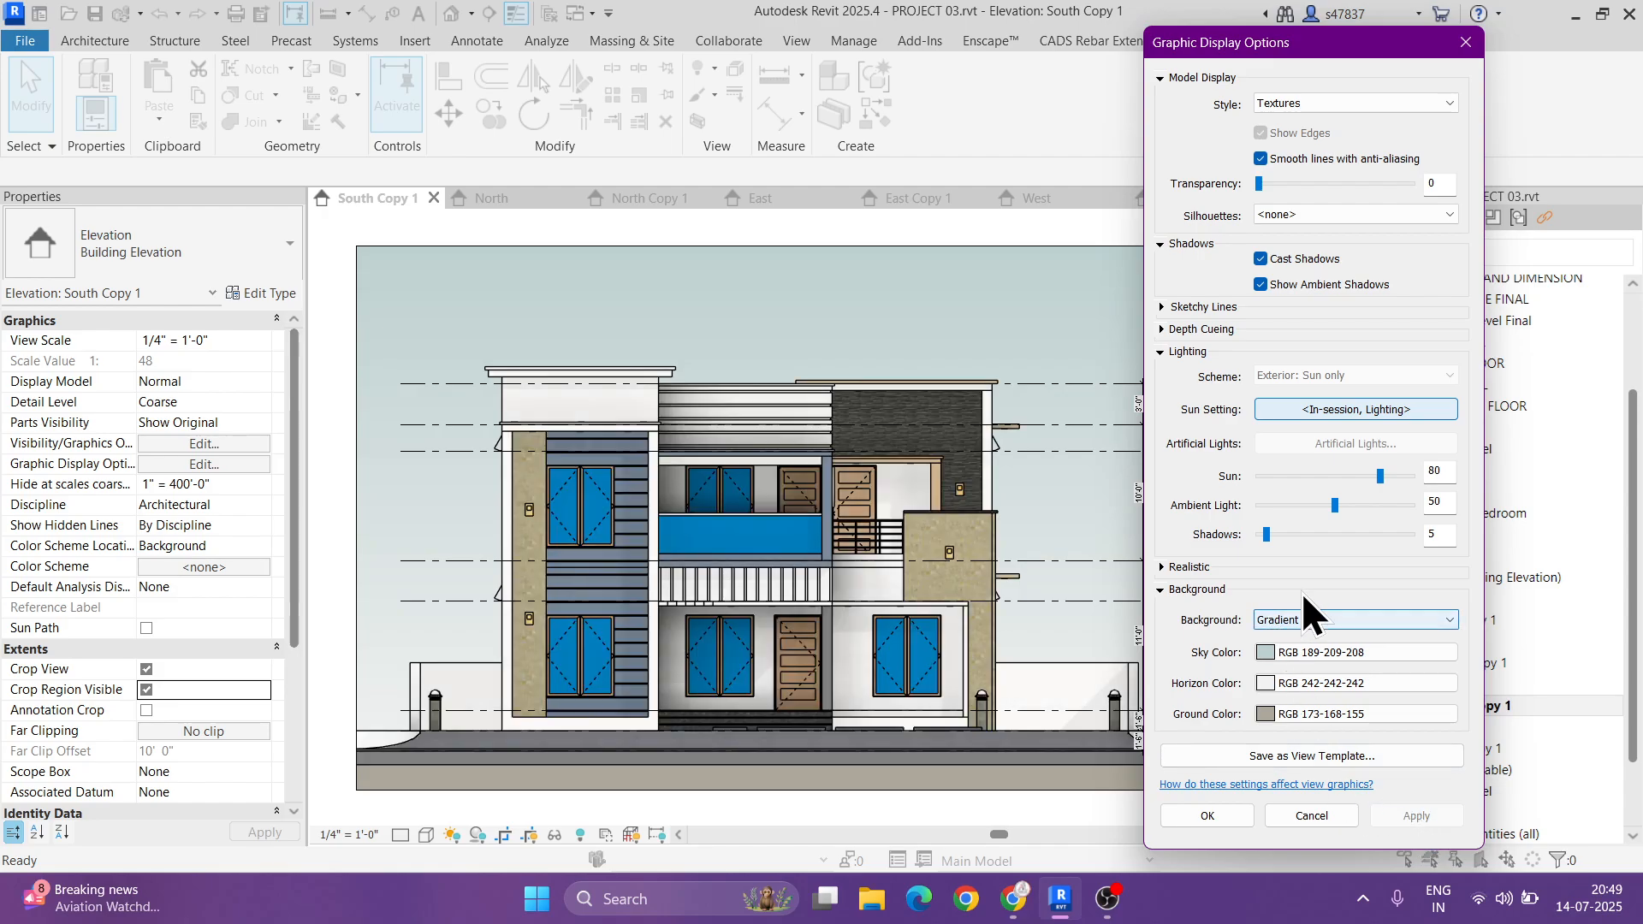
- Accept the graphic display options and select the dimensions between the level lines beside the building
{"action": "left_click", "coordinate": [1225, 811]}
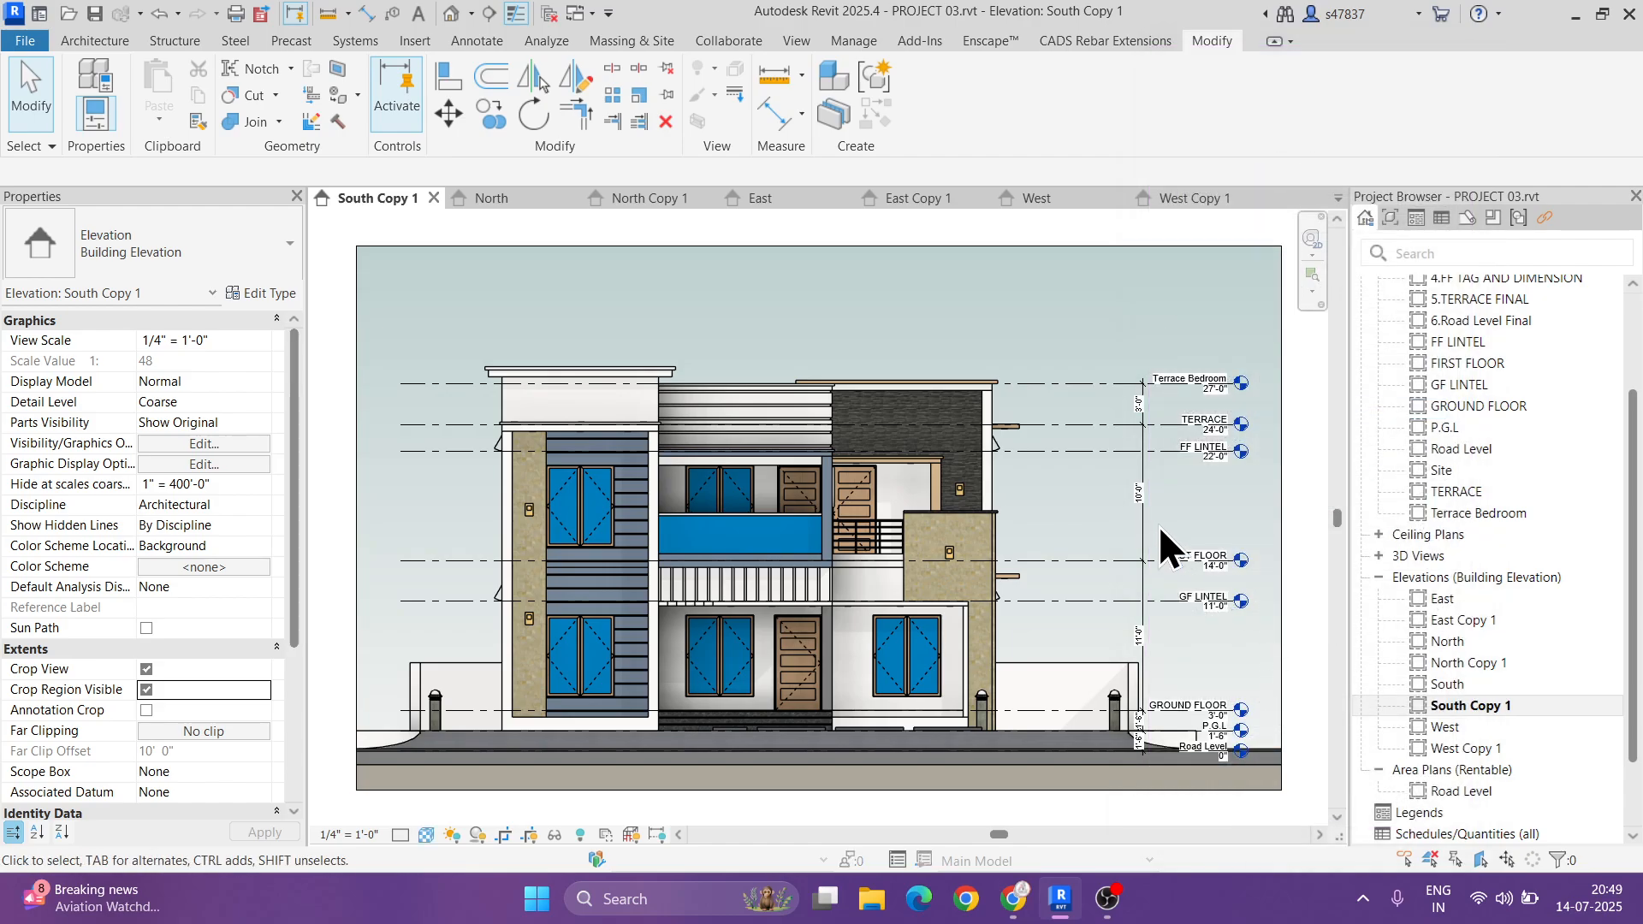
{"action": "left_click", "coordinate": [1146, 522]}
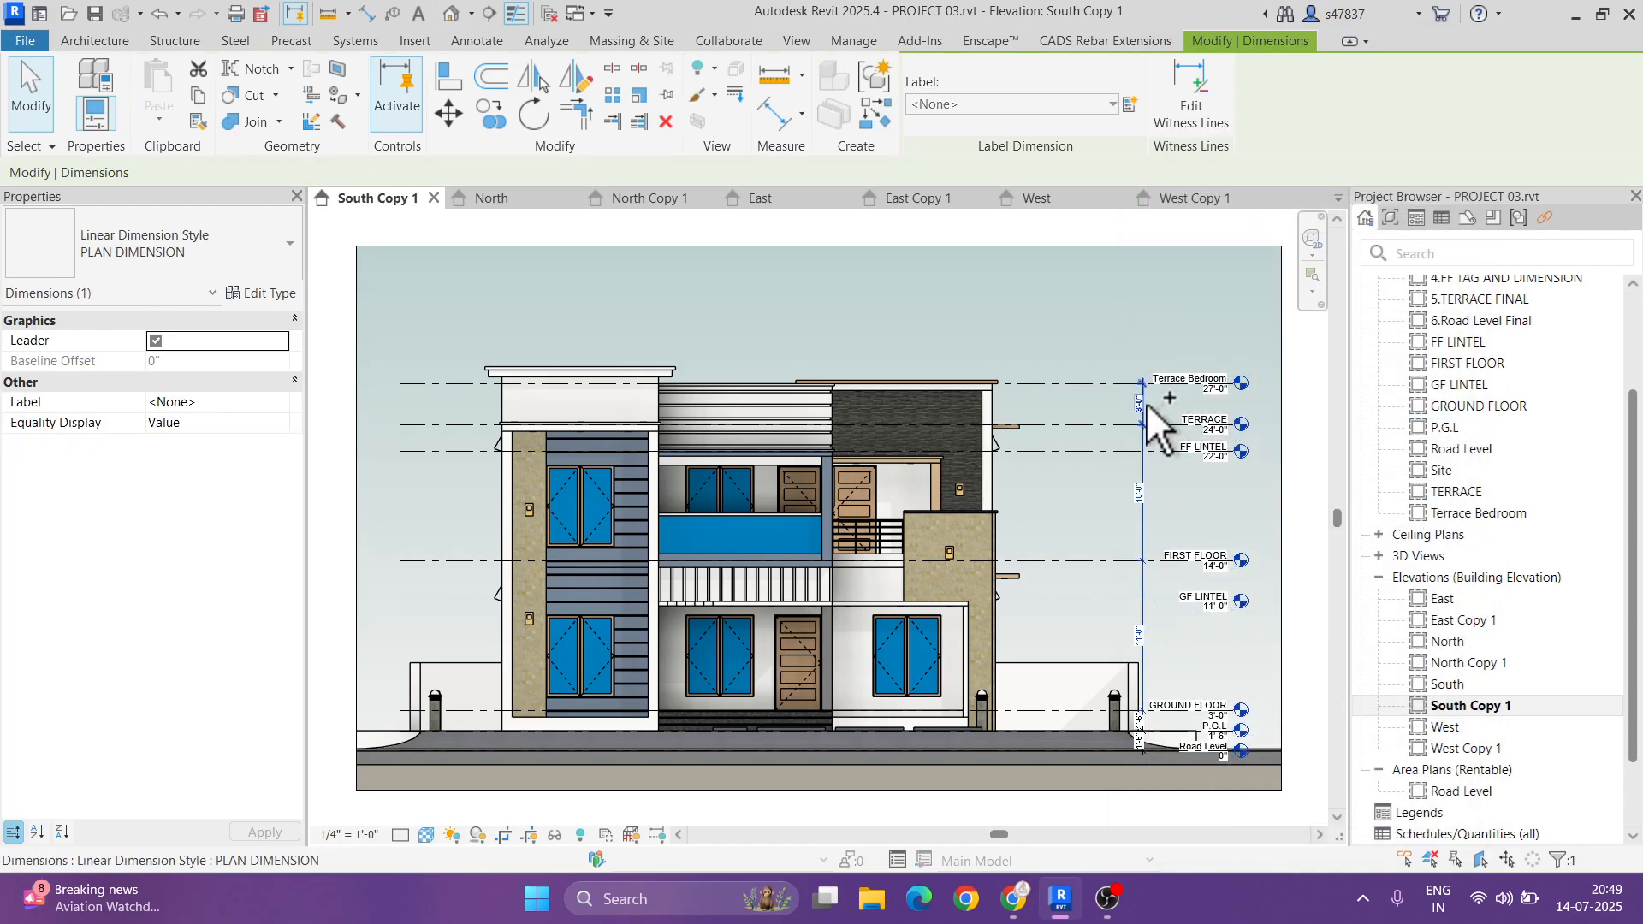
{"action": "scroll", "coordinate": [1150, 757], "scroll_direction": "up", "scroll_amount": 5}
{"action": "left_click", "coordinate": [1142, 726], "text": "ctrl"}
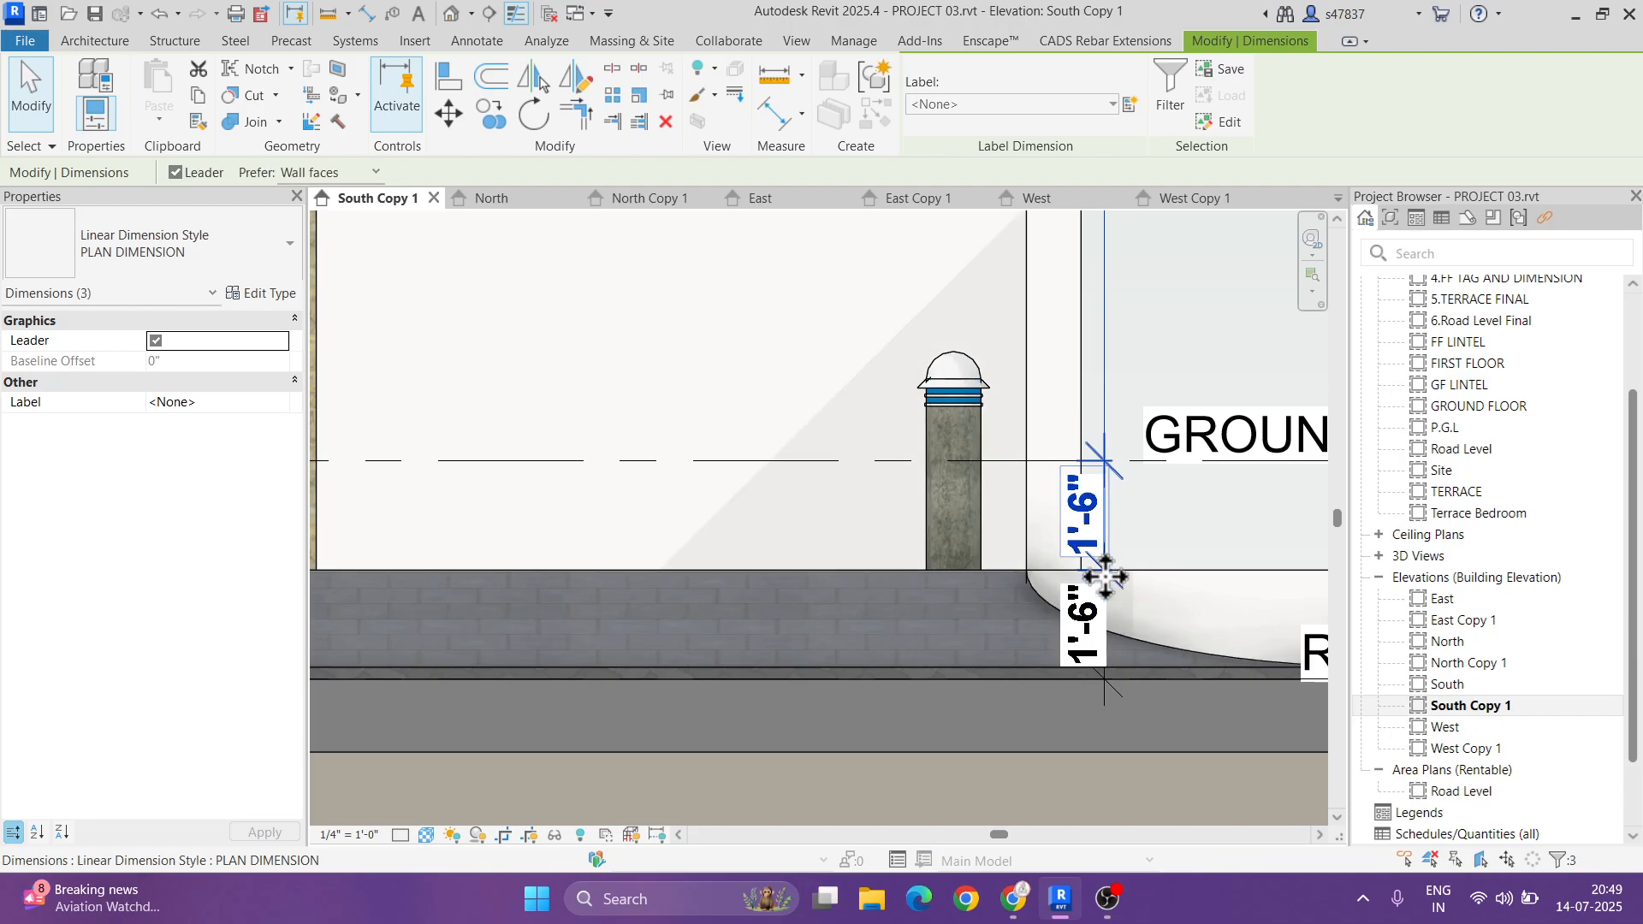
- Duplicate the selected dimensions' PLAN DIMENSION type as a new type named ELEVATION
{"action": "left_click", "coordinate": [291, 295]}
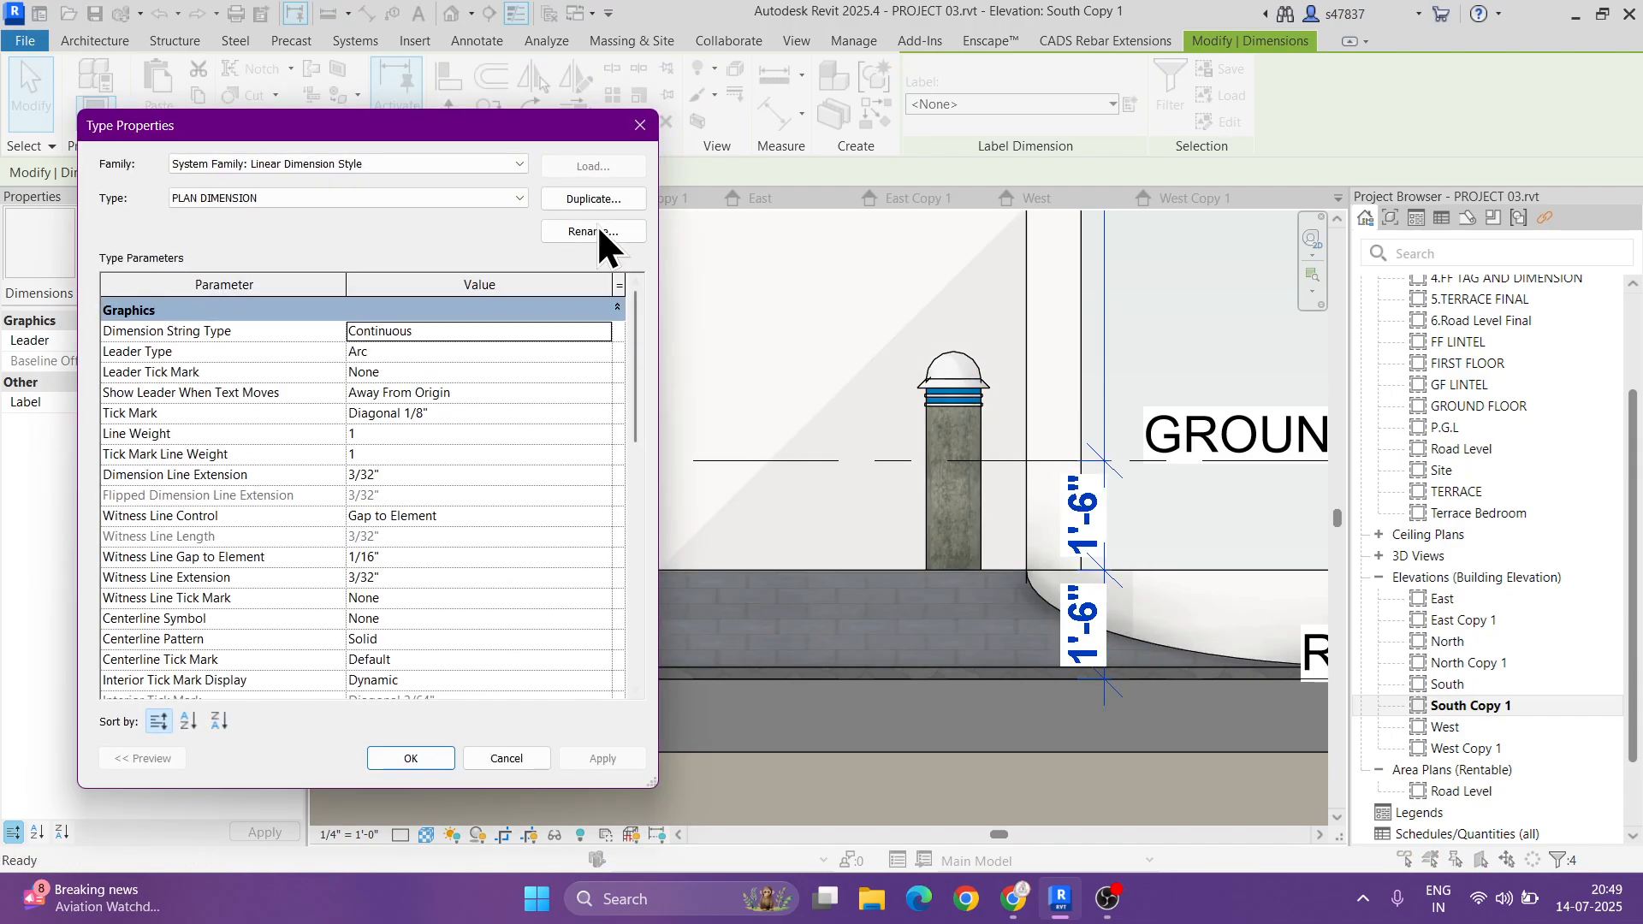
{"action": "left_click", "coordinate": [571, 208]}
{"action": "type", "text": "ELEVATION"}
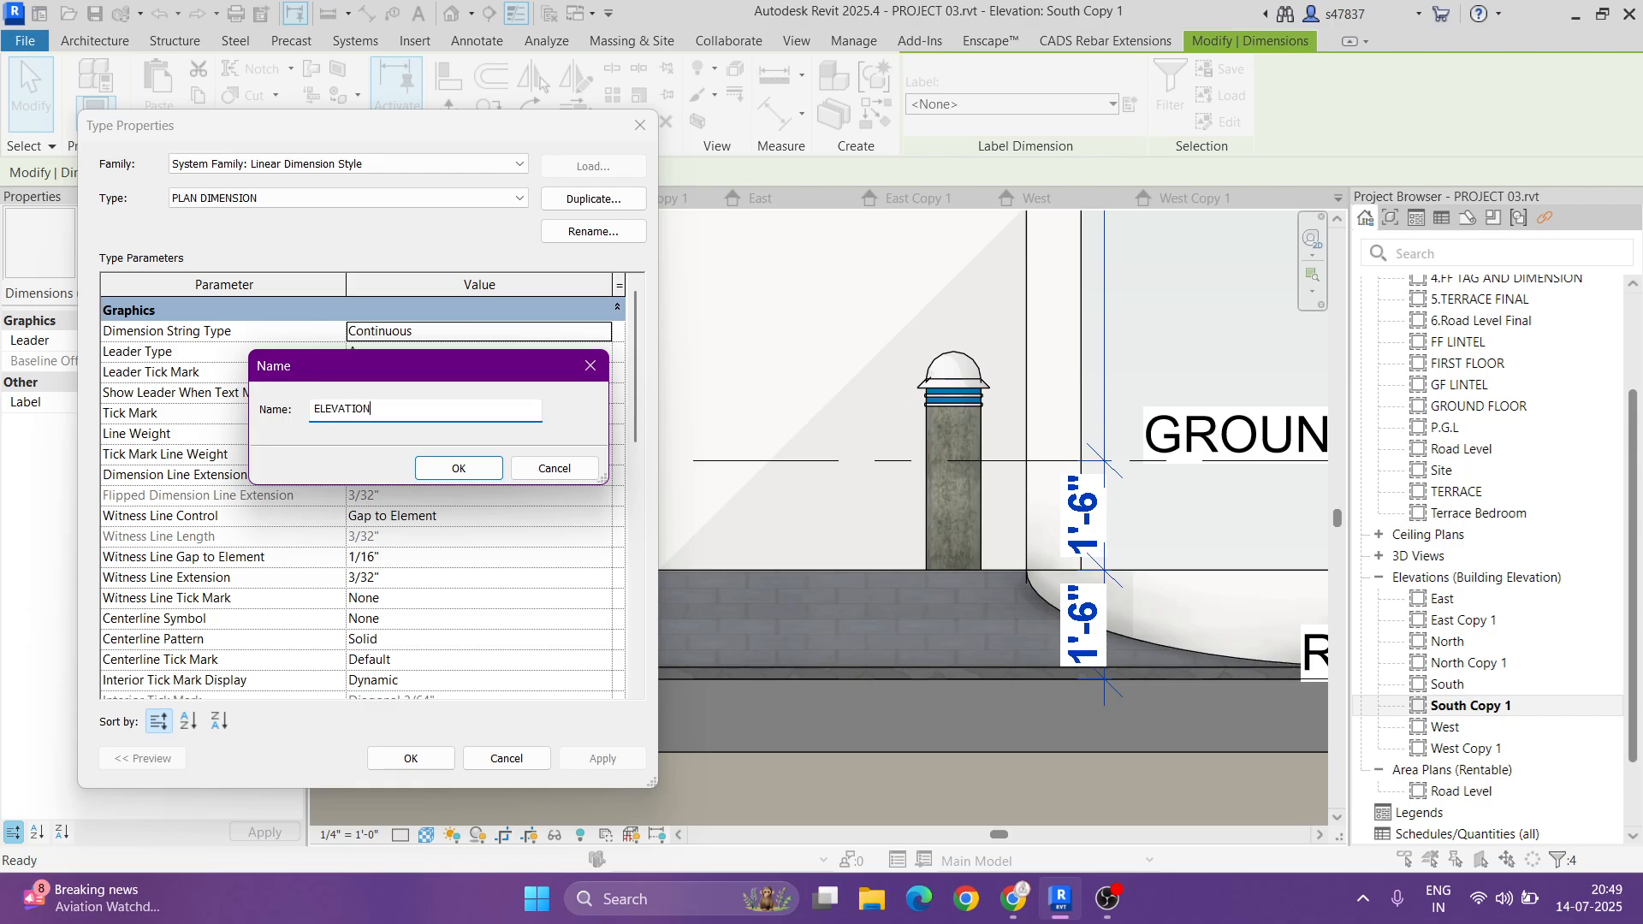
{"action": "key", "text": "Return"}
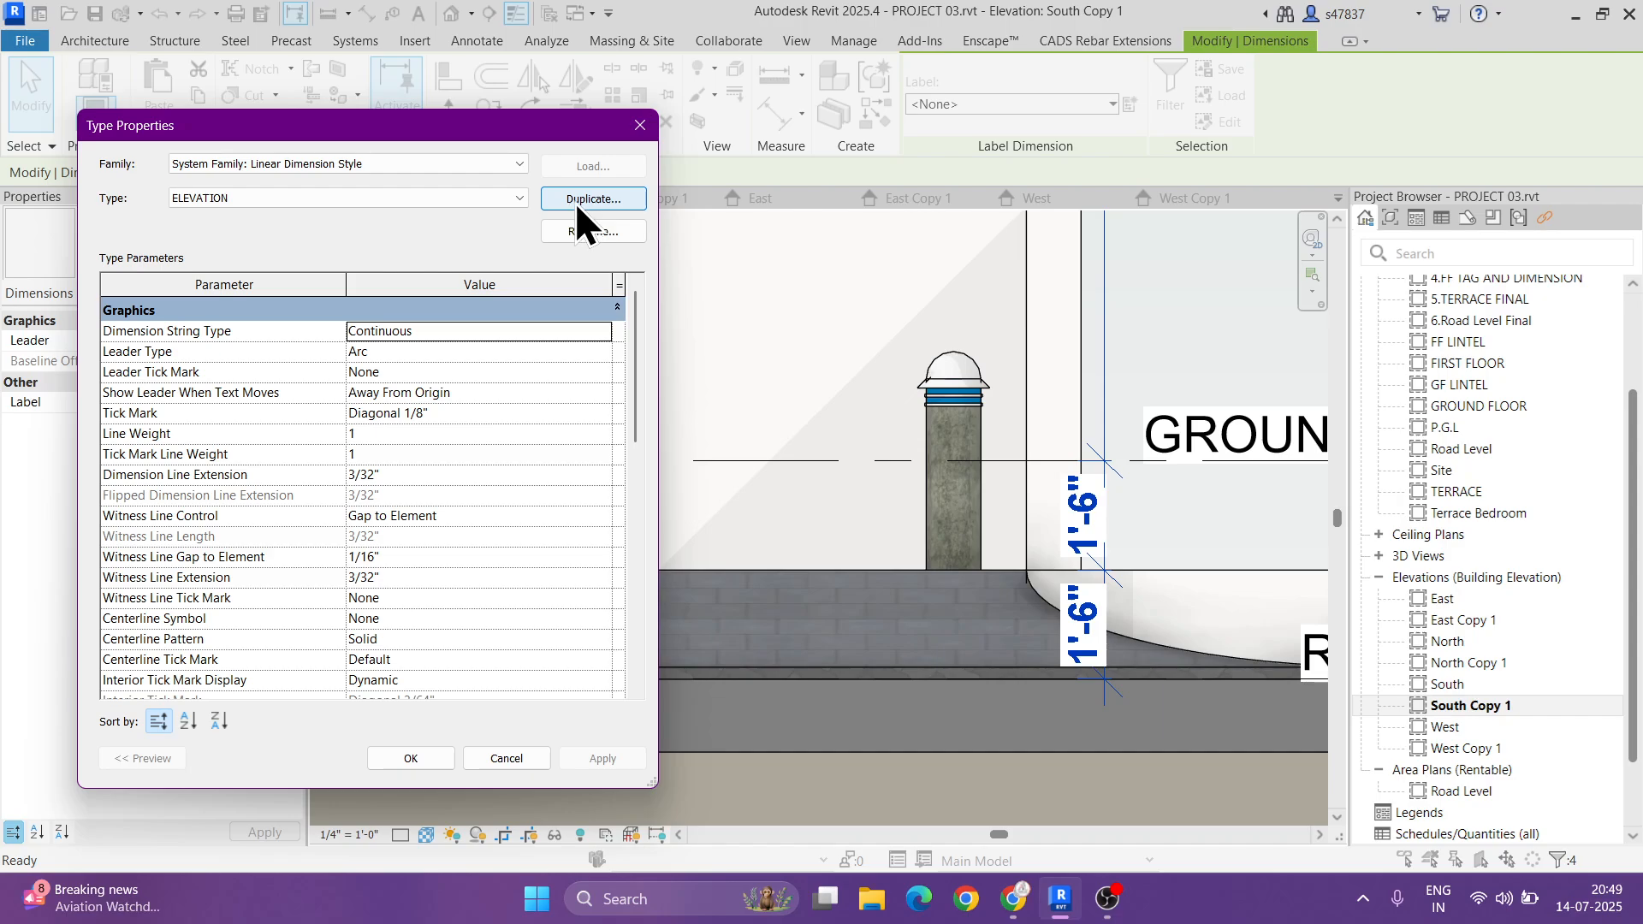
- Set the ELEVATION dimension type's color to Red and apply it to the selected level dimensions
{"action": "left_click_drag", "start_coordinate": [637, 412], "coordinate": [623, 568]}
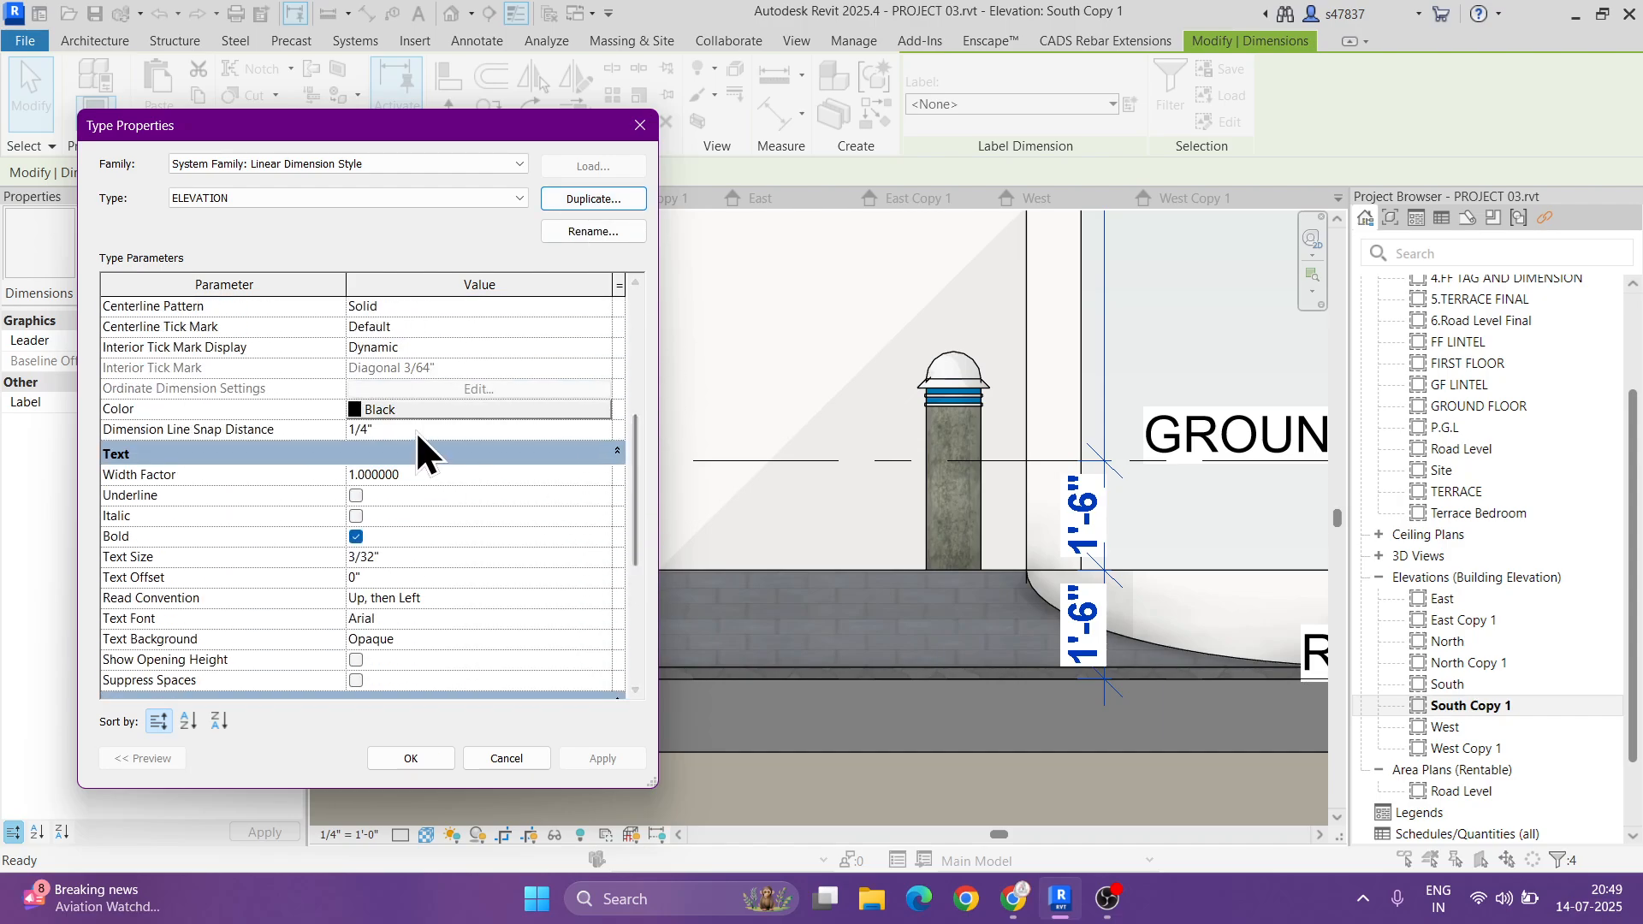
{"action": "left_click", "coordinate": [410, 417]}
{"action": "left_click", "coordinate": [159, 329]}
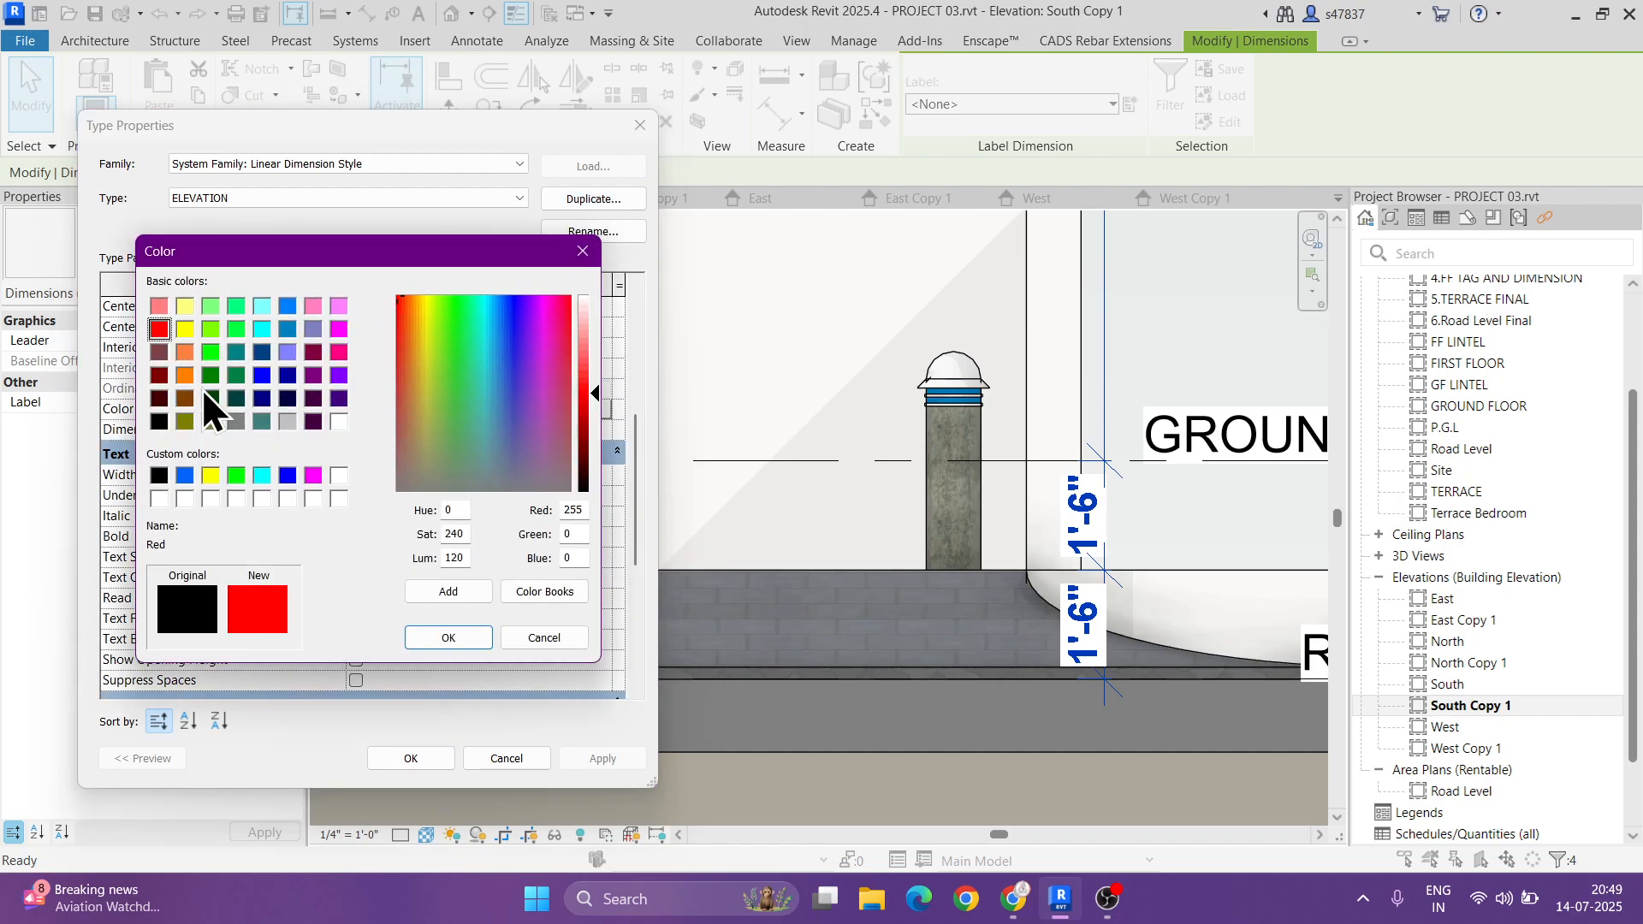
{"action": "left_click", "coordinate": [435, 636]}
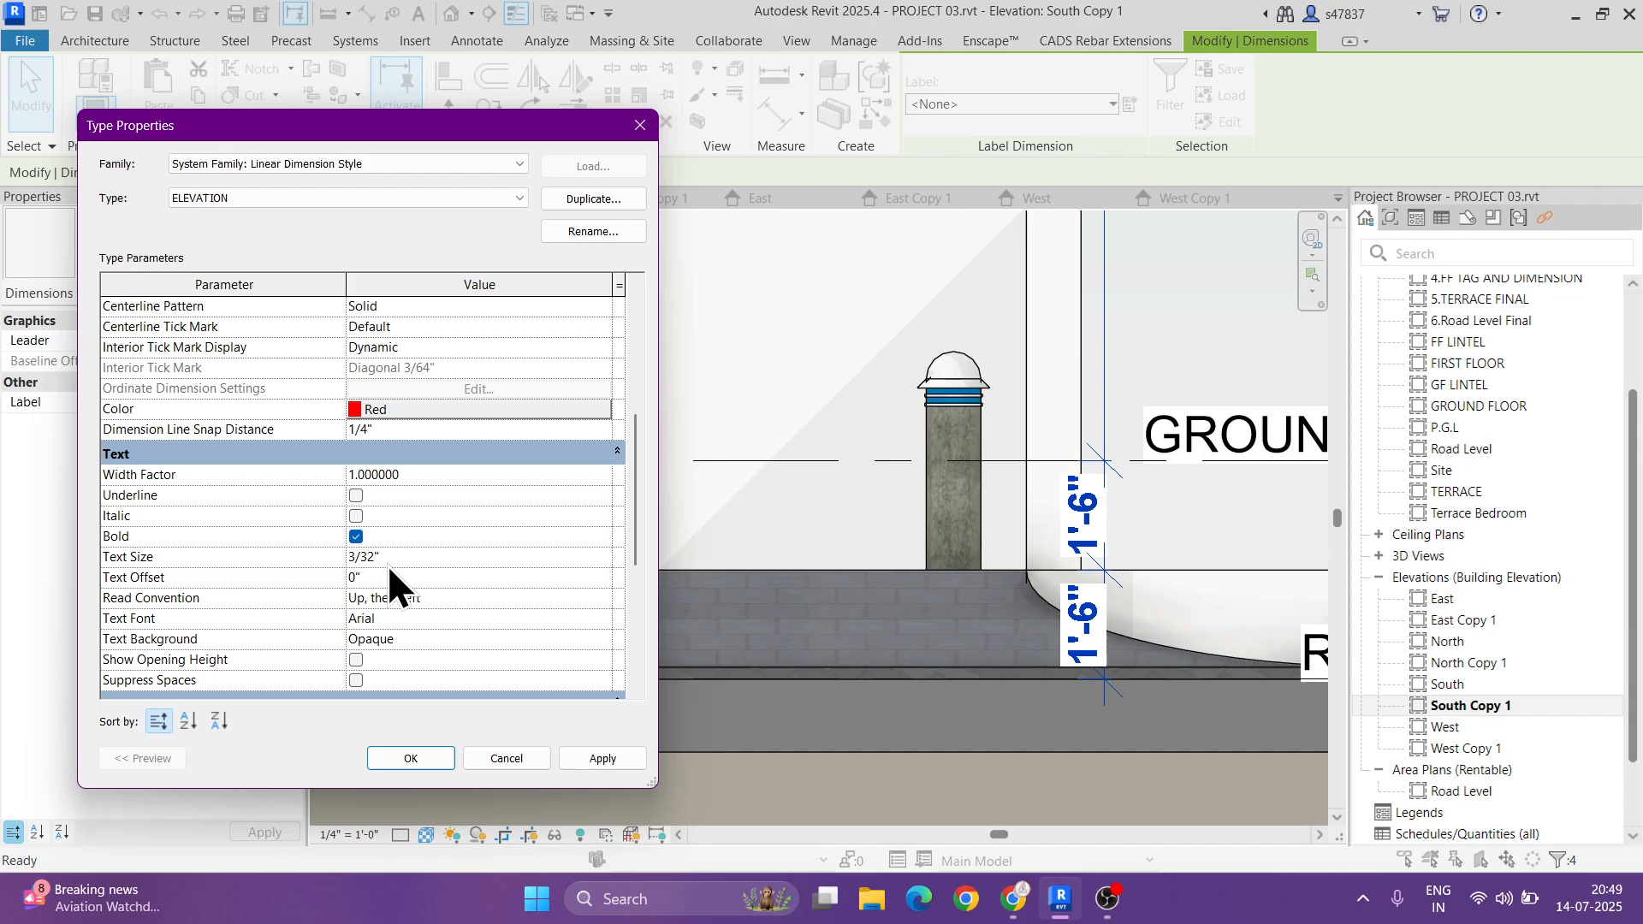
{"action": "left_click", "coordinate": [411, 758]}
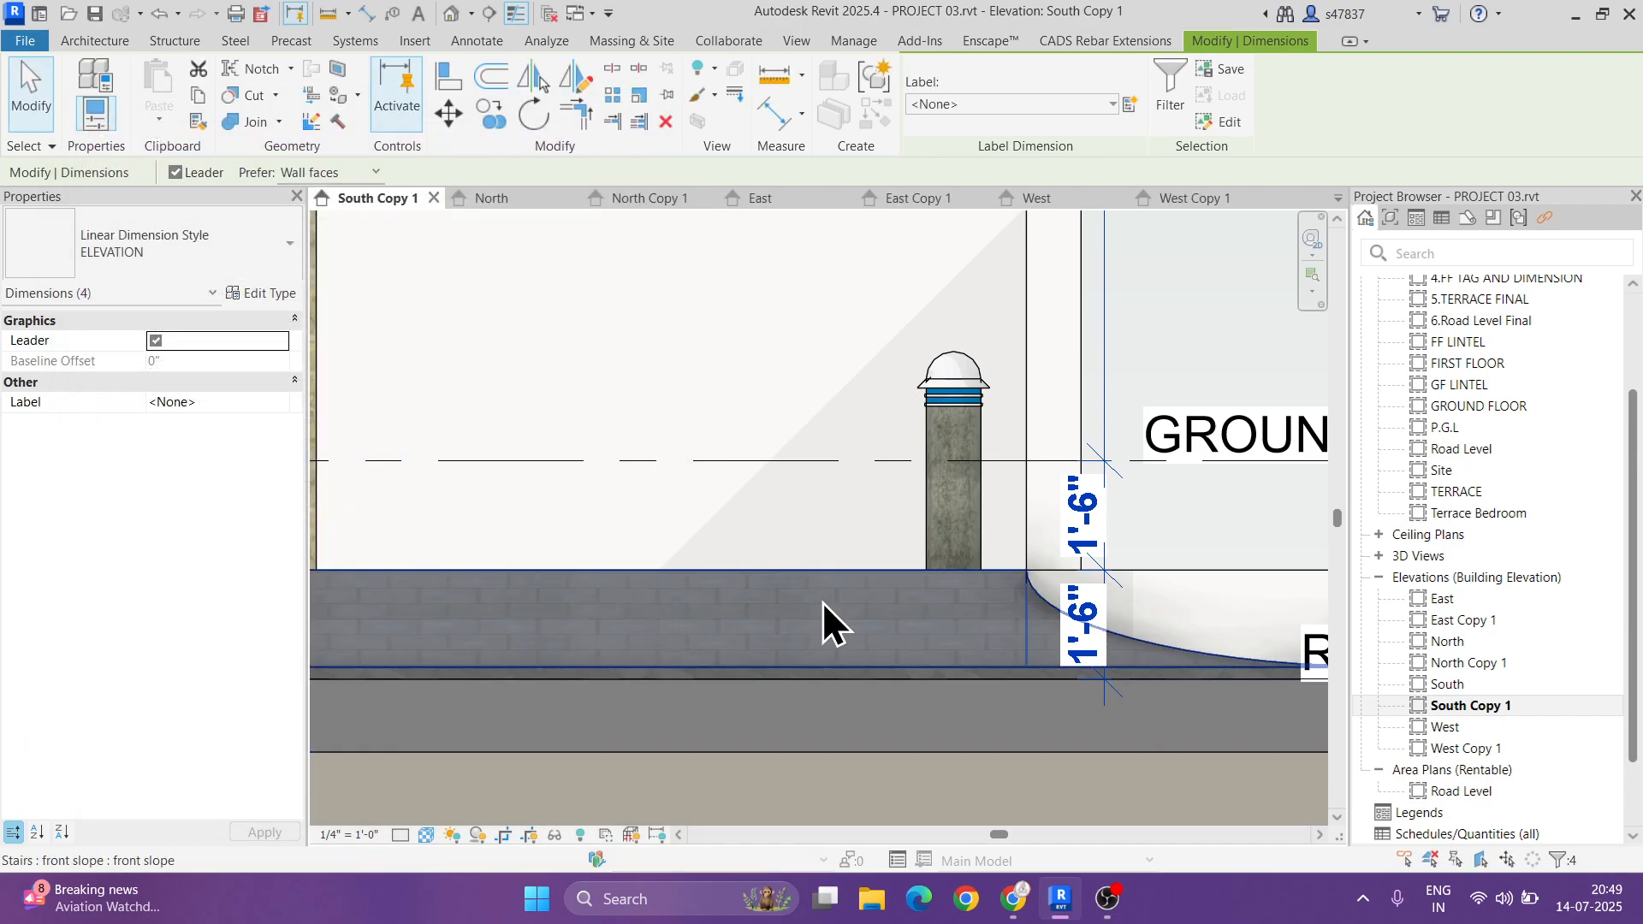
{"action": "key", "text": "z"}
{"action": "key", "text": "f"}
{"action": "key", "text": "Escape"}
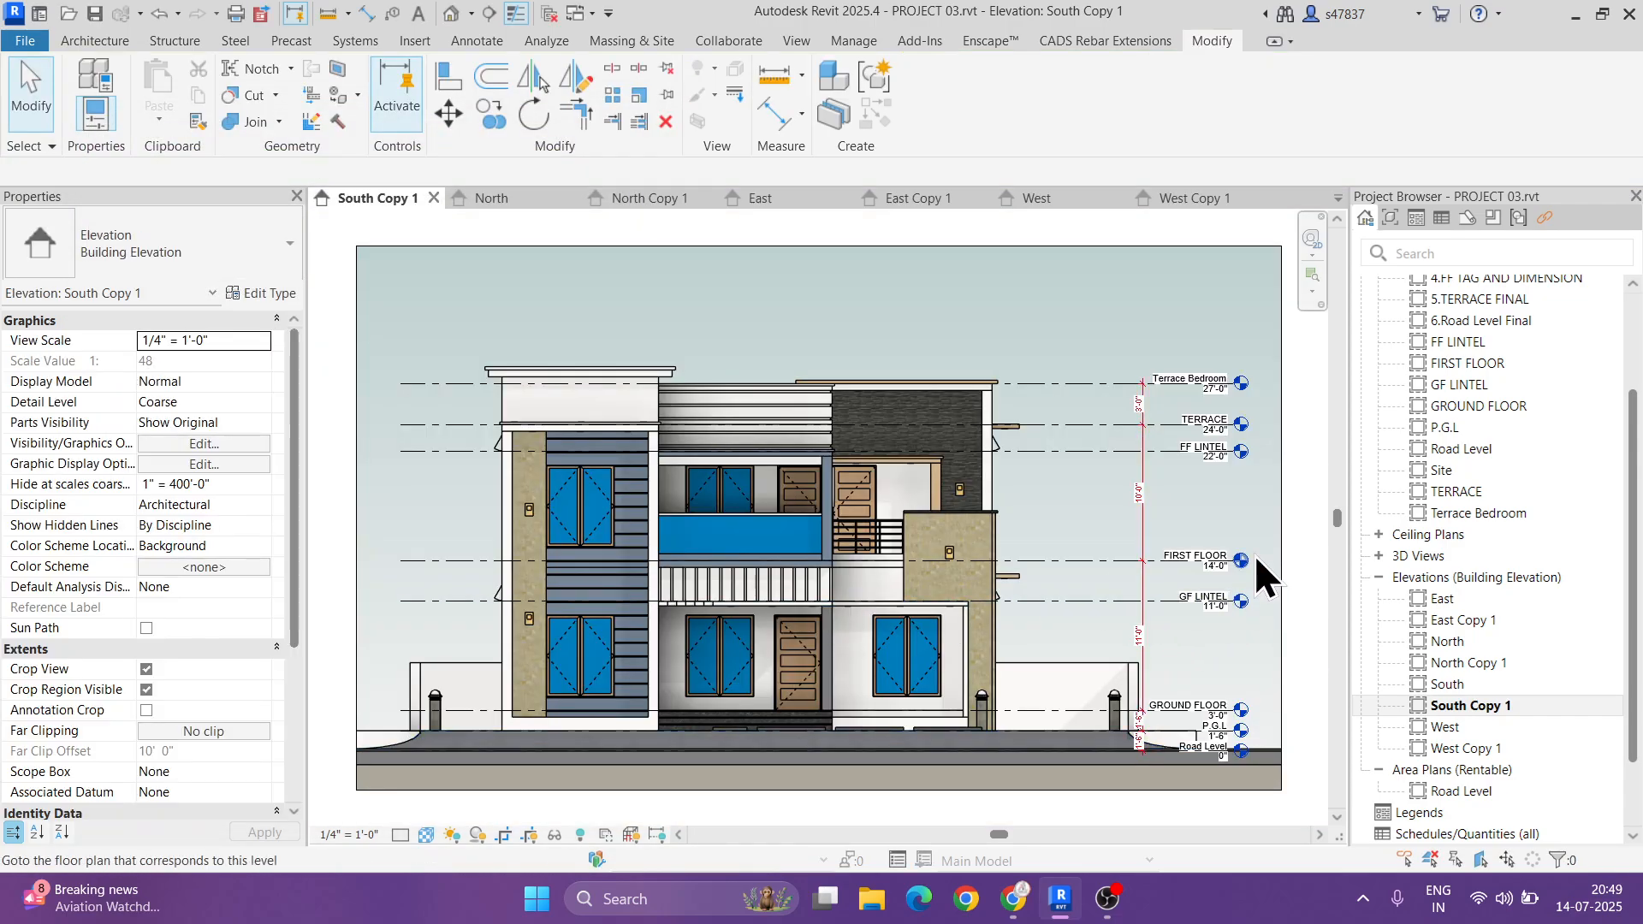
- Place an aligned dimension above the roof for the building's overall width between its outer wall faces
{"action": "left_click", "coordinate": [1152, 470]}
{"action": "left_click", "coordinate": [878, 125]}
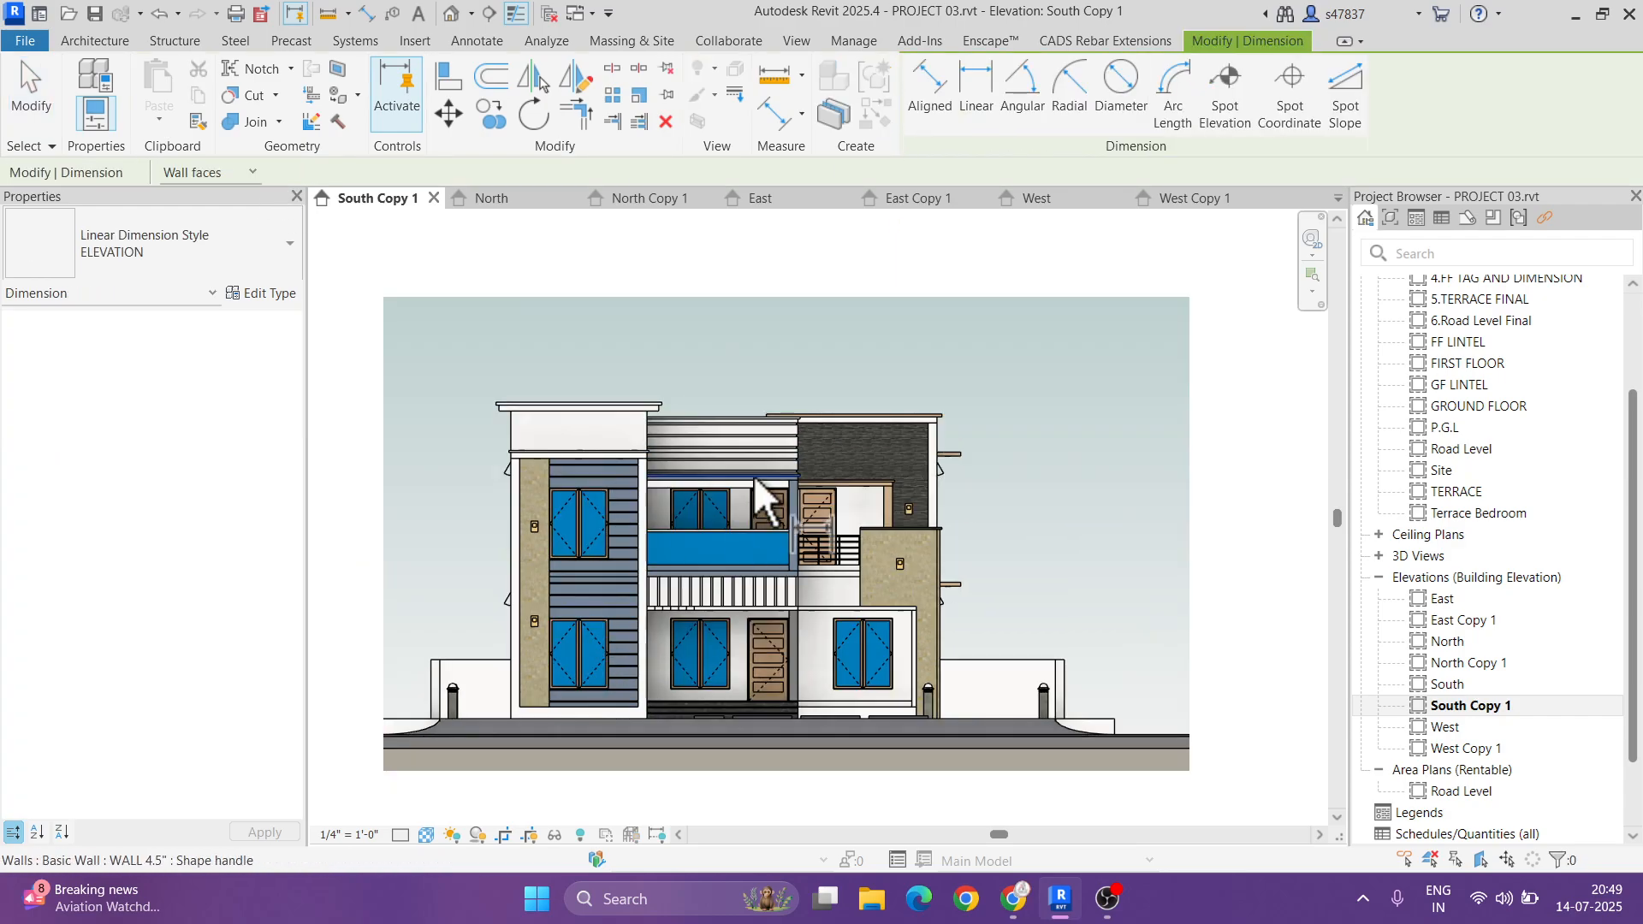
{"action": "scroll", "coordinate": [522, 424], "scroll_direction": "up", "scroll_amount": 4}
{"action": "left_click", "coordinate": [415, 438]}
{"action": "scroll", "coordinate": [415, 497], "scroll_direction": "down", "scroll_amount": 2}
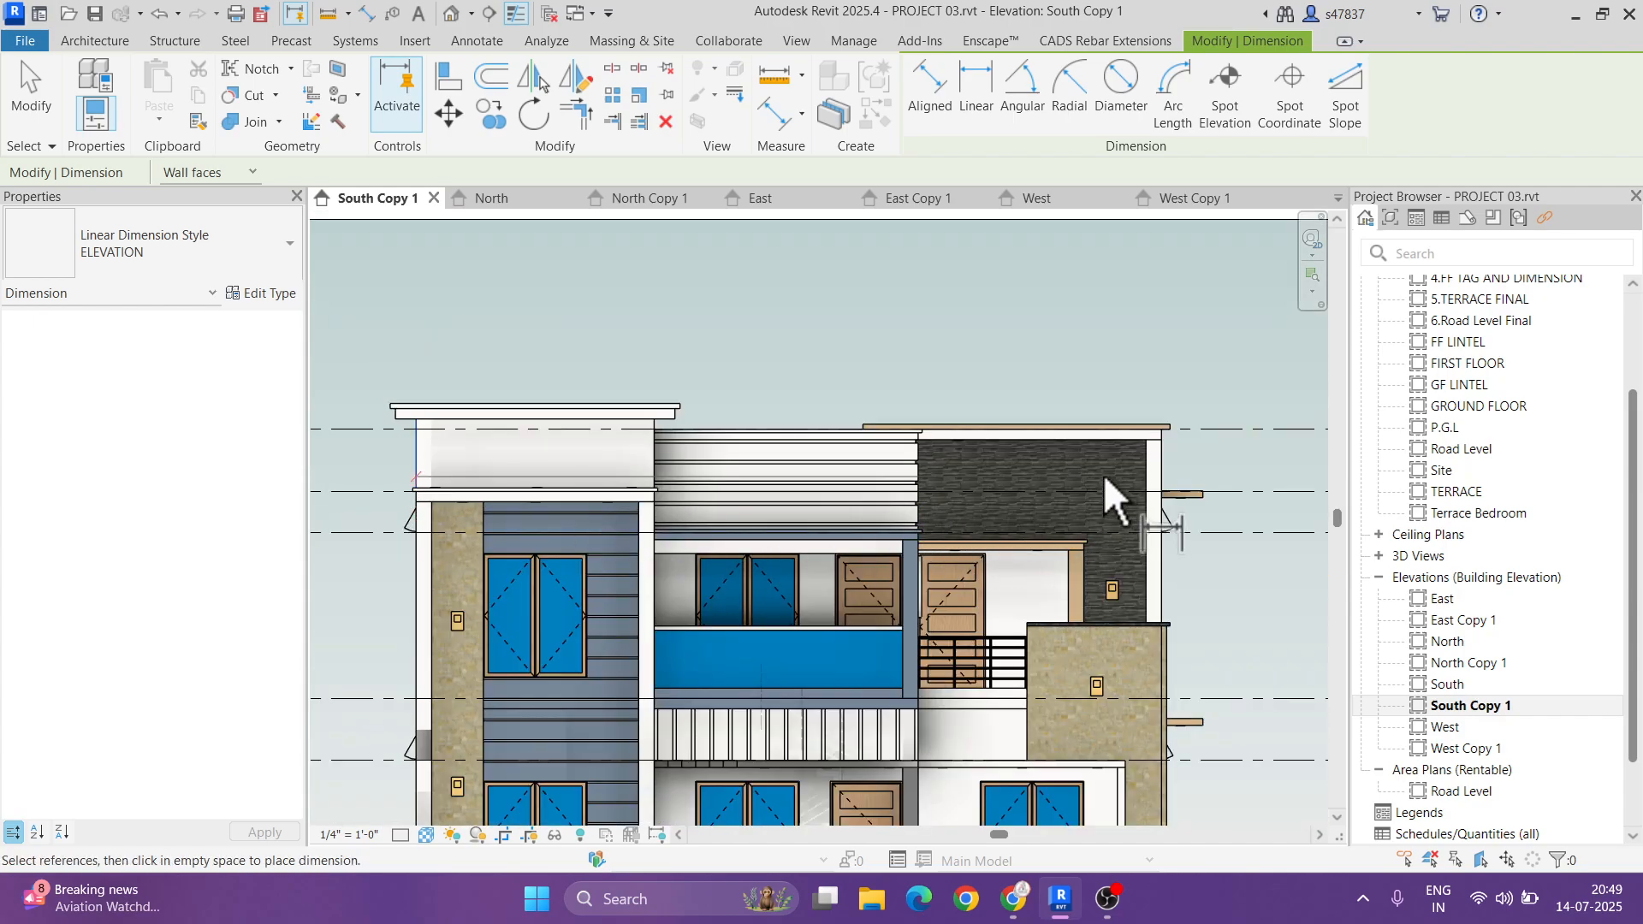
{"action": "left_click", "coordinate": [1163, 486]}
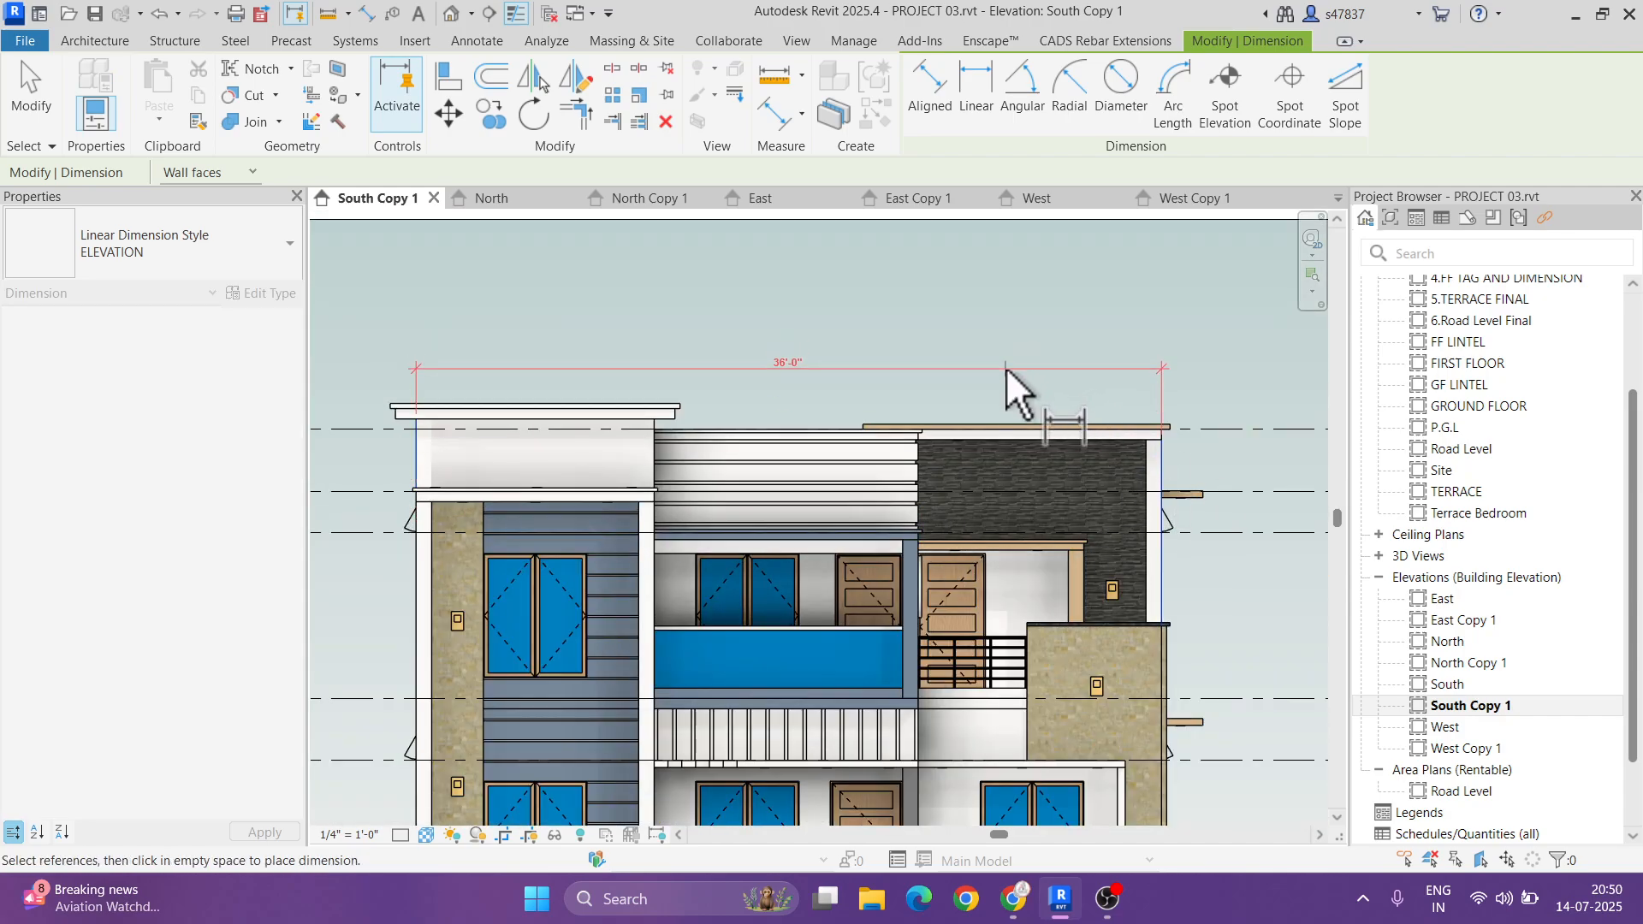
{"action": "left_click", "coordinate": [1005, 367]}
- Dimension the roof cap's overhang beyond the left outer wall, in line with the overall width dimension
{"action": "scroll", "coordinate": [723, 467], "scroll_direction": "down", "scroll_amount": 1}
{"action": "middle_click_drag", "start_coordinate": [723, 467], "coordinate": [880, 517]}
{"action": "scroll", "coordinate": [616, 460], "scroll_direction": "up", "scroll_amount": 5}
{"action": "middle_click_drag", "start_coordinate": [616, 459], "coordinate": [766, 502]}
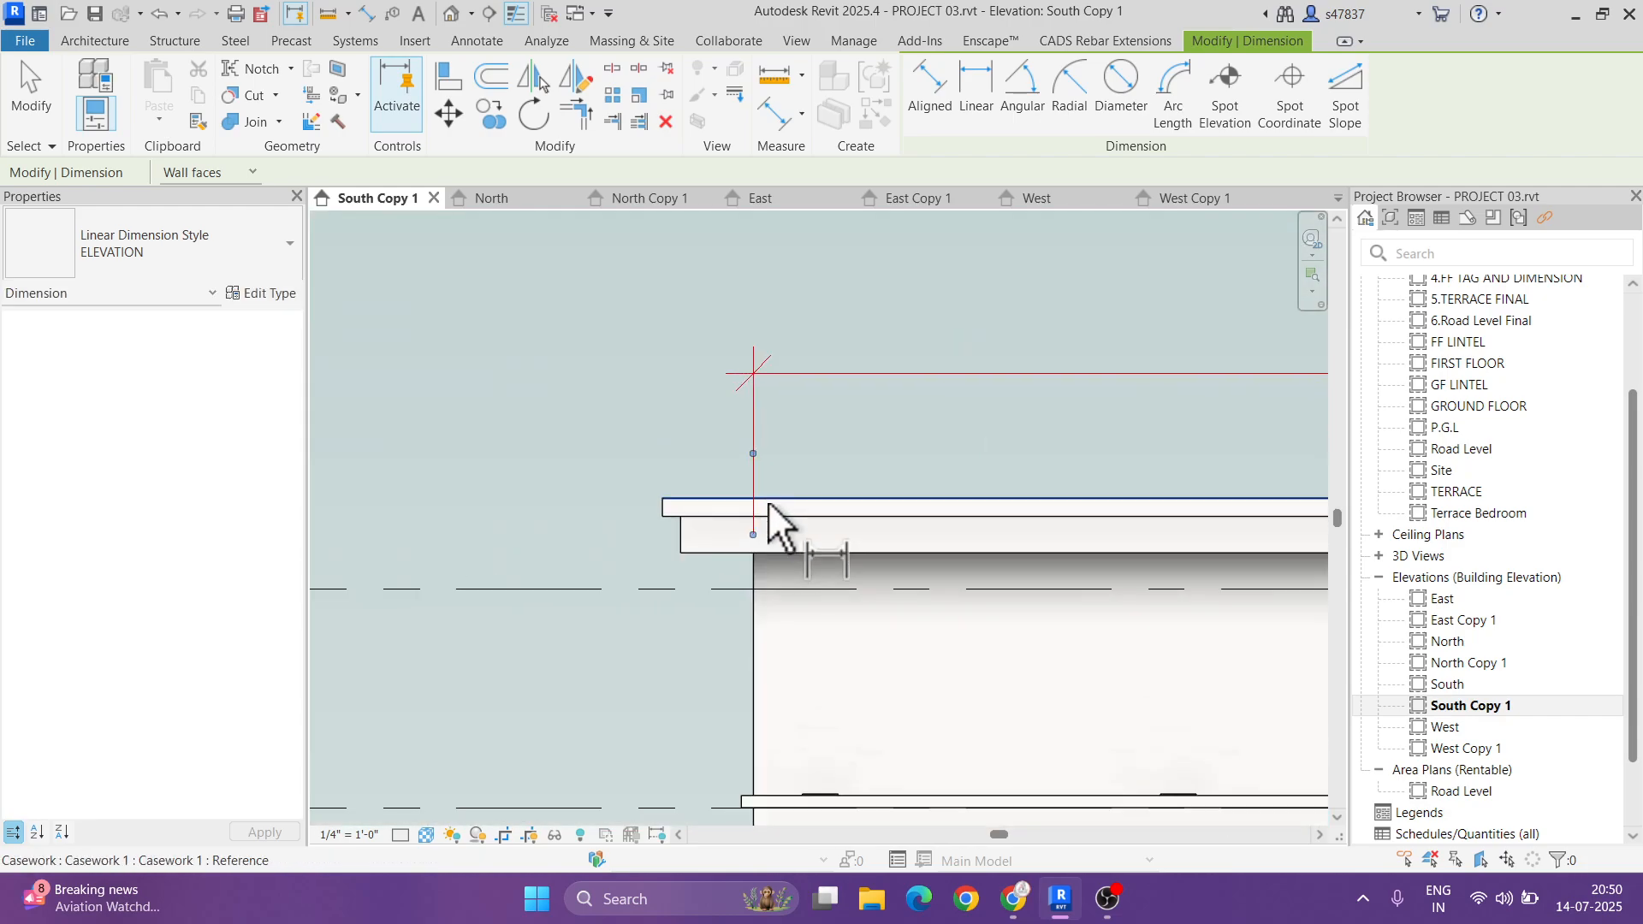
{"action": "left_click", "coordinate": [755, 617]}
{"action": "left_click", "coordinate": [676, 535]}
{"action": "left_click", "coordinate": [719, 375]}
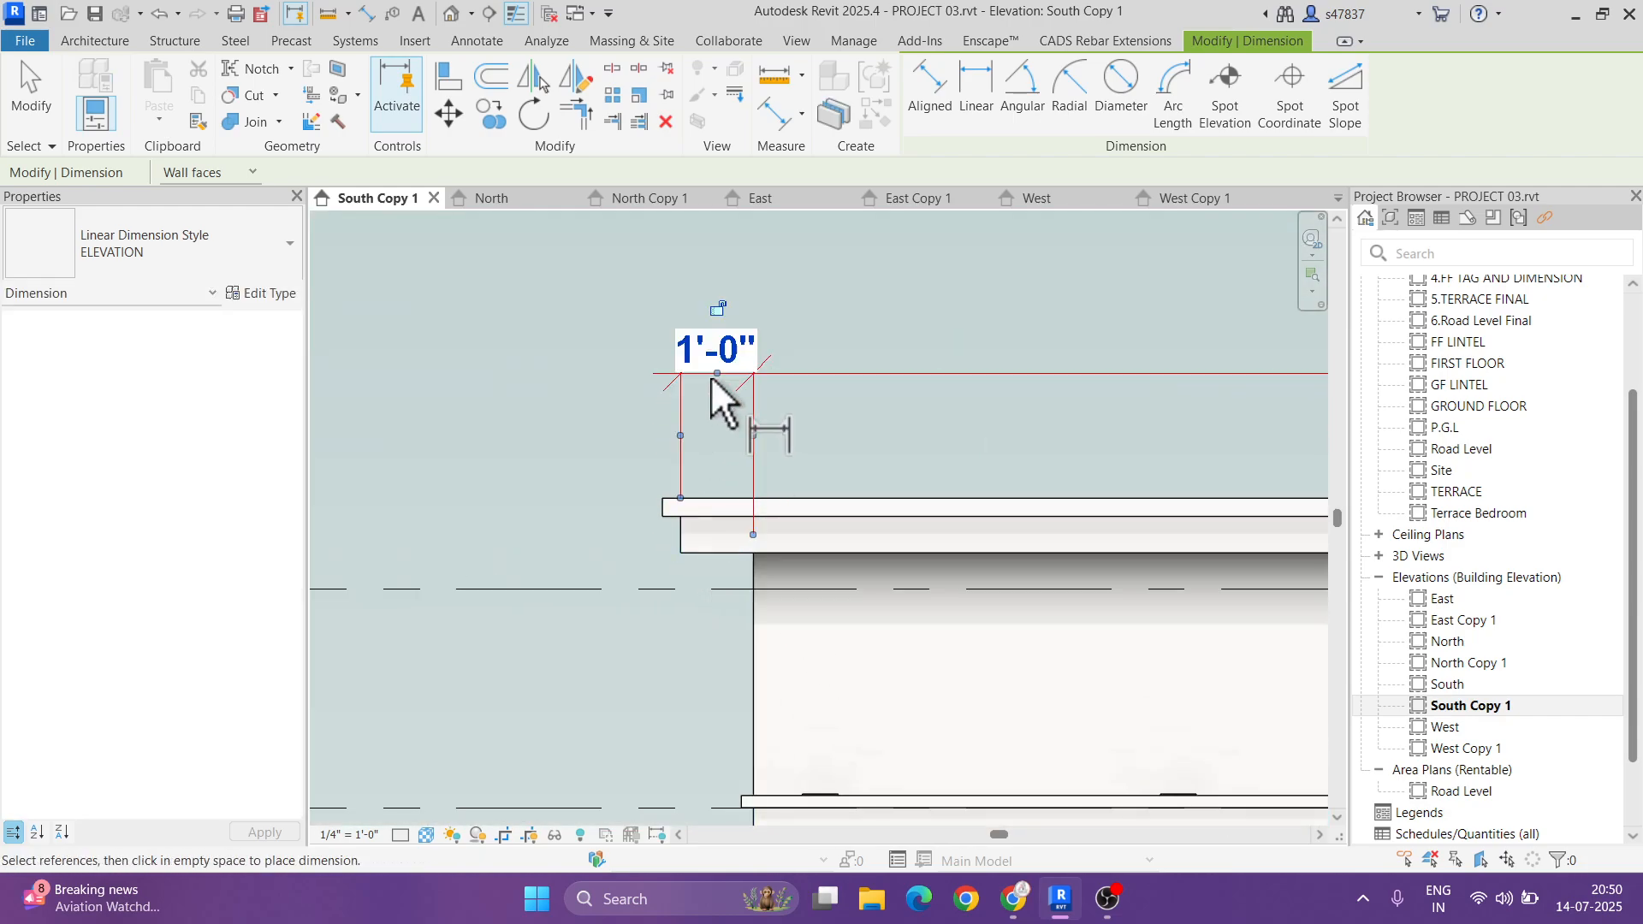
- Place a dimension string across the parapet covering the left bay, the slatted section, the dark stone section and the right end wall
{"action": "scroll", "coordinate": [599, 560], "scroll_direction": "down", "scroll_amount": 3}
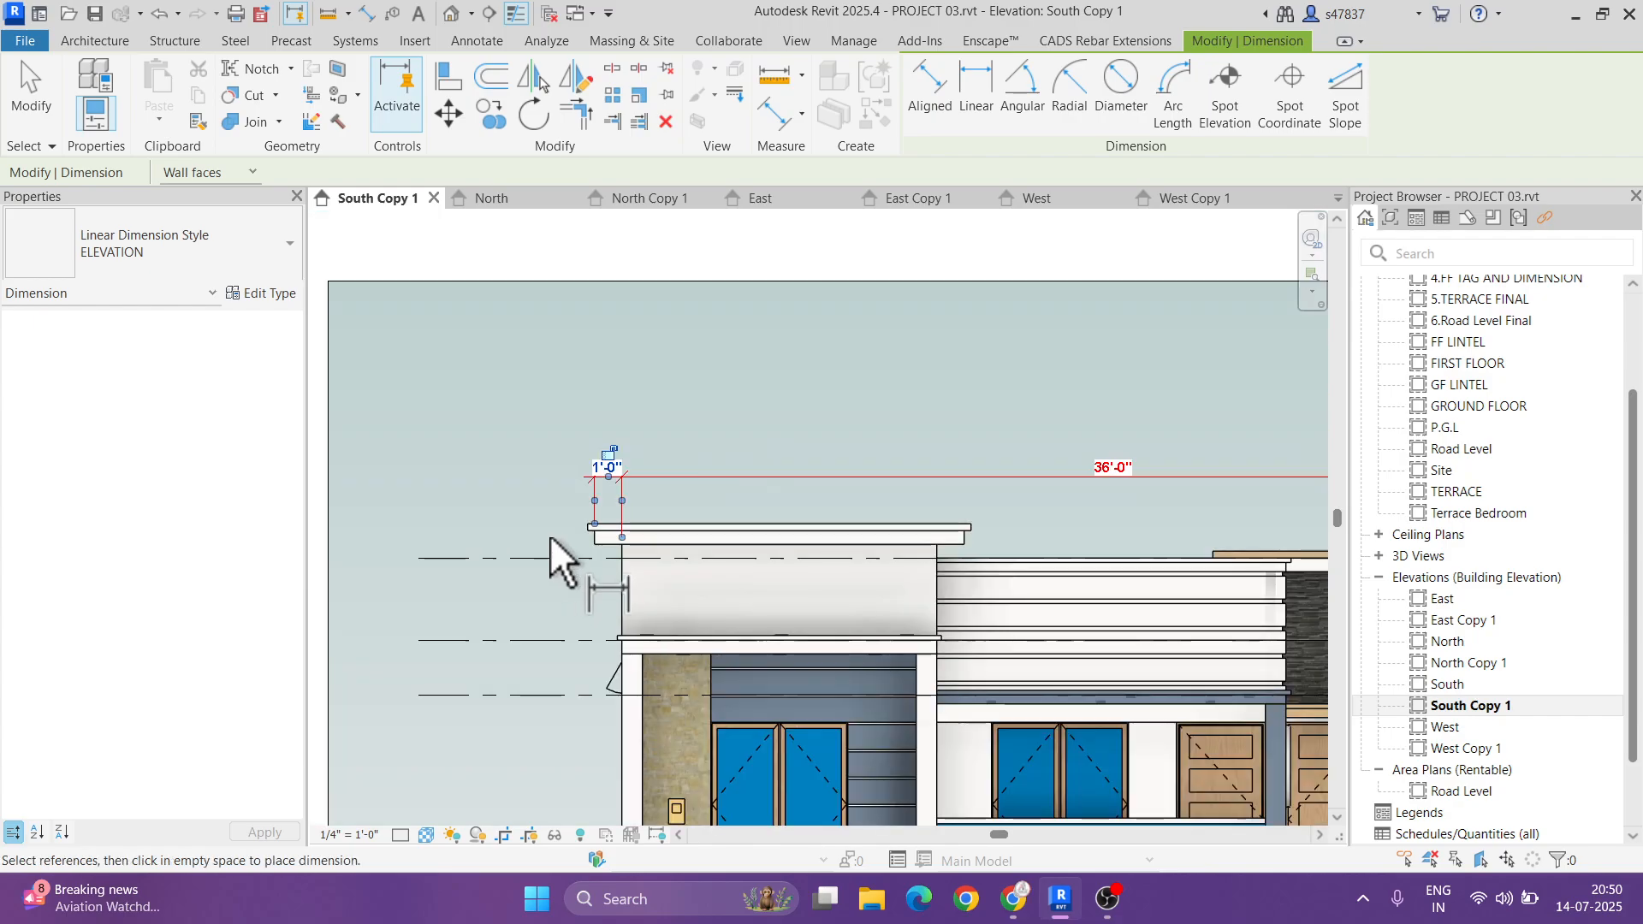
{"action": "scroll", "coordinate": [377, 570], "scroll_direction": "up", "scroll_amount": 3}
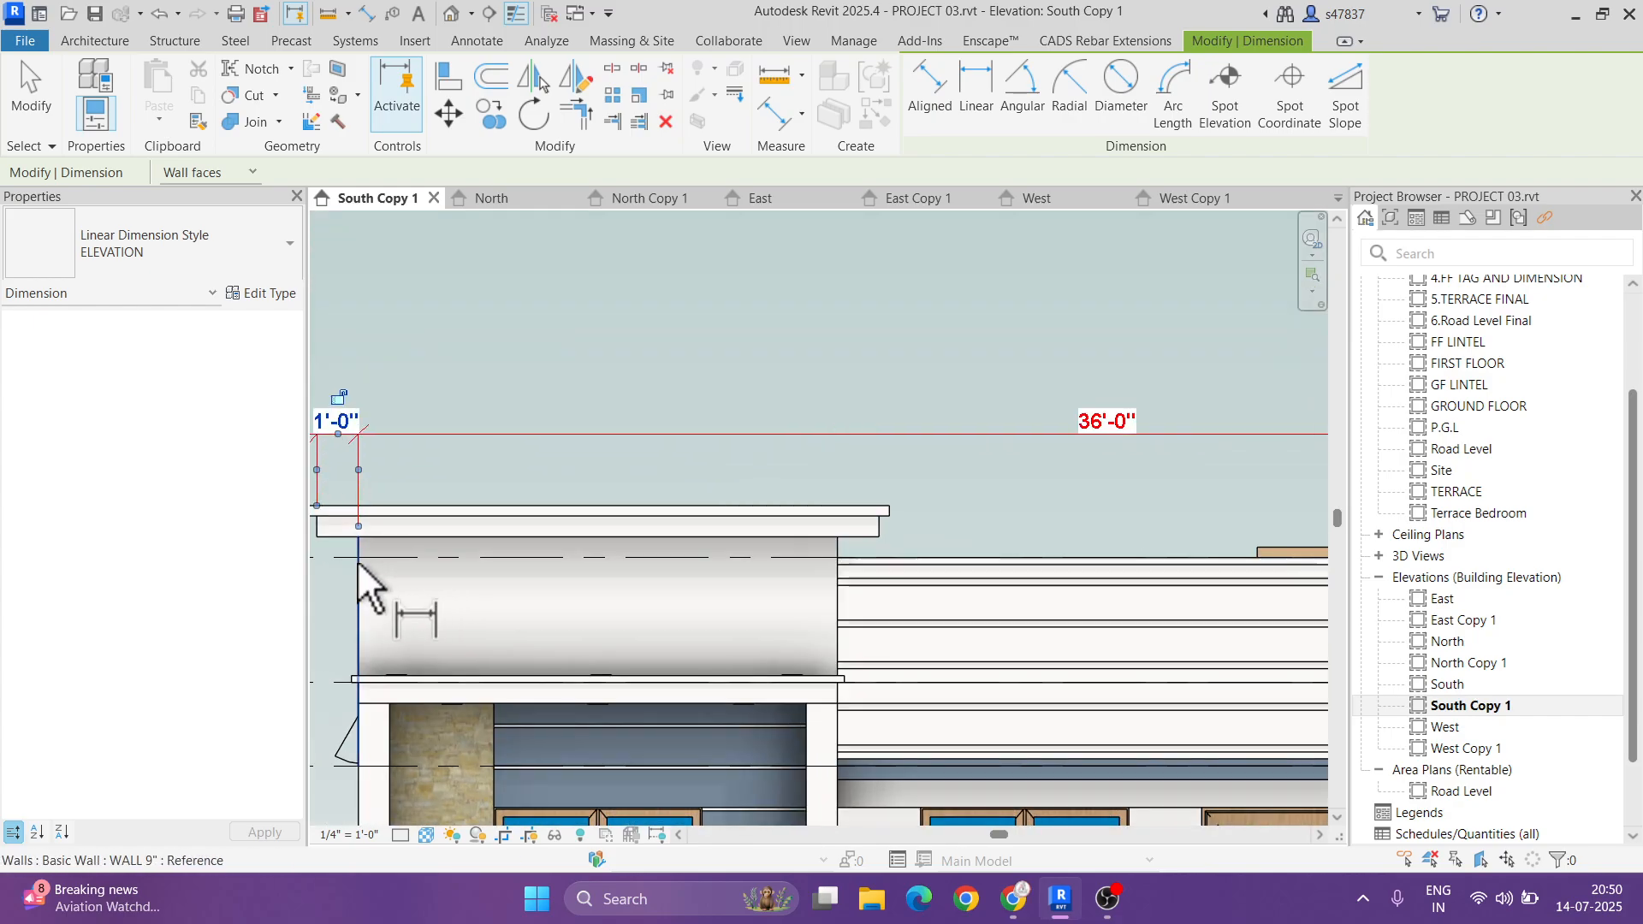
{"action": "left_click", "coordinate": [359, 578]}
{"action": "left_click", "coordinate": [837, 596]}
{"action": "middle_click_drag", "start_coordinate": [1046, 632], "coordinate": [666, 553]}
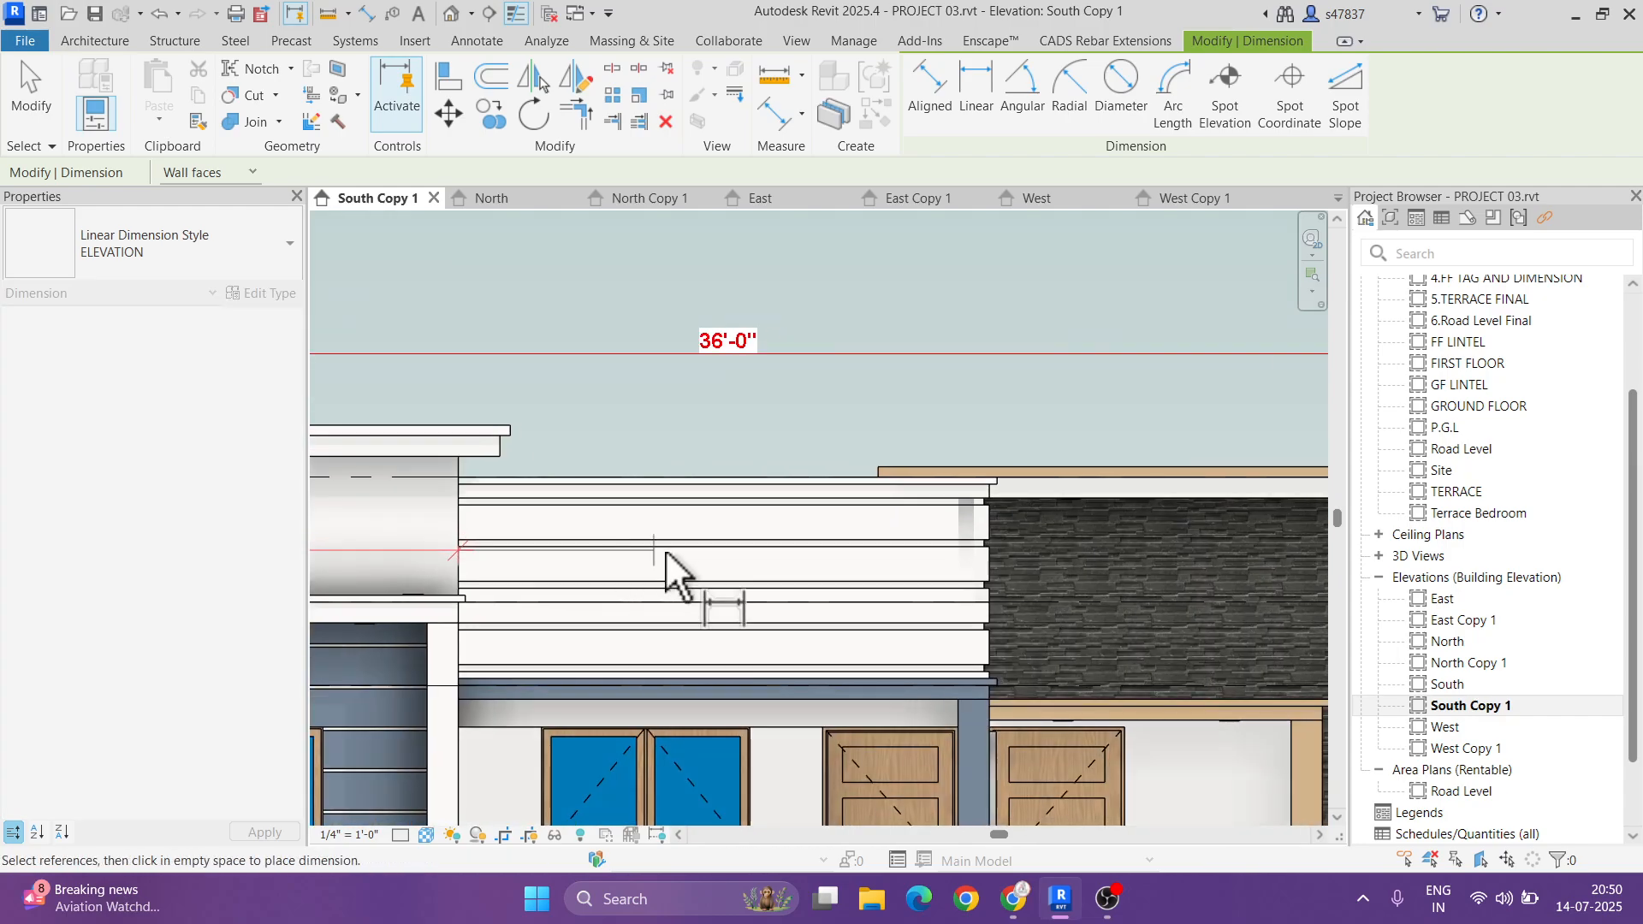
{"action": "scroll", "coordinate": [944, 557], "scroll_direction": "up", "scroll_amount": 1}
{"action": "scroll", "coordinate": [944, 557], "scroll_direction": "up", "scroll_amount": 3}
{"action": "left_click", "coordinate": [1035, 565]}
{"action": "scroll", "coordinate": [1112, 591], "scroll_direction": "down", "scroll_amount": 4}
{"action": "middle_click_drag", "start_coordinate": [1138, 617], "coordinate": [690, 565]}
{"action": "left_click", "coordinate": [1145, 556]}
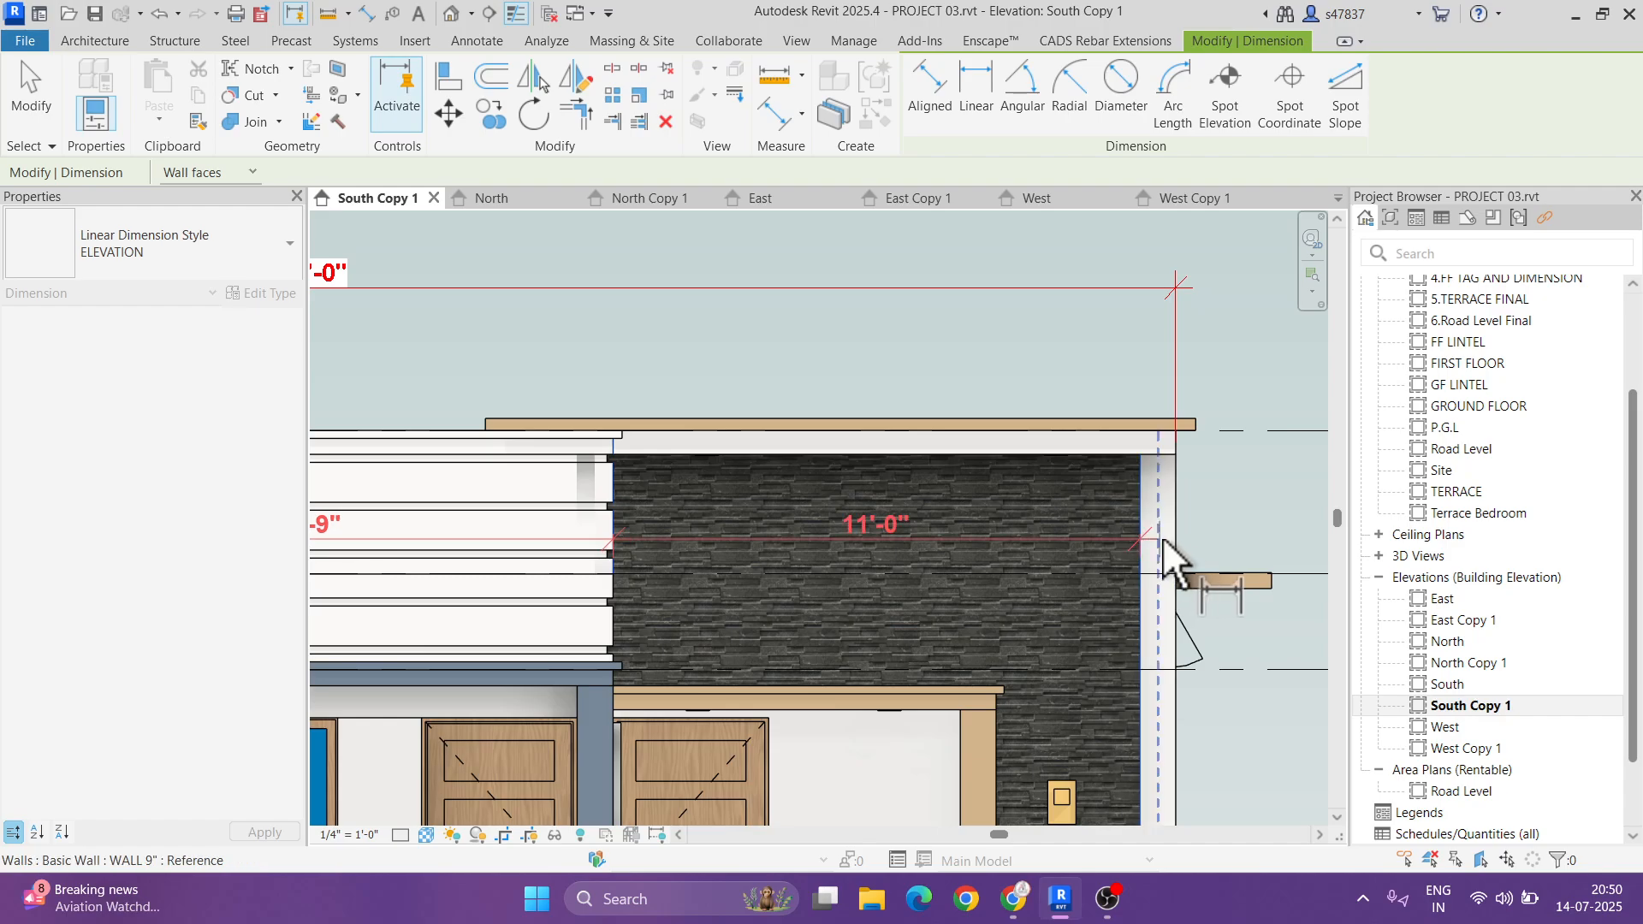
{"action": "left_click", "coordinate": [1179, 541]}
{"action": "left_click", "coordinate": [1232, 532]}
{"action": "scroll", "coordinate": [1193, 543], "scroll_direction": "down", "scroll_amount": 3}
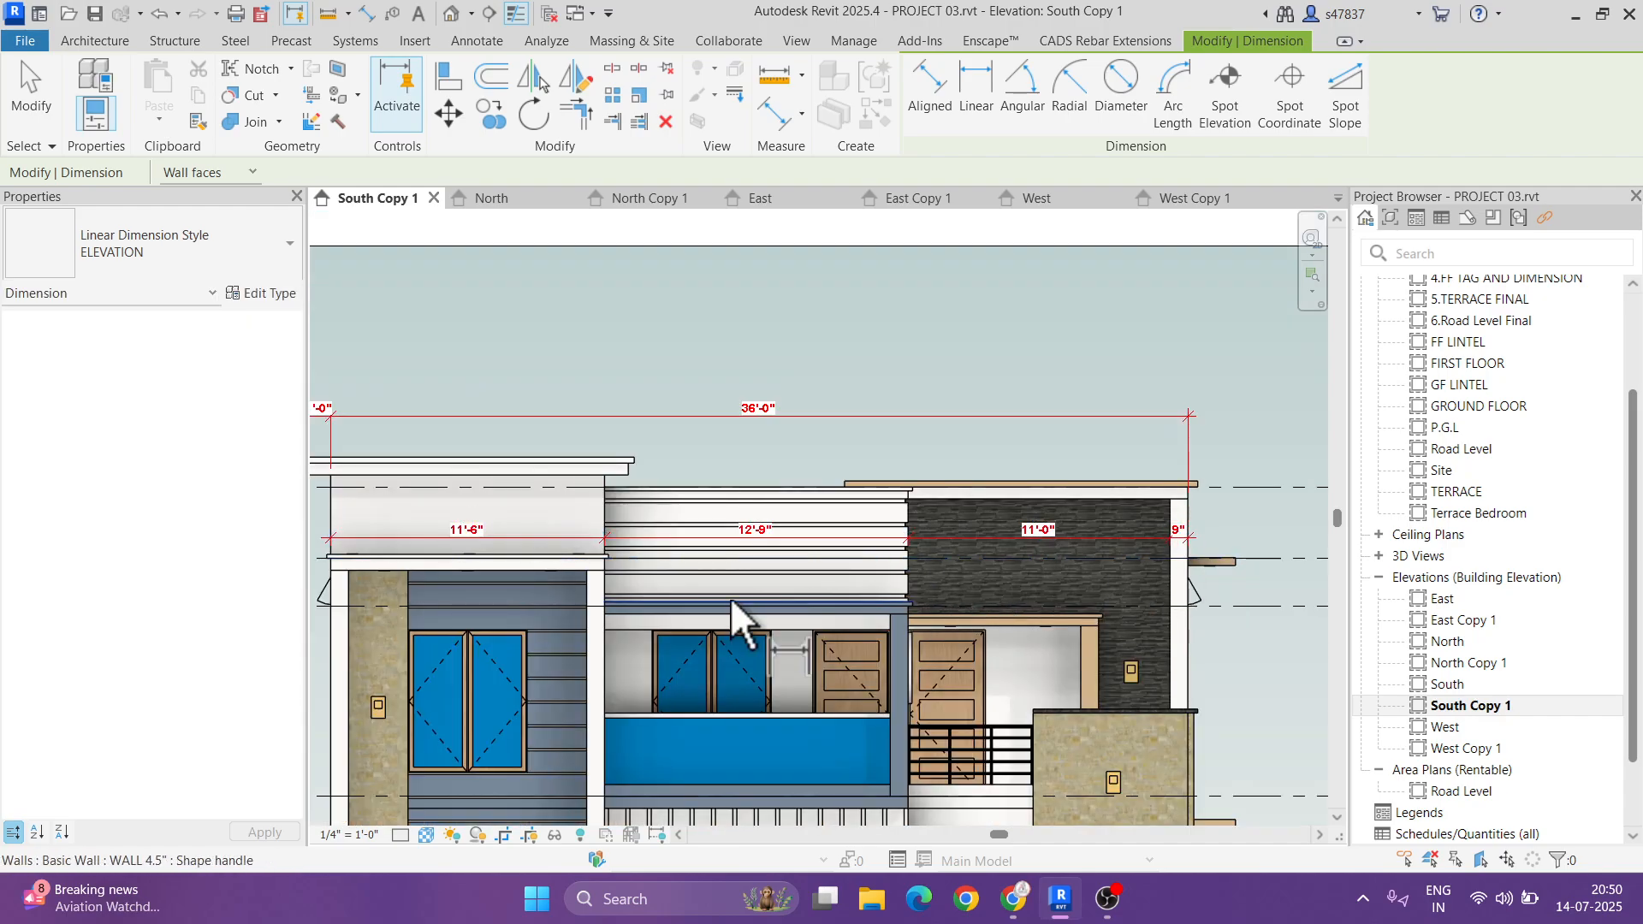
- Start a first-floor dimension string across the left bay's outer wall, stone strip, window and siding up to the bay's right wall
{"action": "middle_click_drag", "start_coordinate": [682, 603], "coordinate": [947, 462]}
{"action": "scroll", "coordinate": [605, 557], "scroll_direction": "up", "scroll_amount": 4}
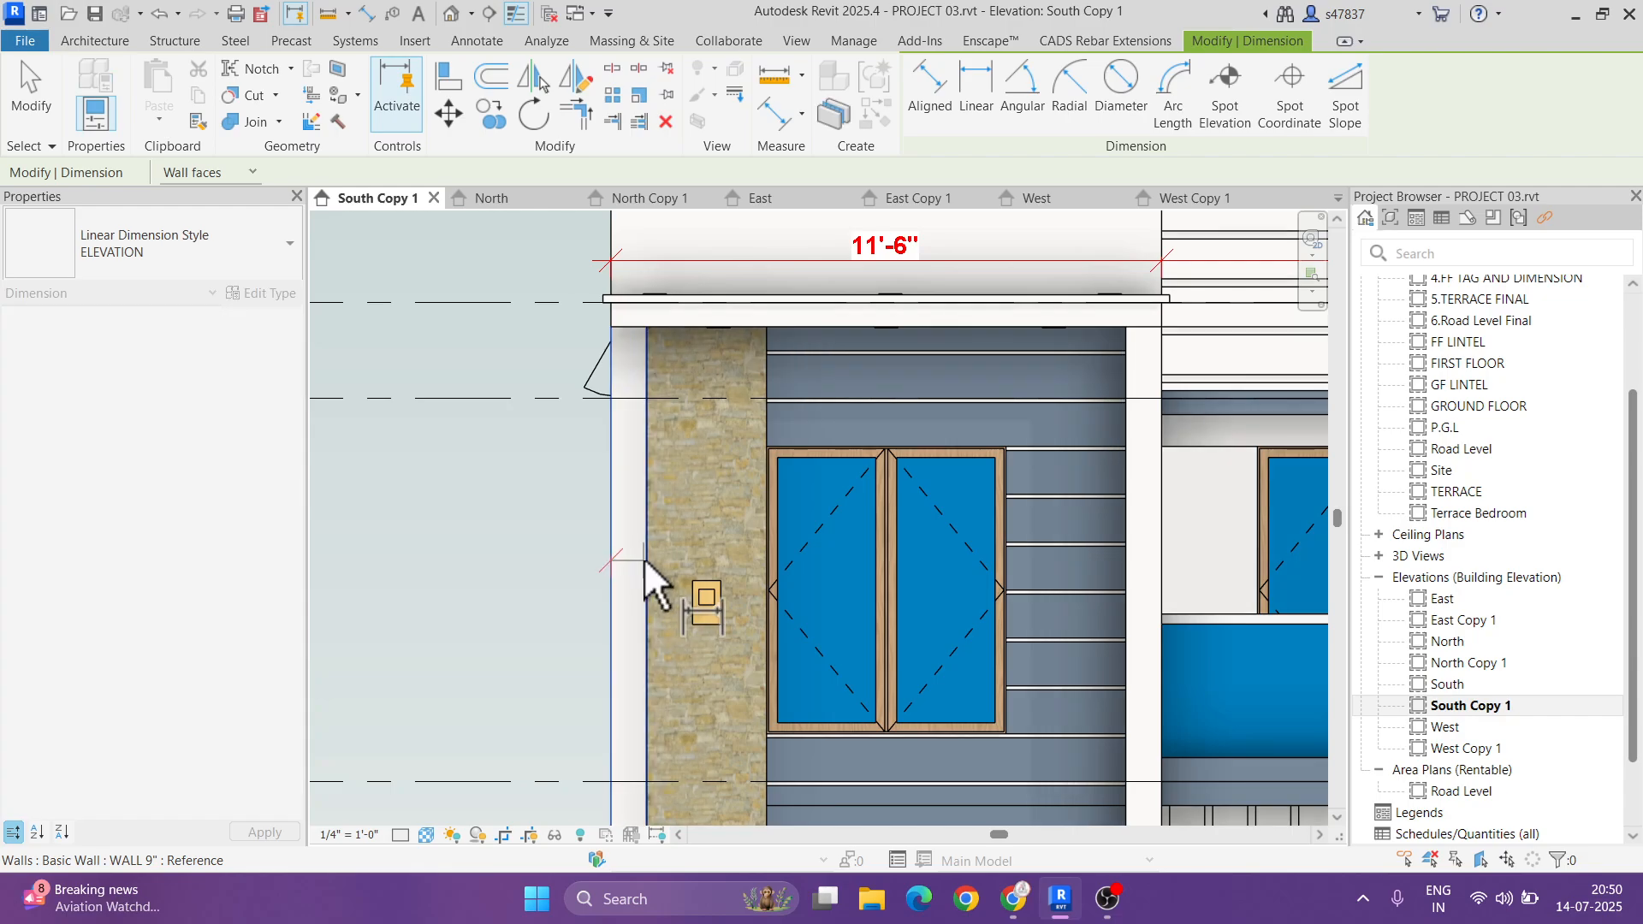
{"action": "scroll", "coordinate": [759, 553], "scroll_direction": "up", "scroll_amount": 5}
{"action": "left_click", "coordinate": [768, 551]}
{"action": "scroll", "coordinate": [769, 551], "scroll_direction": "down", "scroll_amount": 3}
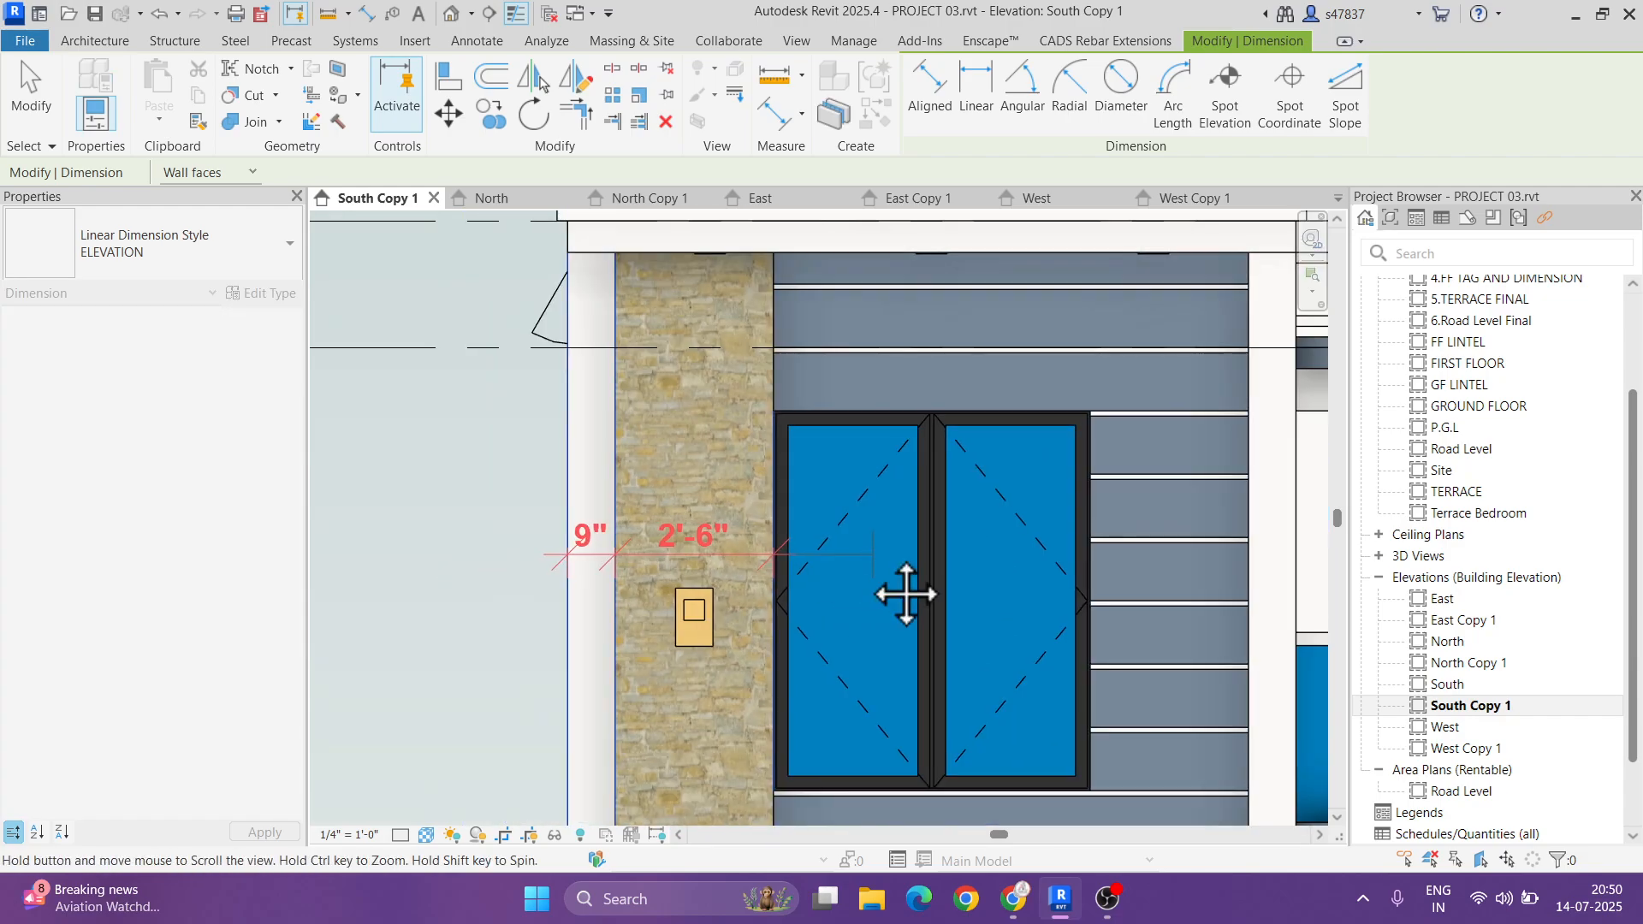
{"action": "middle_click_drag", "start_coordinate": [905, 594], "coordinate": [490, 582]}
{"action": "left_click", "coordinate": [672, 542]}
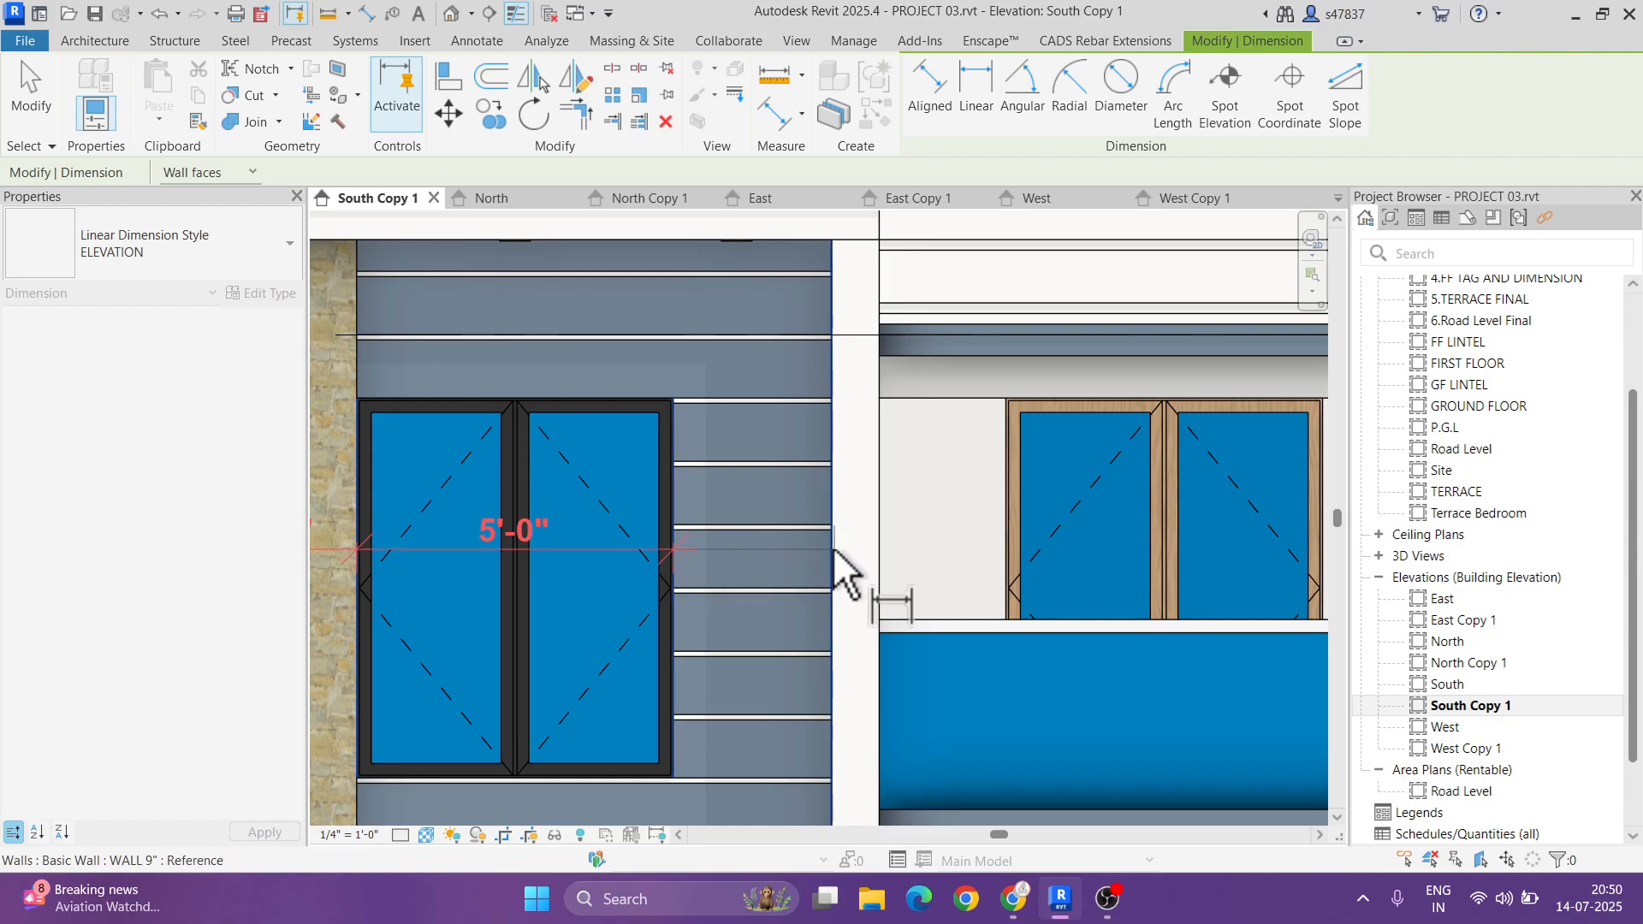
{"action": "left_click", "coordinate": [834, 554]}
- Continue the first-floor string across the balcony, its column and the right bay to the outer wall face, and place it
{"action": "scroll", "coordinate": [878, 560], "scroll_direction": "down", "scroll_amount": 3}
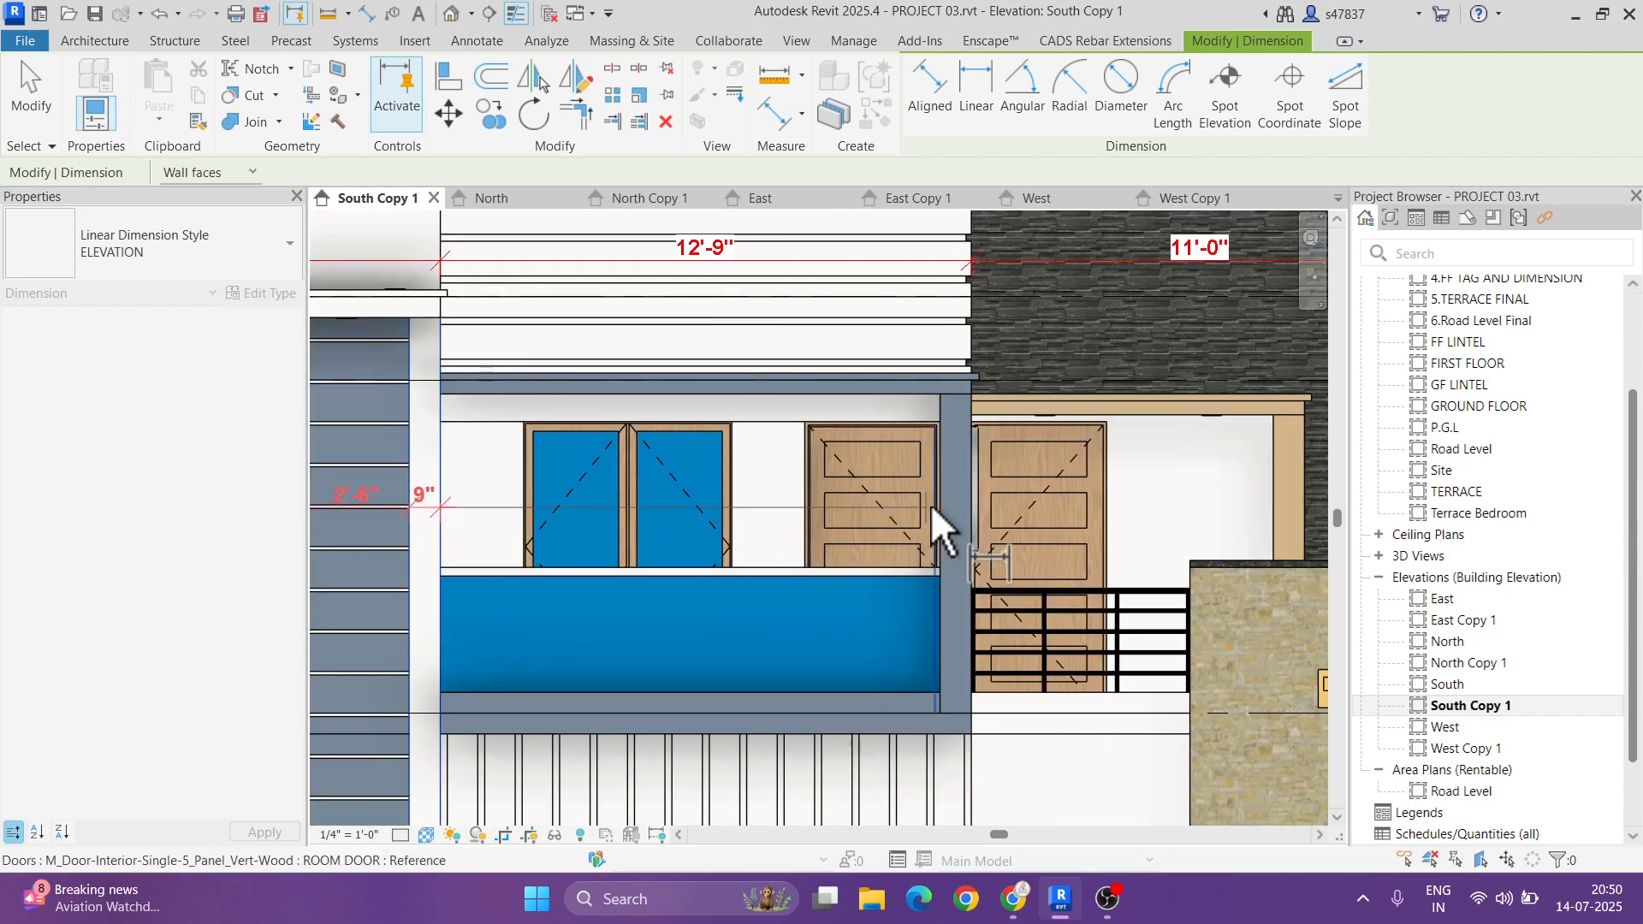
{"action": "scroll", "coordinate": [942, 525], "scroll_direction": "up", "scroll_amount": 4}
{"action": "left_click", "coordinate": [1003, 510]}
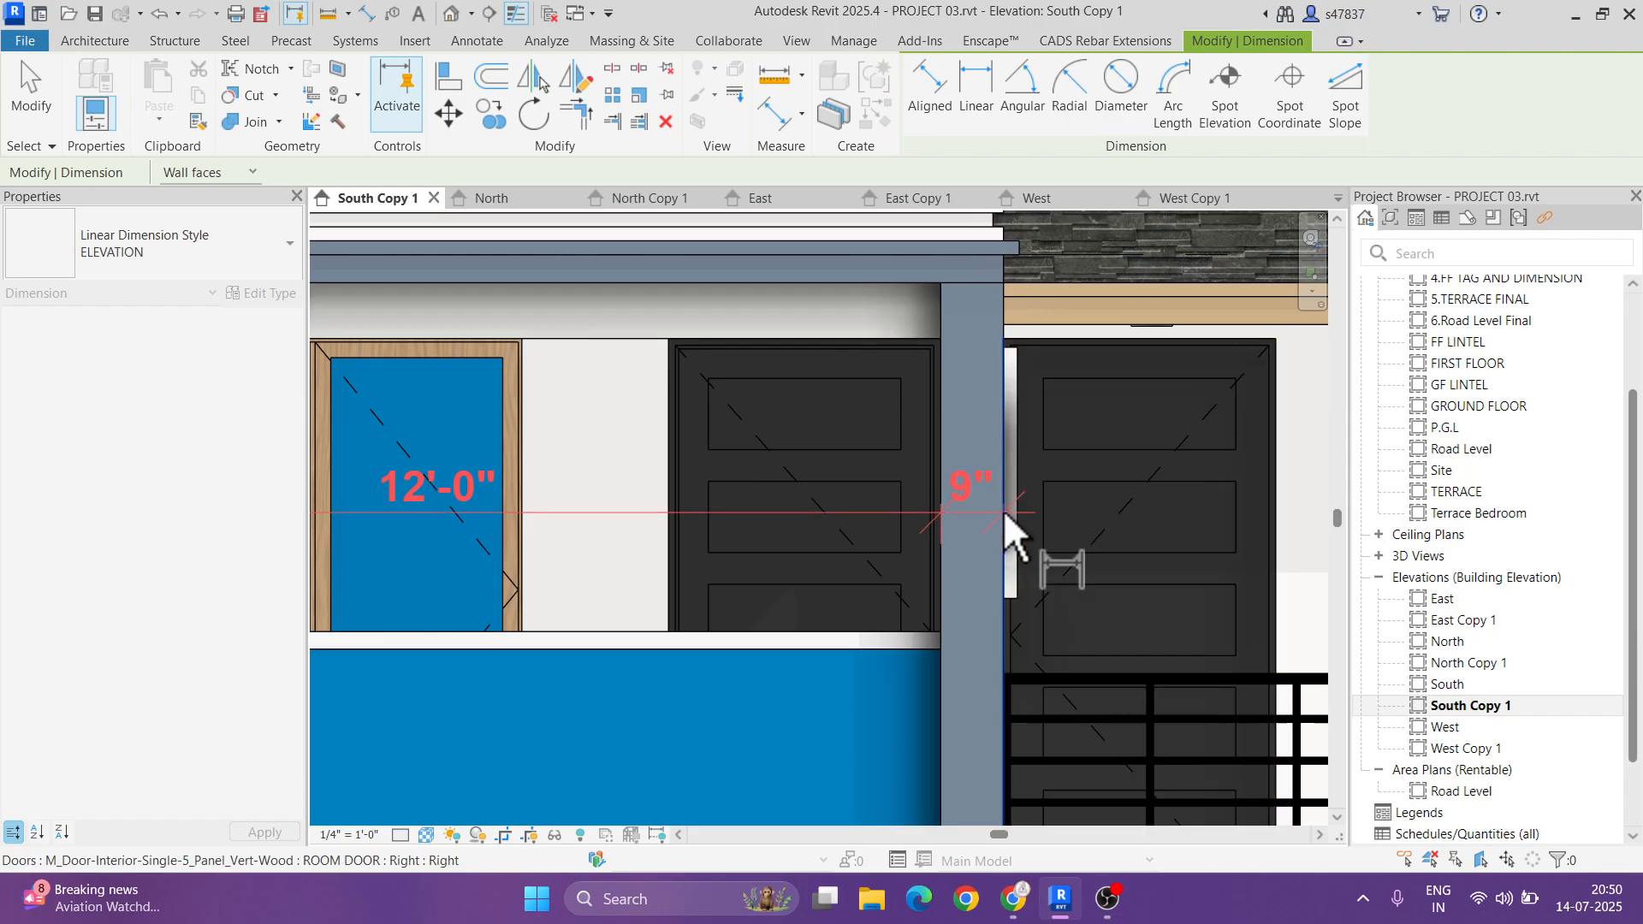
{"action": "scroll", "coordinate": [1003, 511], "scroll_direction": "down", "scroll_amount": 3}
{"action": "middle_click_drag", "start_coordinate": [893, 551], "coordinate": [513, 552]}
{"action": "scroll", "coordinate": [922, 514], "scroll_direction": "up", "scroll_amount": 2}
{"action": "scroll", "coordinate": [920, 516], "scroll_direction": "up", "scroll_amount": 2}
{"action": "scroll", "coordinate": [973, 516], "scroll_direction": "down", "scroll_amount": 2}
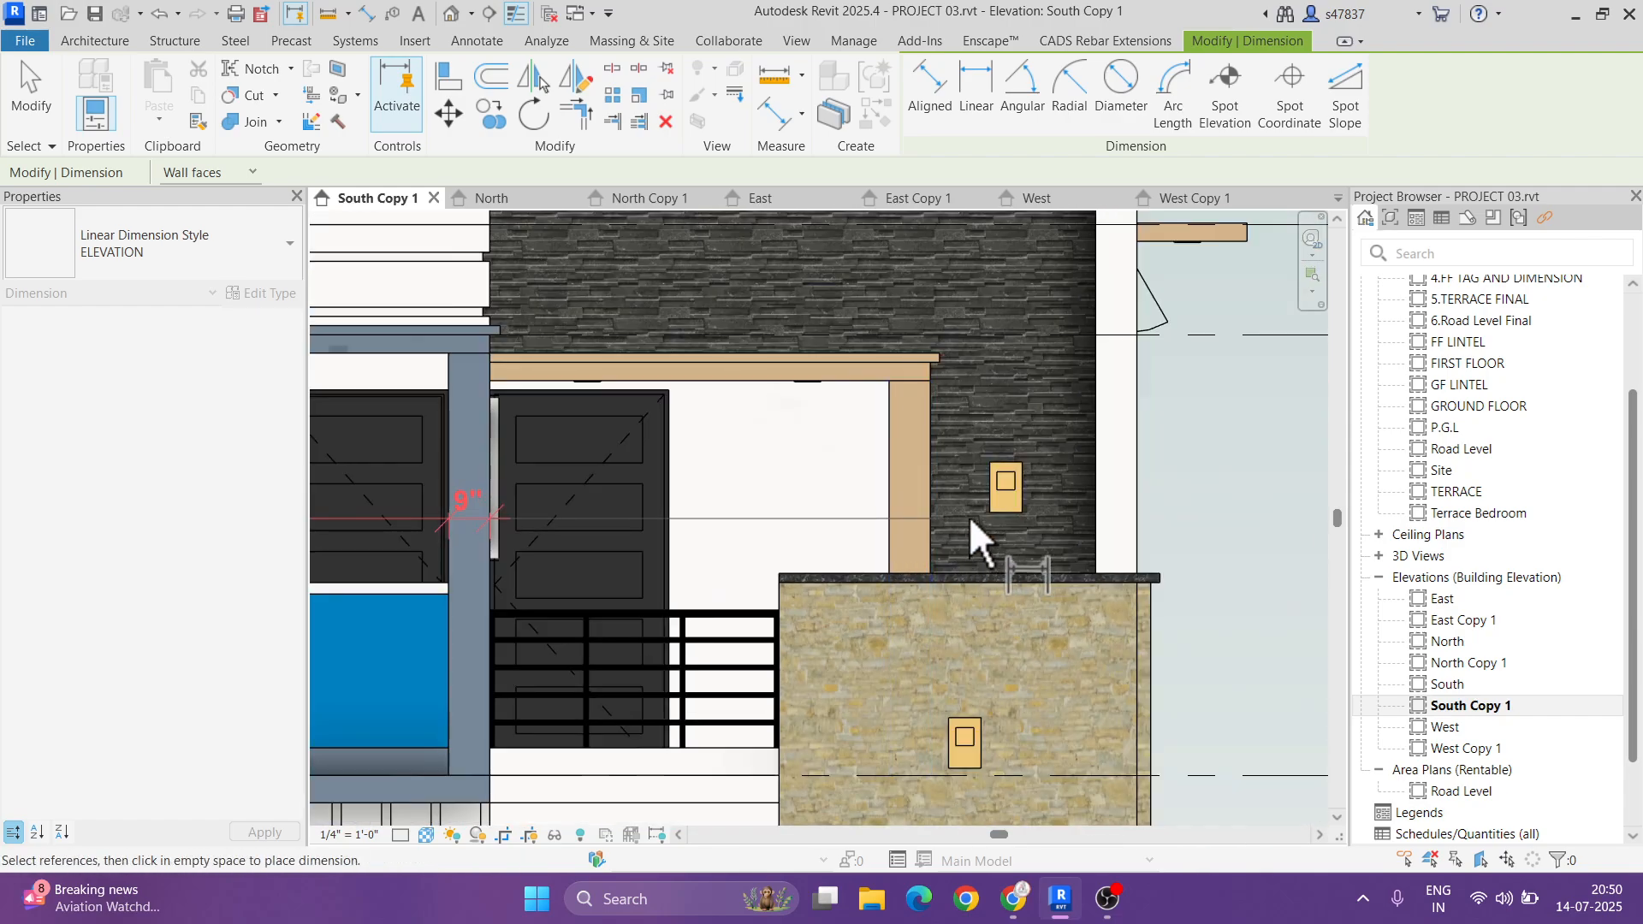
{"action": "left_click", "coordinate": [1095, 517]}
{"action": "left_click", "coordinate": [1137, 529]}
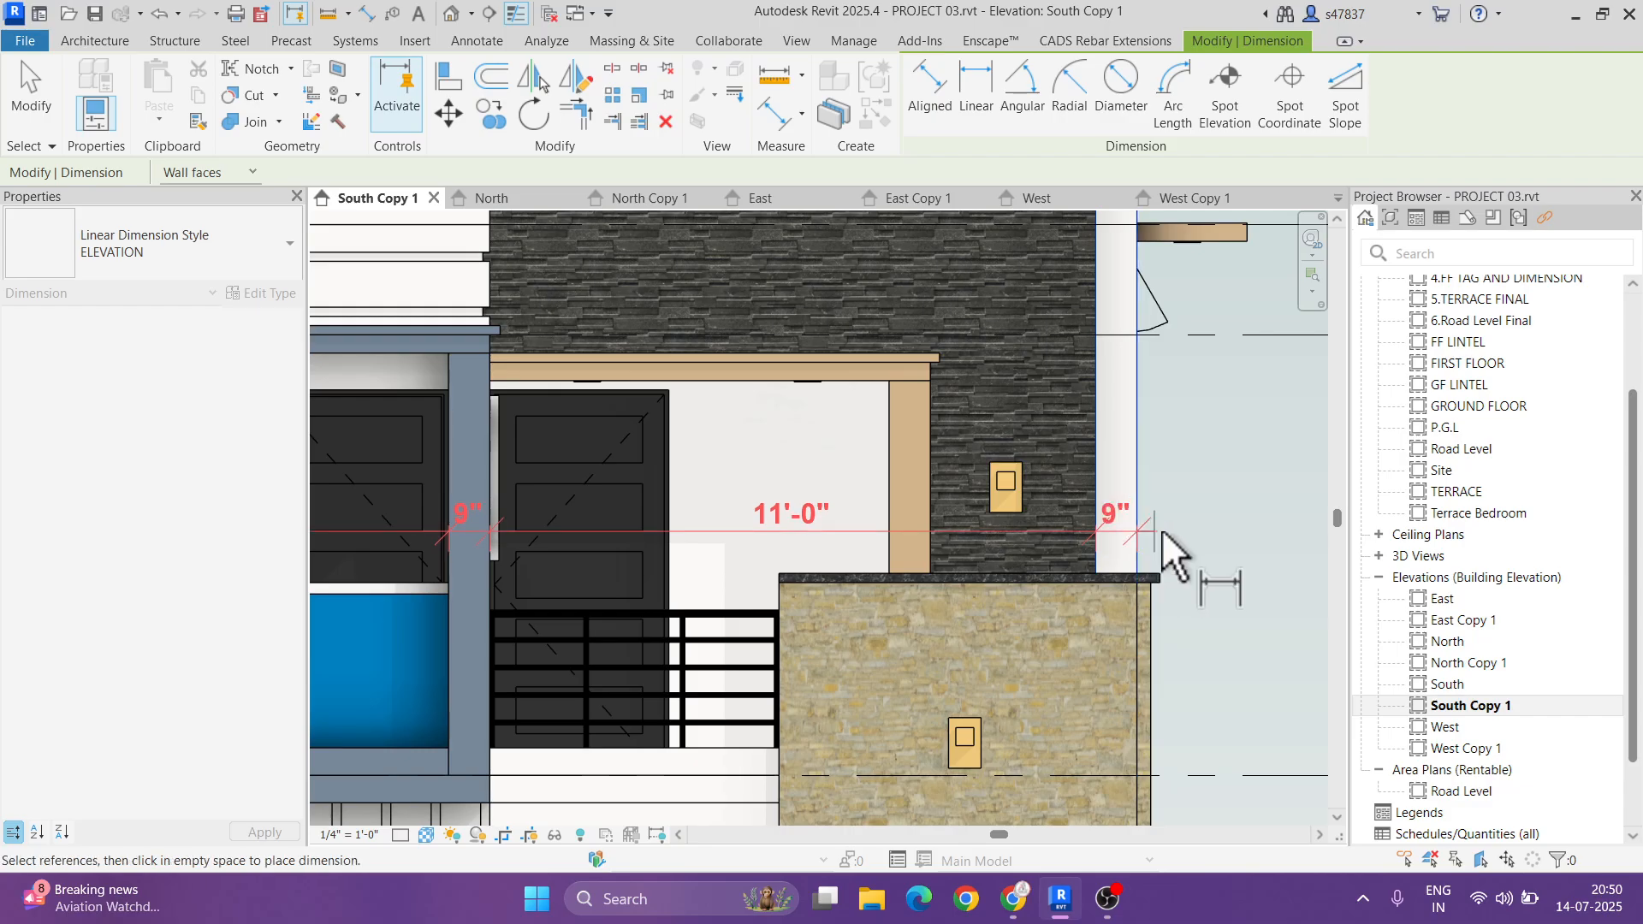
{"action": "scroll", "coordinate": [1172, 533], "scroll_direction": "down", "scroll_amount": 3}
{"action": "left_click", "coordinate": [1211, 529]}
- Dimension the first-floor door recess from the balcony column to the tan frame, including the frame's width
{"action": "scroll", "coordinate": [877, 514], "scroll_direction": "up", "scroll_amount": 2}
{"action": "scroll", "coordinate": [670, 480], "scroll_direction": "up", "scroll_amount": 2}
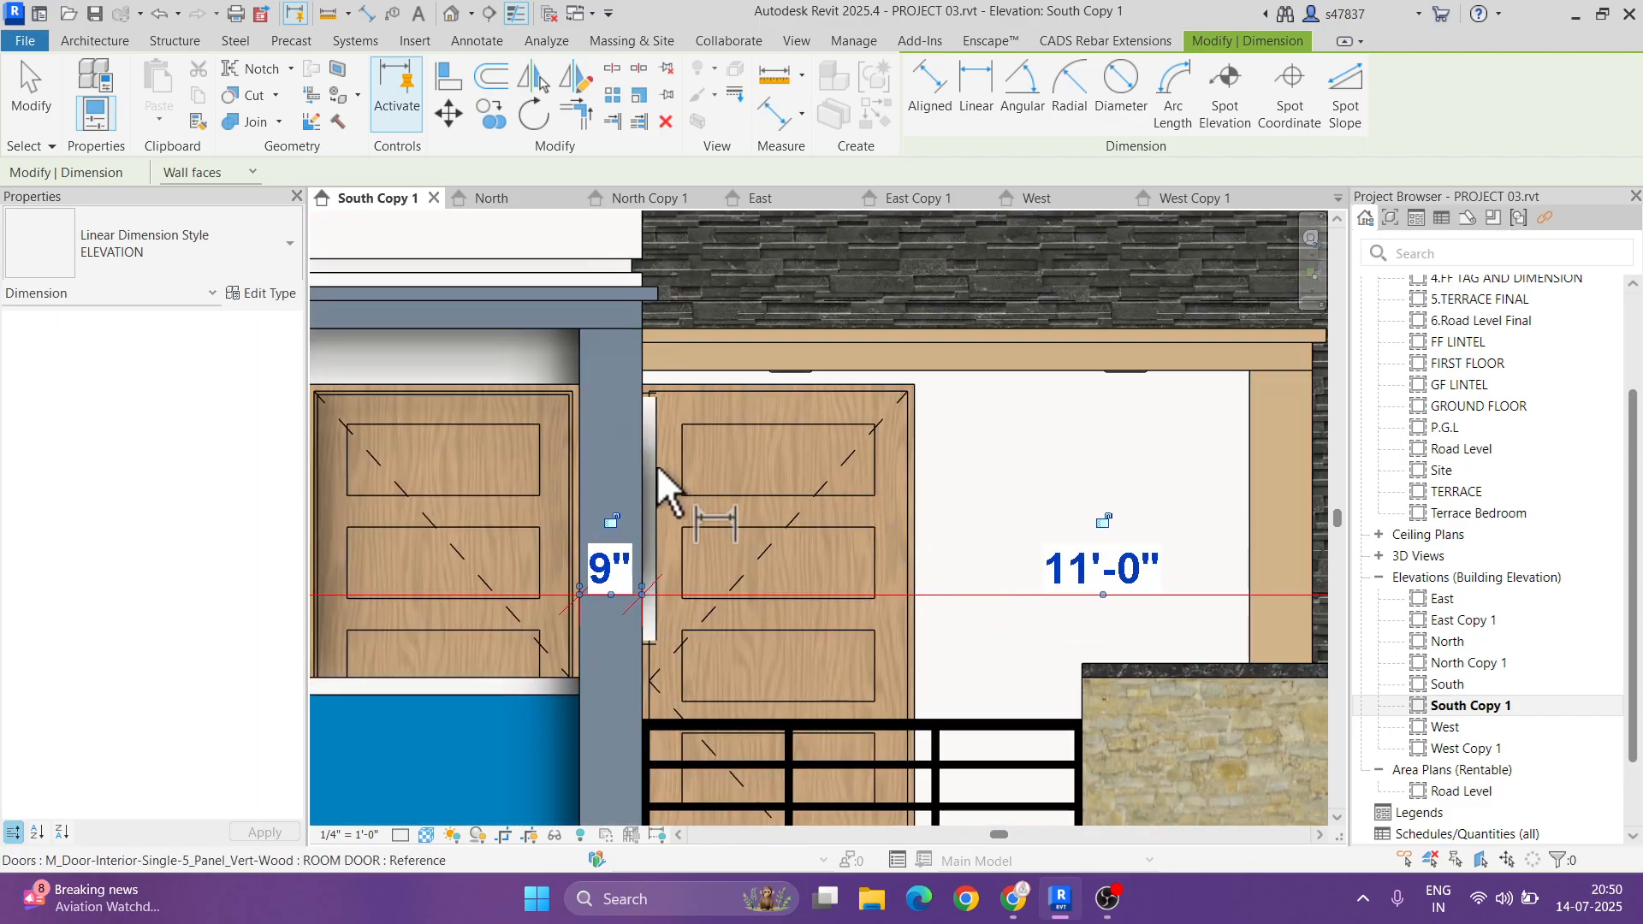
{"action": "scroll", "coordinate": [945, 495], "scroll_direction": "right", "scroll_amount": 3}
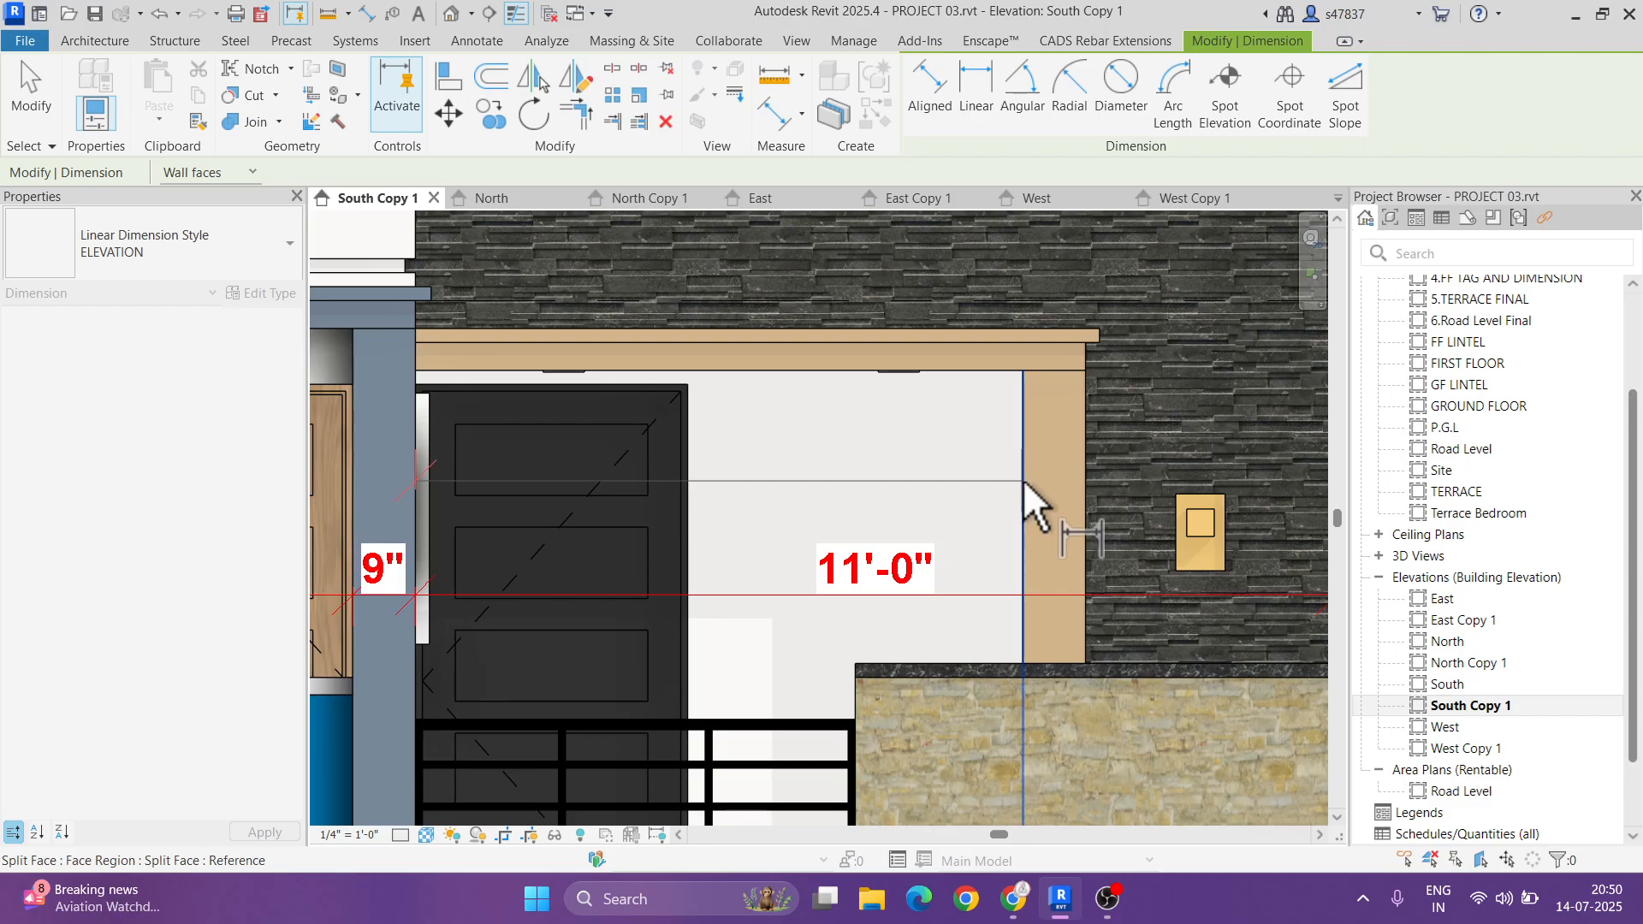
{"action": "left_click", "coordinate": [1024, 504]}
{"action": "left_click", "coordinate": [1085, 503]}
{"action": "scroll", "coordinate": [911, 539], "scroll_direction": "down", "scroll_amount": 5}
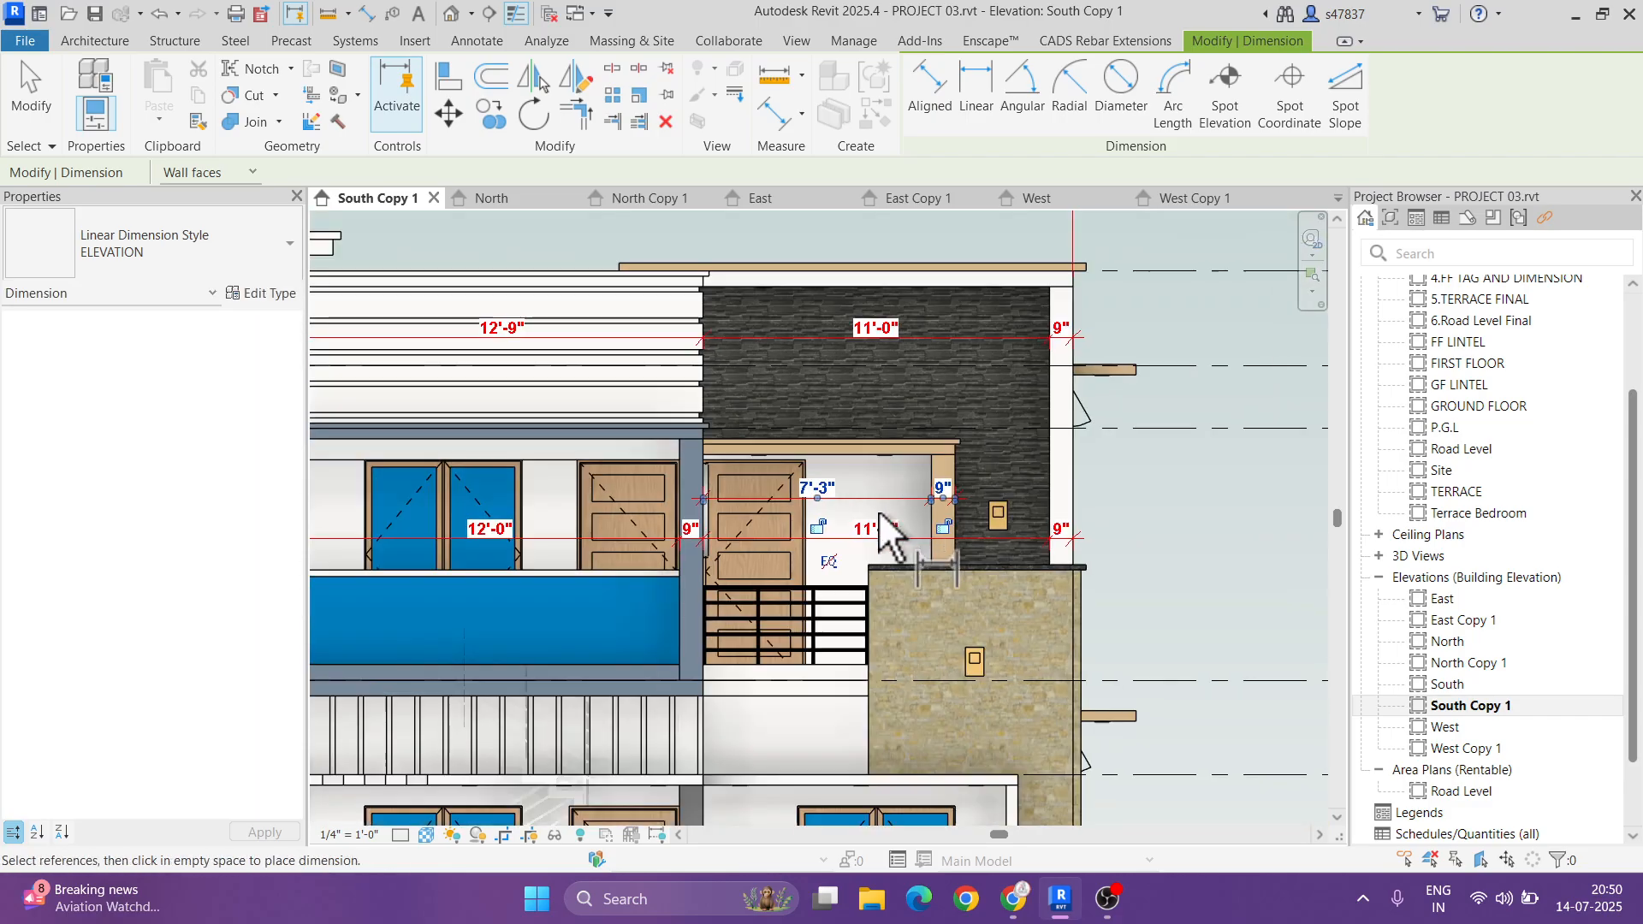
- Start a vertical ELEVATION dimension string at the left bay from the paving surface to the lower edge of the stone strip
{"action": "scroll", "coordinate": [916, 506], "scroll_direction": "up", "scroll_amount": 2}
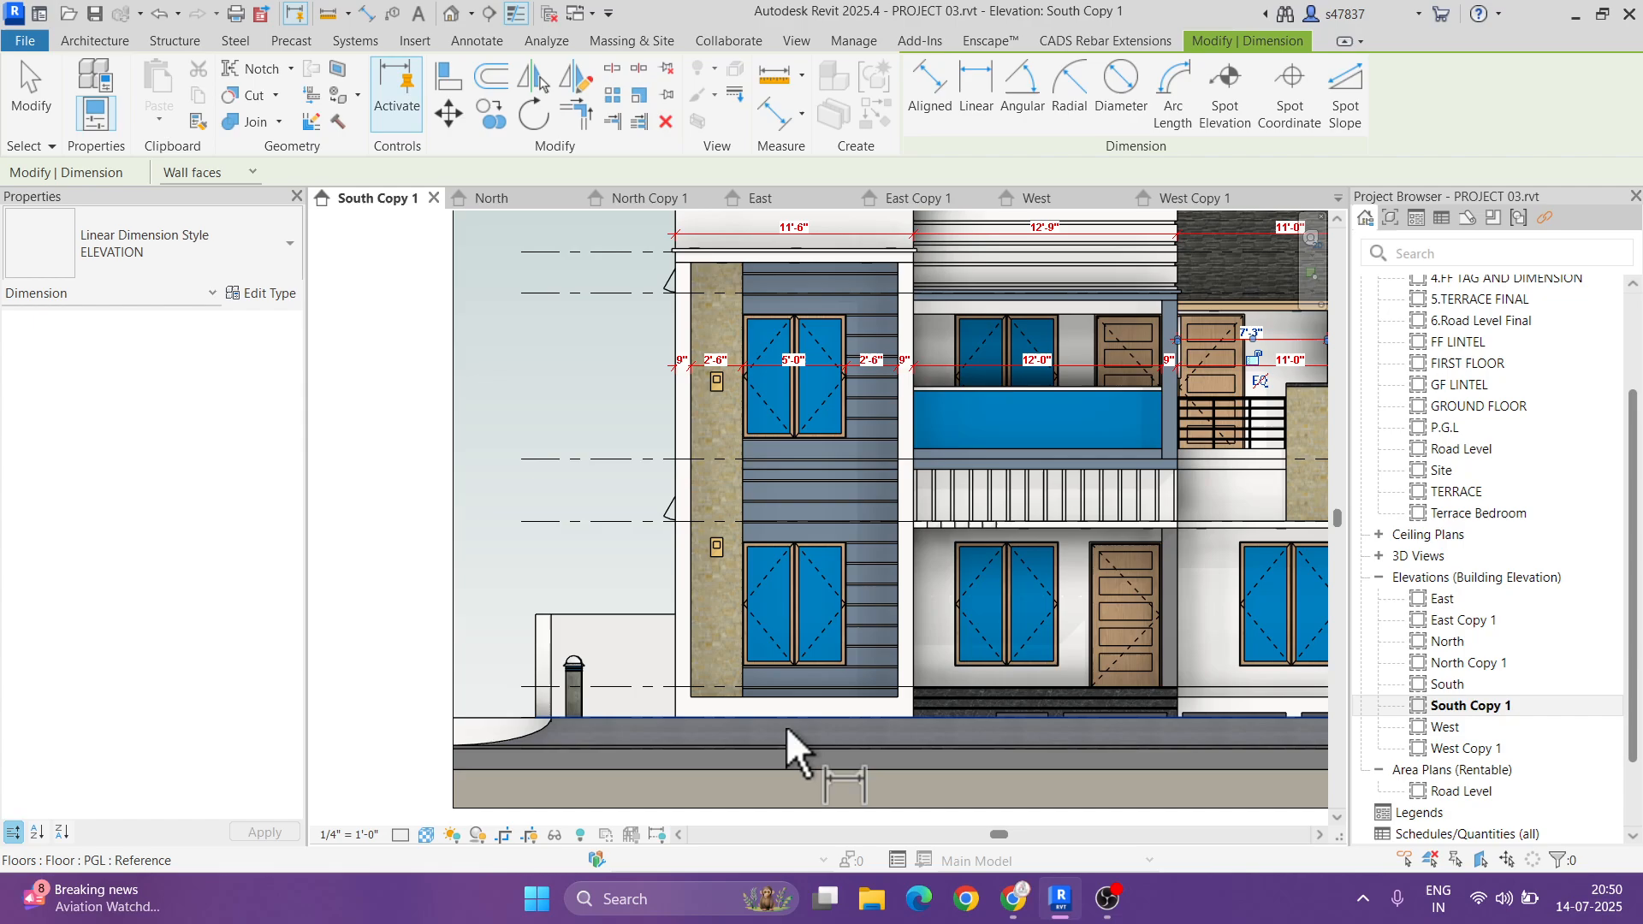
{"action": "scroll", "coordinate": [653, 690], "scroll_direction": "up", "scroll_amount": 3}
{"action": "left_click", "coordinate": [725, 691]}
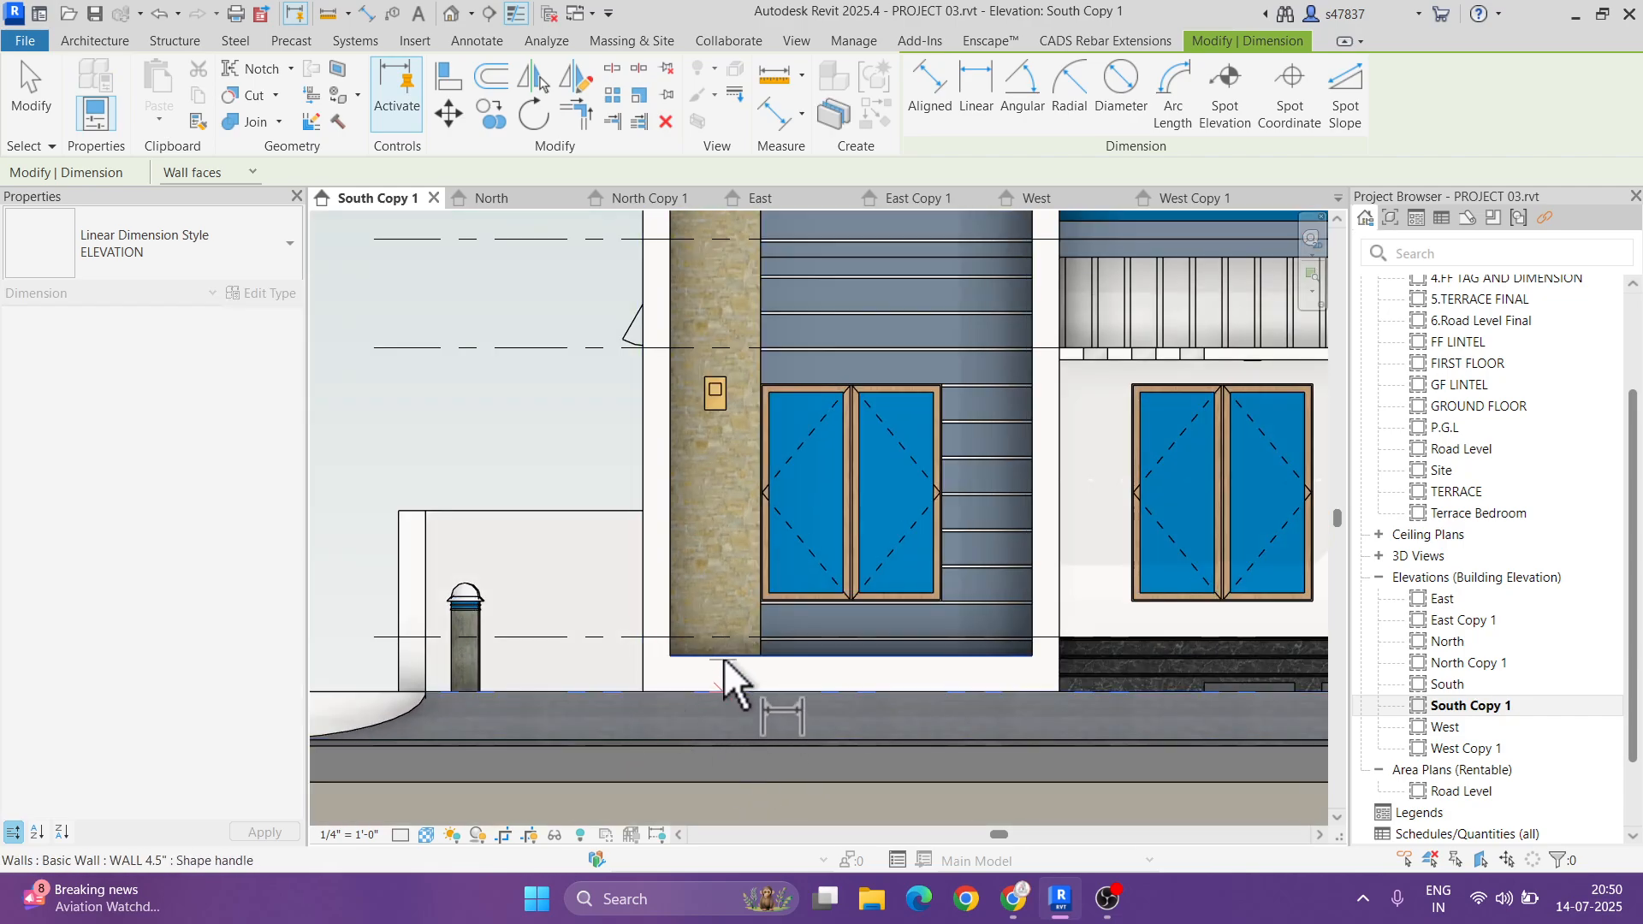
{"action": "left_click", "coordinate": [723, 657]}
{"action": "middle_click_drag", "start_coordinate": [703, 527], "coordinate": [723, 659]}
{"action": "scroll", "coordinate": [726, 634], "scroll_direction": "down", "scroll_amount": 1}
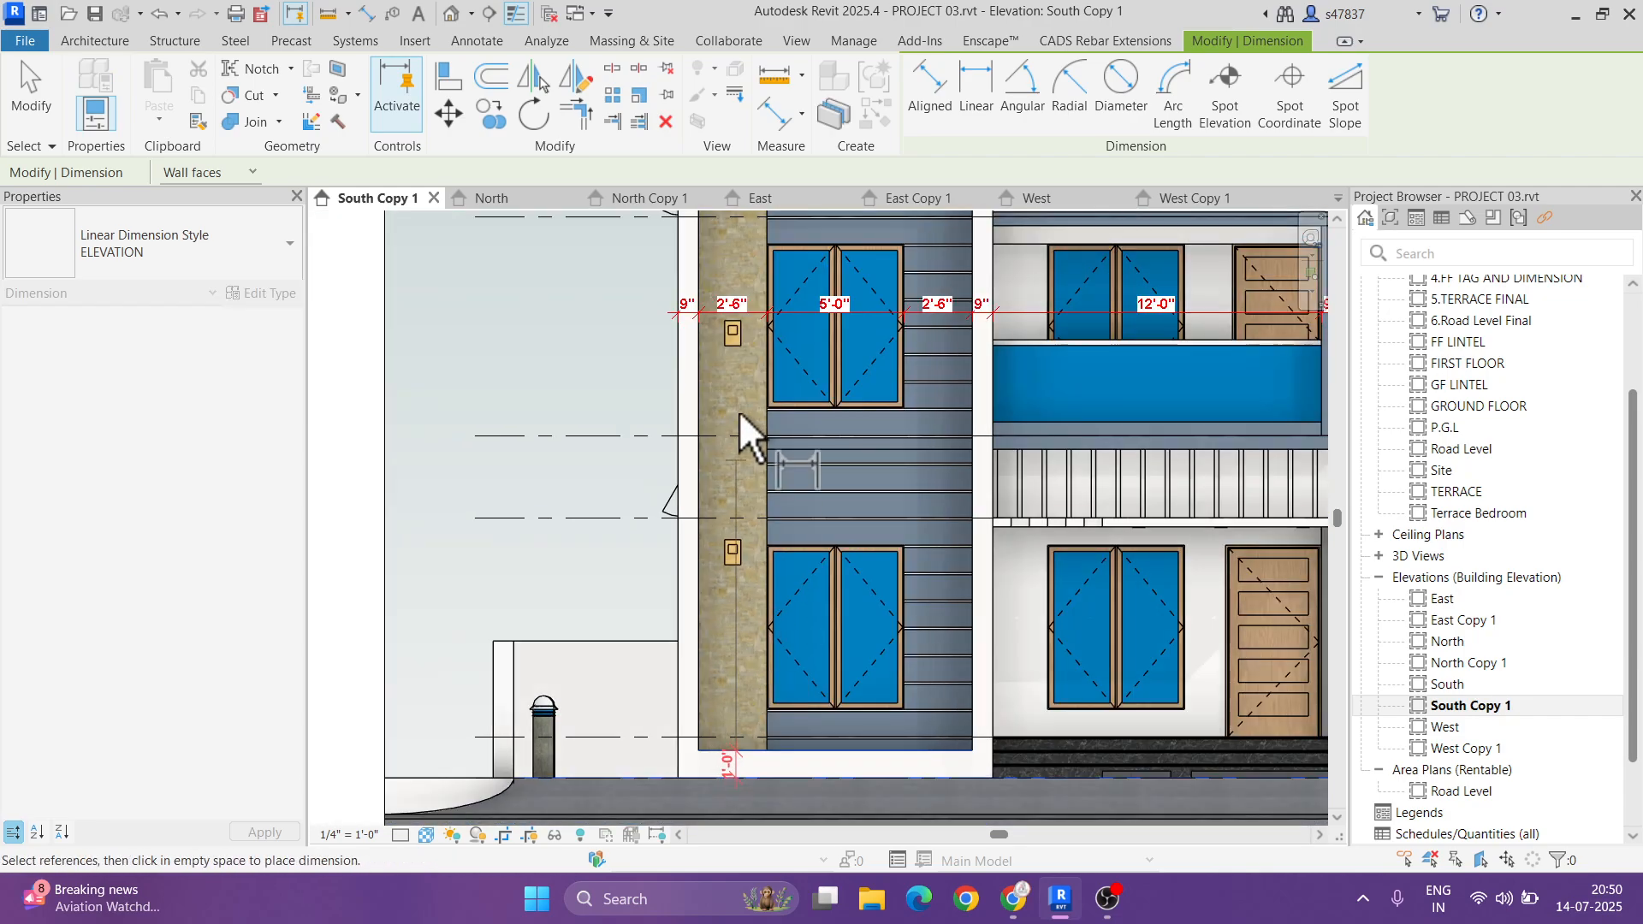
{"action": "middle_click_drag", "start_coordinate": [736, 229], "coordinate": [746, 440]}
- Continue the left-bay vertical string through the slab edges above the window to the roof slab's top edge, and place it outside the left wall
{"action": "scroll", "coordinate": [728, 393], "scroll_direction": "up", "scroll_amount": 2}
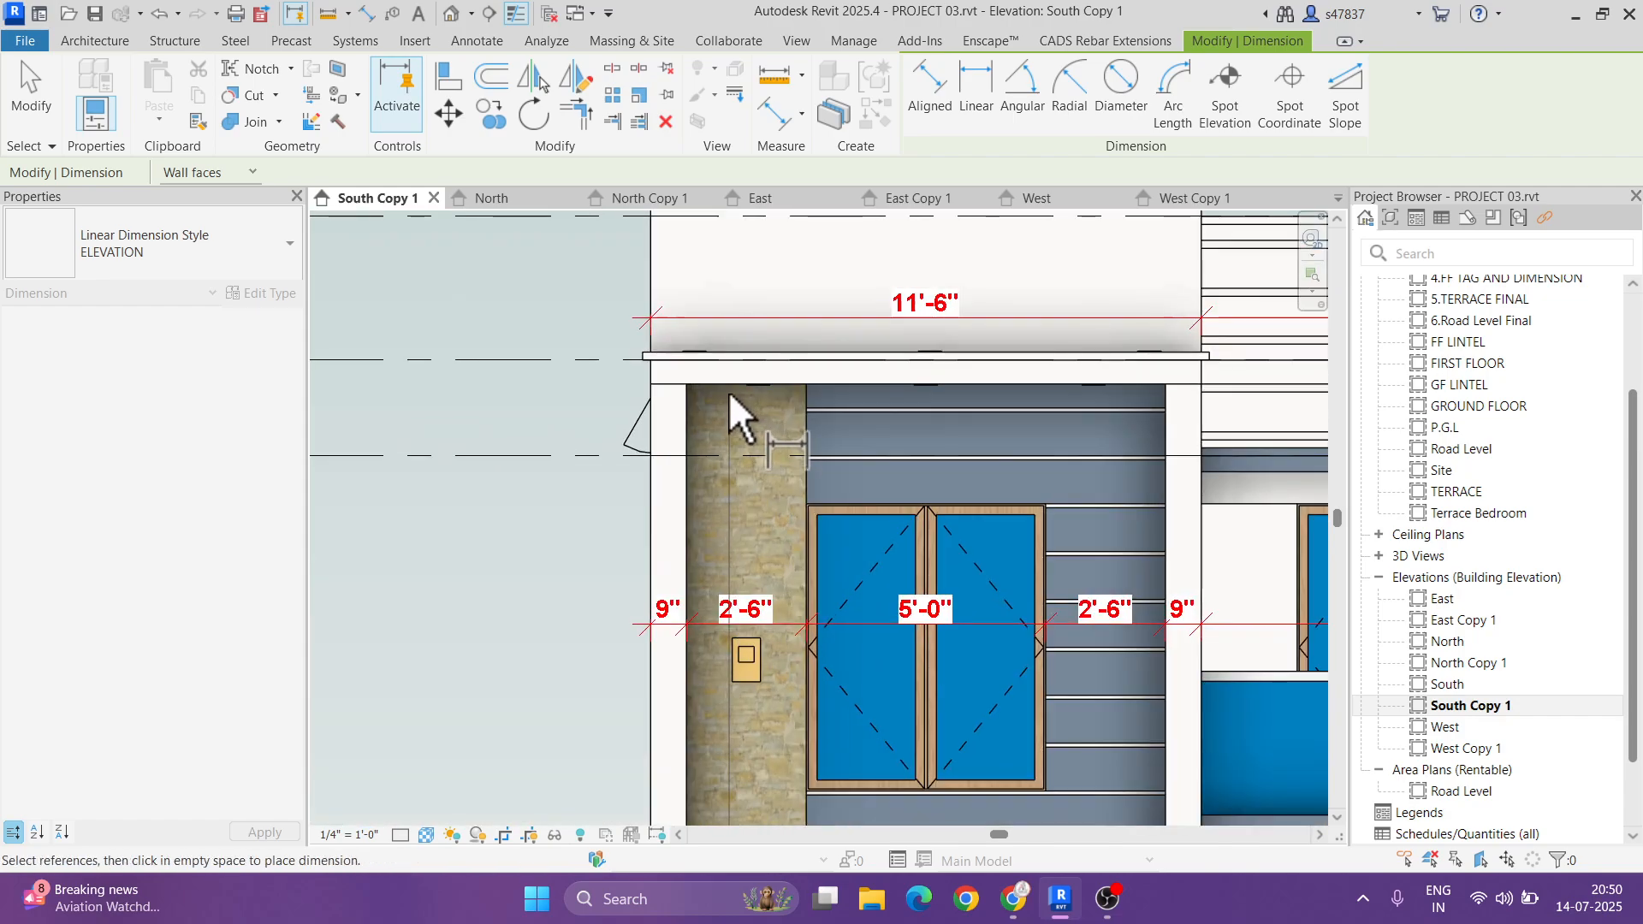
{"action": "scroll", "coordinate": [721, 359], "scroll_direction": "up", "scroll_amount": 3}
{"action": "left_click", "coordinate": [722, 344]}
{"action": "scroll", "coordinate": [723, 344], "scroll_direction": "down", "scroll_amount": 2}
{"action": "middle_click_drag", "start_coordinate": [775, 433], "coordinate": [804, 698]}
{"action": "left_click", "coordinate": [753, 427]}
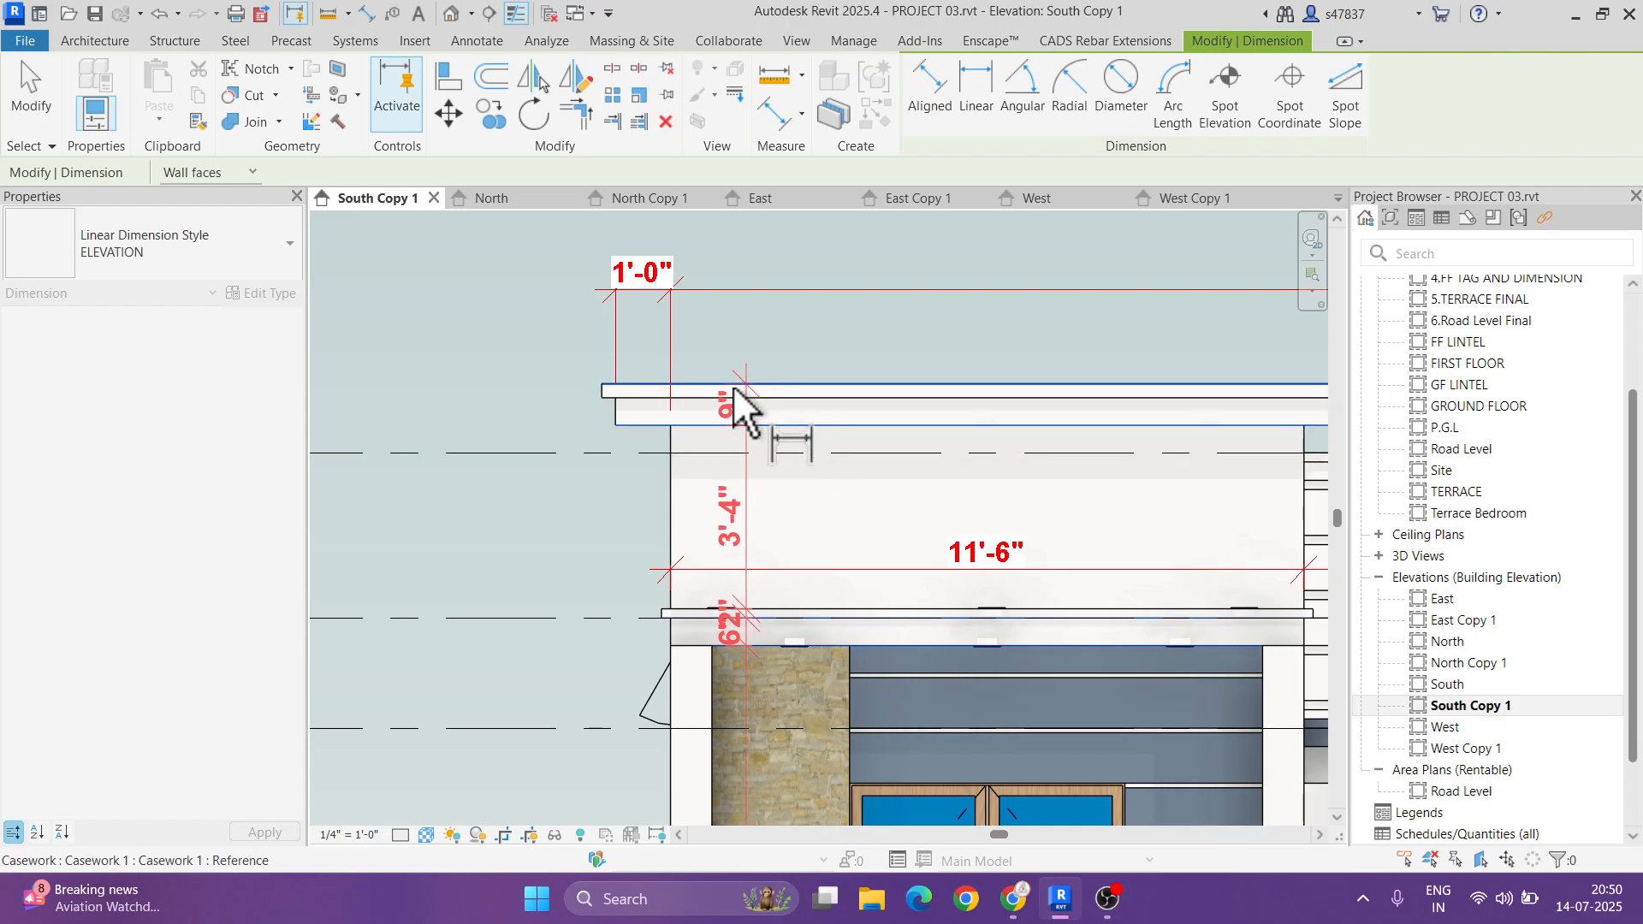
{"action": "left_click", "coordinate": [571, 437]}
{"action": "key", "text": "Escape"}
{"action": "key", "text": "Escape"}
- Pull the 6" dimension text of the left vertical string down and away from the overlapping text, on a leader
{"action": "scroll", "coordinate": [595, 535], "scroll_direction": "down", "scroll_amount": 1}
{"action": "middle_click_drag", "start_coordinate": [546, 607], "coordinate": [609, 548]}
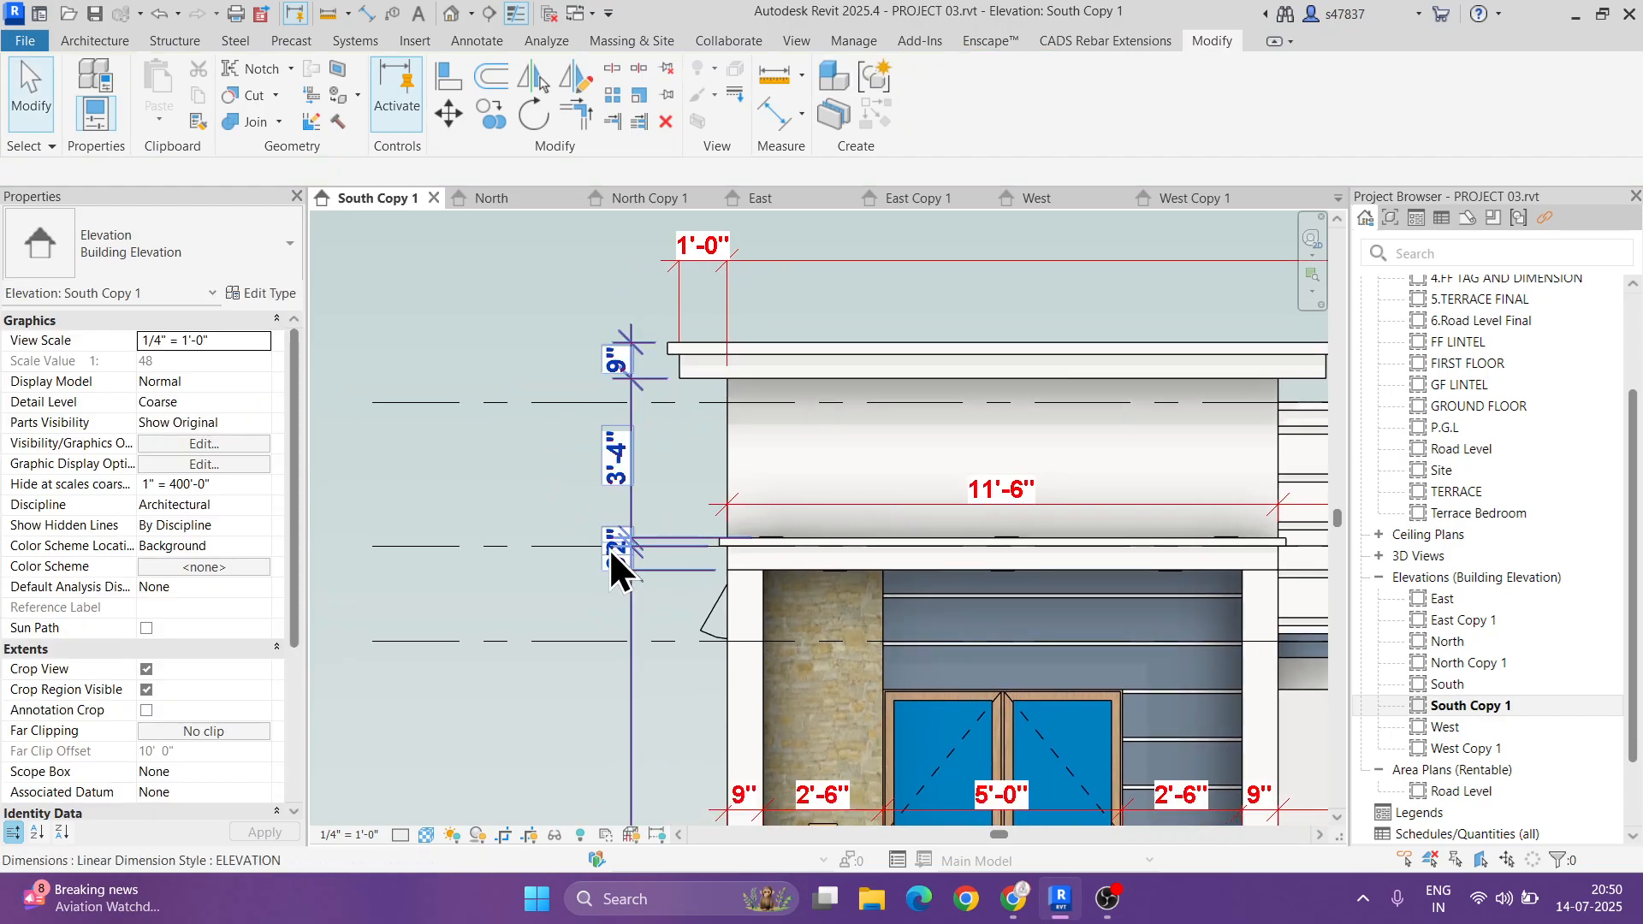
{"action": "scroll", "coordinate": [611, 555], "scroll_direction": "up", "scroll_amount": 5}
{"action": "left_click", "coordinate": [663, 587]}
{"action": "left_click_drag", "start_coordinate": [684, 573], "coordinate": [642, 710]}
{"action": "key", "text": "Escape"}
{"action": "scroll", "coordinate": [575, 565], "scroll_direction": "down", "scroll_amount": 1}
{"action": "left_click", "coordinate": [628, 555]}
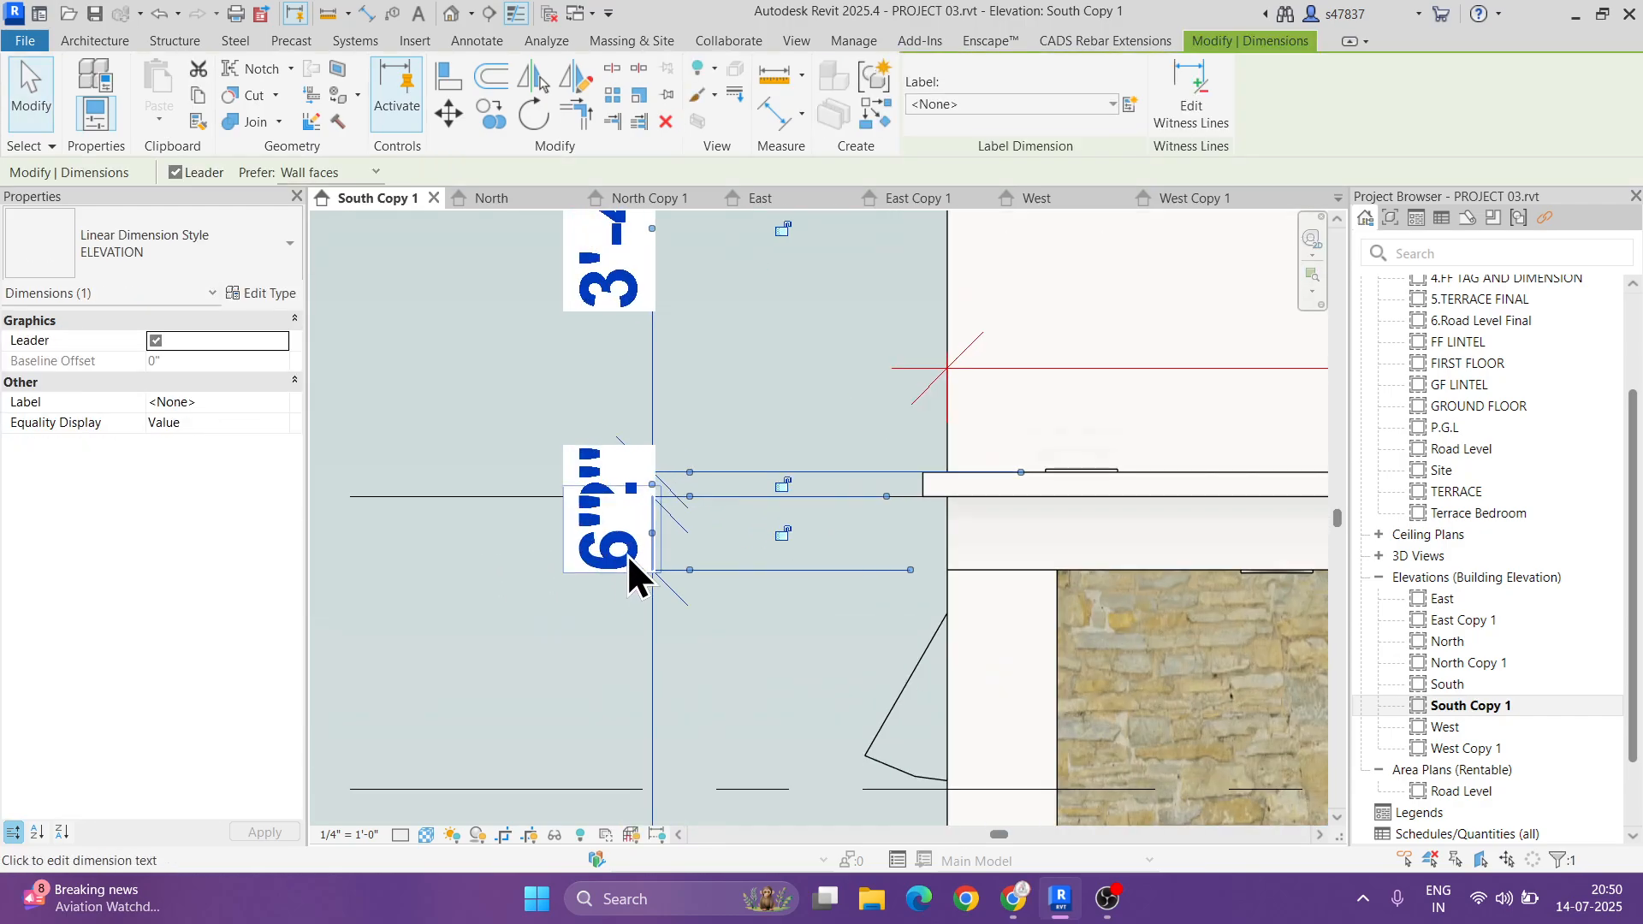
{"action": "left_click_drag", "start_coordinate": [648, 548], "coordinate": [608, 657]}
- Pull the 2" dimension text of the left vertical string up and away from the line, on a leader
{"action": "double_click", "coordinate": [643, 492]}
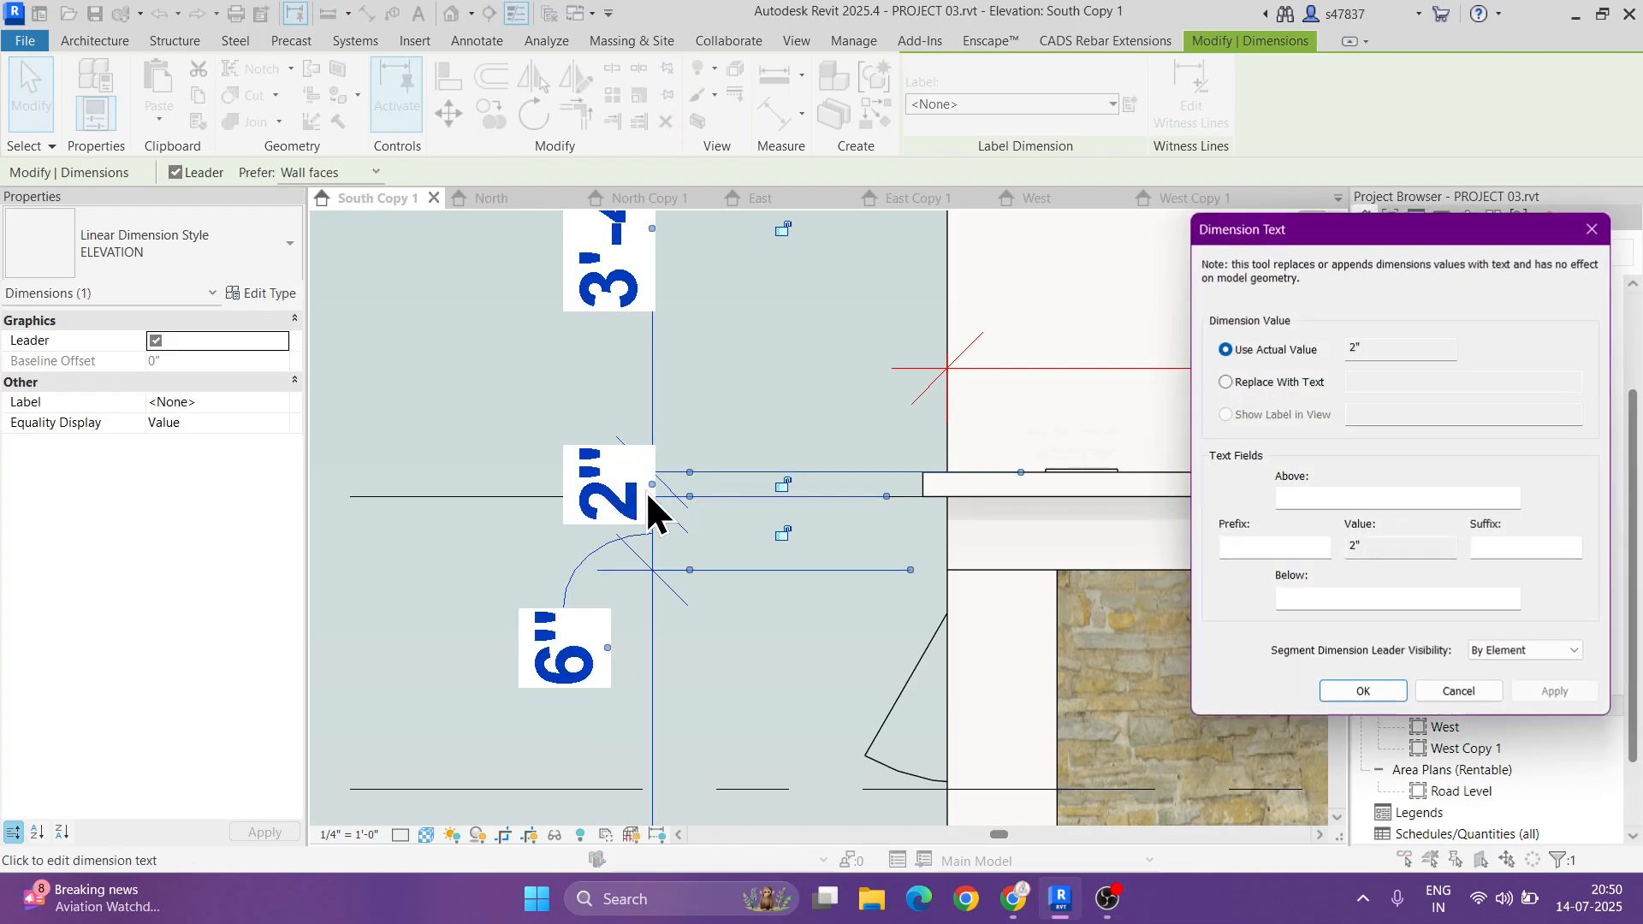
{"action": "key", "text": "Escape"}
{"action": "left_click_drag", "start_coordinate": [647, 485], "coordinate": [587, 424]}
{"action": "left_click", "coordinate": [551, 514]}
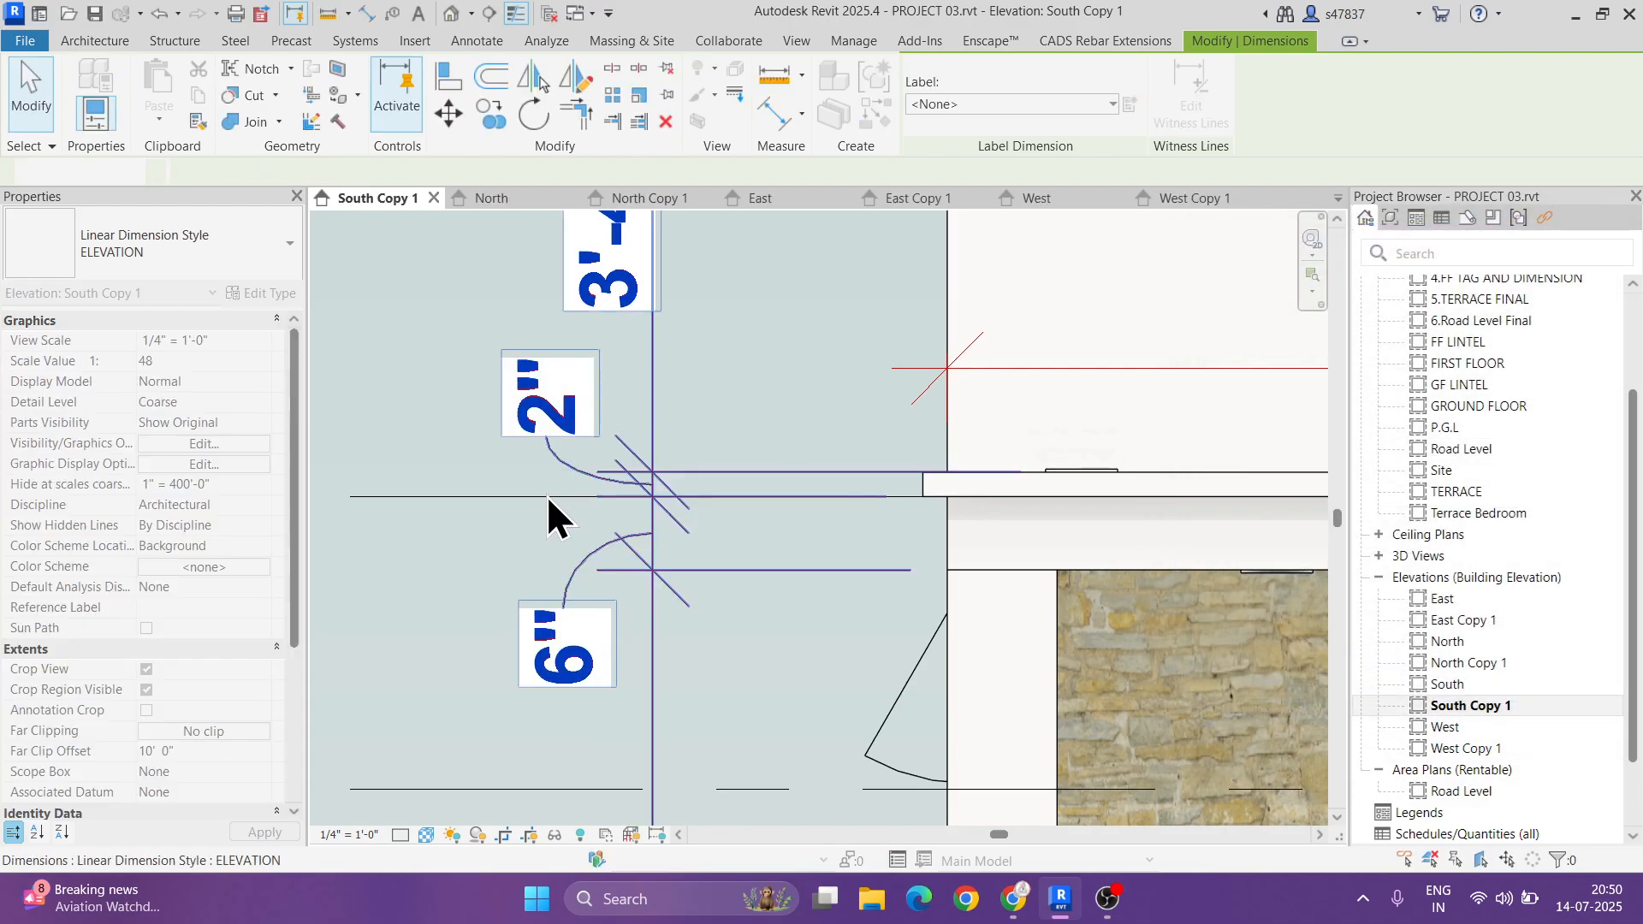
- Start an aligned vertical dimension string in the middle bay from the paving to the top of the black entrance steps
{"action": "scroll", "coordinate": [587, 513], "scroll_direction": "down", "scroll_amount": 4}
{"action": "scroll", "coordinate": [747, 572], "scroll_direction": "down", "scroll_amount": 1}
{"action": "middle_click_drag", "start_coordinate": [816, 635], "coordinate": [711, 537]}
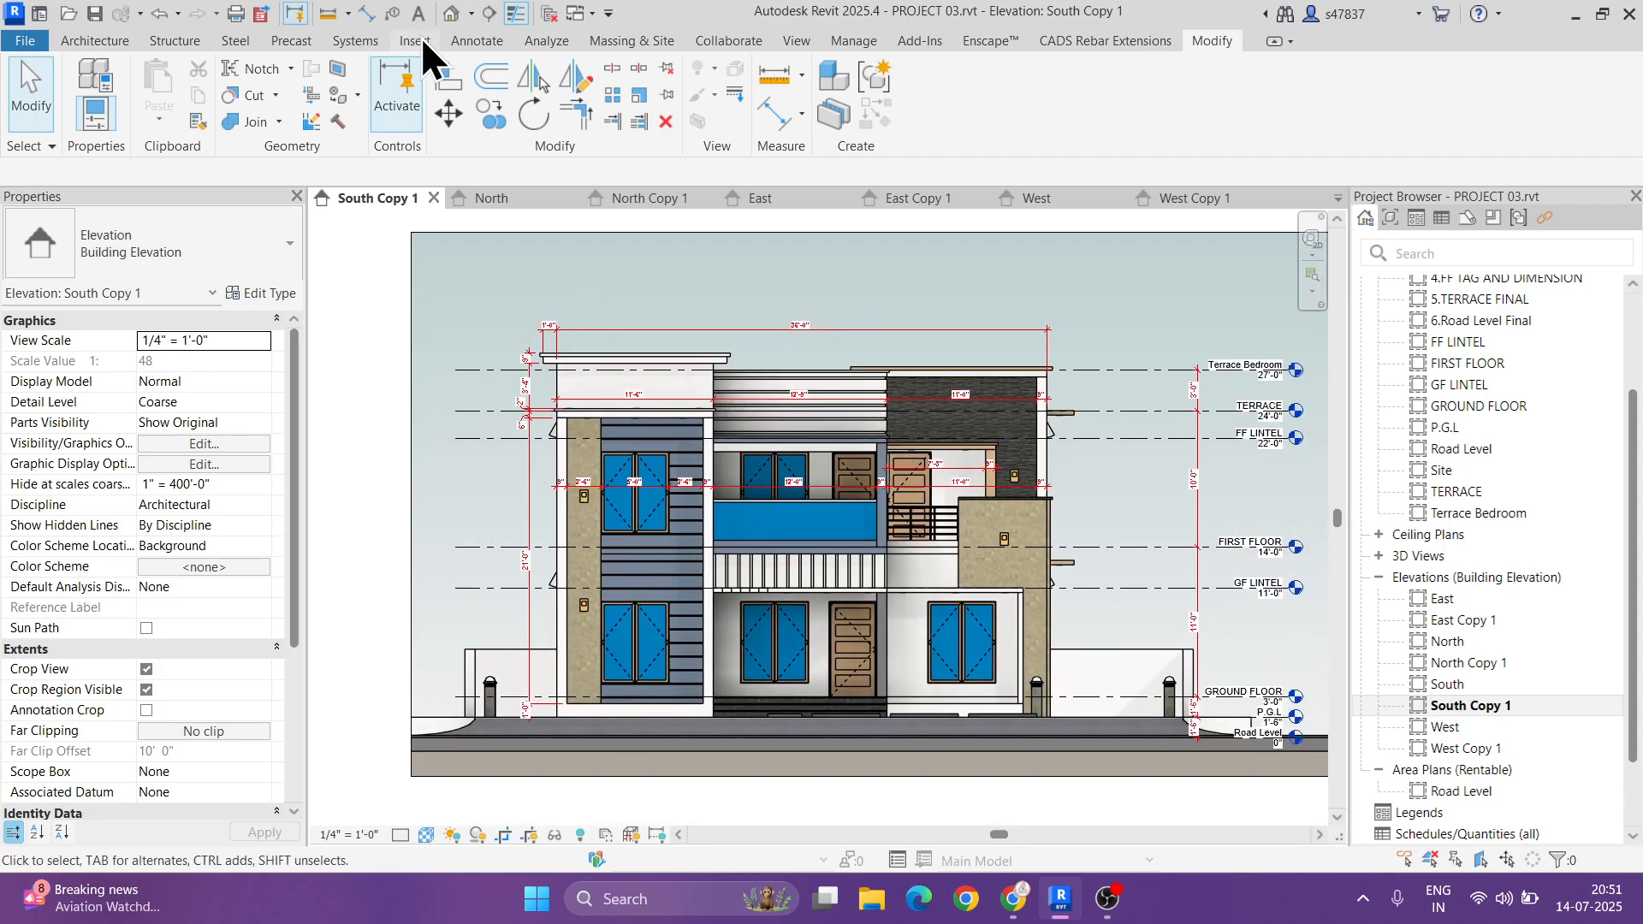
{"action": "left_click", "coordinate": [367, 12]}
{"action": "scroll", "coordinate": [748, 655], "scroll_direction": "up", "scroll_amount": 6}
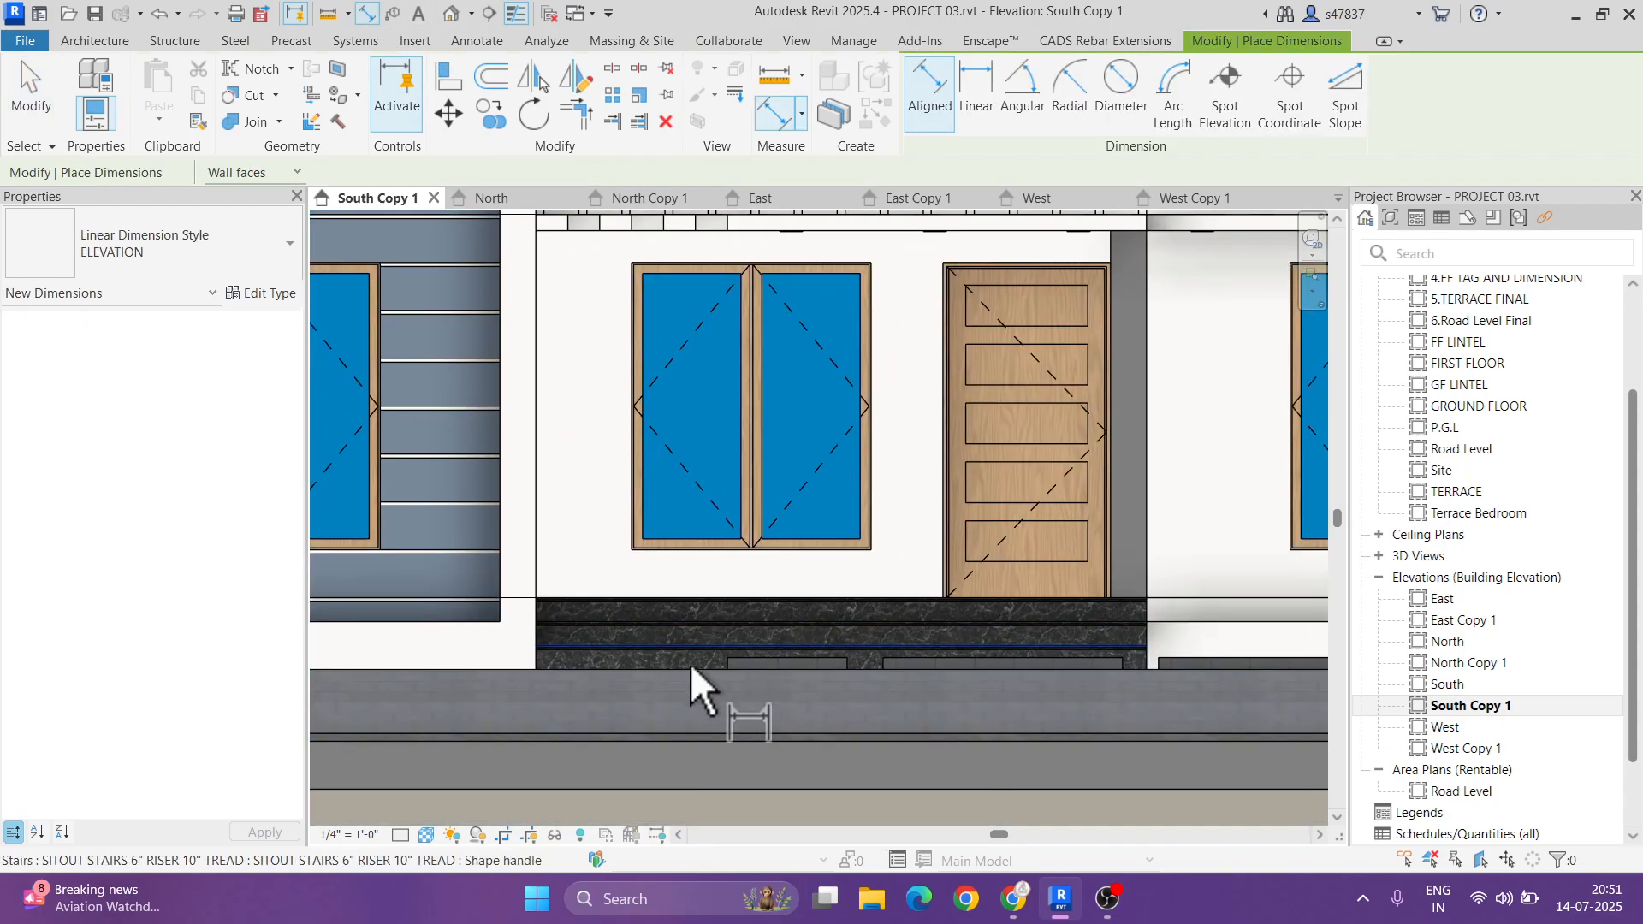
{"action": "scroll", "coordinate": [690, 666], "scroll_direction": "up", "scroll_amount": 3}
{"action": "left_click", "coordinate": [639, 669]}
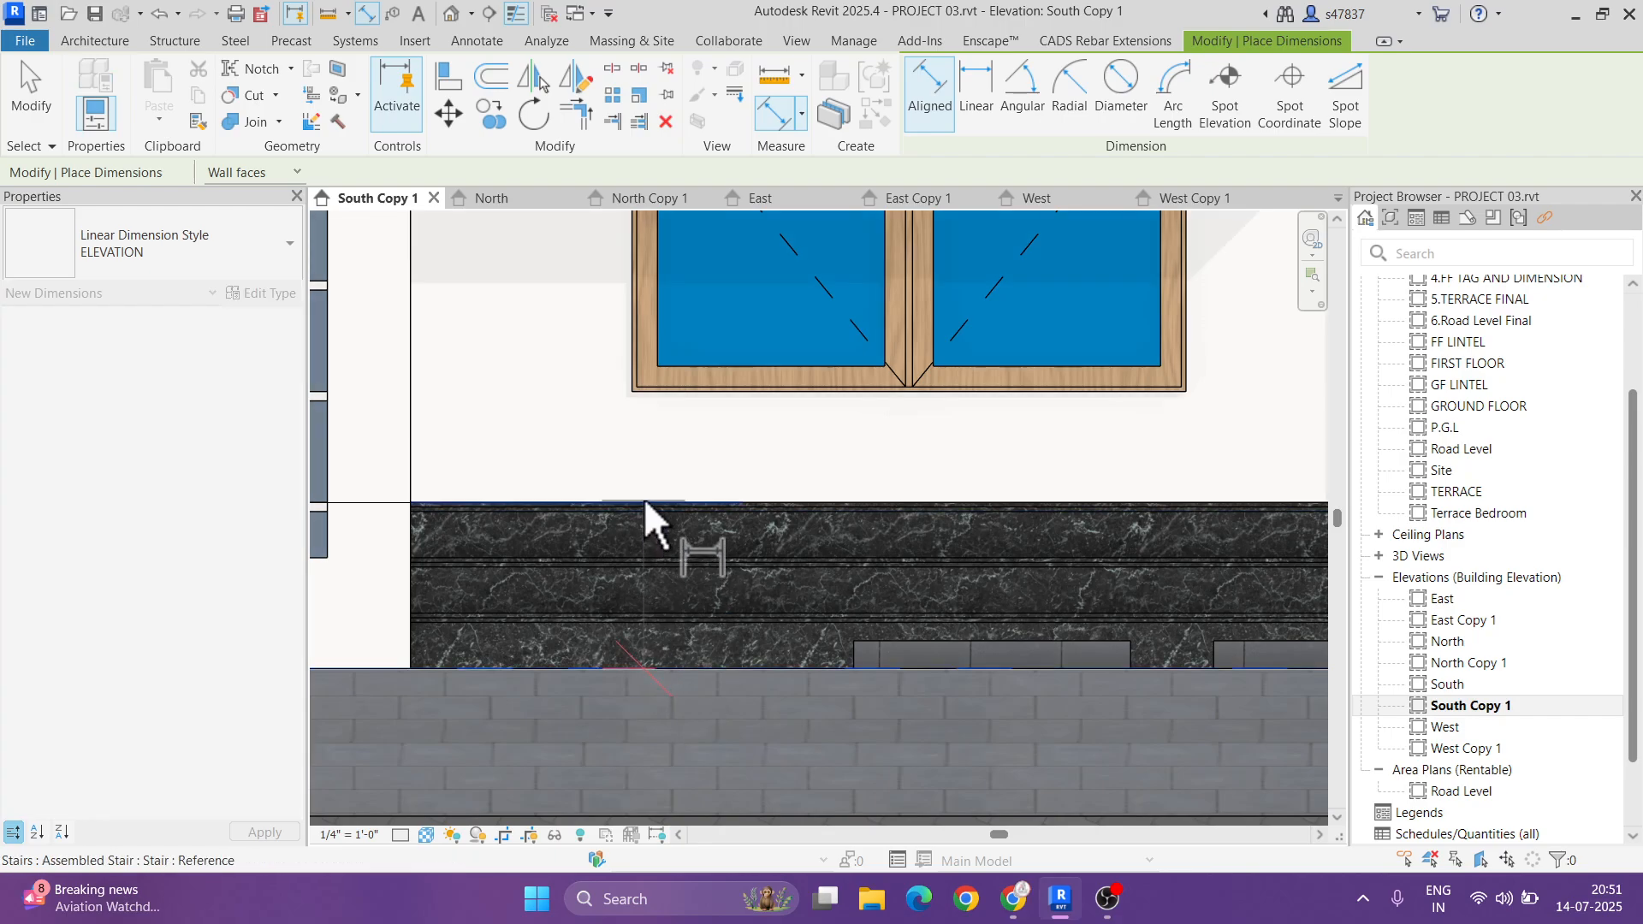
{"action": "left_click", "coordinate": [643, 498]}
- Continue the middle-bay vertical string through the ground-floor slab's underside, the balcony band's edges and the blue balcony parapet's top
{"action": "scroll", "coordinate": [676, 582], "scroll_direction": "down", "scroll_amount": 5}
{"action": "scroll", "coordinate": [671, 525], "scroll_direction": "up", "scroll_amount": 3}
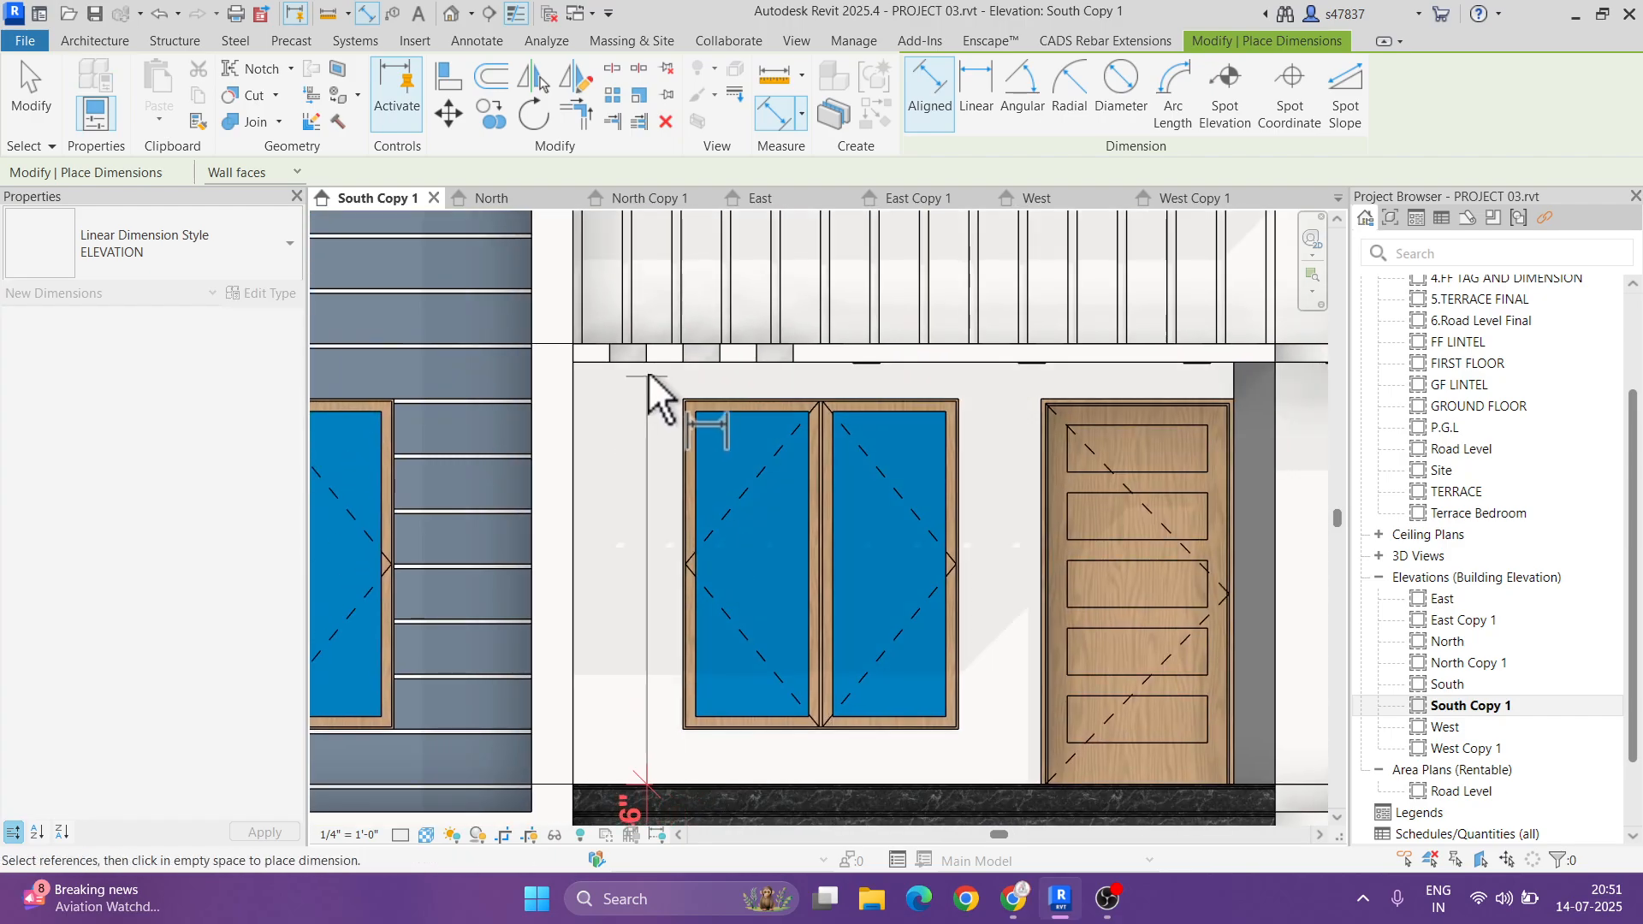
{"action": "middle_click_drag", "start_coordinate": [653, 370], "coordinate": [683, 575]}
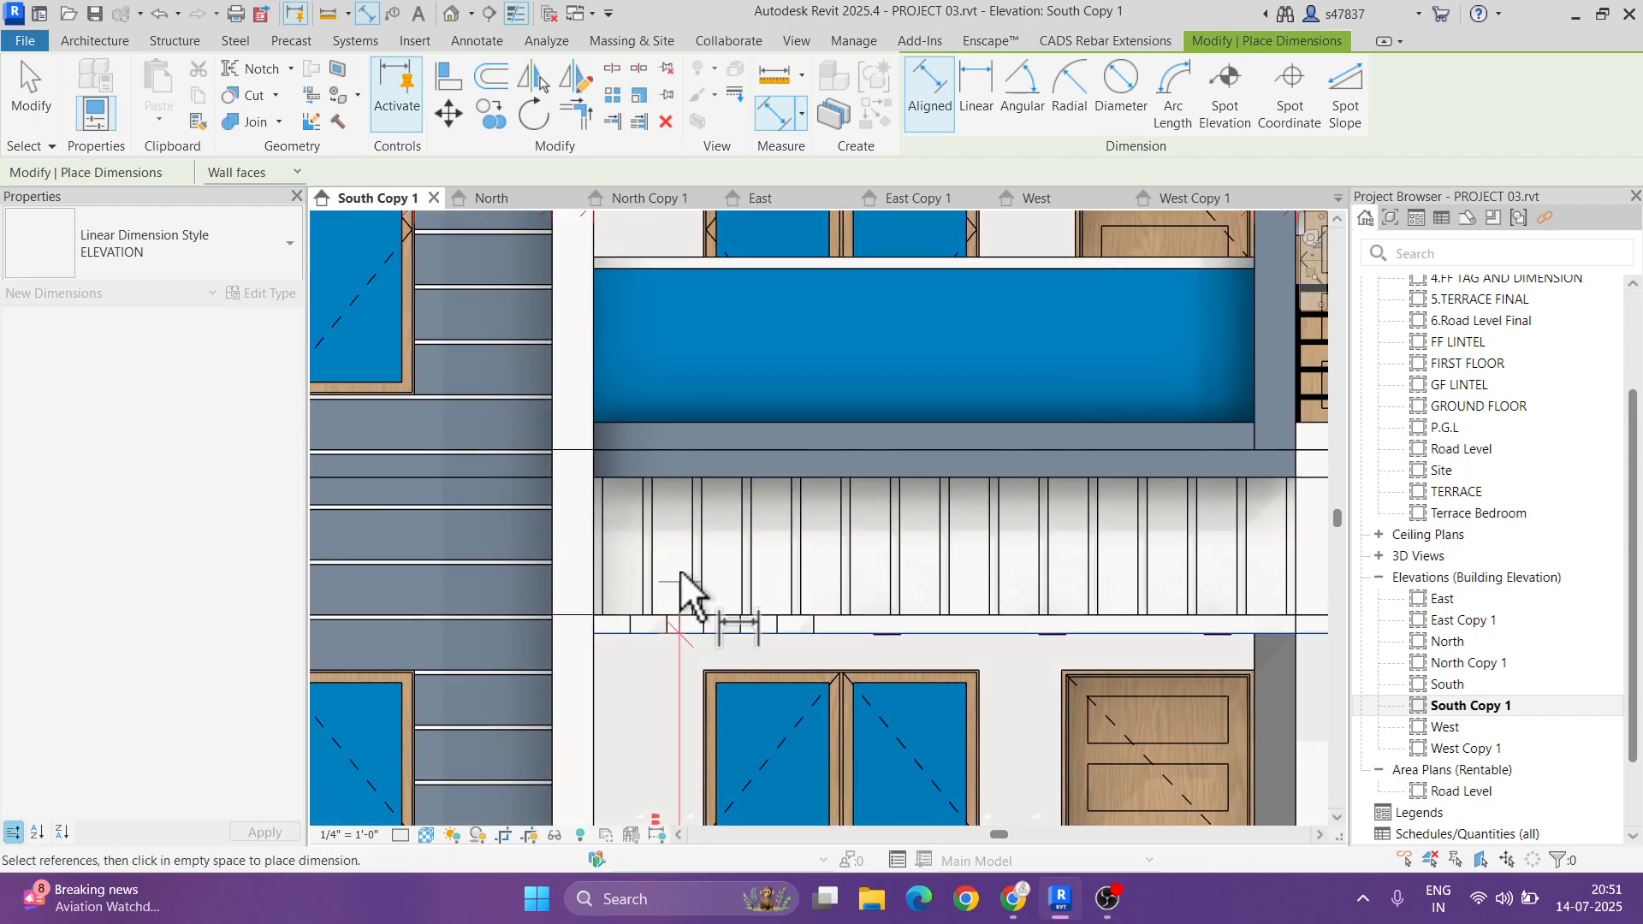
{"action": "left_click", "coordinate": [676, 475]}
{"action": "middle_click_drag", "start_coordinate": [749, 530], "coordinate": [741, 799]}
{"action": "left_click", "coordinate": [695, 522]}
{"action": "middle_click_drag", "start_coordinate": [720, 433], "coordinate": [696, 617]}
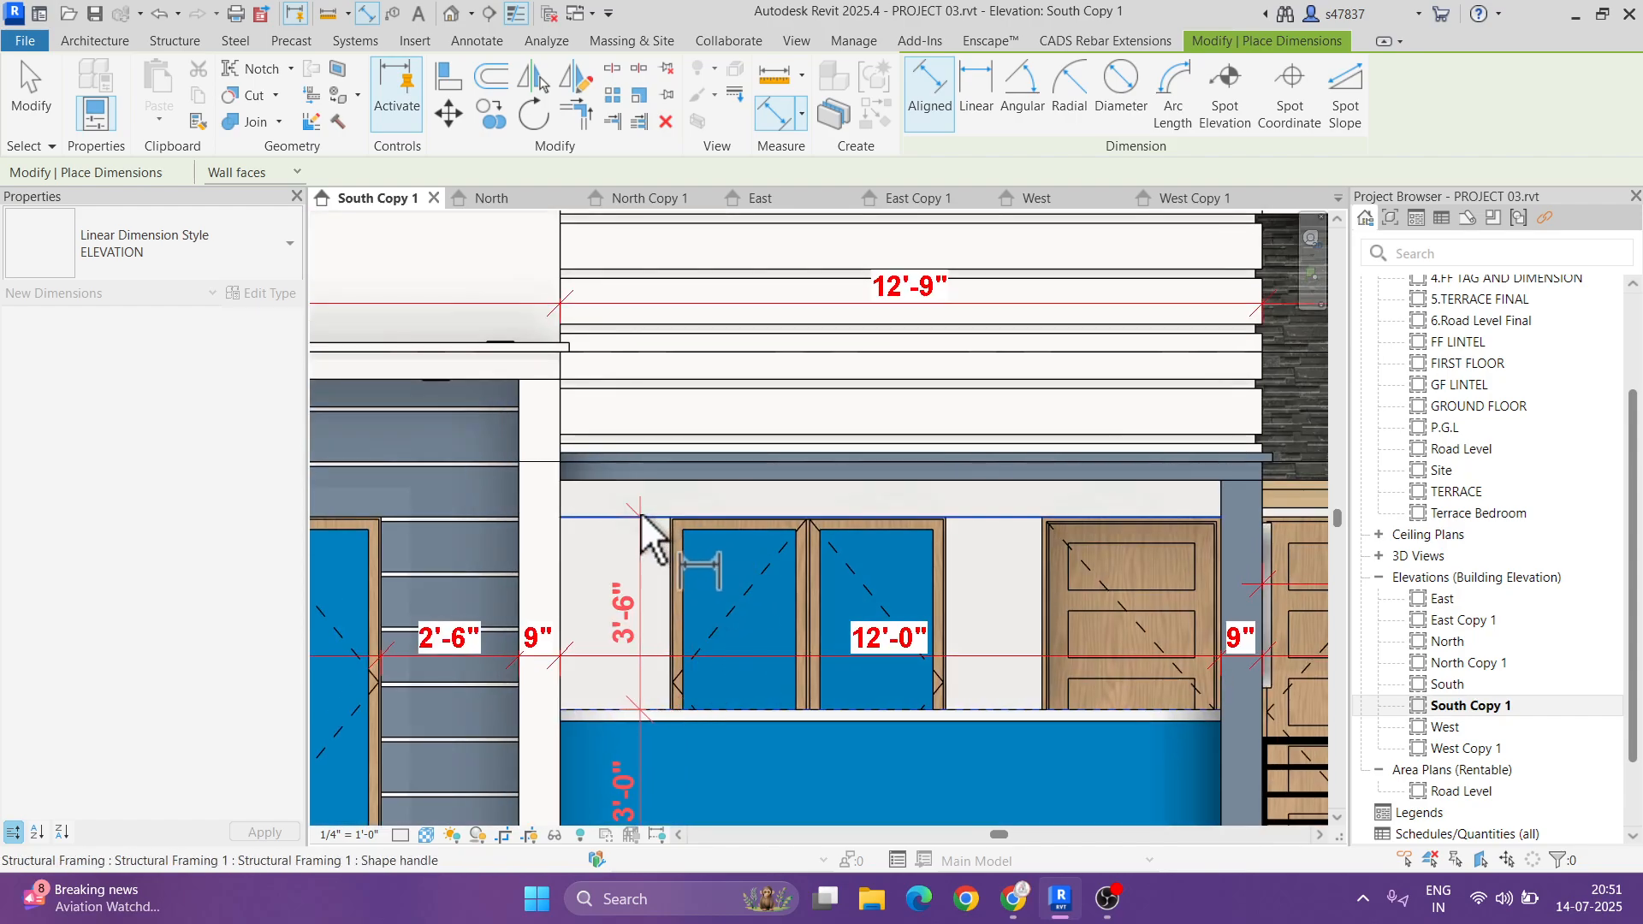
- Continue the middle-bay vertical string through the beam underside above the window and the roof line to the slatted parapet's top, and place it
{"action": "scroll", "coordinate": [646, 518], "scroll_direction": "up", "scroll_amount": 2}
{"action": "scroll", "coordinate": [658, 490], "scroll_direction": "up", "scroll_amount": 5}
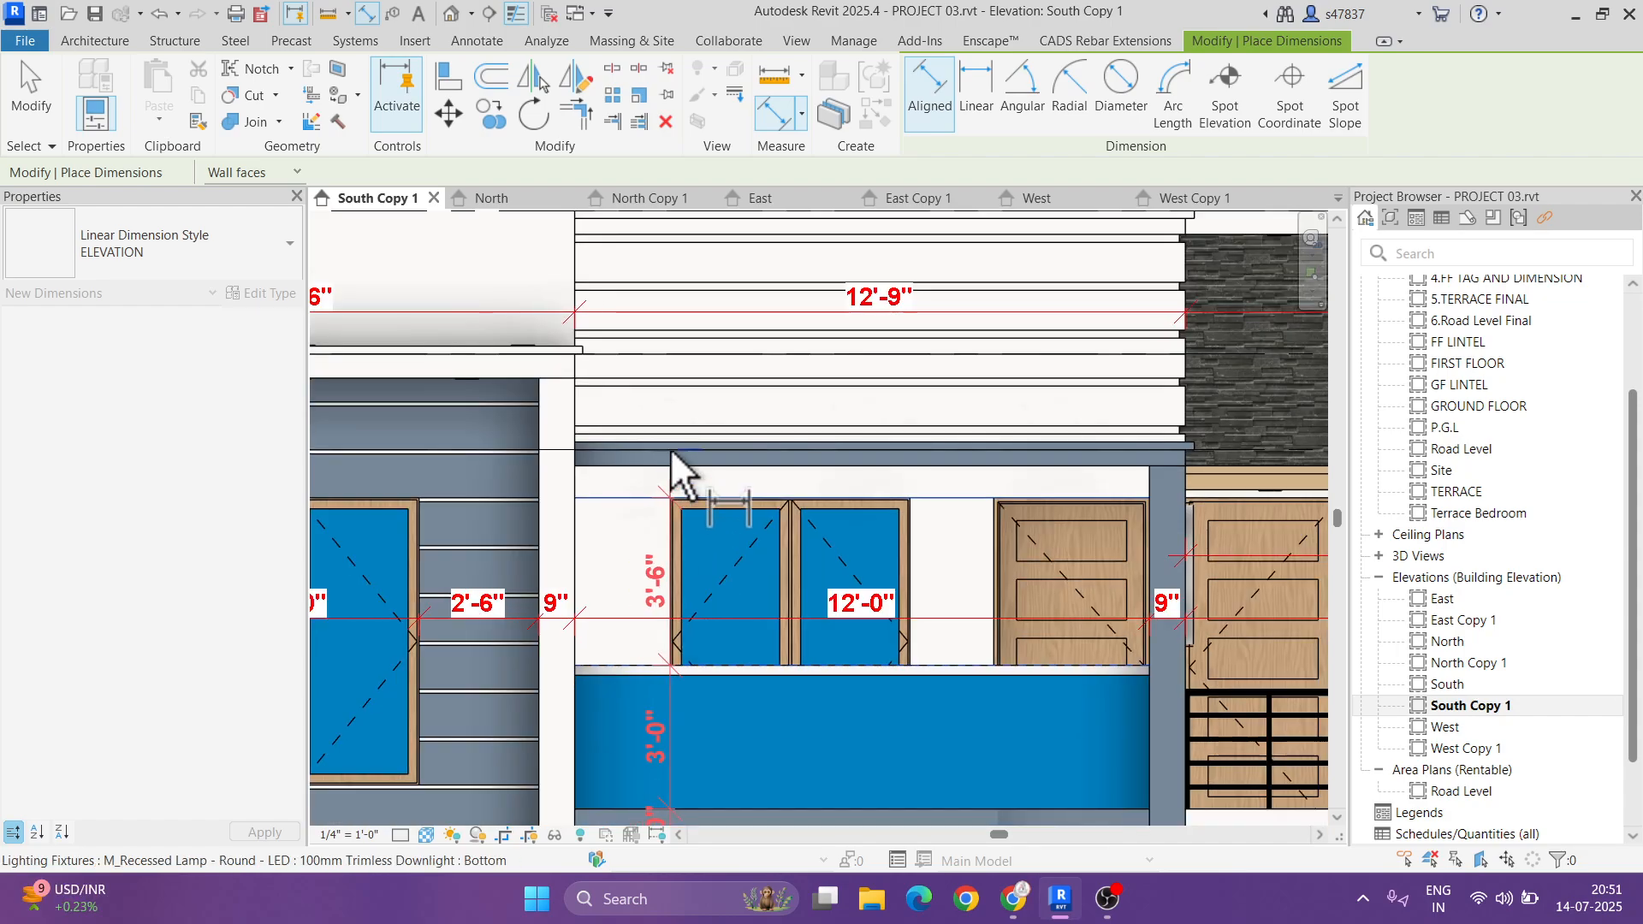
{"action": "left_click", "coordinate": [670, 462]}
{"action": "scroll", "coordinate": [708, 462], "scroll_direction": "down", "scroll_amount": 3}
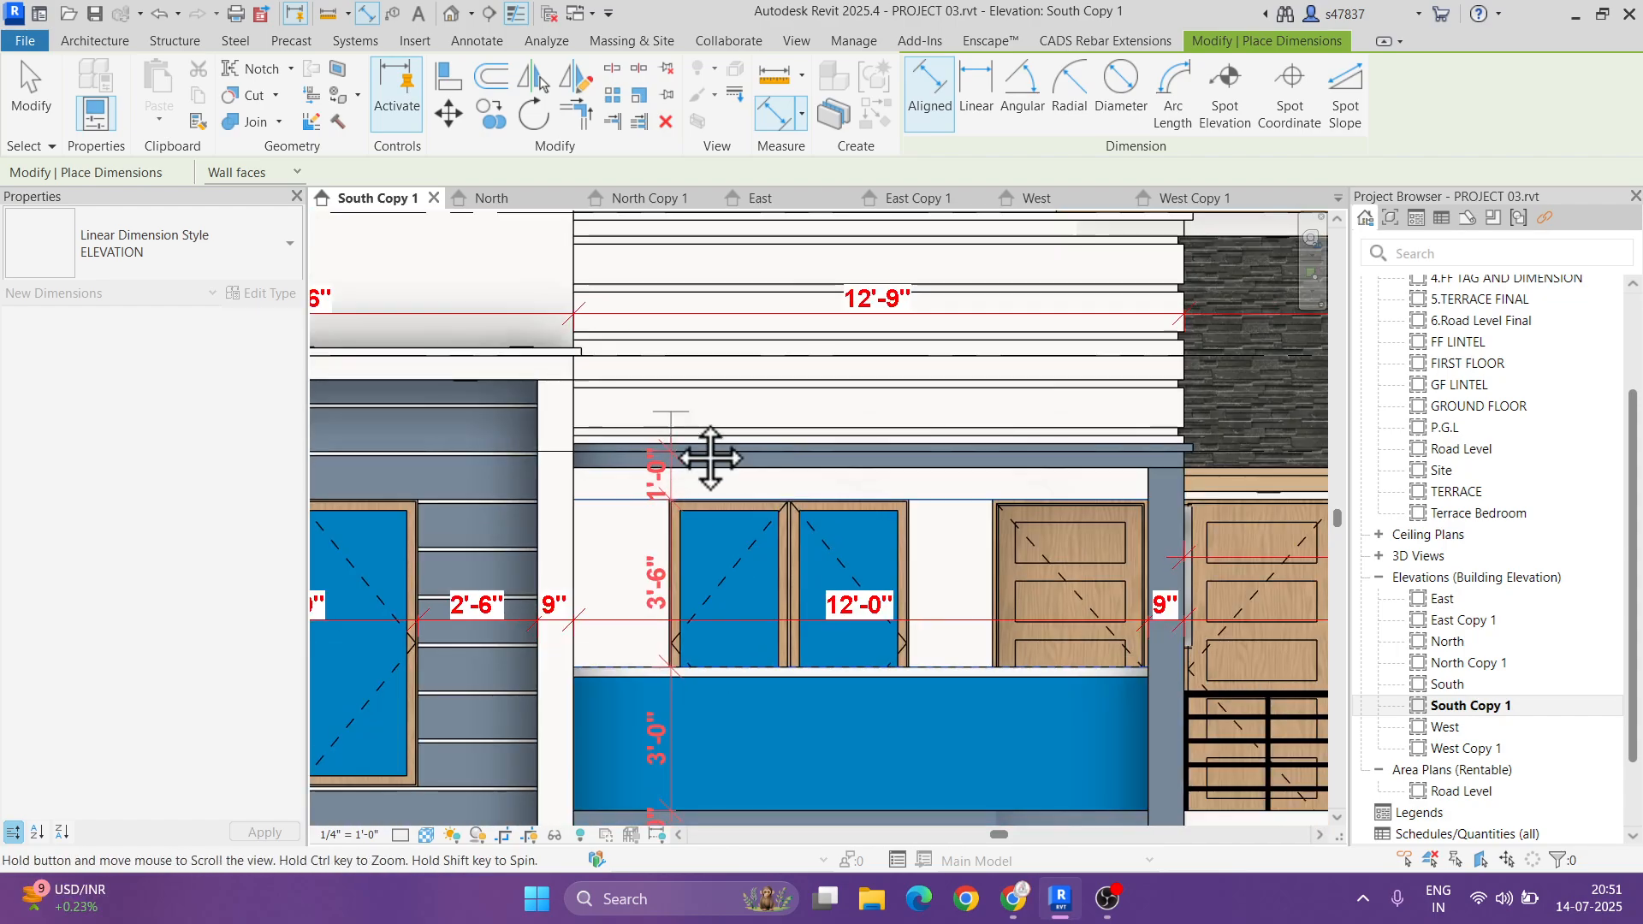
{"action": "middle_click_drag", "start_coordinate": [709, 462], "coordinate": [660, 623]}
{"action": "left_click", "coordinate": [656, 403]}
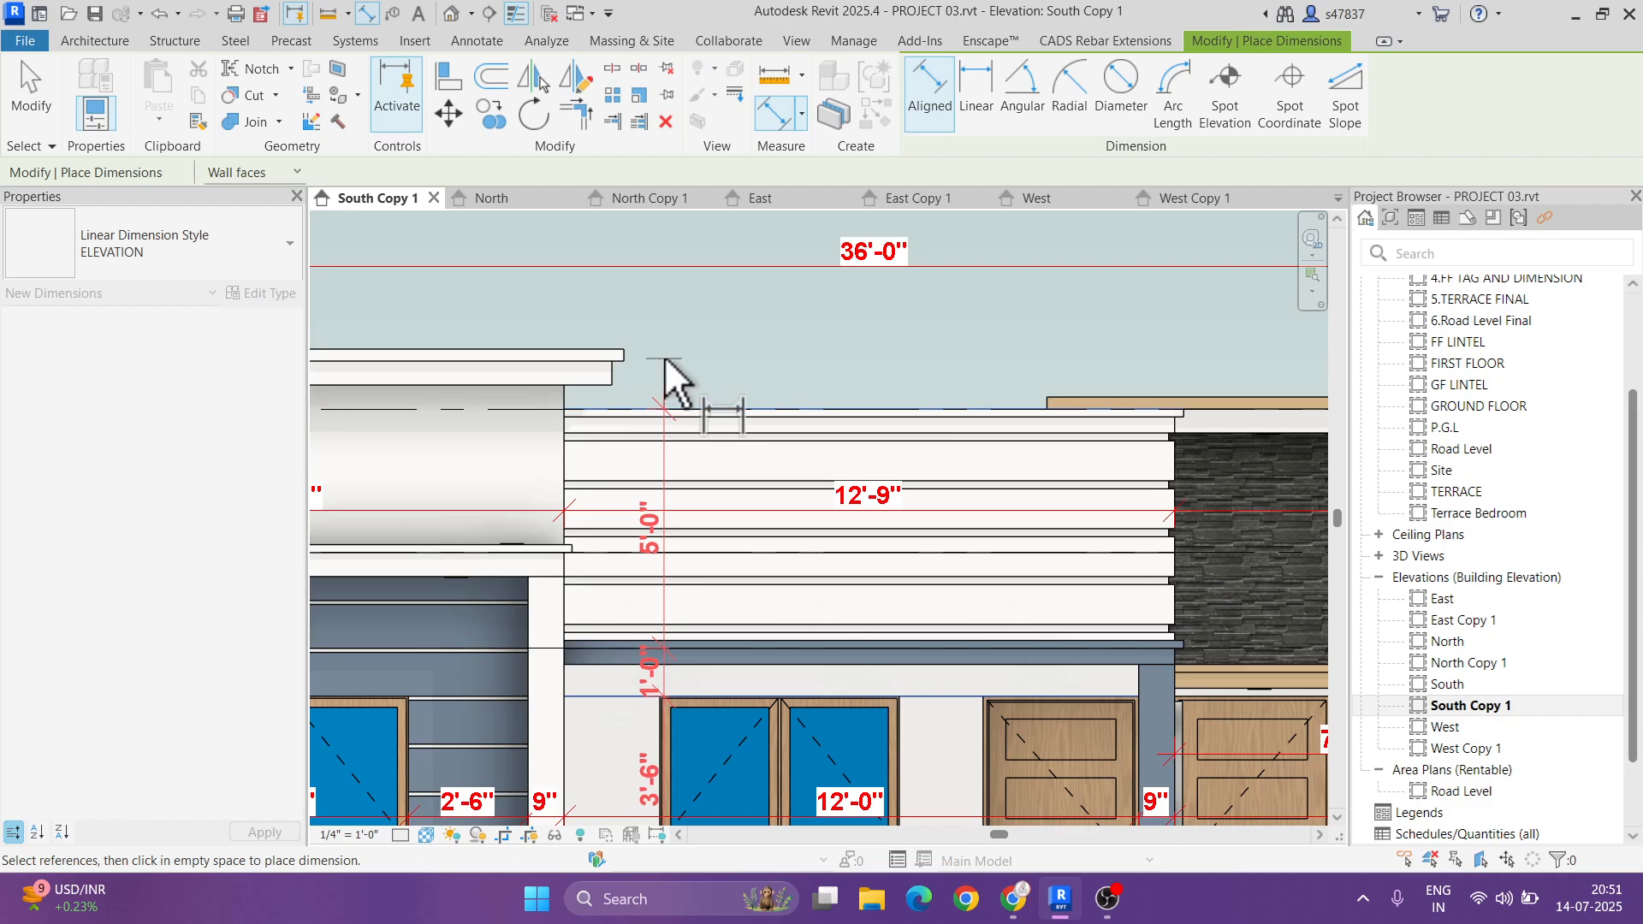
{"action": "left_click", "coordinate": [670, 396]}
{"action": "scroll", "coordinate": [838, 625], "scroll_direction": "down", "scroll_amount": 4}
- Place a vertical dimension string in the right bay from the paving through the wall base, lintel slab and stone block to the block's coping top
{"action": "scroll", "coordinate": [888, 537], "scroll_direction": "up", "scroll_amount": 2}
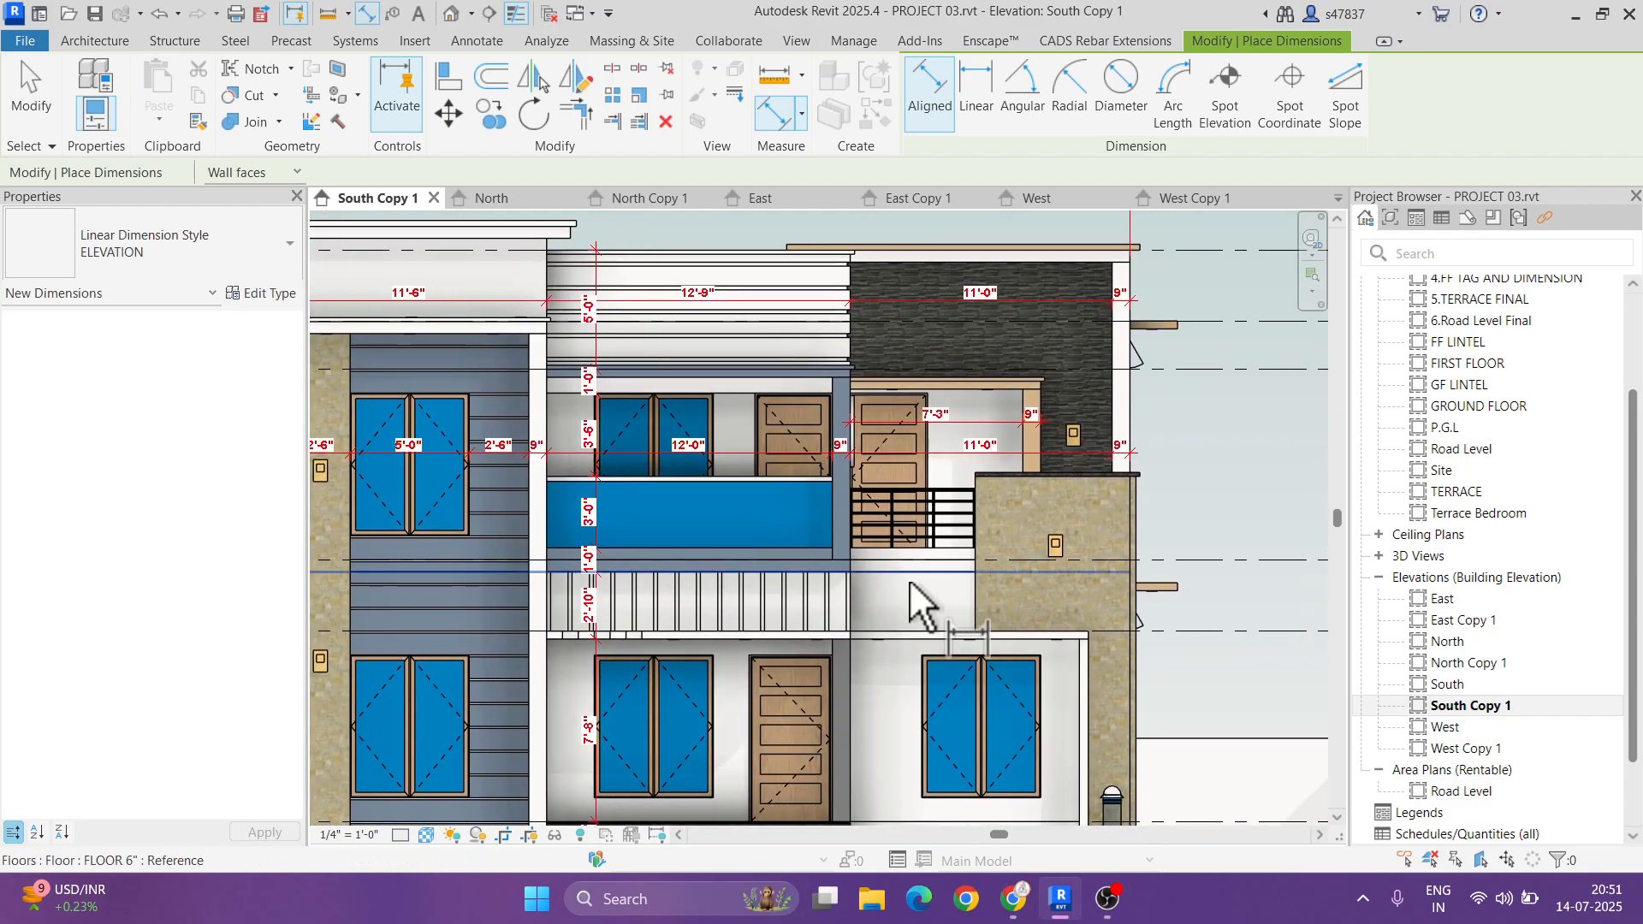
{"action": "scroll", "coordinate": [989, 680], "scroll_direction": "up", "scroll_amount": 2}
{"action": "scroll", "coordinate": [988, 777], "scroll_direction": "up", "scroll_amount": 4}
{"action": "left_click", "coordinate": [996, 773]}
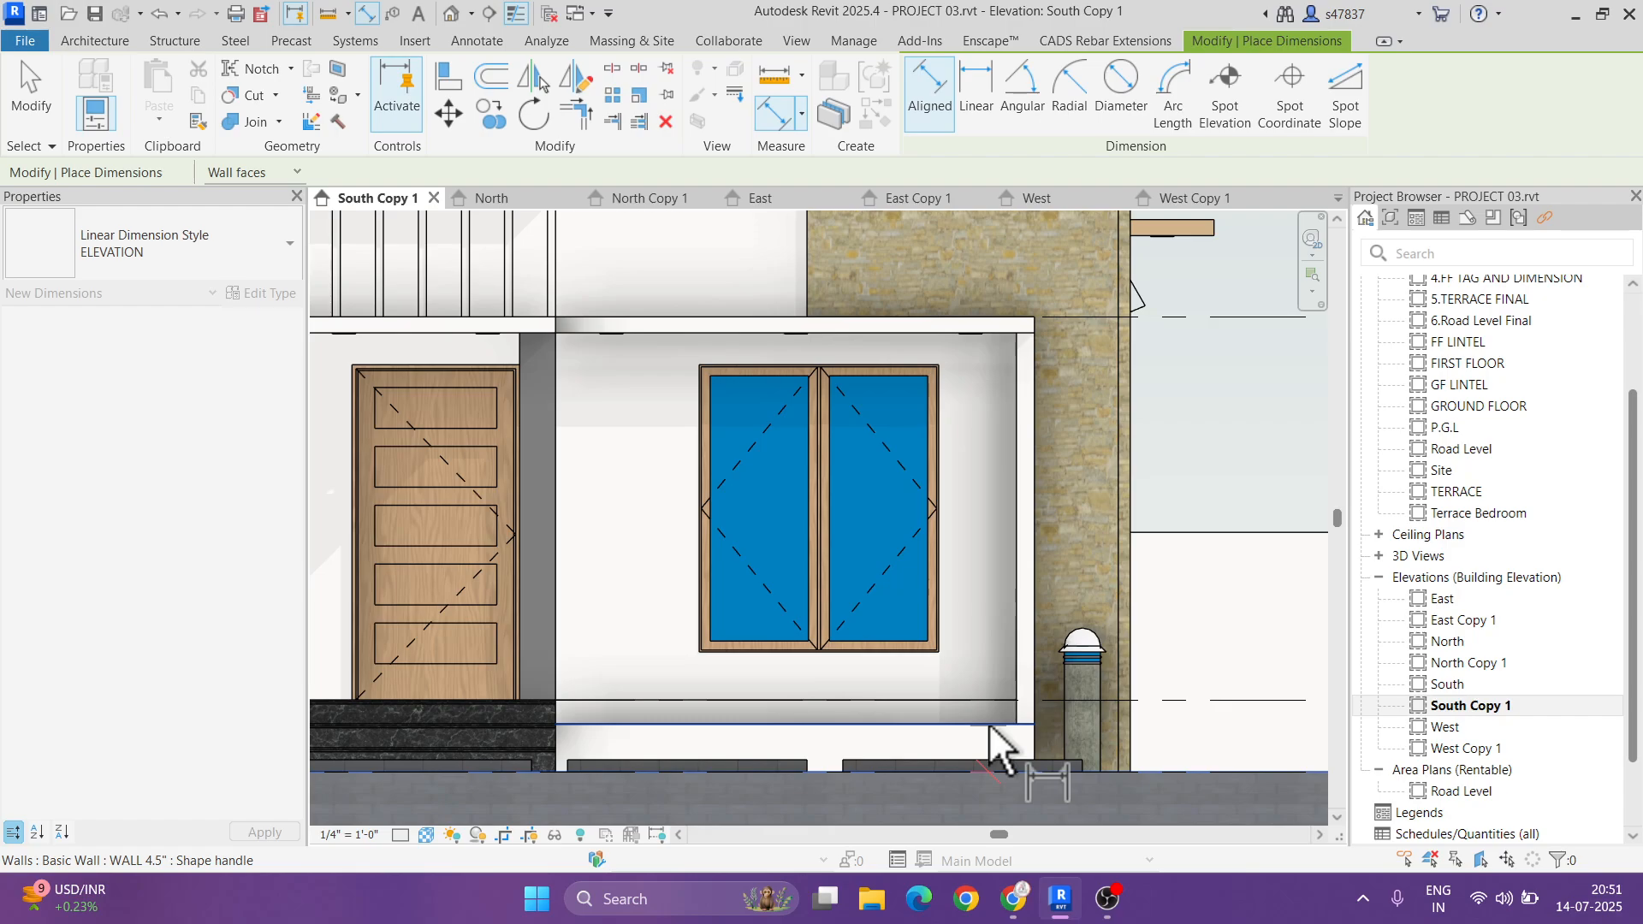
{"action": "left_click", "coordinate": [990, 725]}
{"action": "left_click", "coordinate": [998, 324]}
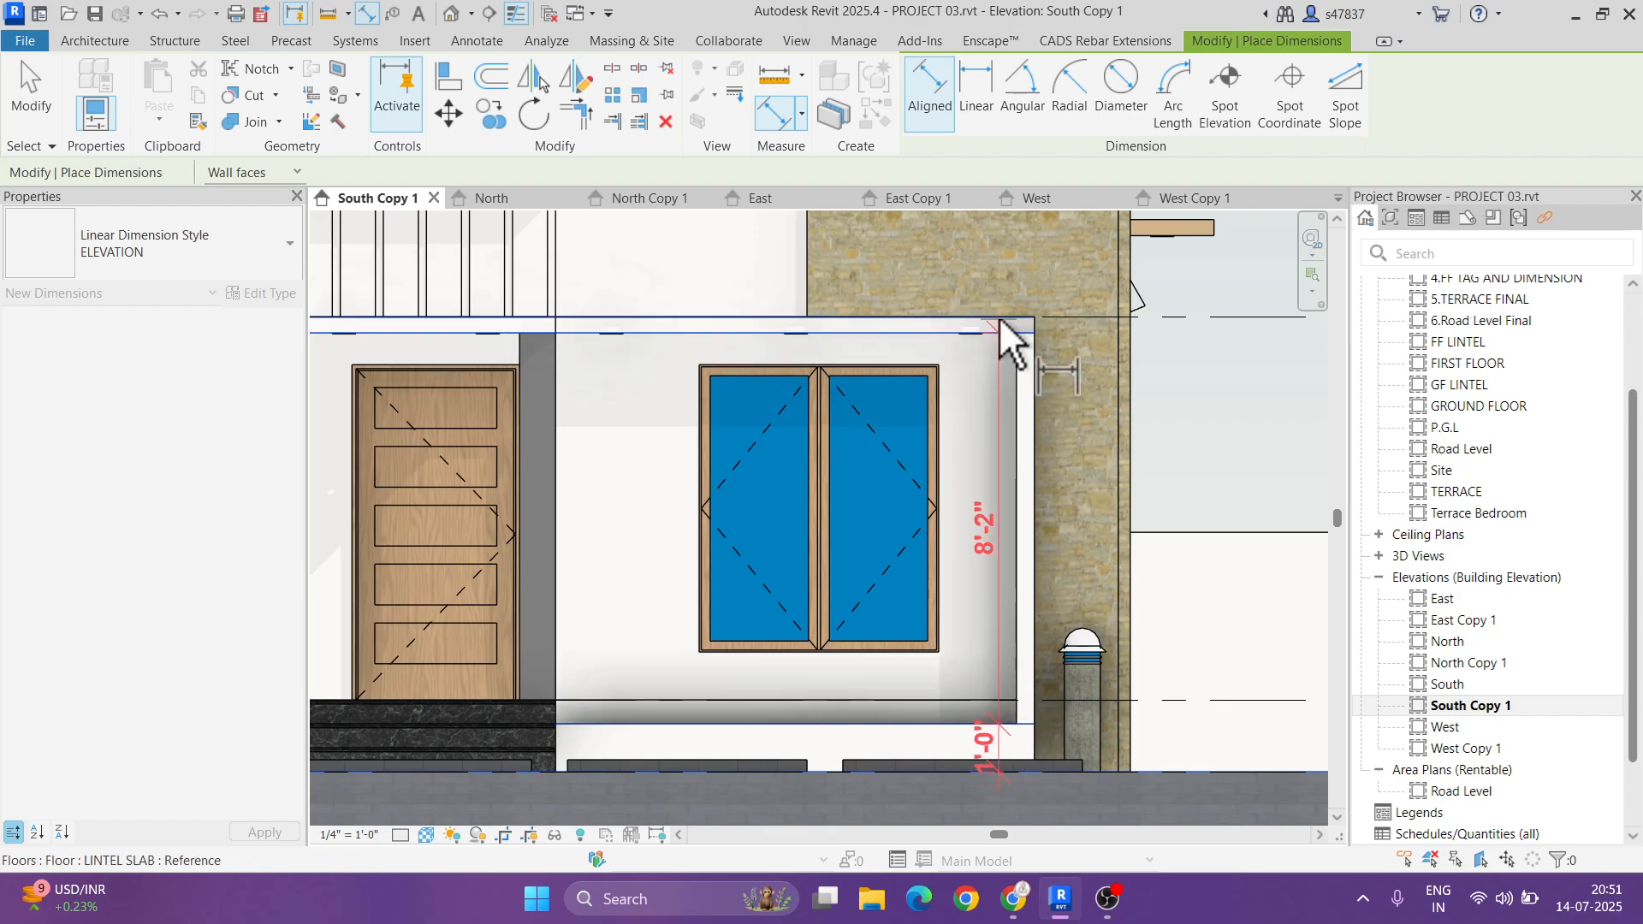
{"action": "left_click", "coordinate": [999, 316]}
{"action": "middle_click_drag", "start_coordinate": [999, 316], "coordinate": [931, 598]}
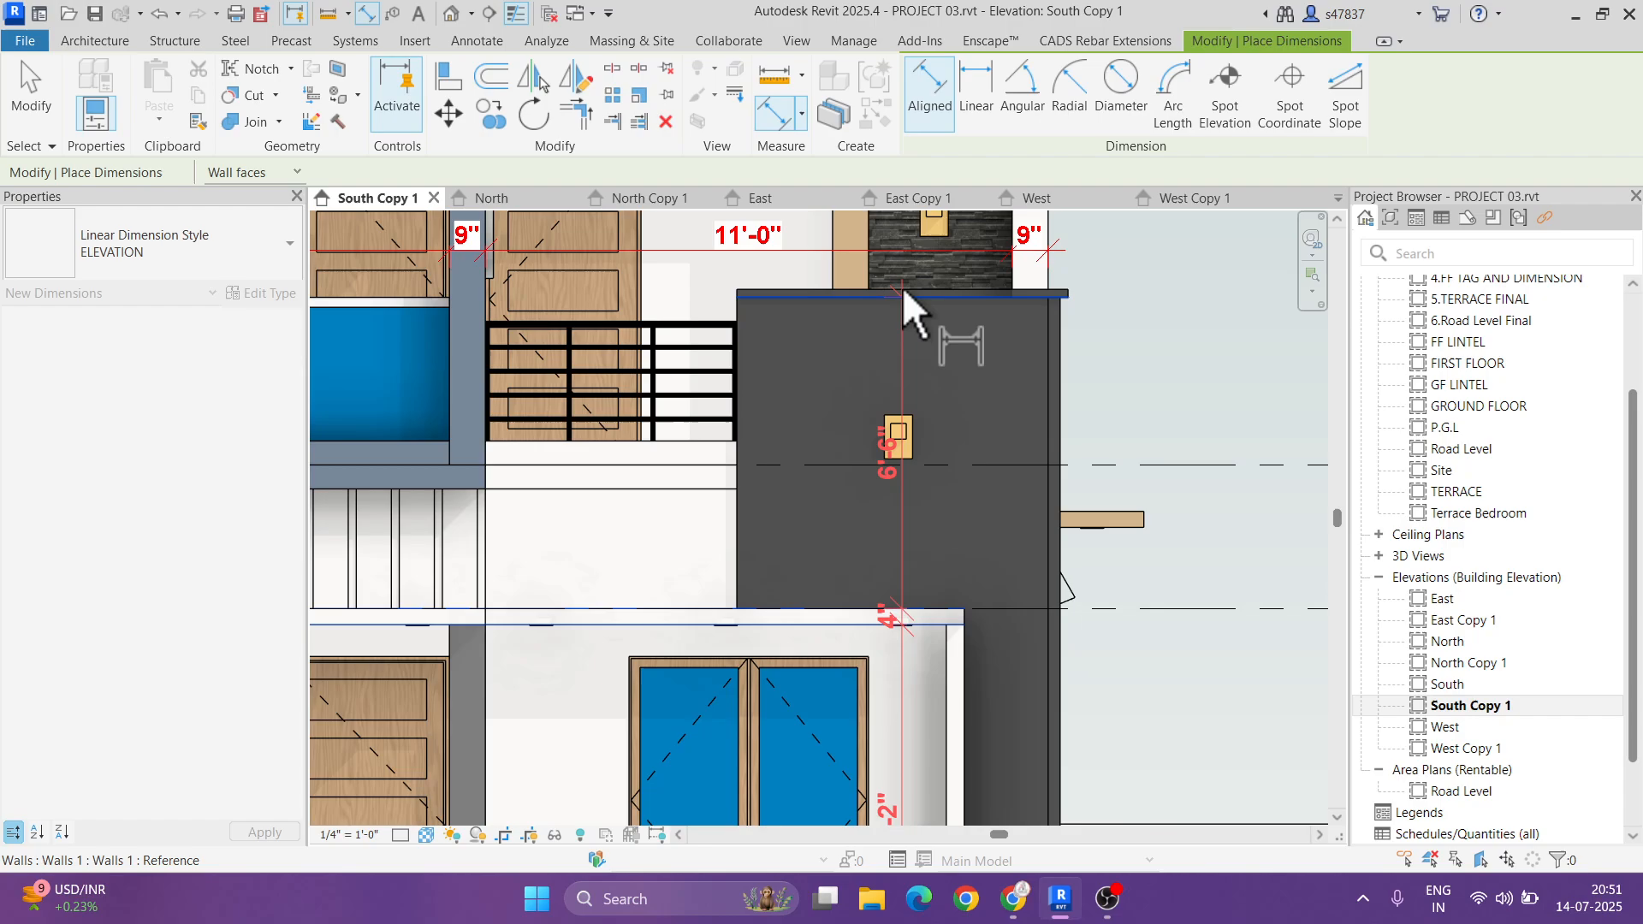
{"action": "left_click", "coordinate": [903, 289]}
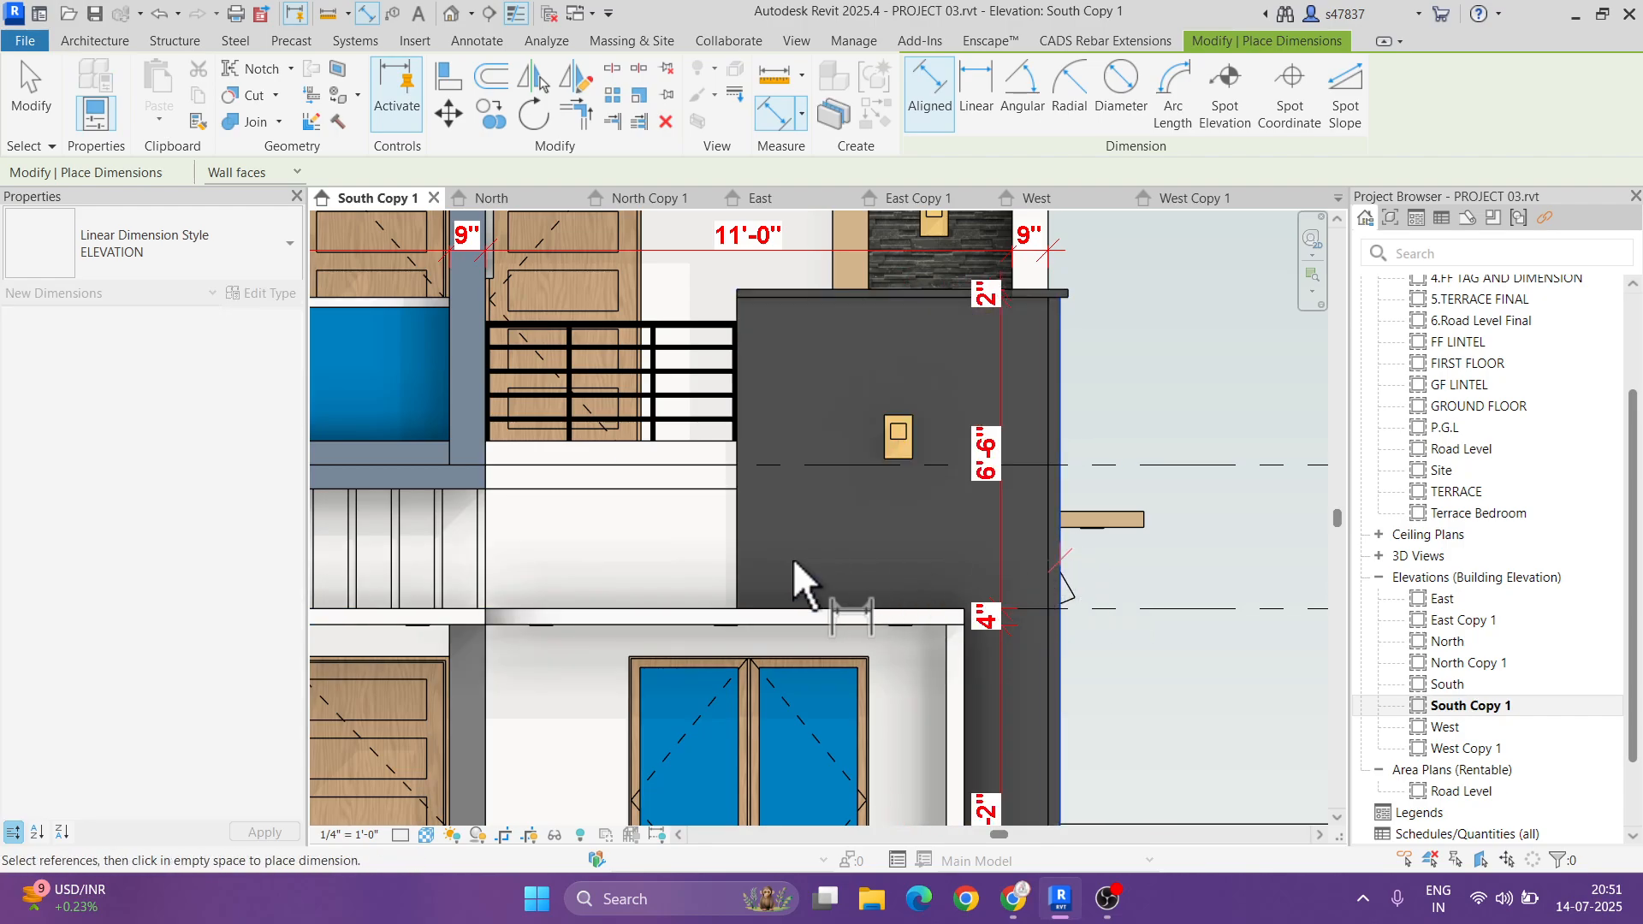
- Place a horizontal string between the floors across the right stone block, white wall section, slatted section, left siding and stone strip to the outer wall
{"action": "left_click", "coordinate": [738, 556]}
{"action": "scroll", "coordinate": [771, 569], "scroll_direction": "up", "scroll_amount": 3}
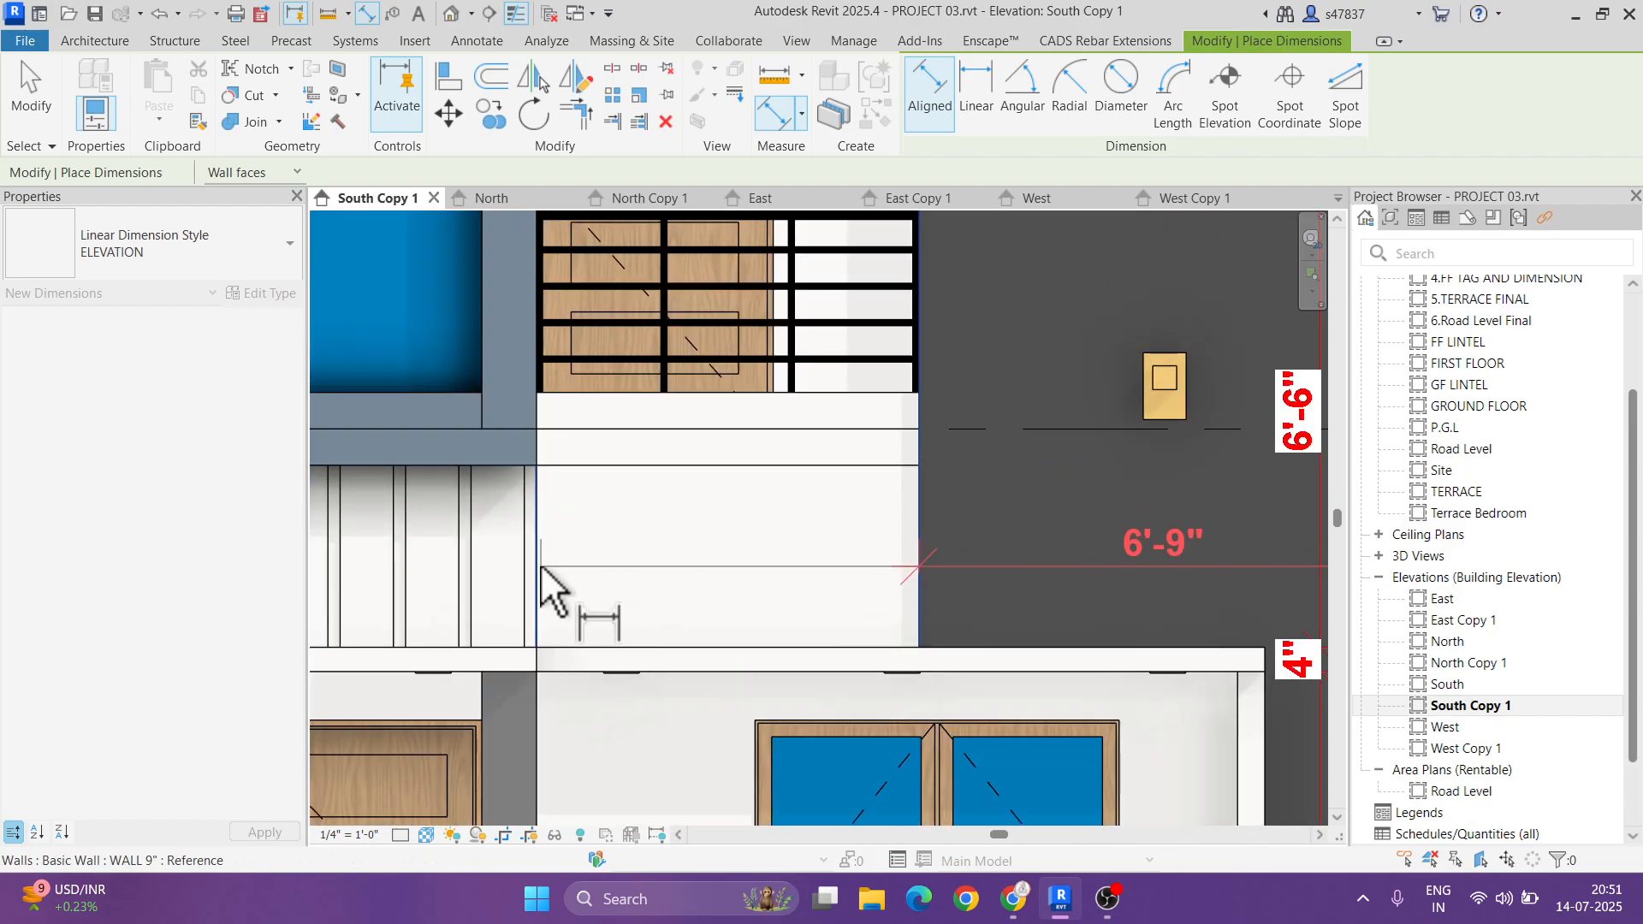
{"action": "scroll", "coordinate": [556, 587], "scroll_direction": "down", "scroll_amount": 3}
{"action": "scroll", "coordinate": [598, 587], "scroll_direction": "up", "scroll_amount": 3}
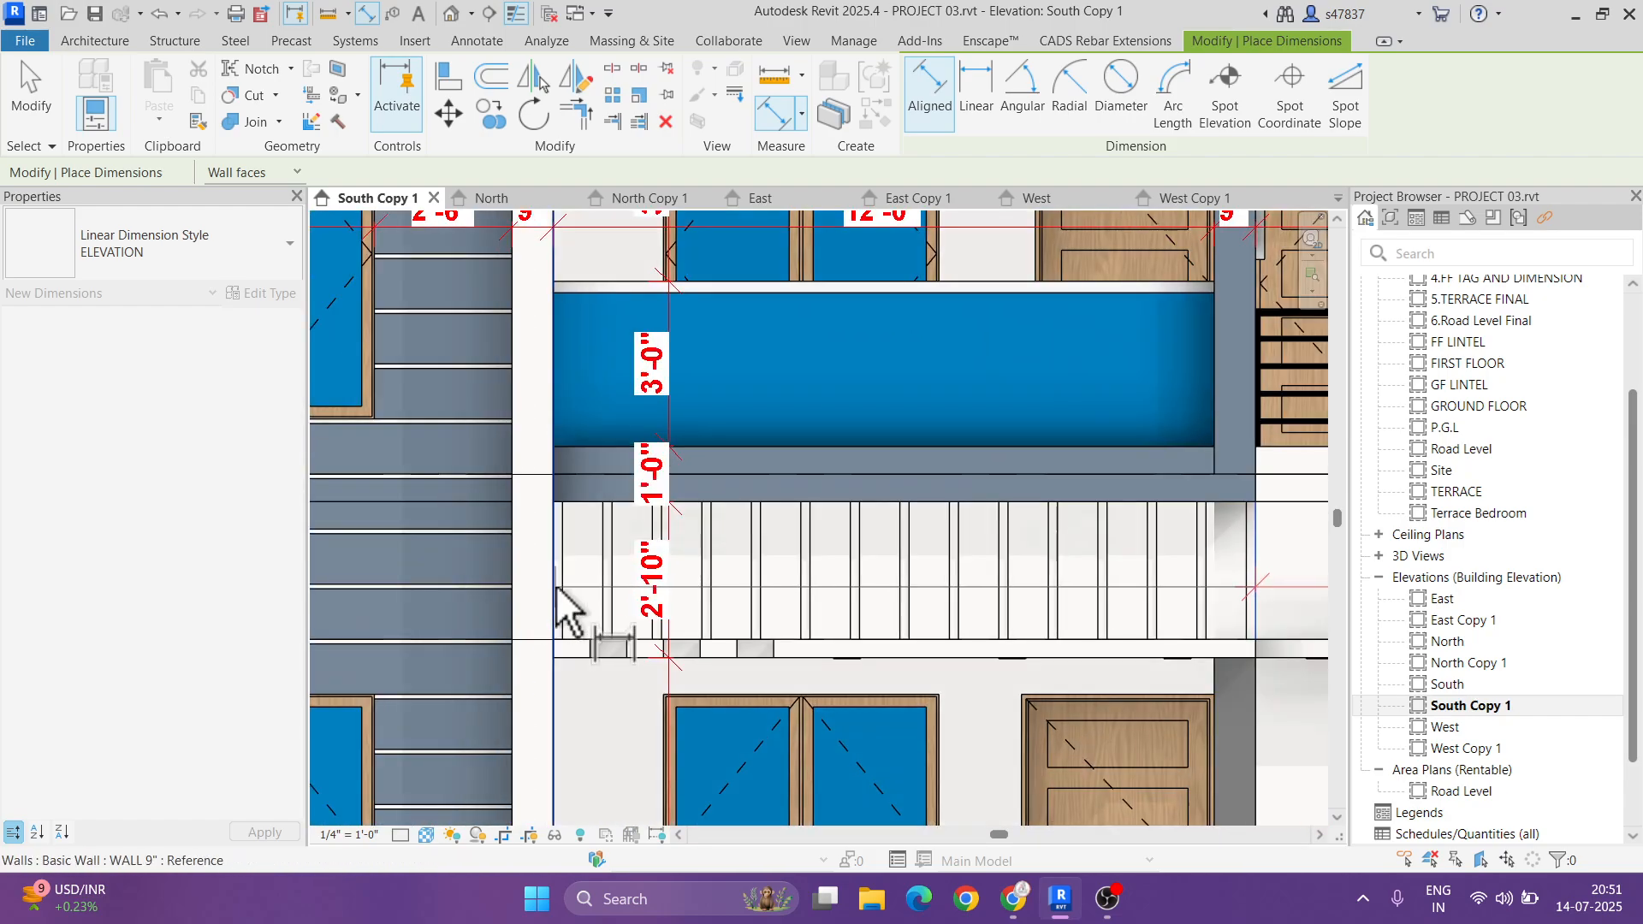
{"action": "scroll", "coordinate": [514, 582], "scroll_direction": "down", "scroll_amount": 3}
{"action": "scroll", "coordinate": [721, 585], "scroll_direction": "up", "scroll_amount": 4}
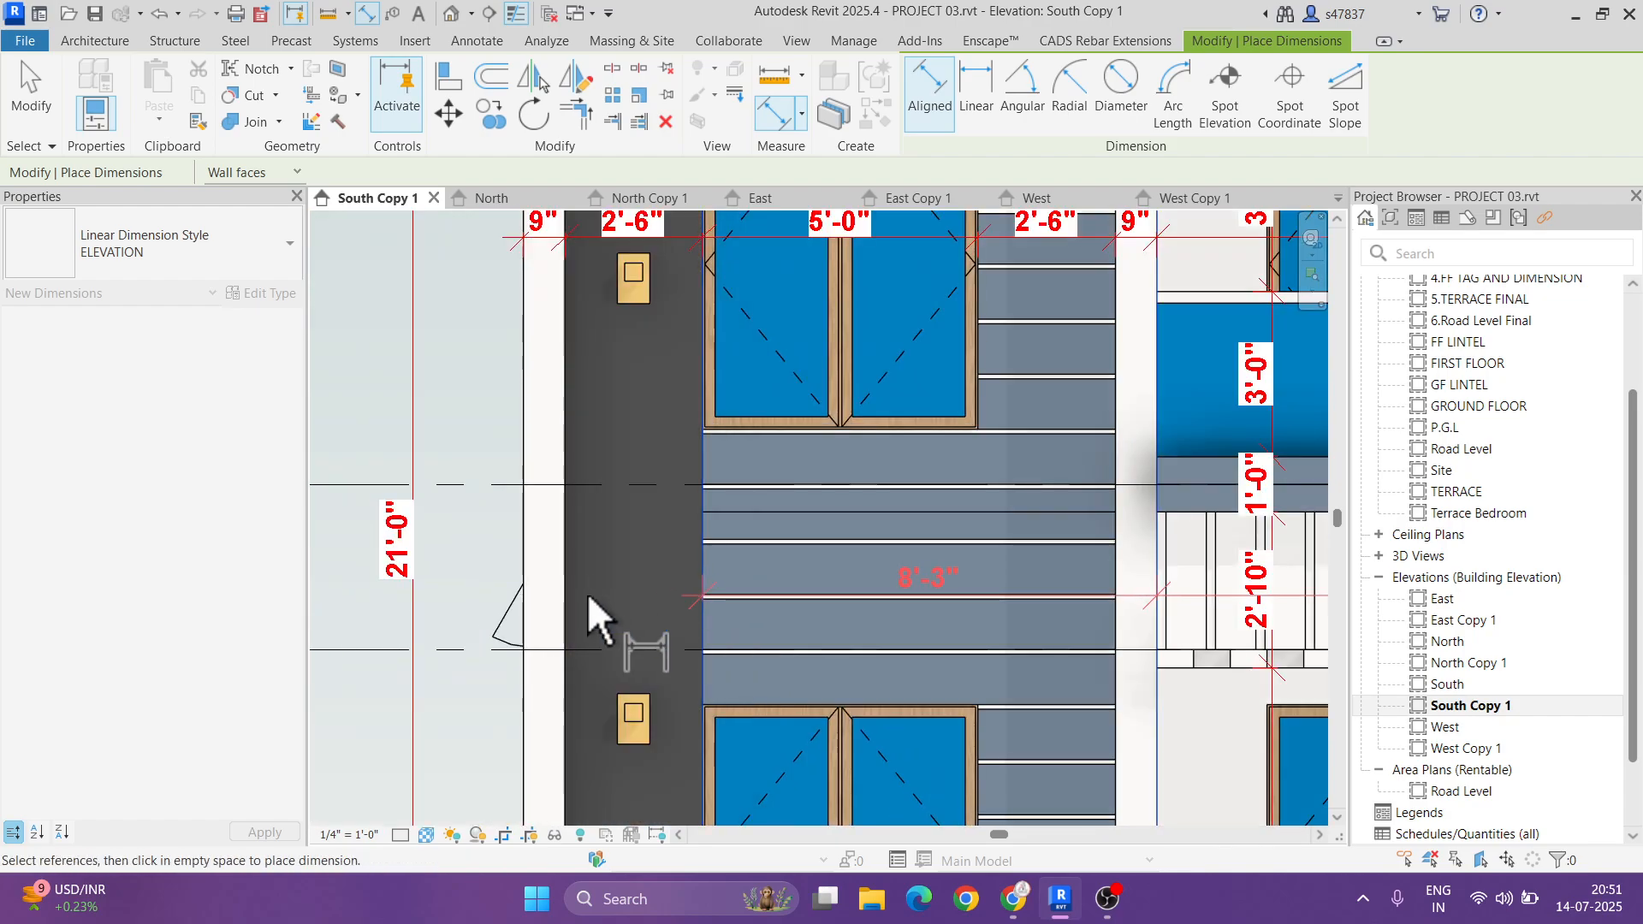
{"action": "left_click", "coordinate": [701, 588]}
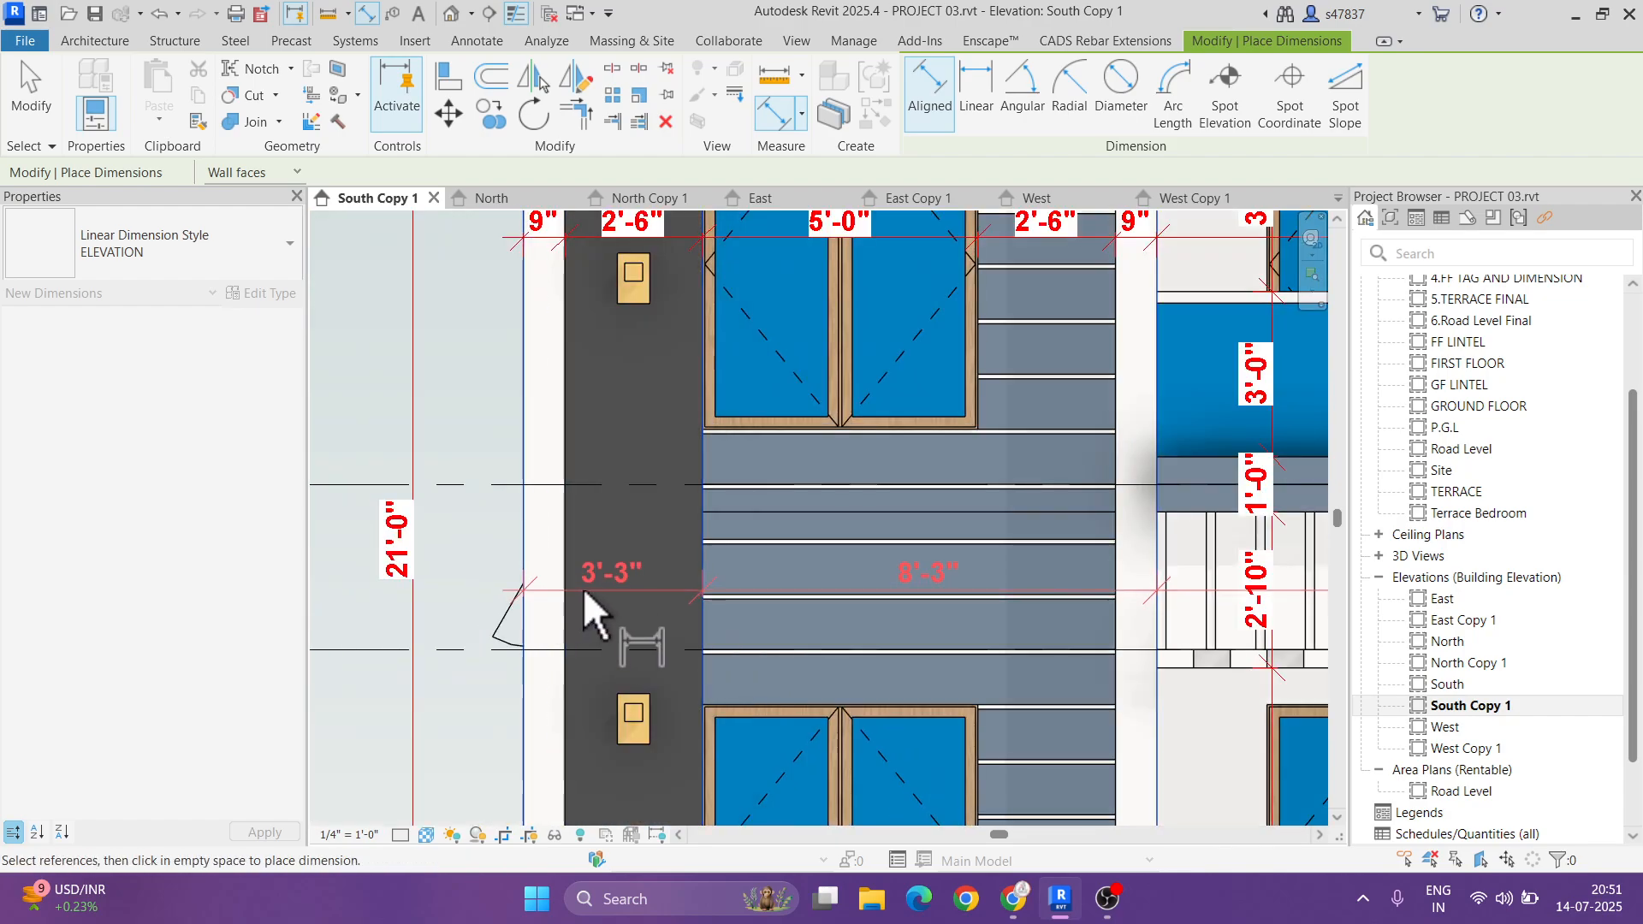
{"action": "left_click", "coordinate": [583, 590]}
{"action": "key", "text": "Escape"}
{"action": "key", "text": "Escape"}
- Try to run a vertical dimension string up the left bay from the paving through both windows to the underside of the slab above
{"action": "scroll", "coordinate": [671, 606], "scroll_direction": "down", "scroll_amount": 5}
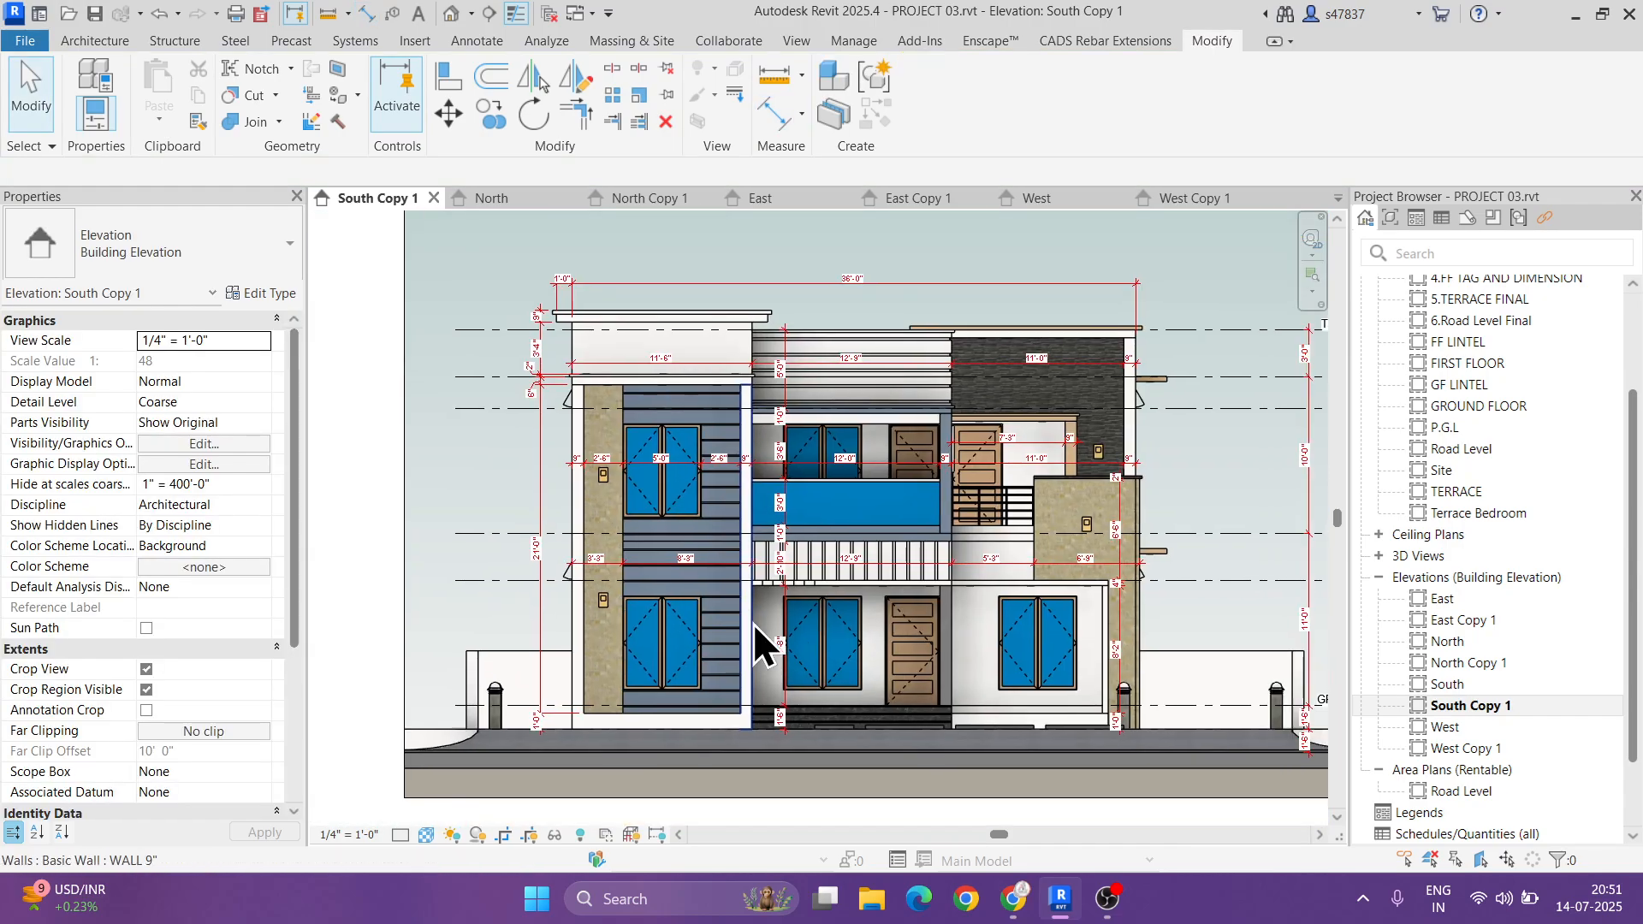
{"action": "key", "text": "d"}
{"action": "key", "text": "i"}
{"action": "scroll", "coordinate": [671, 684], "scroll_direction": "up", "scroll_amount": 6}
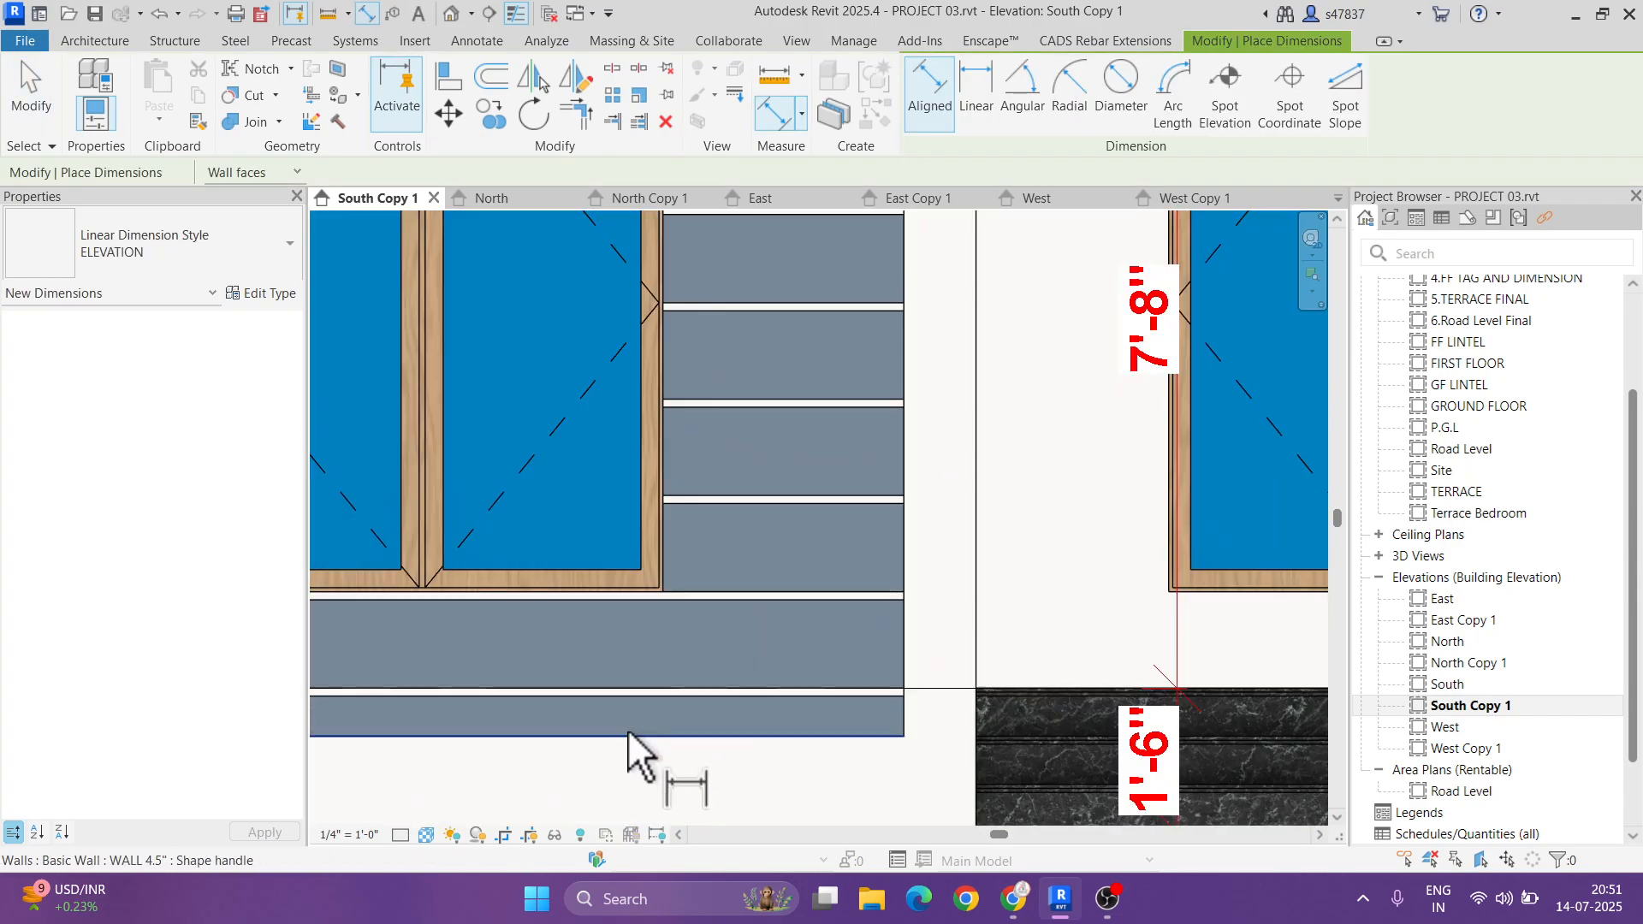
{"action": "middle_click_drag", "start_coordinate": [628, 729], "coordinate": [680, 527]}
{"action": "scroll", "coordinate": [670, 522], "scroll_direction": "up", "scroll_amount": 3, "text": "ctrl"}
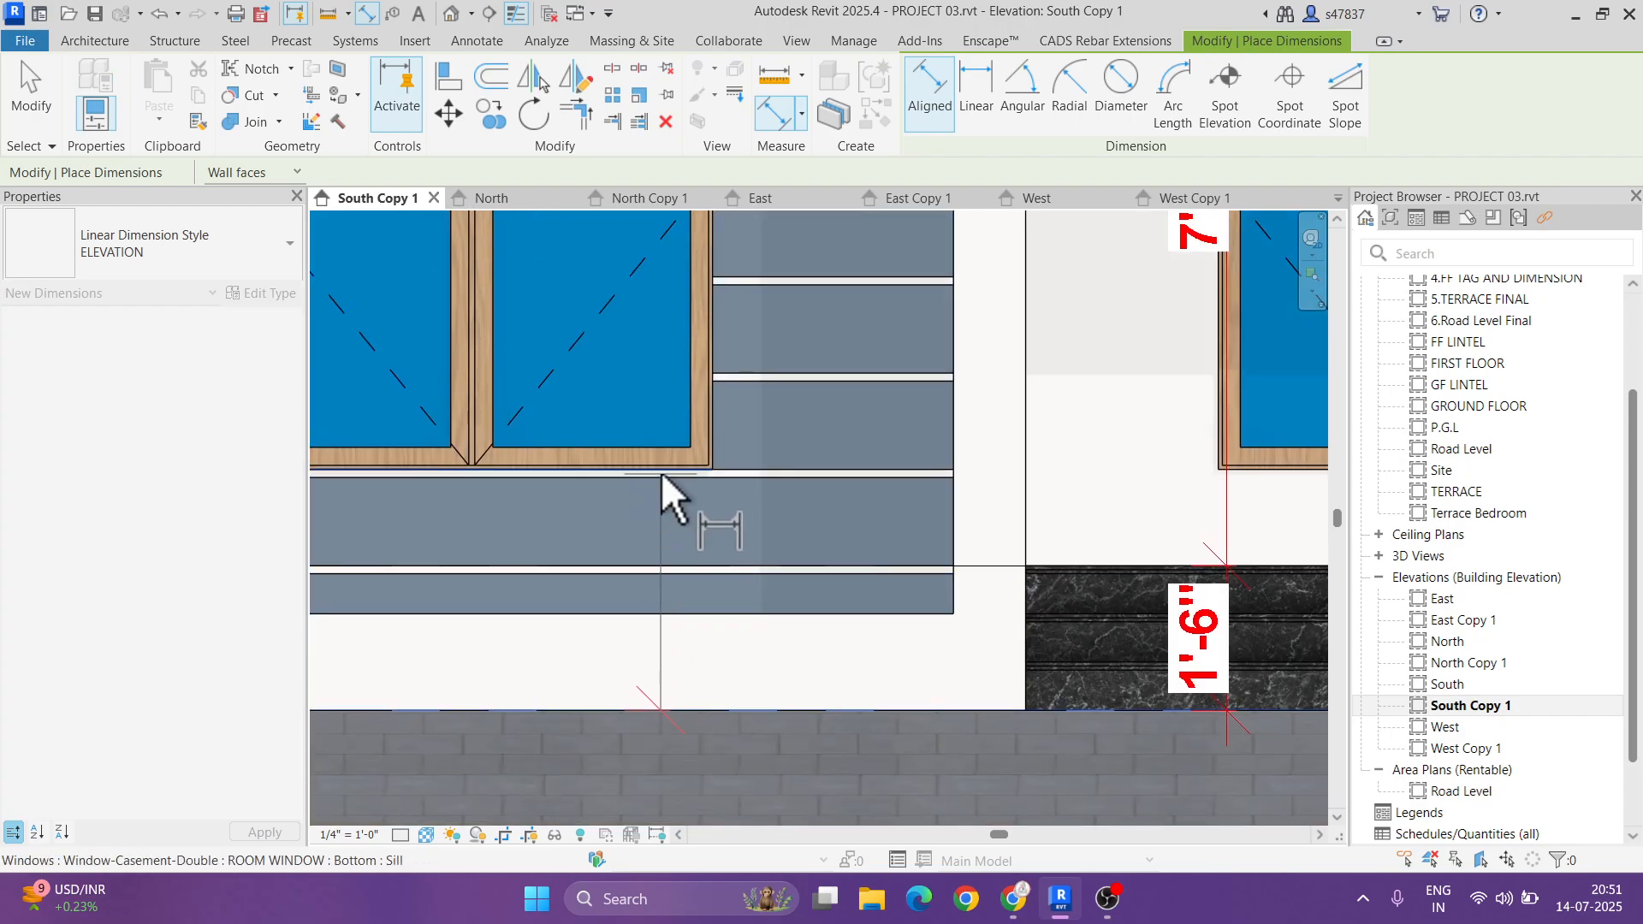
{"action": "scroll", "coordinate": [664, 448], "scroll_direction": "down", "scroll_amount": 3}
{"action": "middle_click_drag", "start_coordinate": [675, 457], "coordinate": [705, 776]}
{"action": "scroll", "coordinate": [695, 506], "scroll_direction": "down", "scroll_amount": 2}
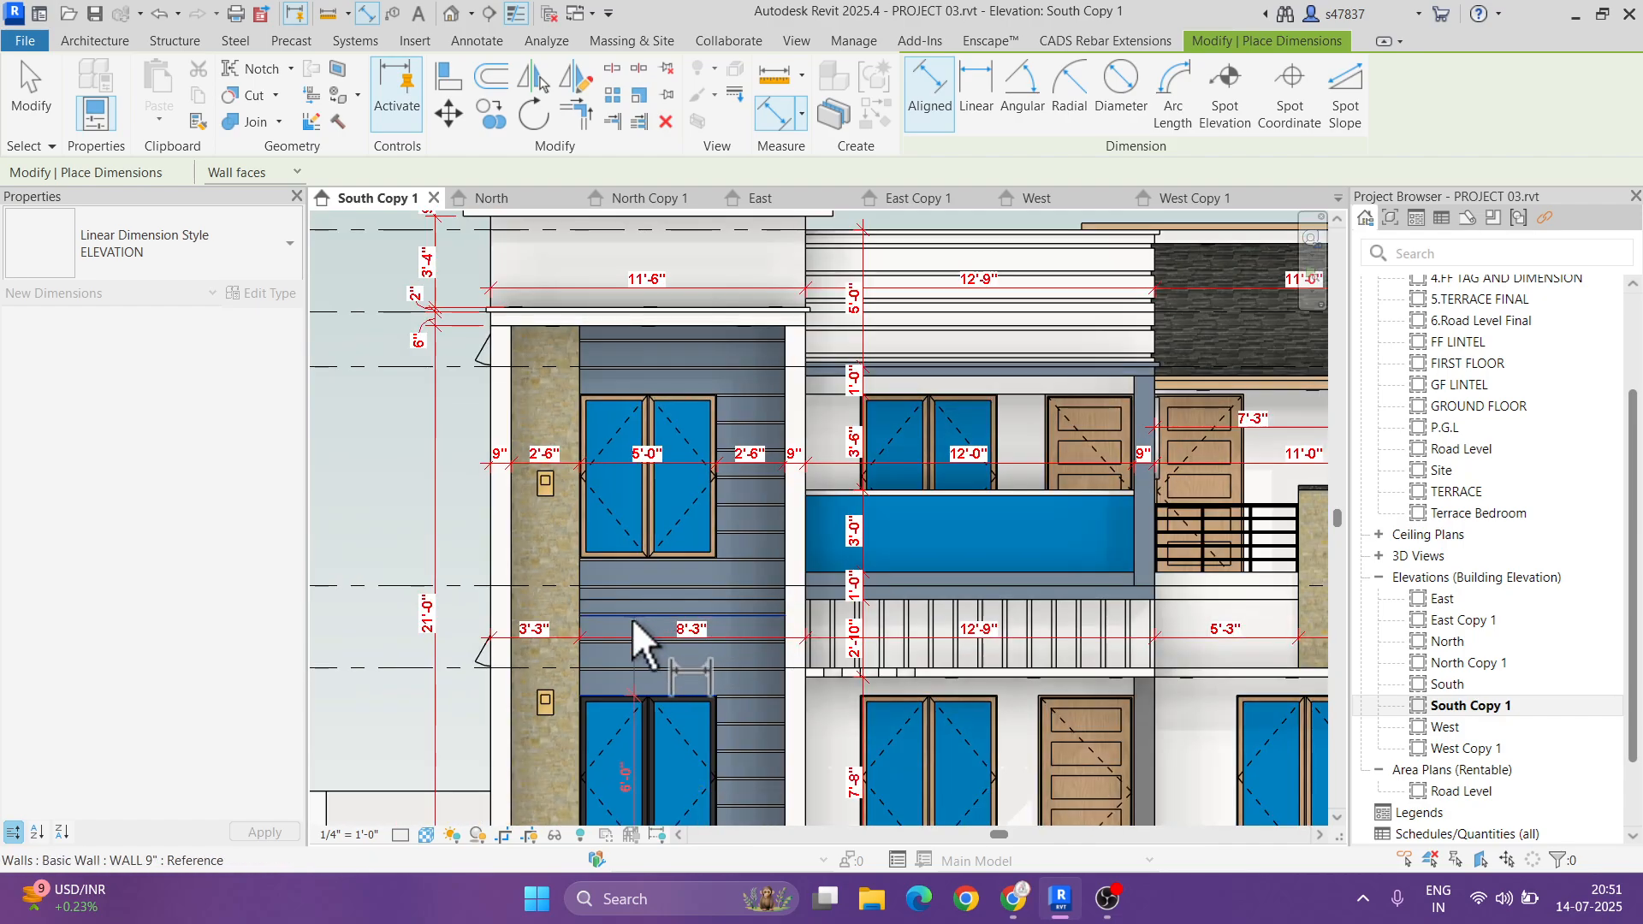
{"action": "scroll", "coordinate": [707, 585], "scroll_direction": "up", "scroll_amount": 2}
{"action": "scroll", "coordinate": [708, 563], "scroll_direction": "up", "scroll_amount": 2}
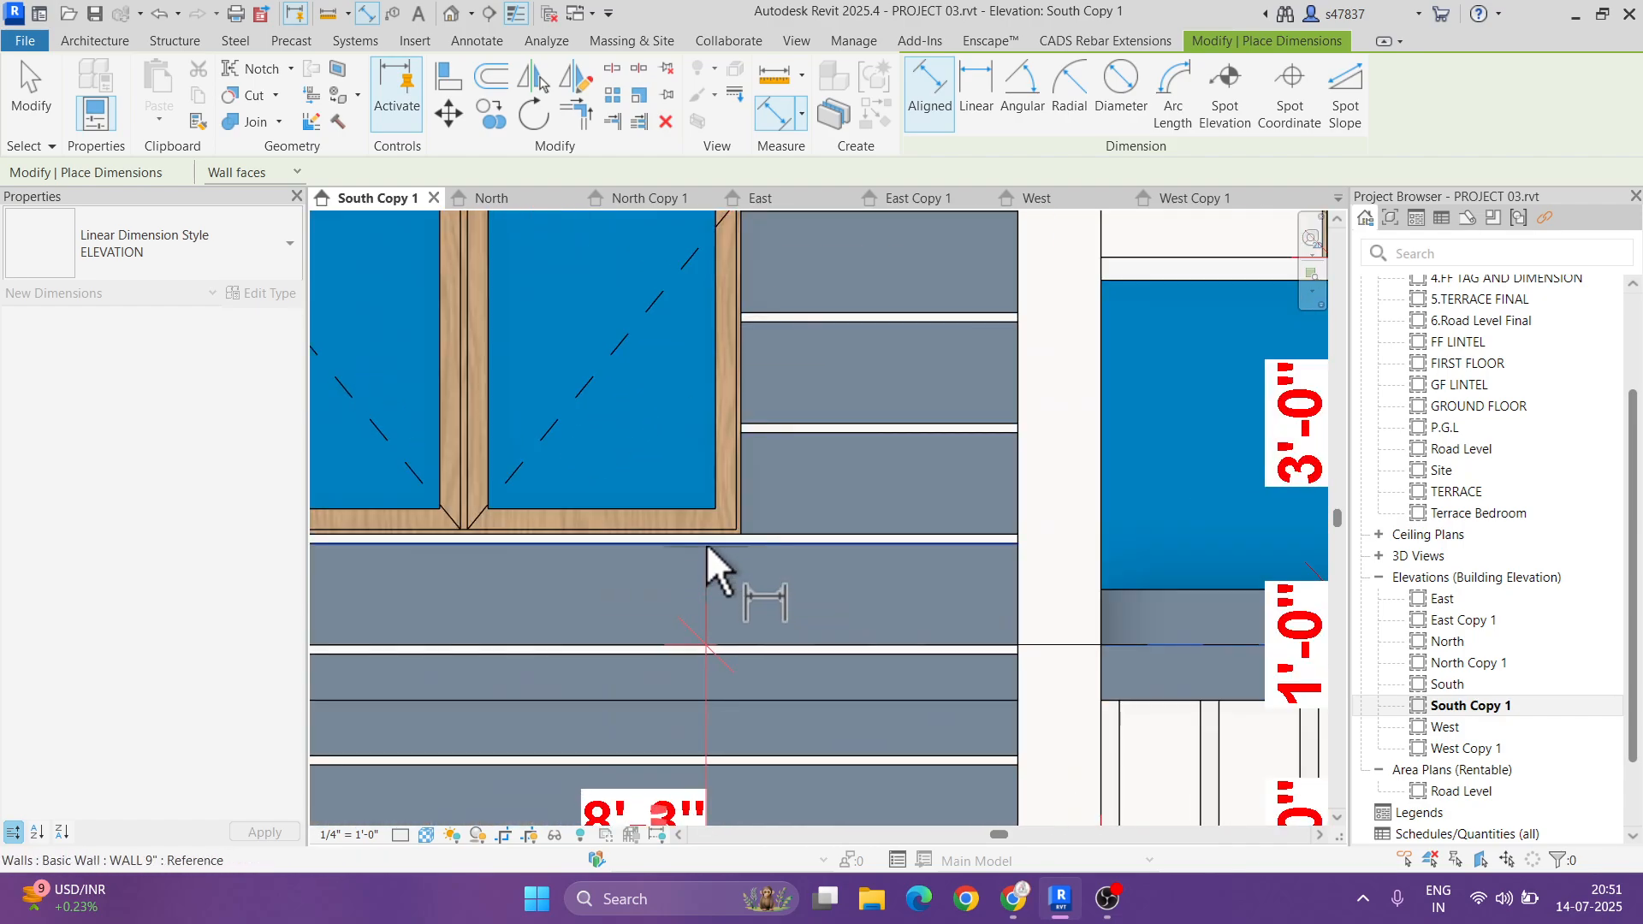
{"action": "scroll", "coordinate": [706, 534], "scroll_direction": "down", "scroll_amount": 2}
{"action": "middle_click_drag", "start_coordinate": [706, 534], "coordinate": [716, 478]}
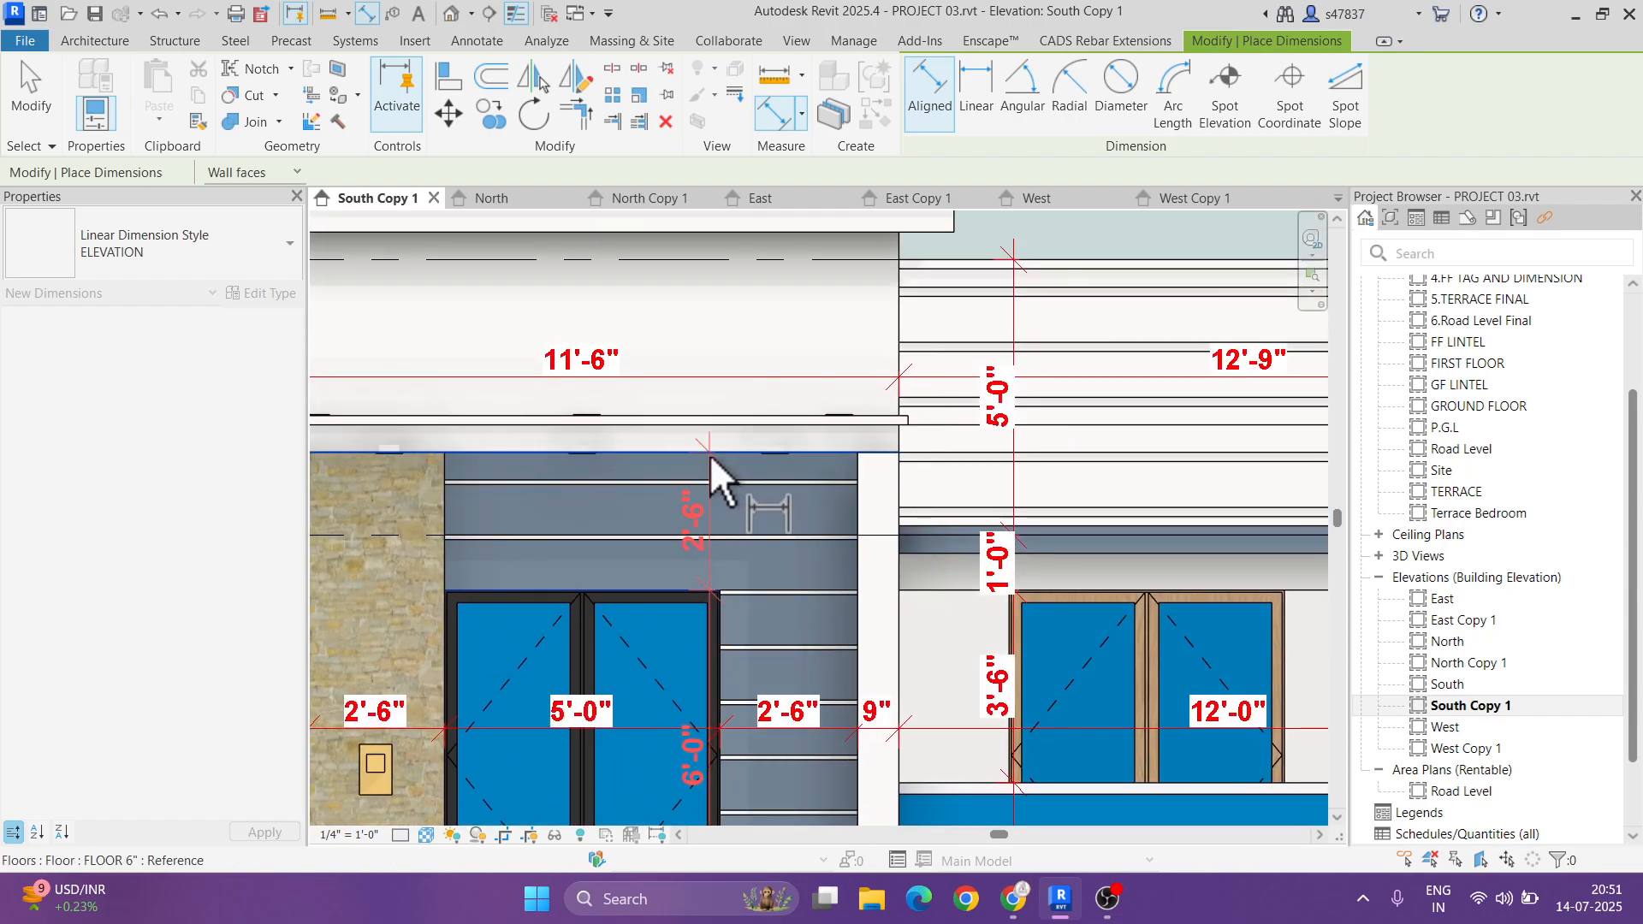
{"action": "scroll", "coordinate": [711, 454], "scroll_direction": "down", "scroll_amount": 1}
{"action": "scroll", "coordinate": [737, 499], "scroll_direction": "down", "scroll_amount": 3}
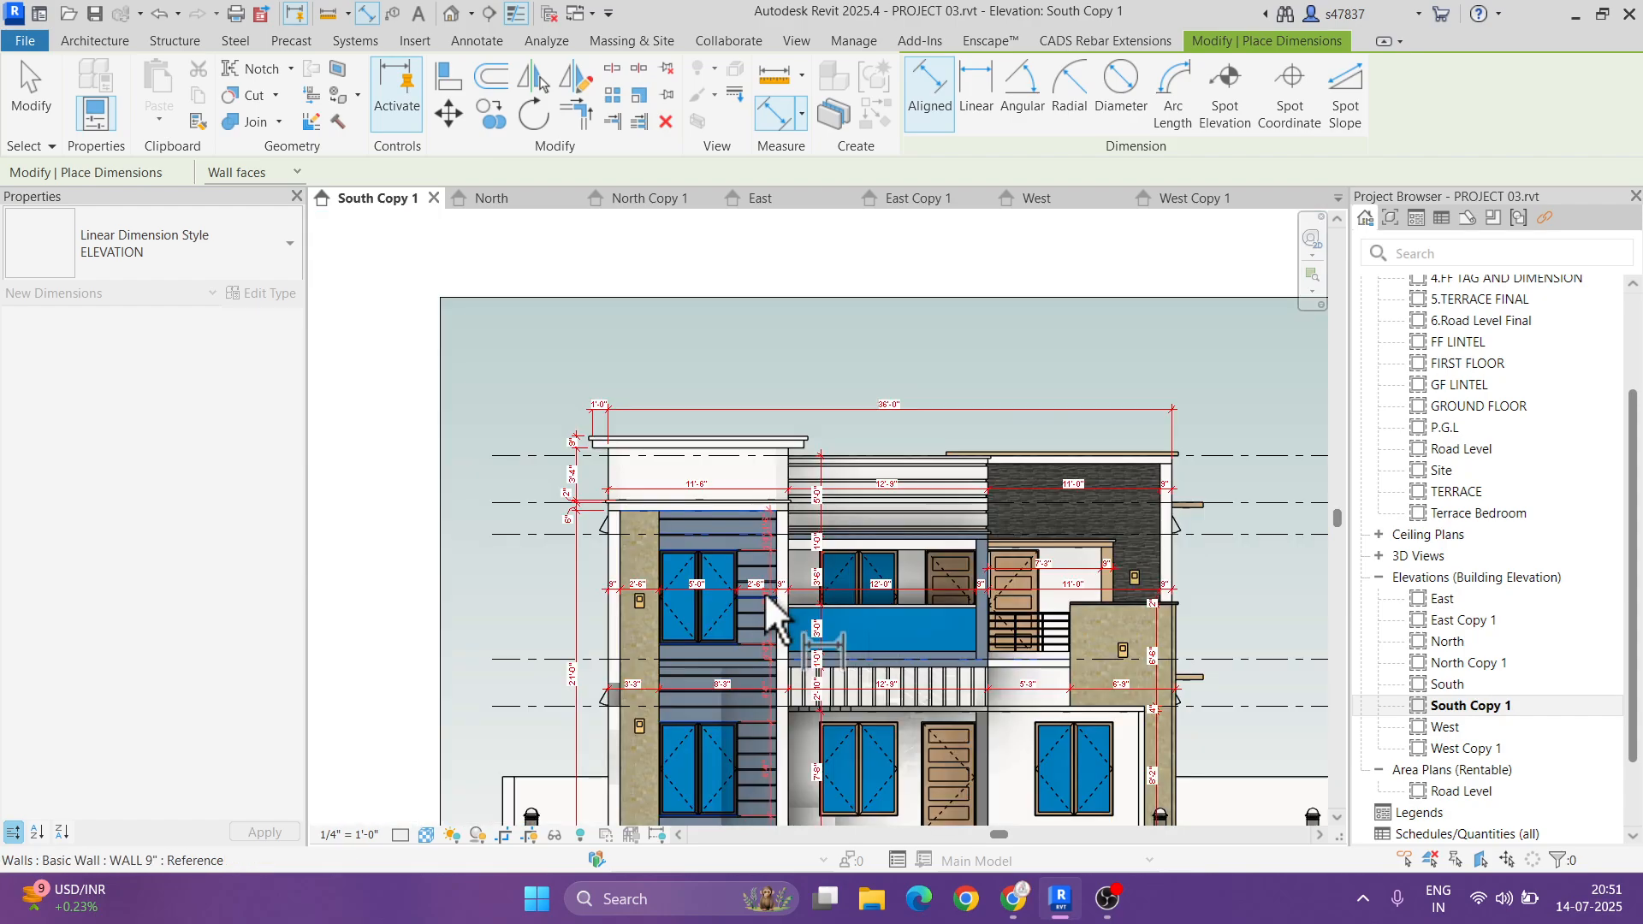
- Start a vertical dimension string in the left bay from the paving through the ground-floor window's sill and head
{"action": "scroll", "coordinate": [763, 592], "scroll_direction": "up", "scroll_amount": 2}
{"action": "scroll", "coordinate": [746, 548], "scroll_direction": "up", "scroll_amount": 5}
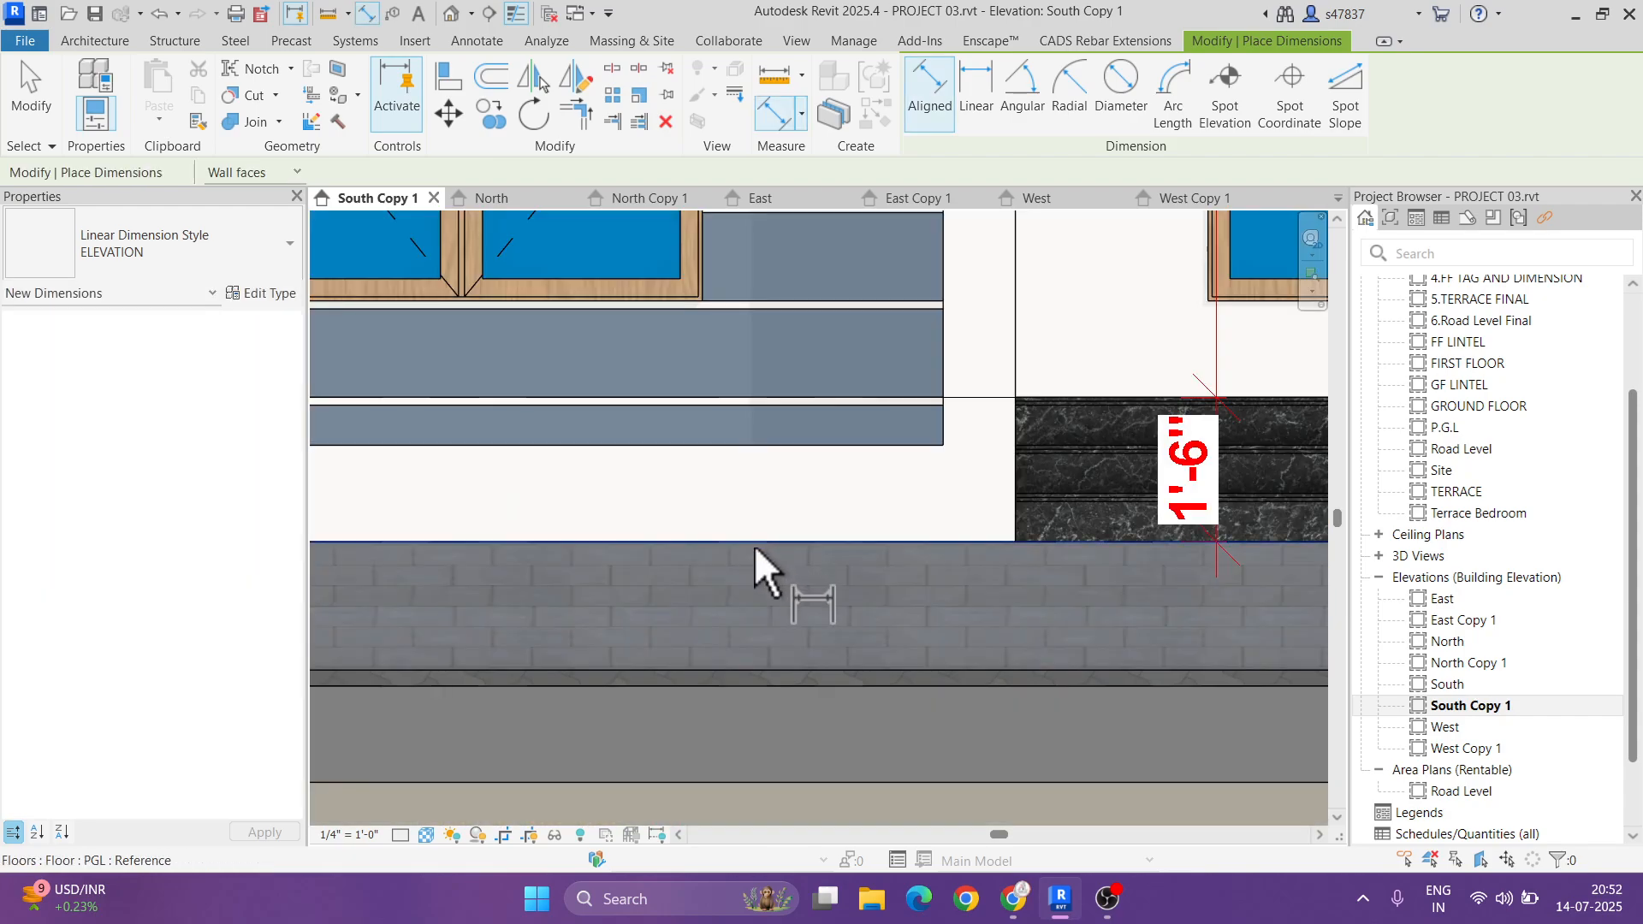
{"action": "scroll", "coordinate": [655, 393], "scroll_direction": "down", "scroll_amount": 3}
{"action": "scroll", "coordinate": [660, 633], "scroll_direction": "up", "scroll_amount": 2}
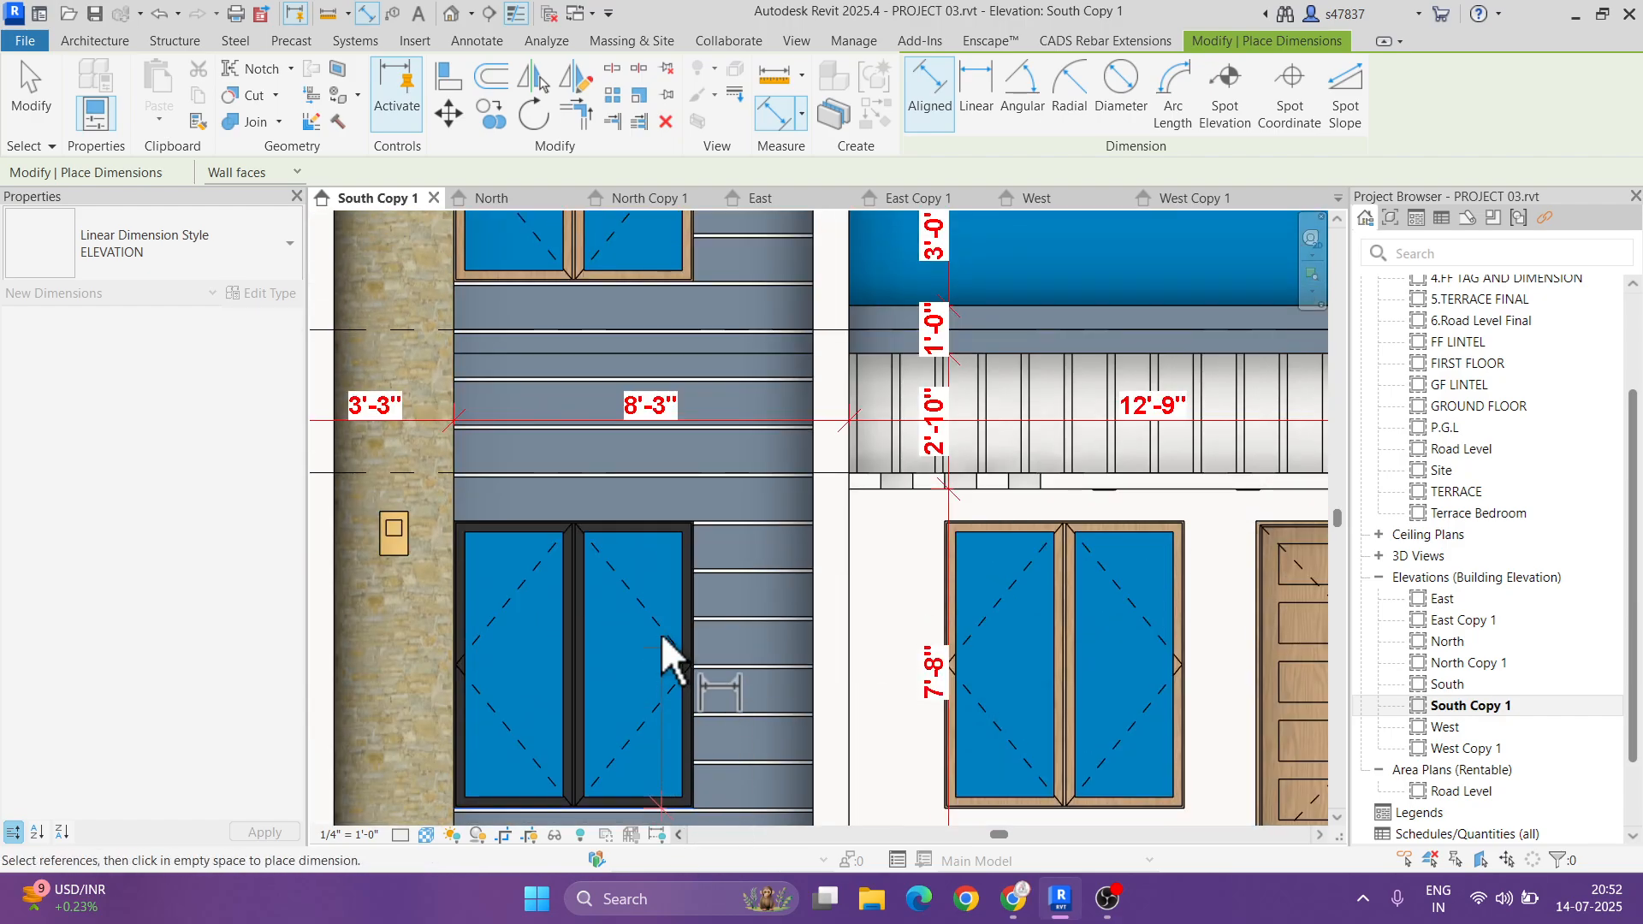
{"action": "scroll", "coordinate": [681, 573], "scroll_direction": "down", "scroll_amount": 1}
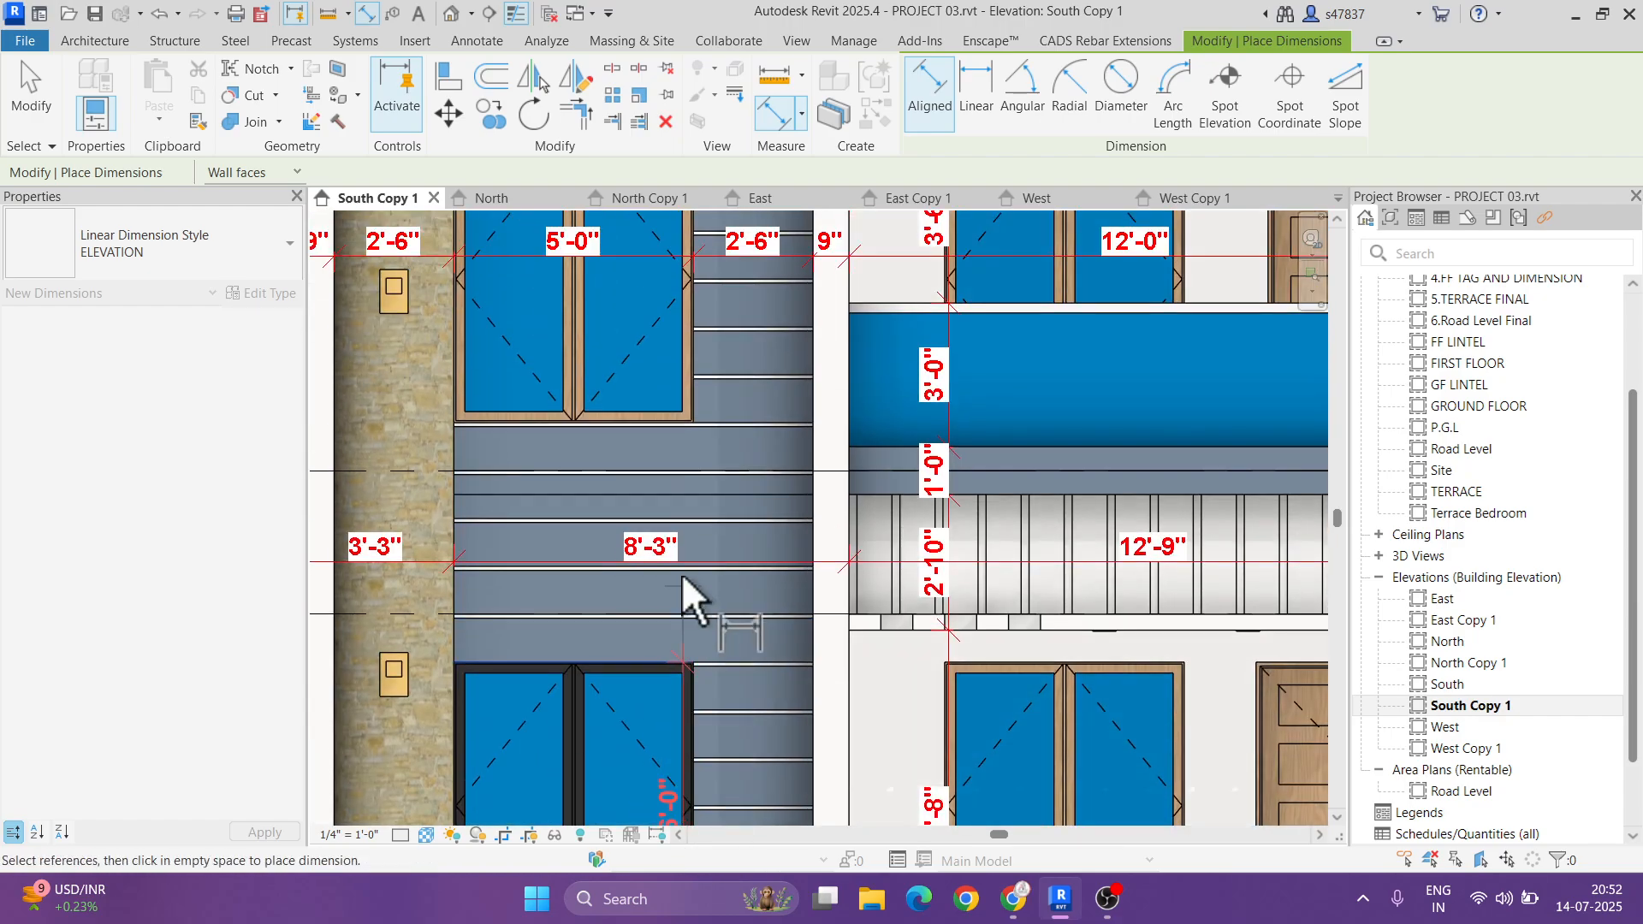
{"action": "scroll", "coordinate": [676, 514], "scroll_direction": "up", "scroll_amount": 3}
{"action": "scroll", "coordinate": [685, 449], "scroll_direction": "down", "scroll_amount": 3}
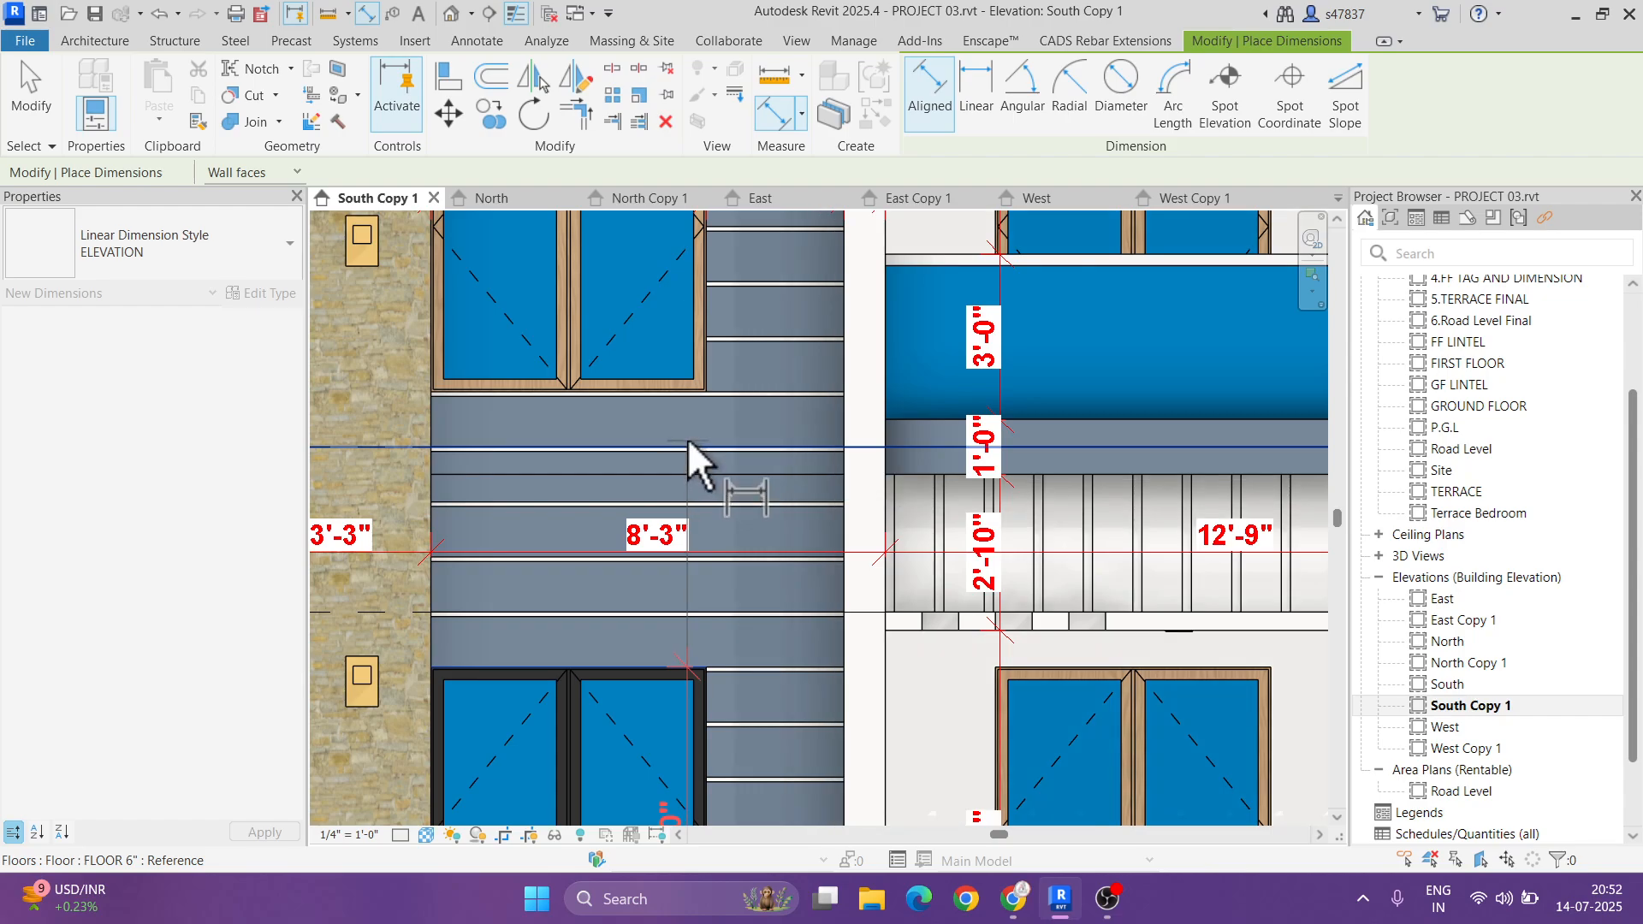
- Continue the left-bay string through the first-floor slab and the upper window's sill and head to the underside of the slab above, and place it
{"action": "scroll", "coordinate": [690, 608], "scroll_direction": "up", "scroll_amount": 3}
{"action": "scroll", "coordinate": [690, 608], "scroll_direction": "down", "scroll_amount": 3}
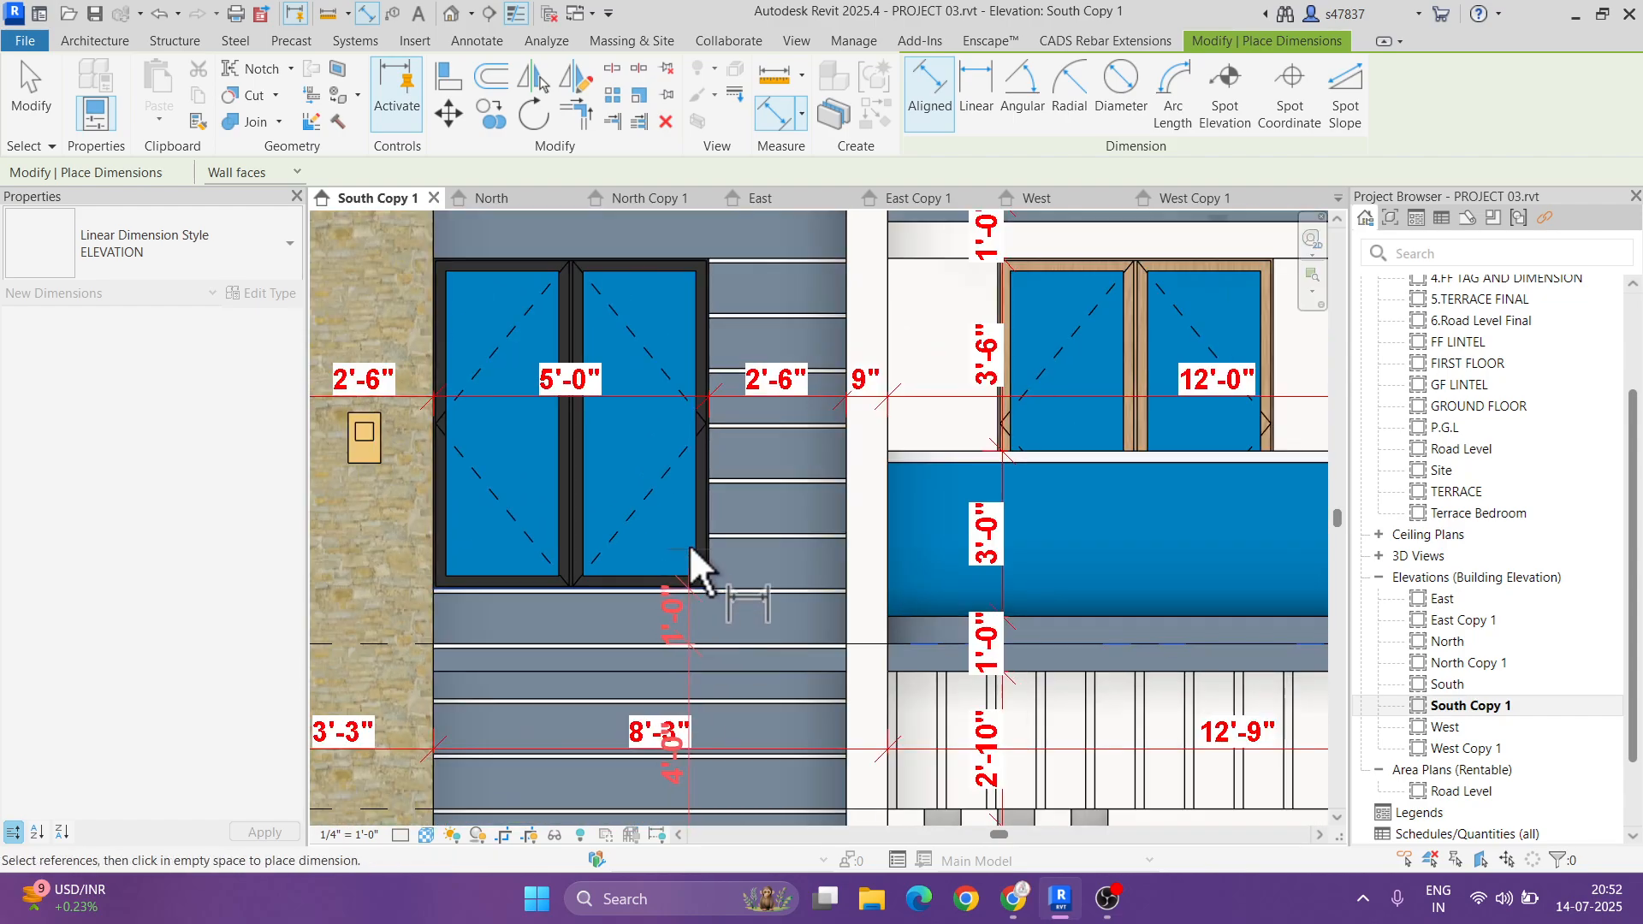
{"action": "scroll", "coordinate": [690, 542], "scroll_direction": "up", "scroll_amount": 3}
{"action": "left_click", "coordinate": [691, 447]}
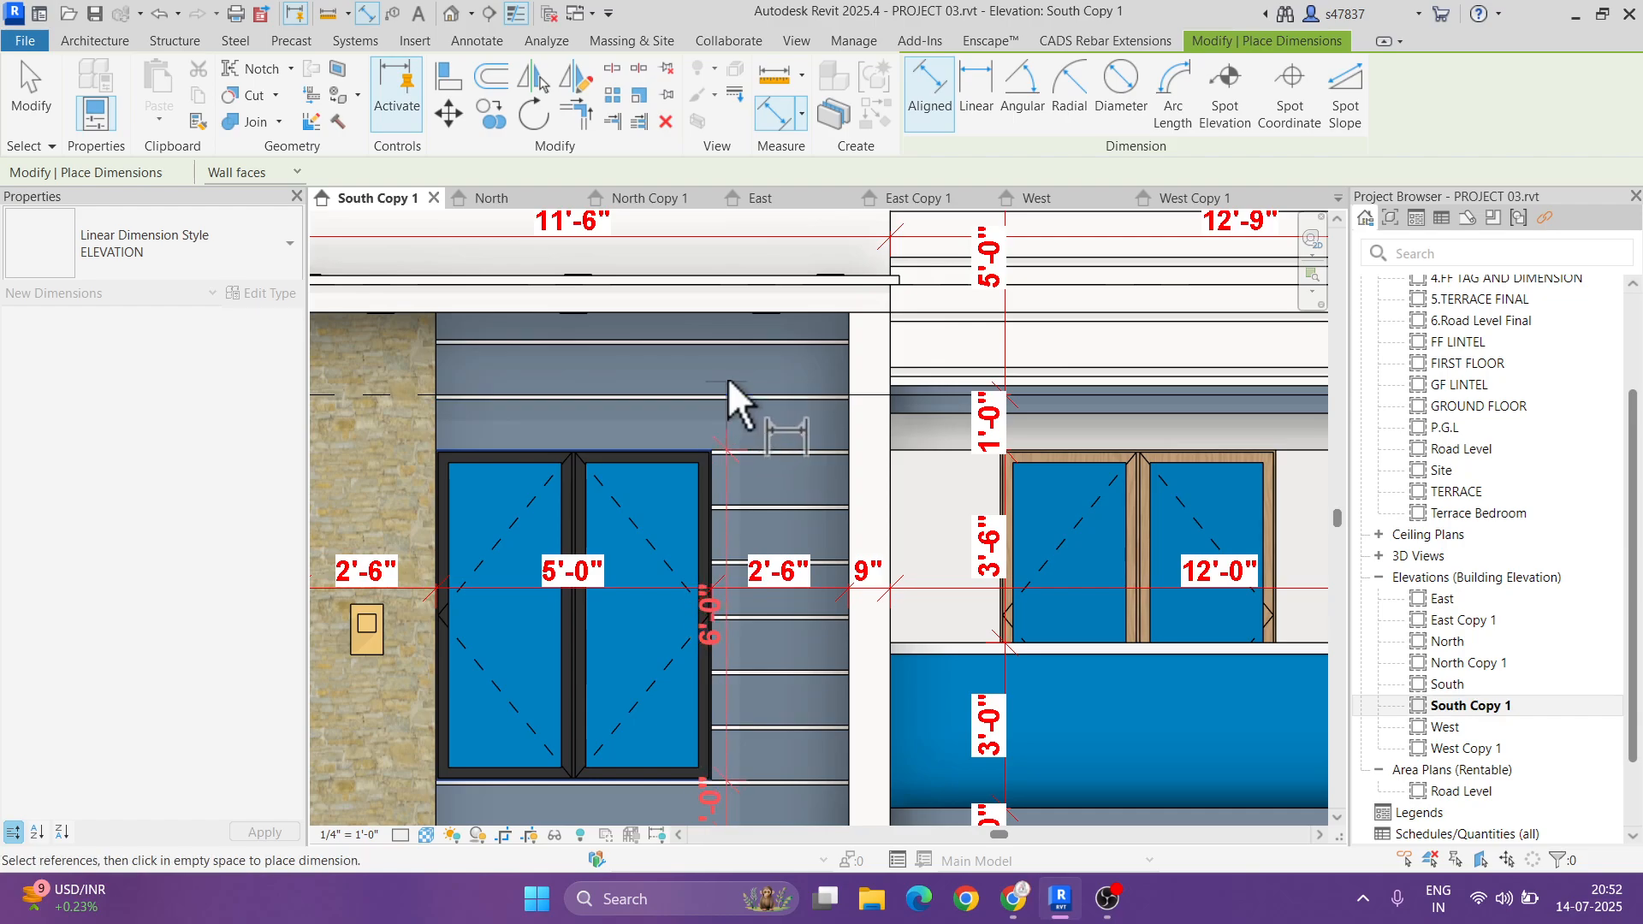
{"action": "left_click", "coordinate": [728, 312]}
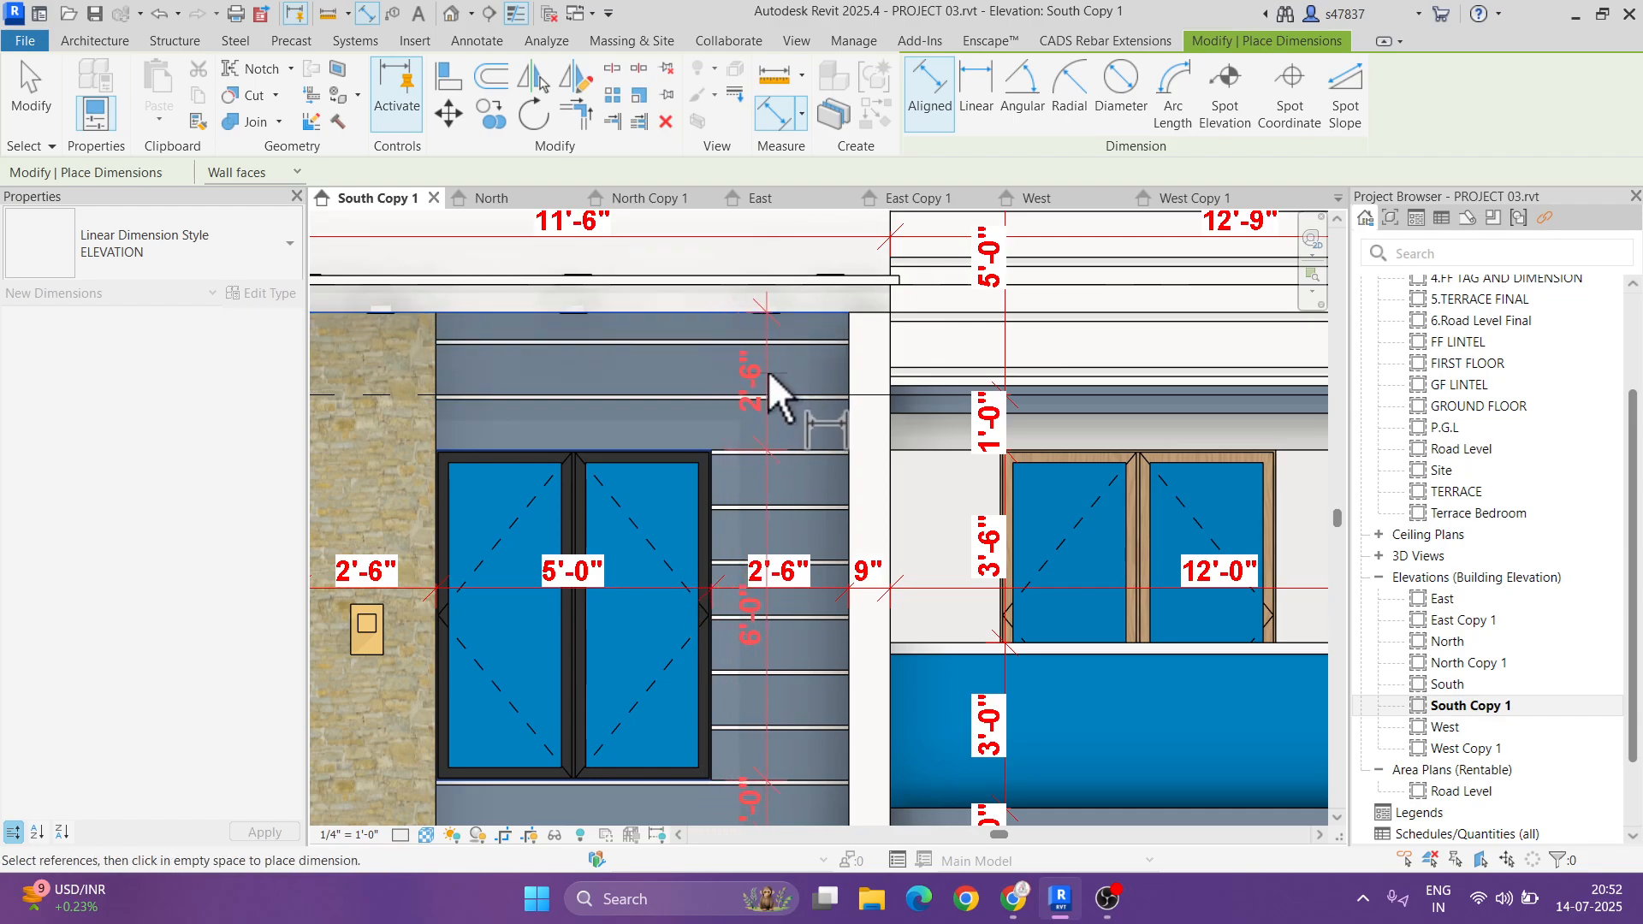
{"action": "left_click", "coordinate": [755, 372]}
{"action": "scroll", "coordinate": [777, 474], "scroll_direction": "down", "scroll_amount": 4}
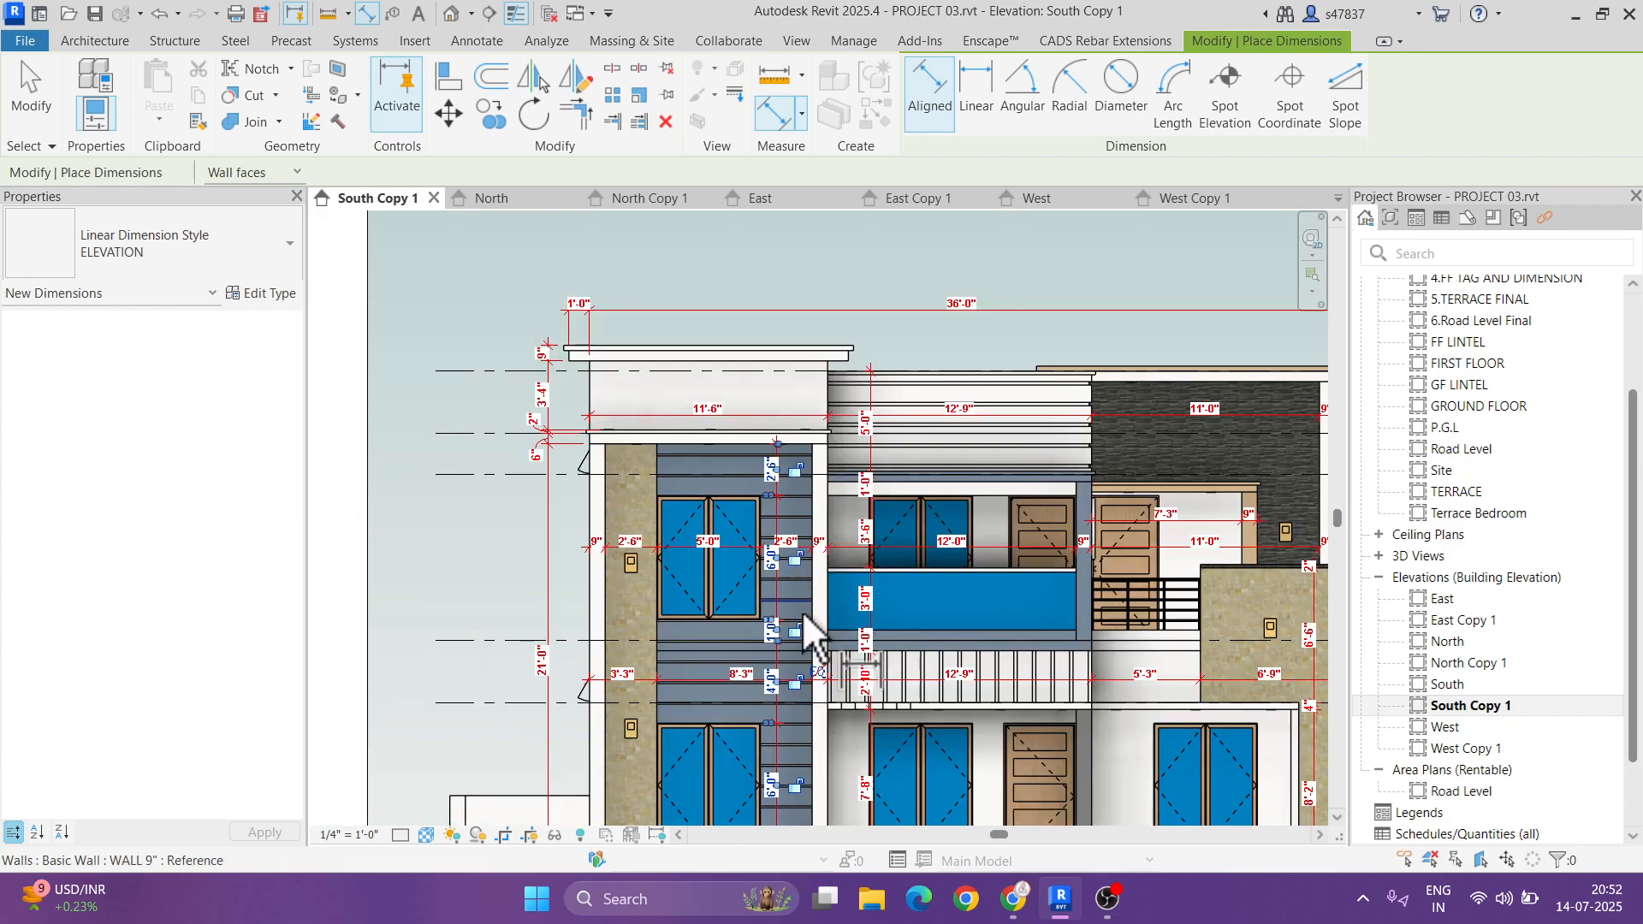
- Dimension the height between the ground-floor line and the sill of the right-bay window, placing it beside the window
{"action": "scroll", "coordinate": [770, 565], "scroll_direction": "up", "scroll_amount": 1}
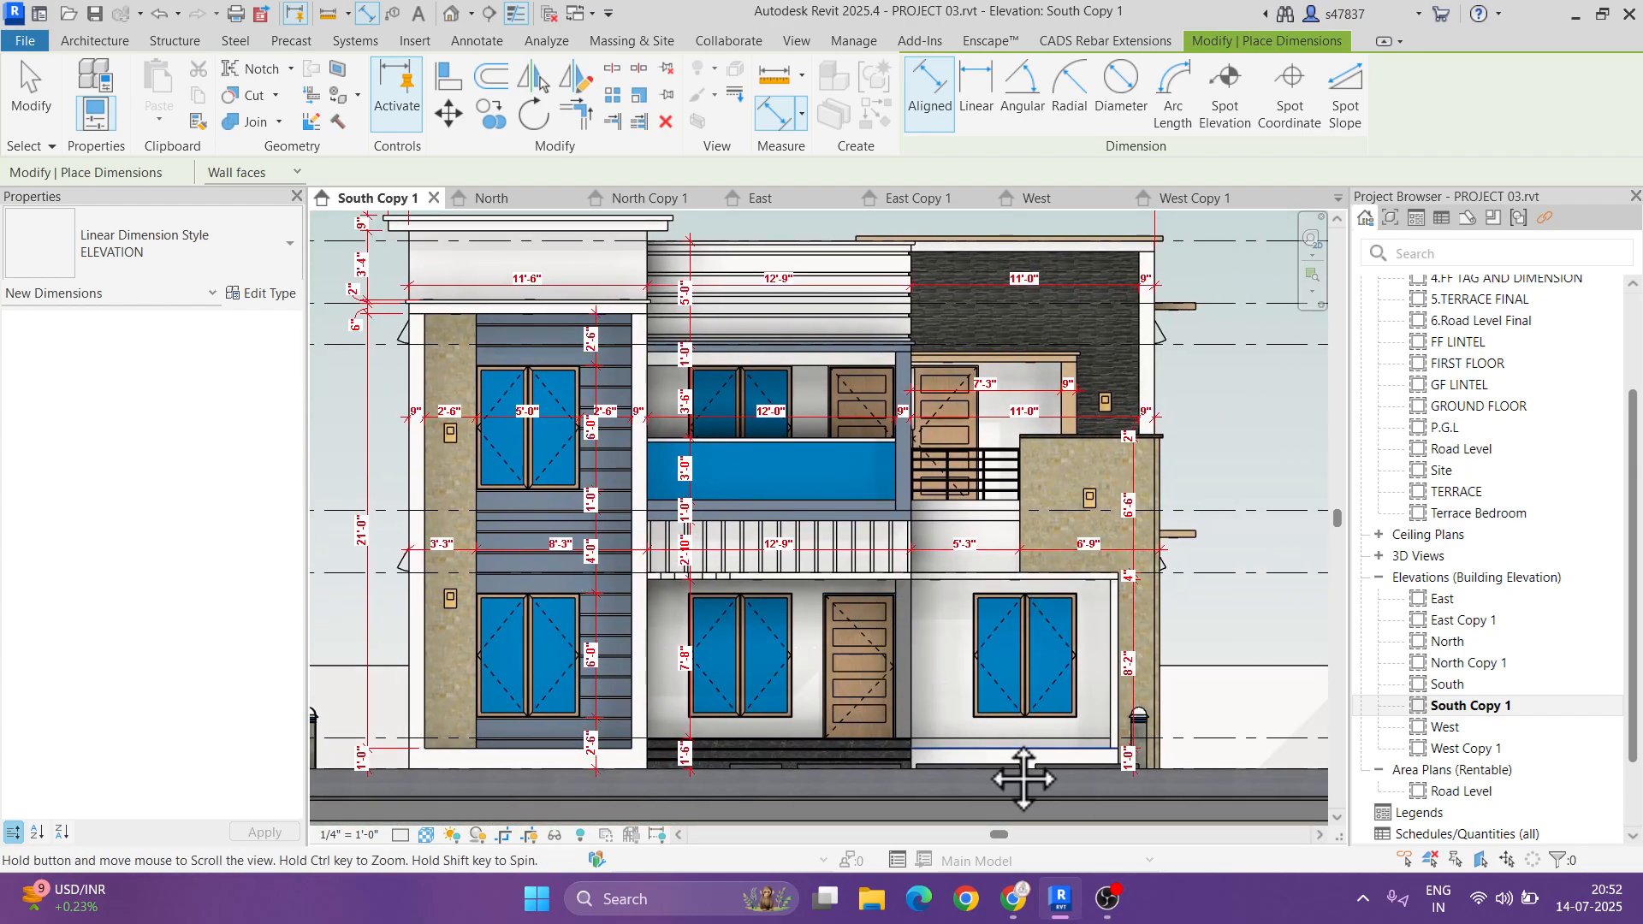
{"action": "scroll", "coordinate": [960, 734], "scroll_direction": "up", "scroll_amount": 1}
{"action": "scroll", "coordinate": [960, 735], "scroll_direction": "up", "scroll_amount": 3}
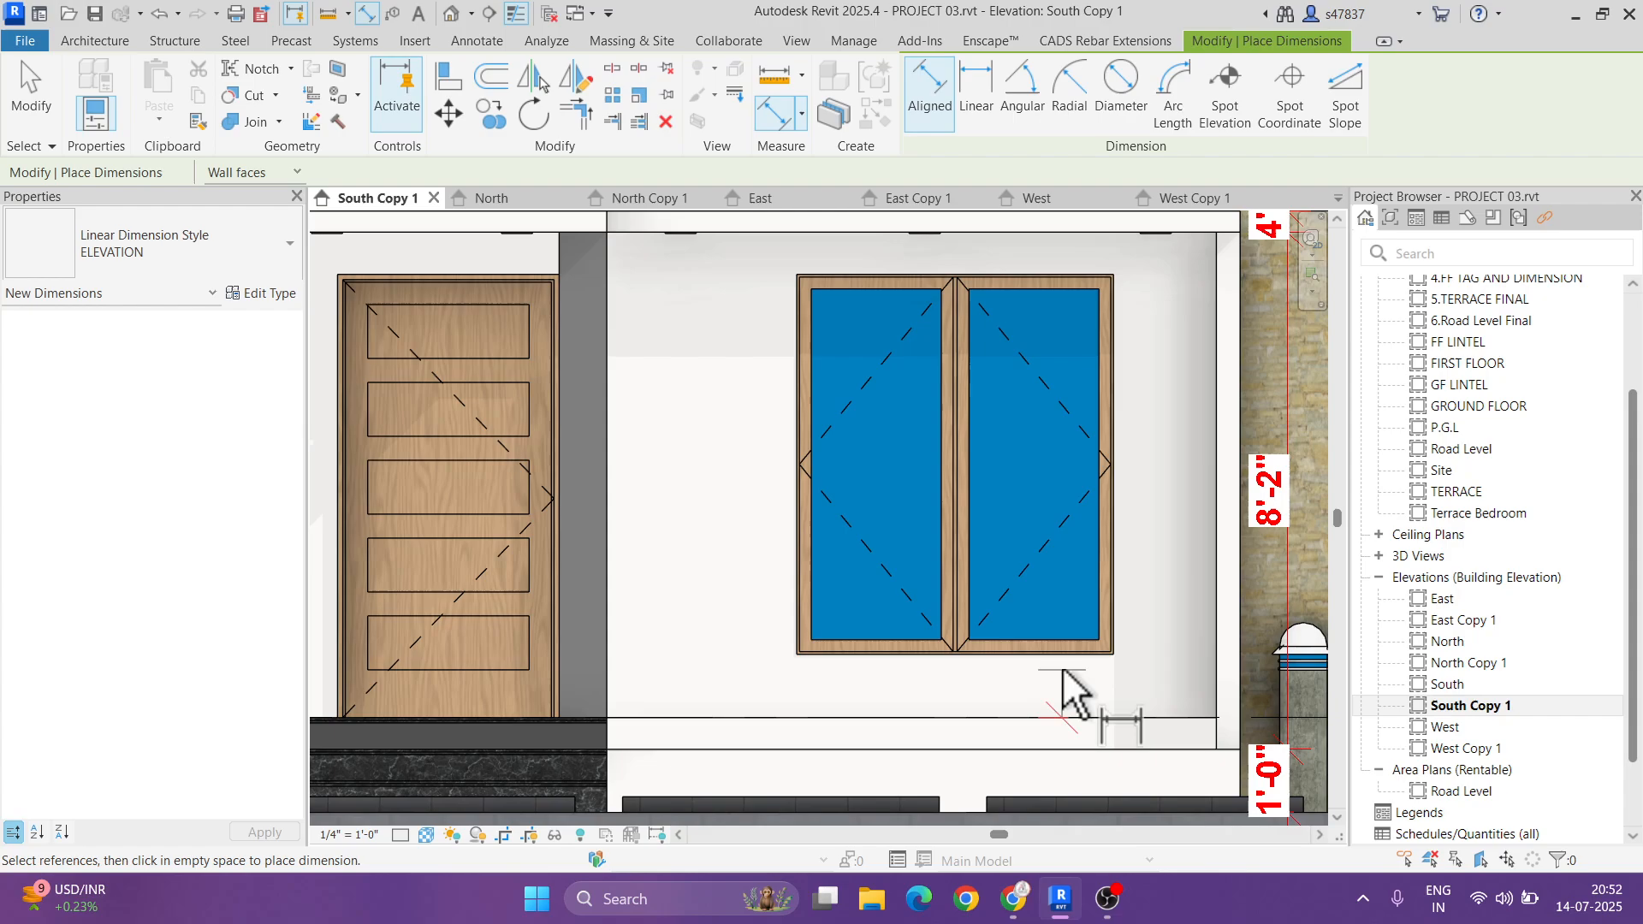
{"action": "left_click", "coordinate": [1062, 662]}
{"action": "left_click", "coordinate": [1069, 717]}
{"action": "left_click", "coordinate": [1167, 690]}
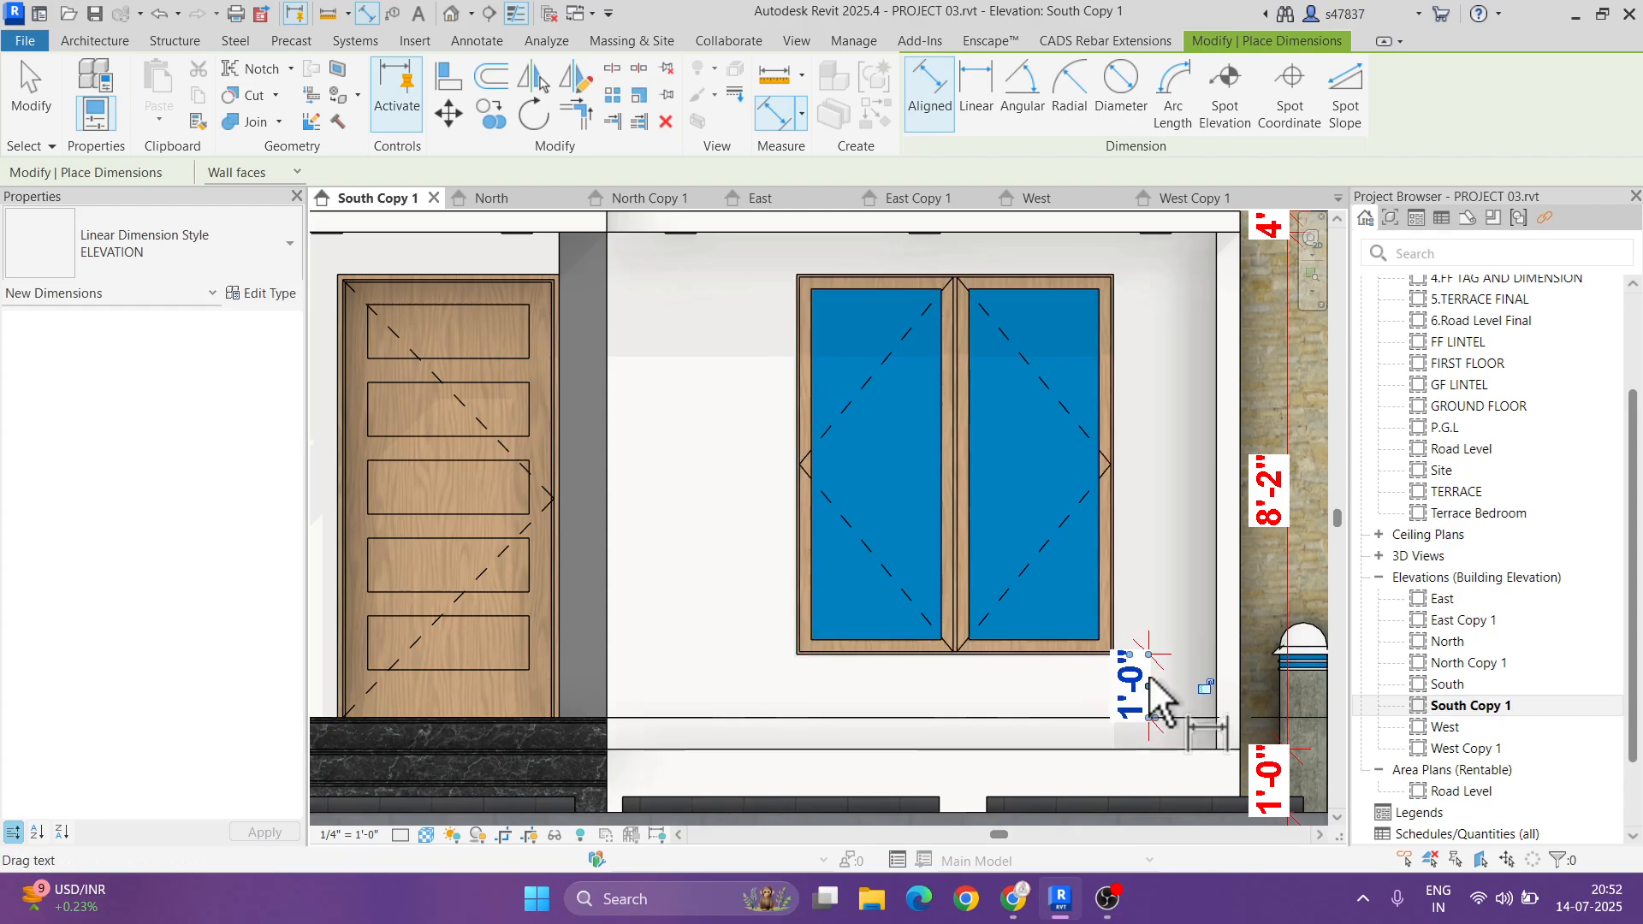
{"action": "scroll", "coordinate": [991, 696], "scroll_direction": "down", "scroll_amount": 1}
{"action": "scroll", "coordinate": [975, 599], "scroll_direction": "down", "scroll_amount": 1}
{"action": "scroll", "coordinate": [984, 642], "scroll_direction": "down", "scroll_amount": 2}
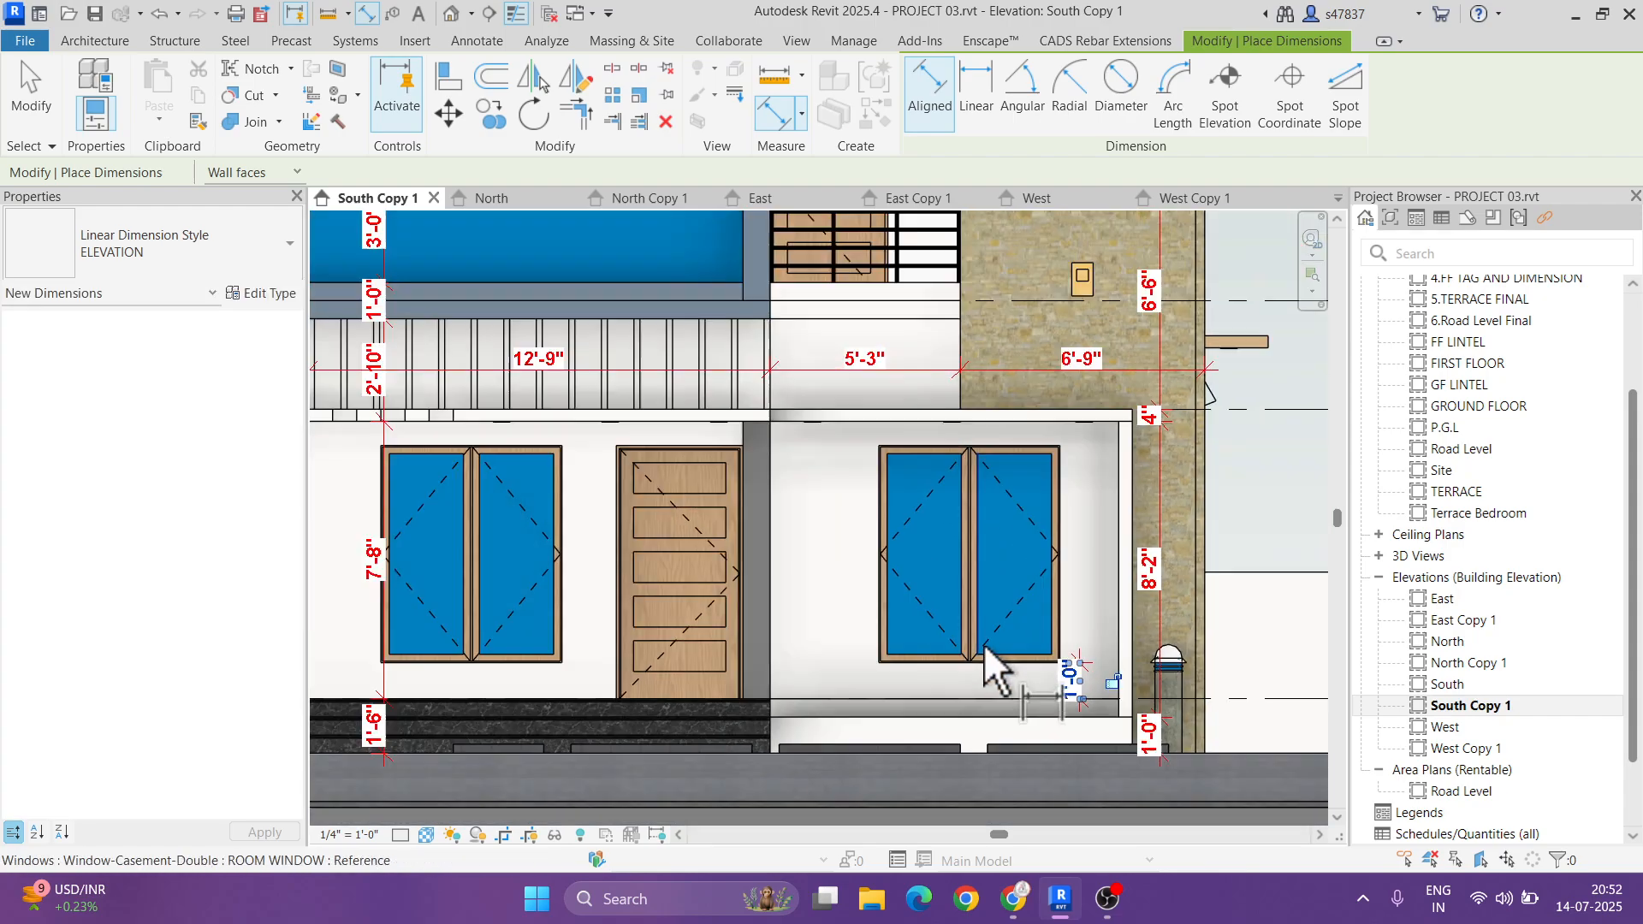
{"action": "key", "text": "Escape"}
- Dimension the upper tan sunshade's projection from the right outer wall face, in line with the existing horizontal string
{"action": "scroll", "coordinate": [1116, 686], "scroll_direction": "down", "scroll_amount": 2}
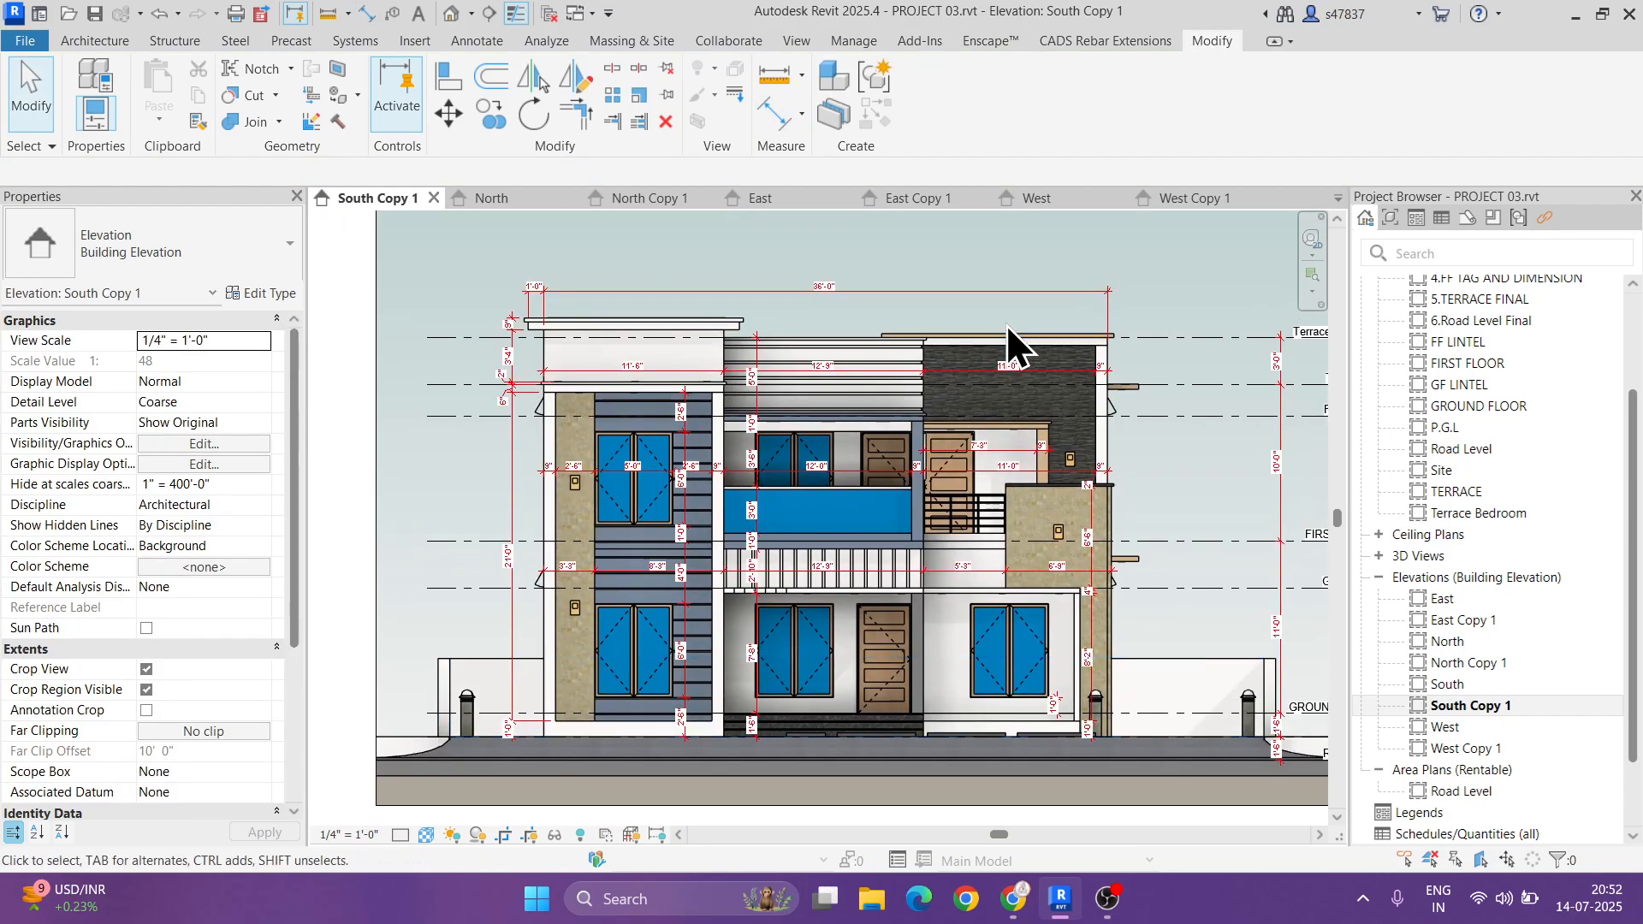
{"action": "scroll", "coordinate": [1153, 373], "scroll_direction": "up", "scroll_amount": 4}
{"action": "key", "text": "d"}
{"action": "key", "text": "i"}
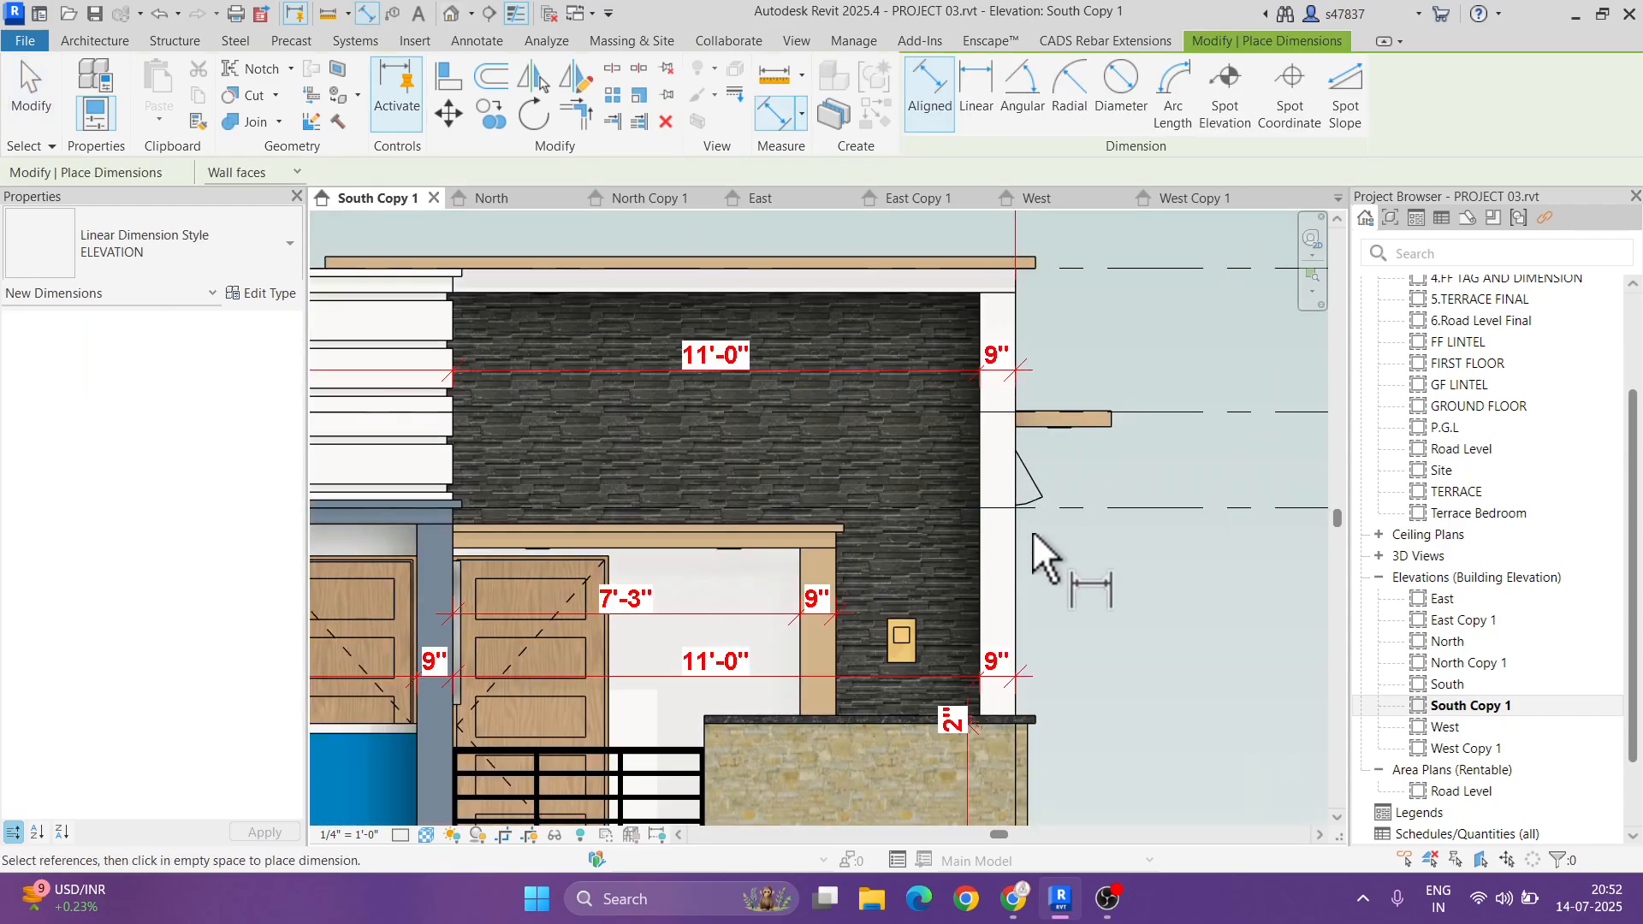
{"action": "left_click", "coordinate": [1026, 523]}
{"action": "left_click", "coordinate": [1111, 428]}
{"action": "left_click", "coordinate": [1112, 370]}
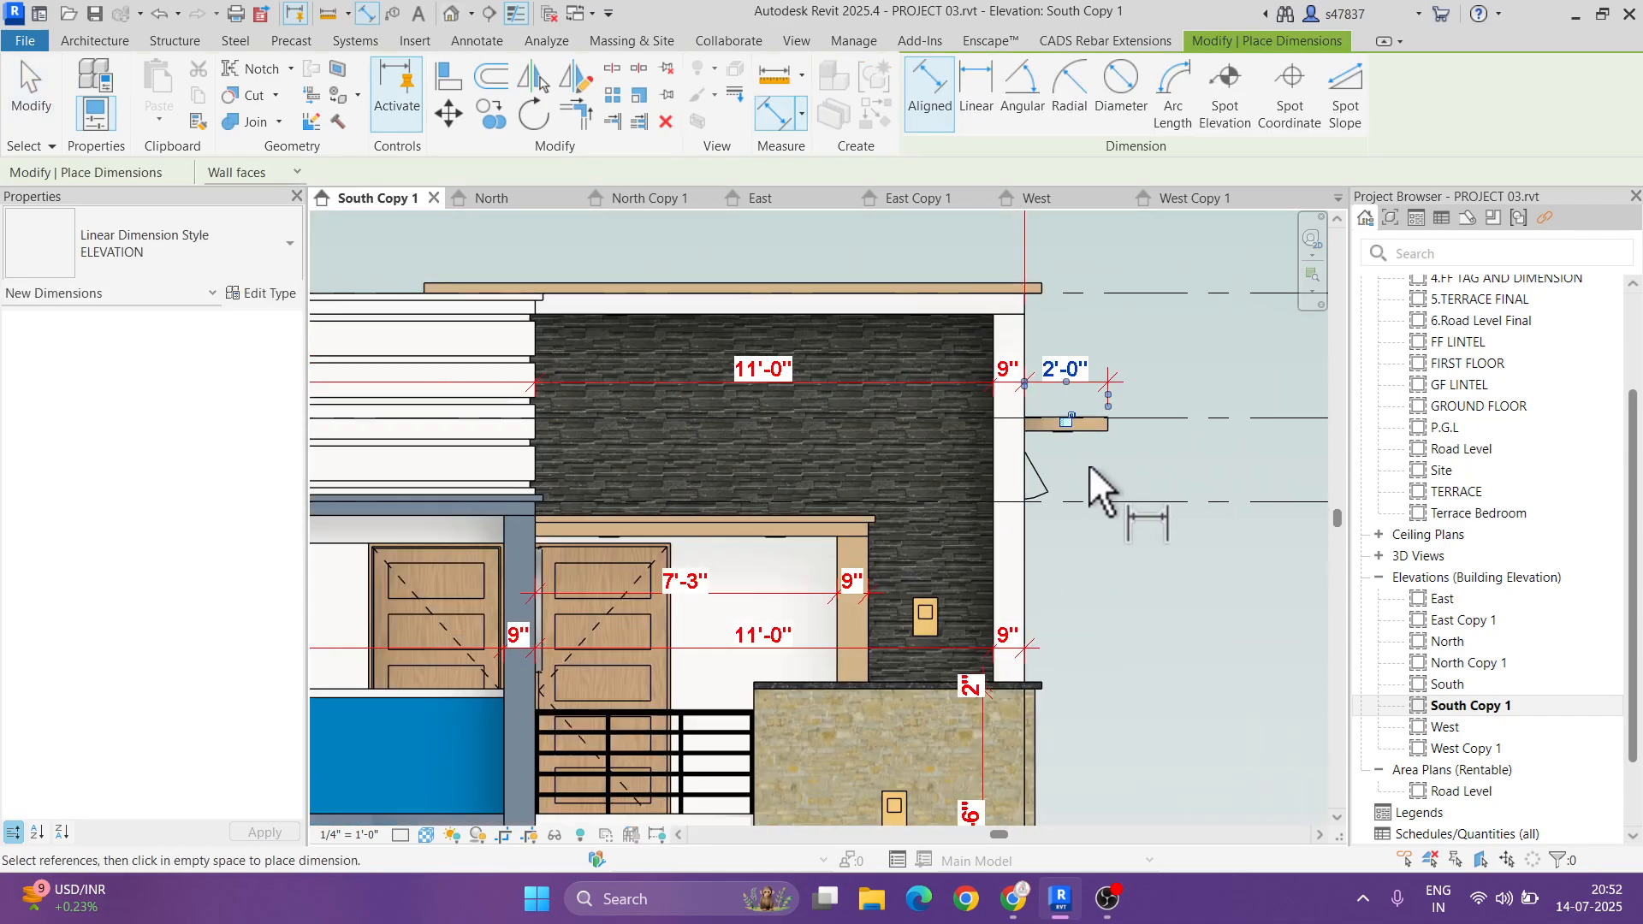
- Dimension the tan roof slab's overhang beyond the right outer wall face, placing the dimension above the roof
{"action": "scroll", "coordinate": [1100, 477], "scroll_direction": "down", "scroll_amount": 2}
{"action": "scroll", "coordinate": [1048, 385], "scroll_direction": "up", "scroll_amount": 4}
{"action": "left_click", "coordinate": [1053, 420]}
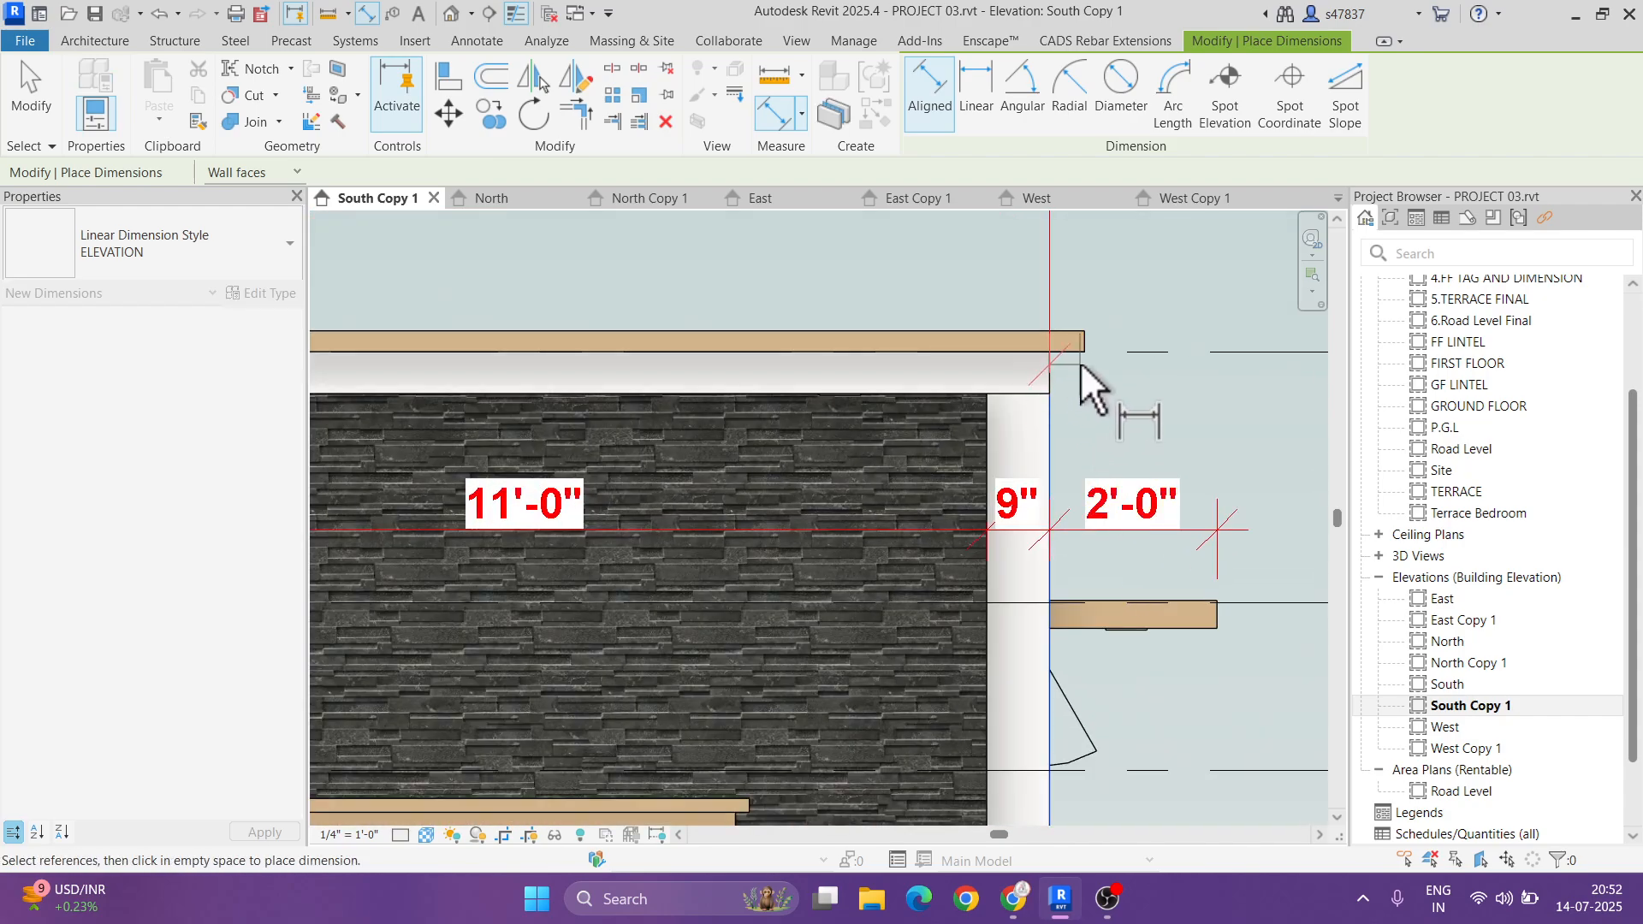
{"action": "left_click", "coordinate": [1086, 352]}
{"action": "left_click", "coordinate": [1135, 292]}
{"action": "scroll", "coordinate": [1070, 394], "scroll_direction": "down", "scroll_amount": 2}
{"action": "scroll", "coordinate": [972, 491], "scroll_direction": "down", "scroll_amount": 2}
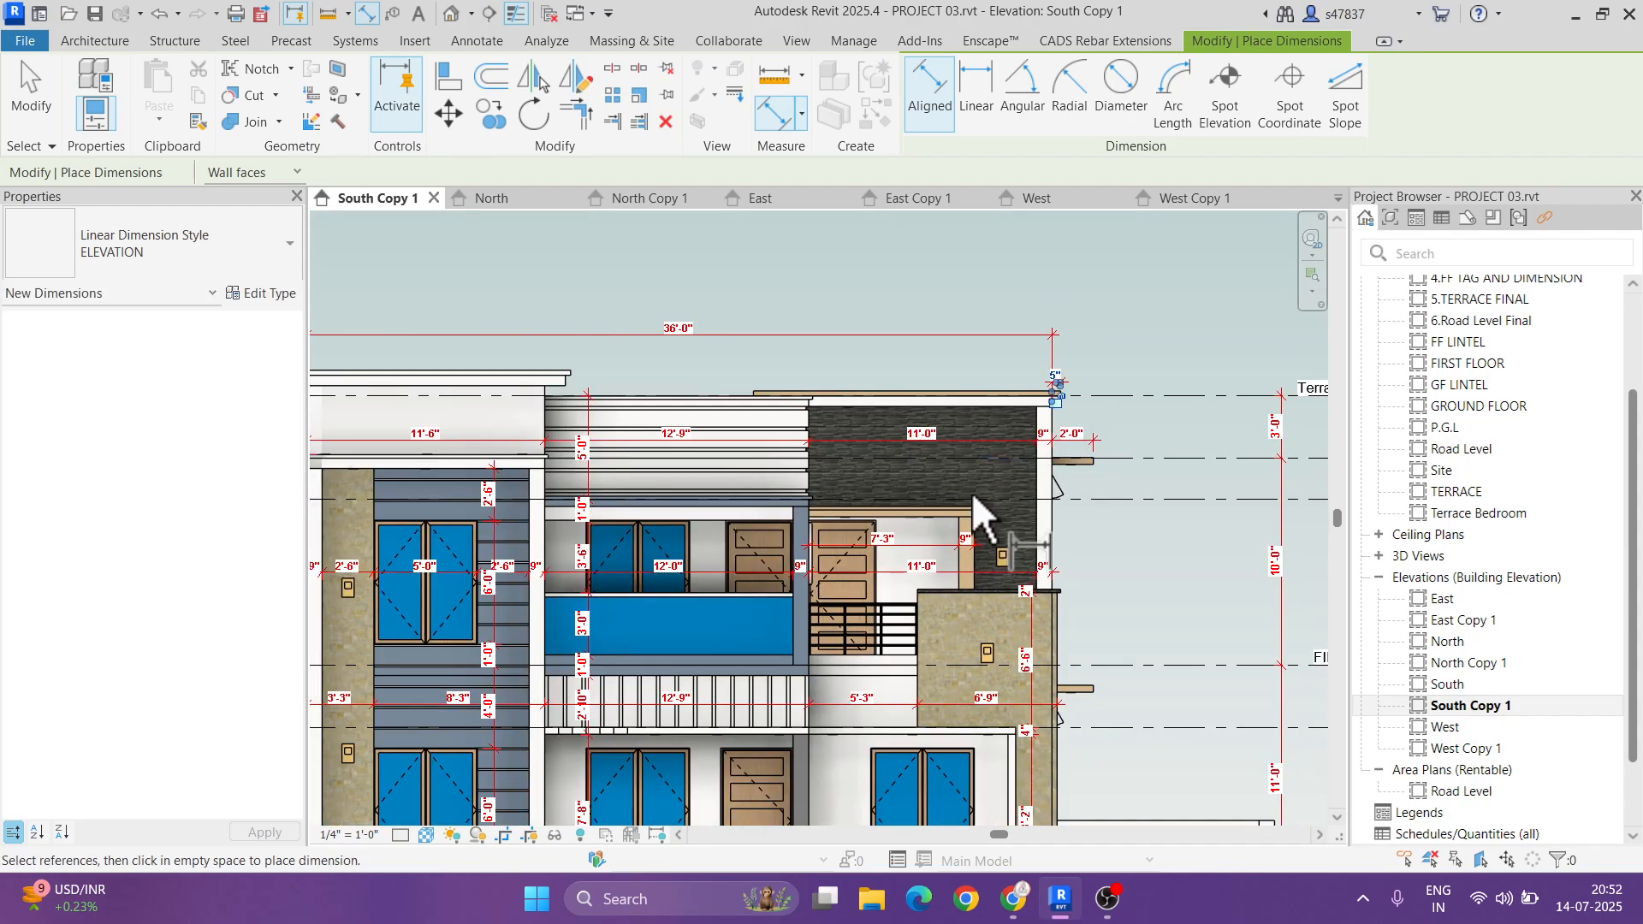
{"action": "scroll", "coordinate": [948, 513], "scroll_direction": "up", "scroll_amount": 5}
{"action": "left_click", "coordinate": [950, 536]}
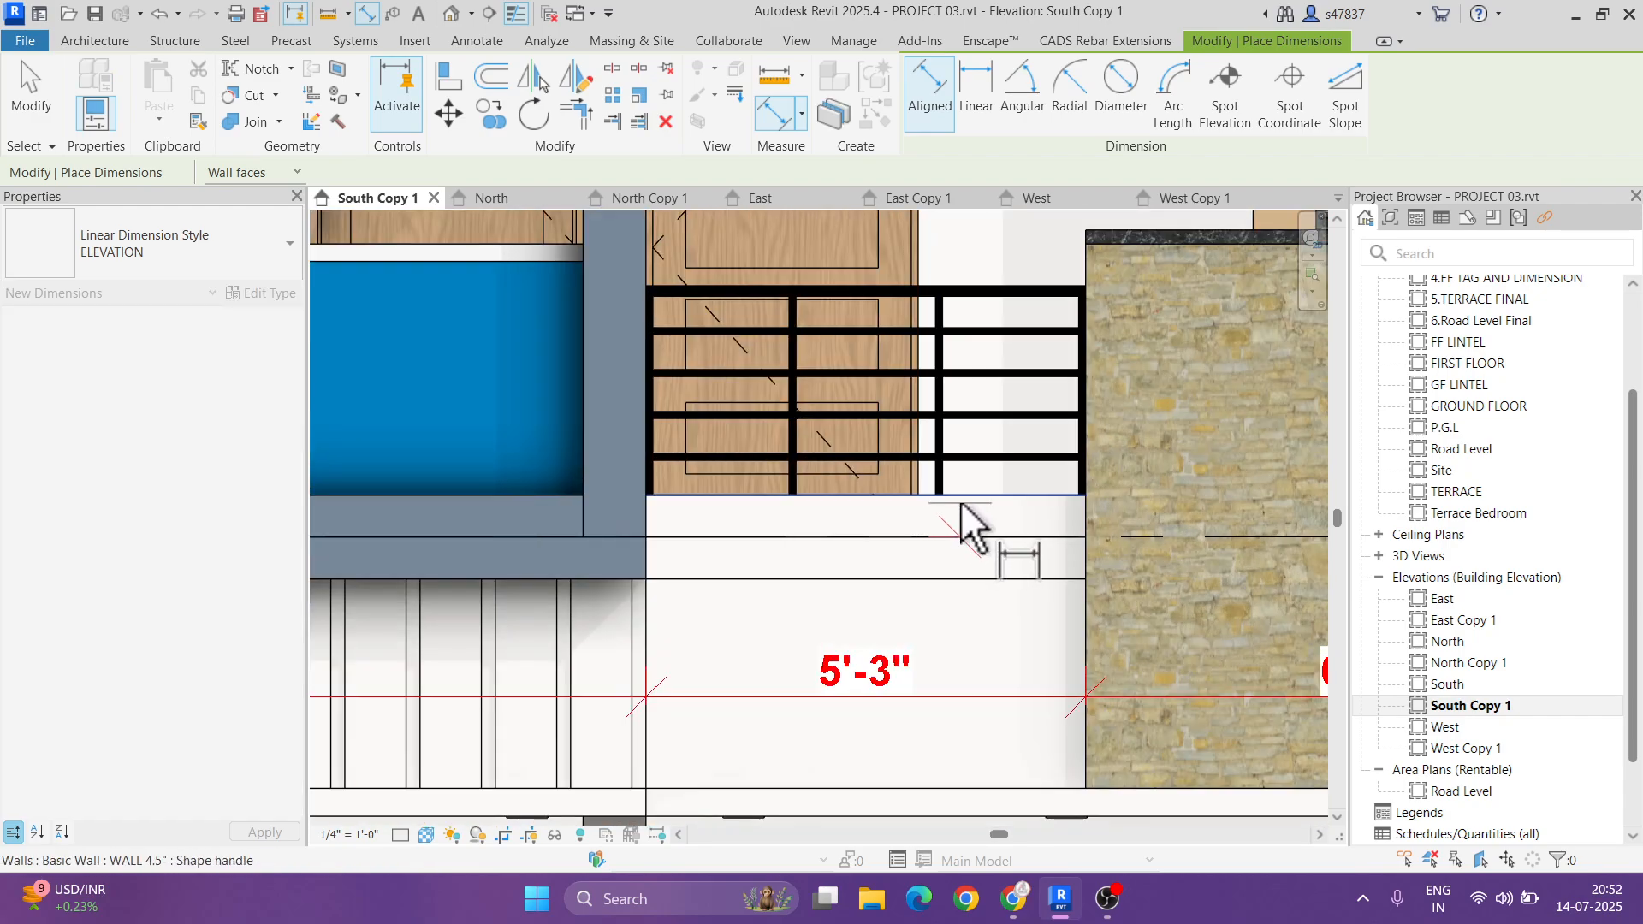
{"action": "left_click", "coordinate": [984, 494]}
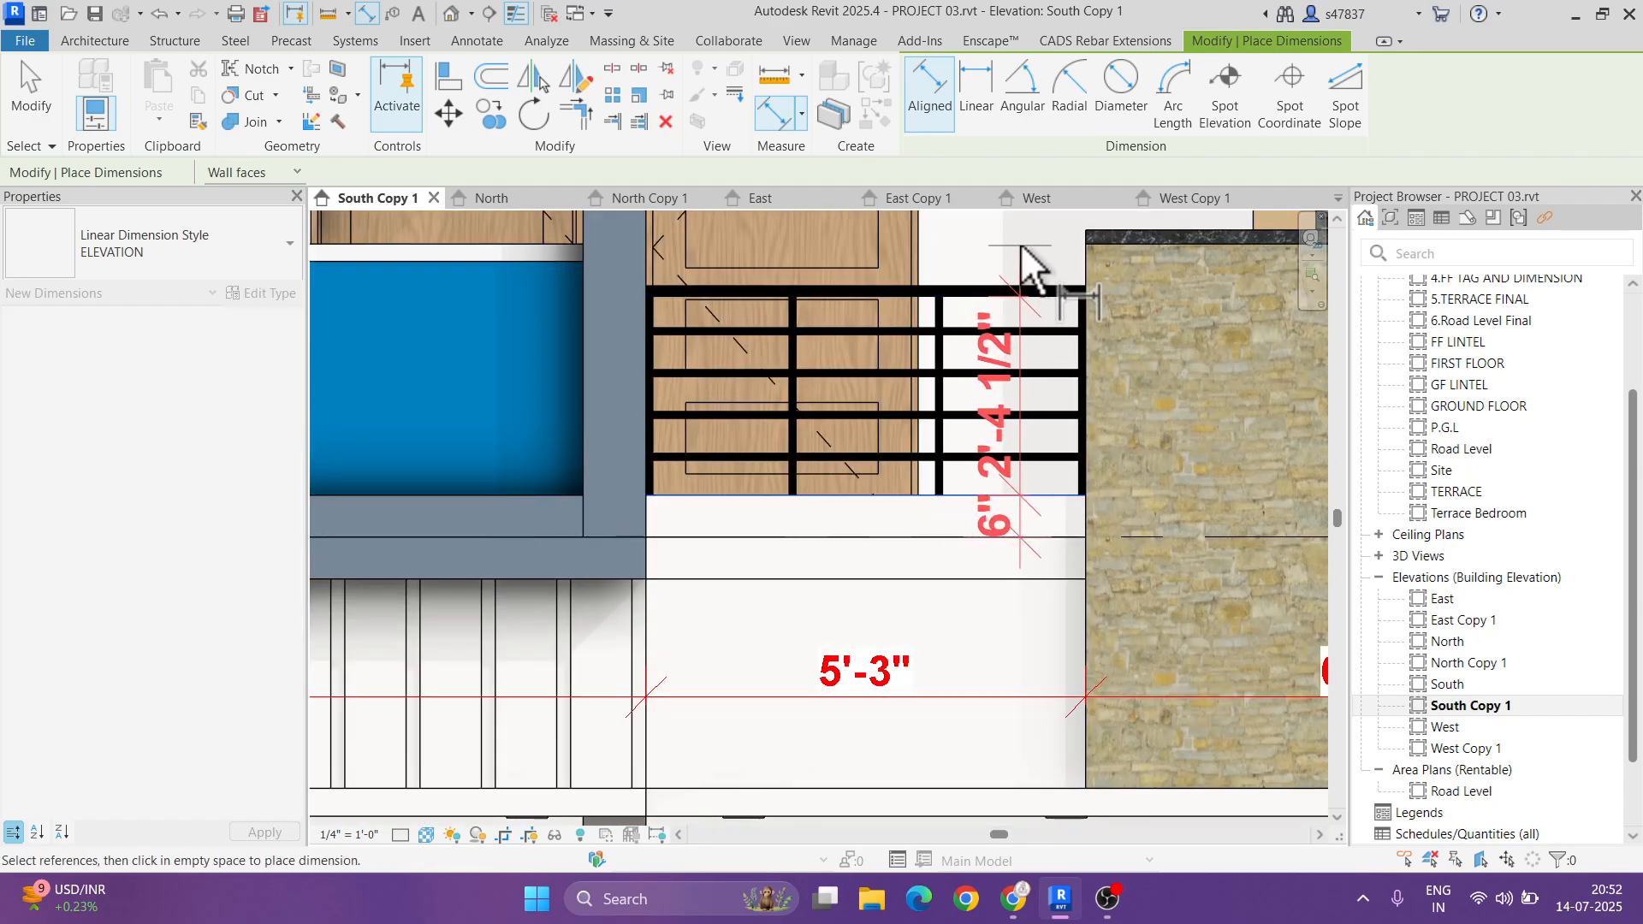
{"action": "key", "text": "Escape"}
- Place a vertical string at the black balcony railing from its top rail through its base to the first-floor line, and end dimensioning
{"action": "left_click", "coordinate": [1024, 494]}
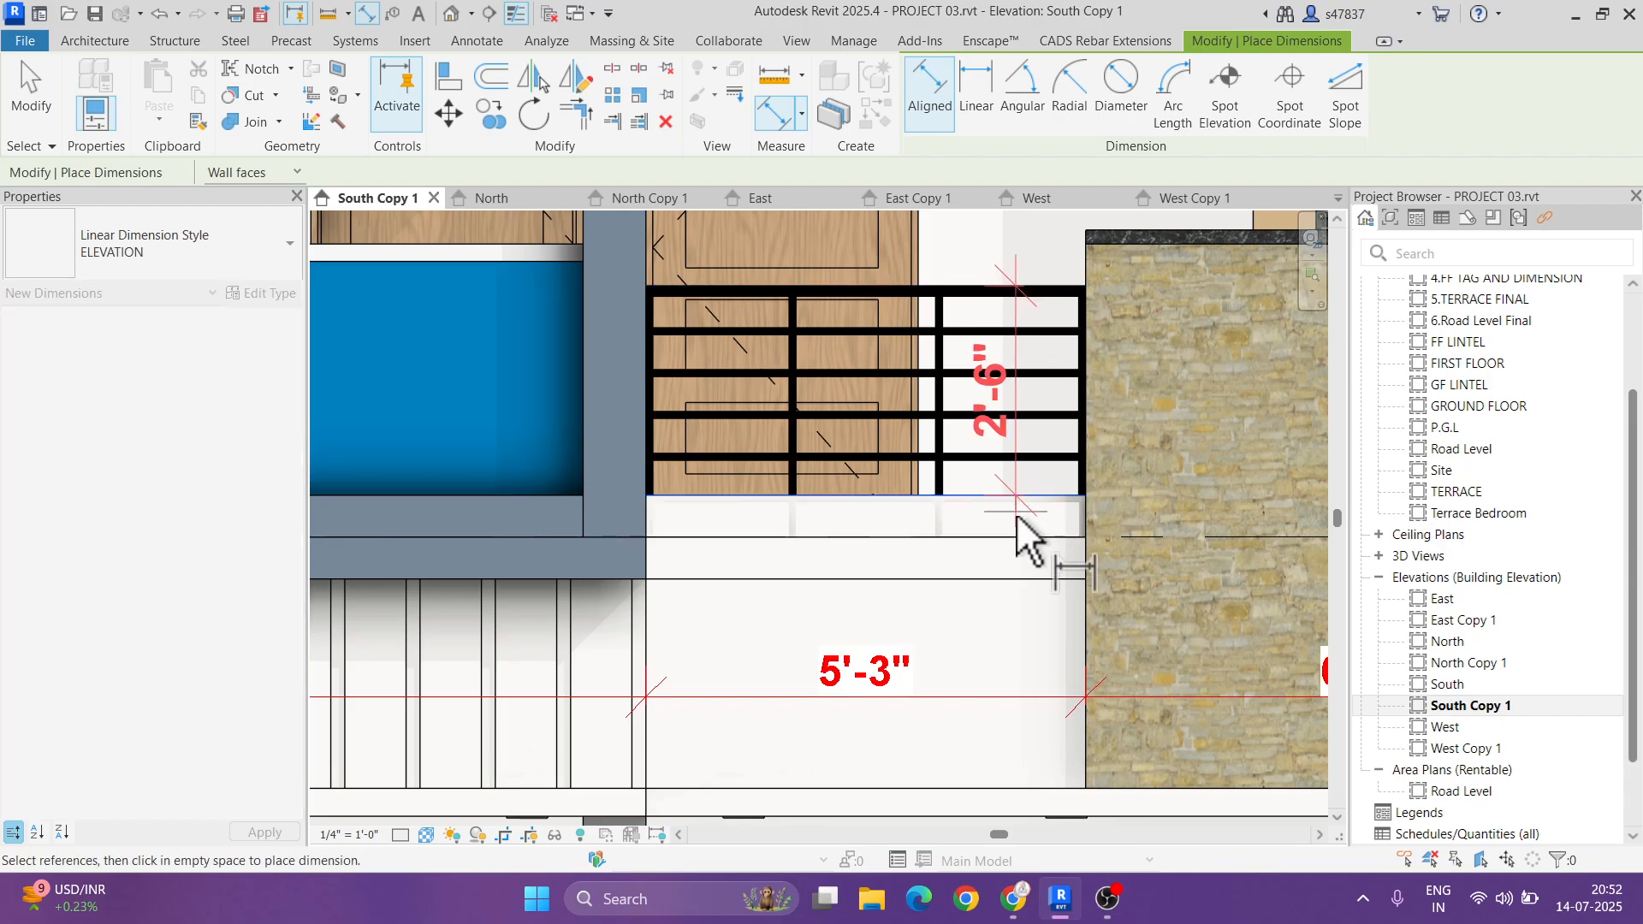
{"action": "left_click", "coordinate": [1027, 537]}
{"action": "left_click", "coordinate": [1006, 629]}
{"action": "scroll", "coordinate": [1006, 631], "scroll_direction": "down", "scroll_amount": 6}
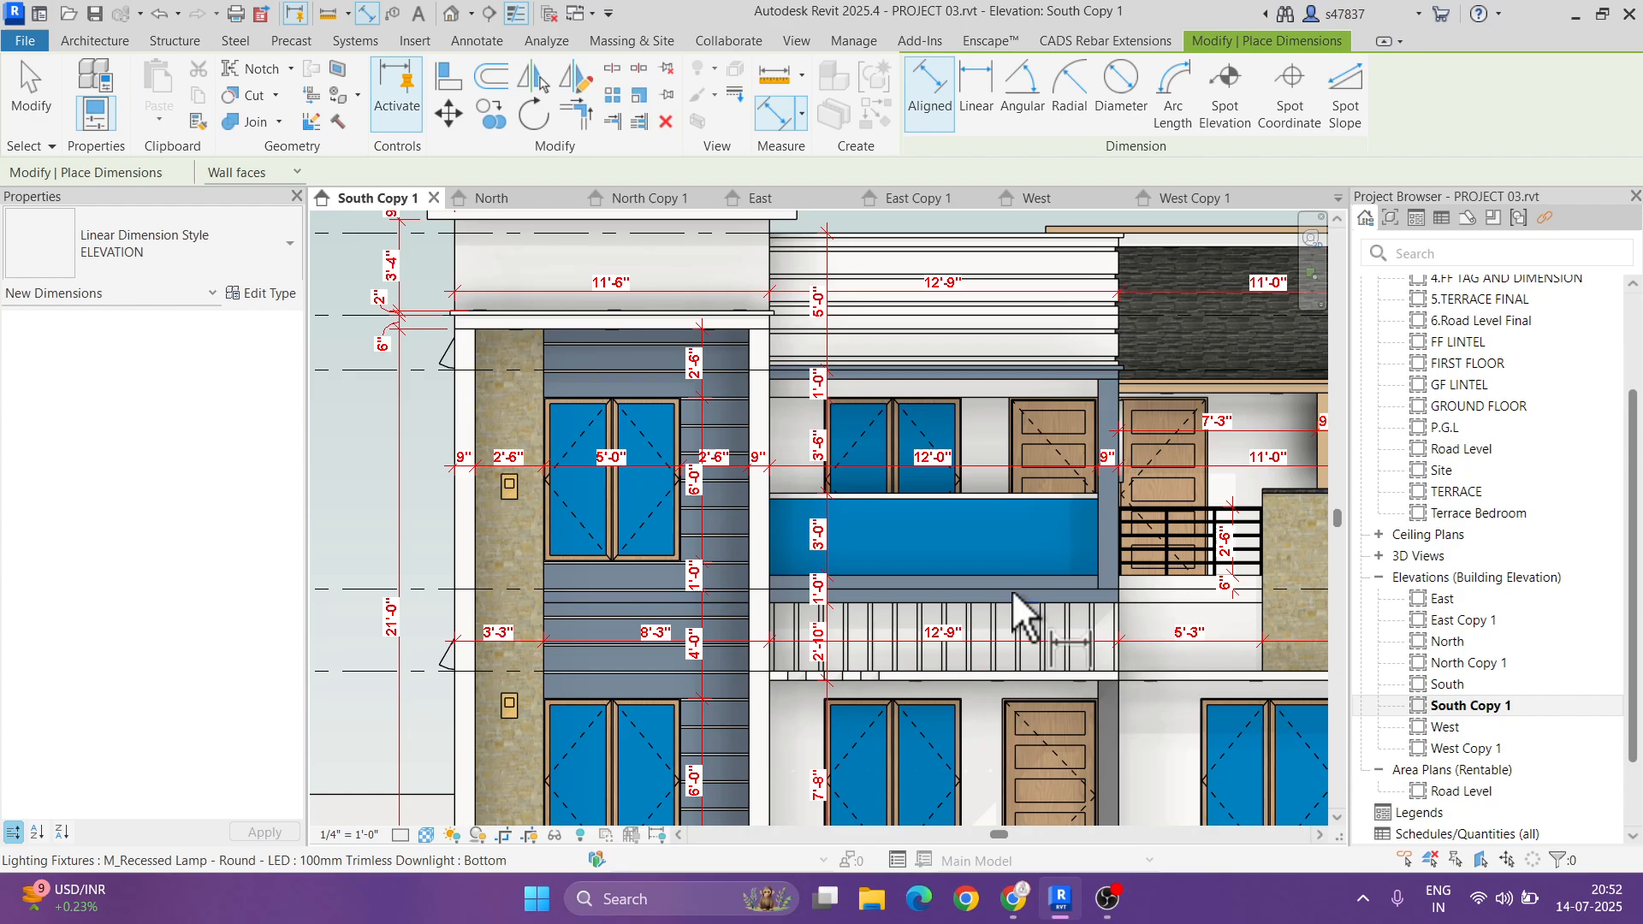
{"action": "middle_click_drag", "start_coordinate": [1011, 588], "coordinate": [825, 464]}
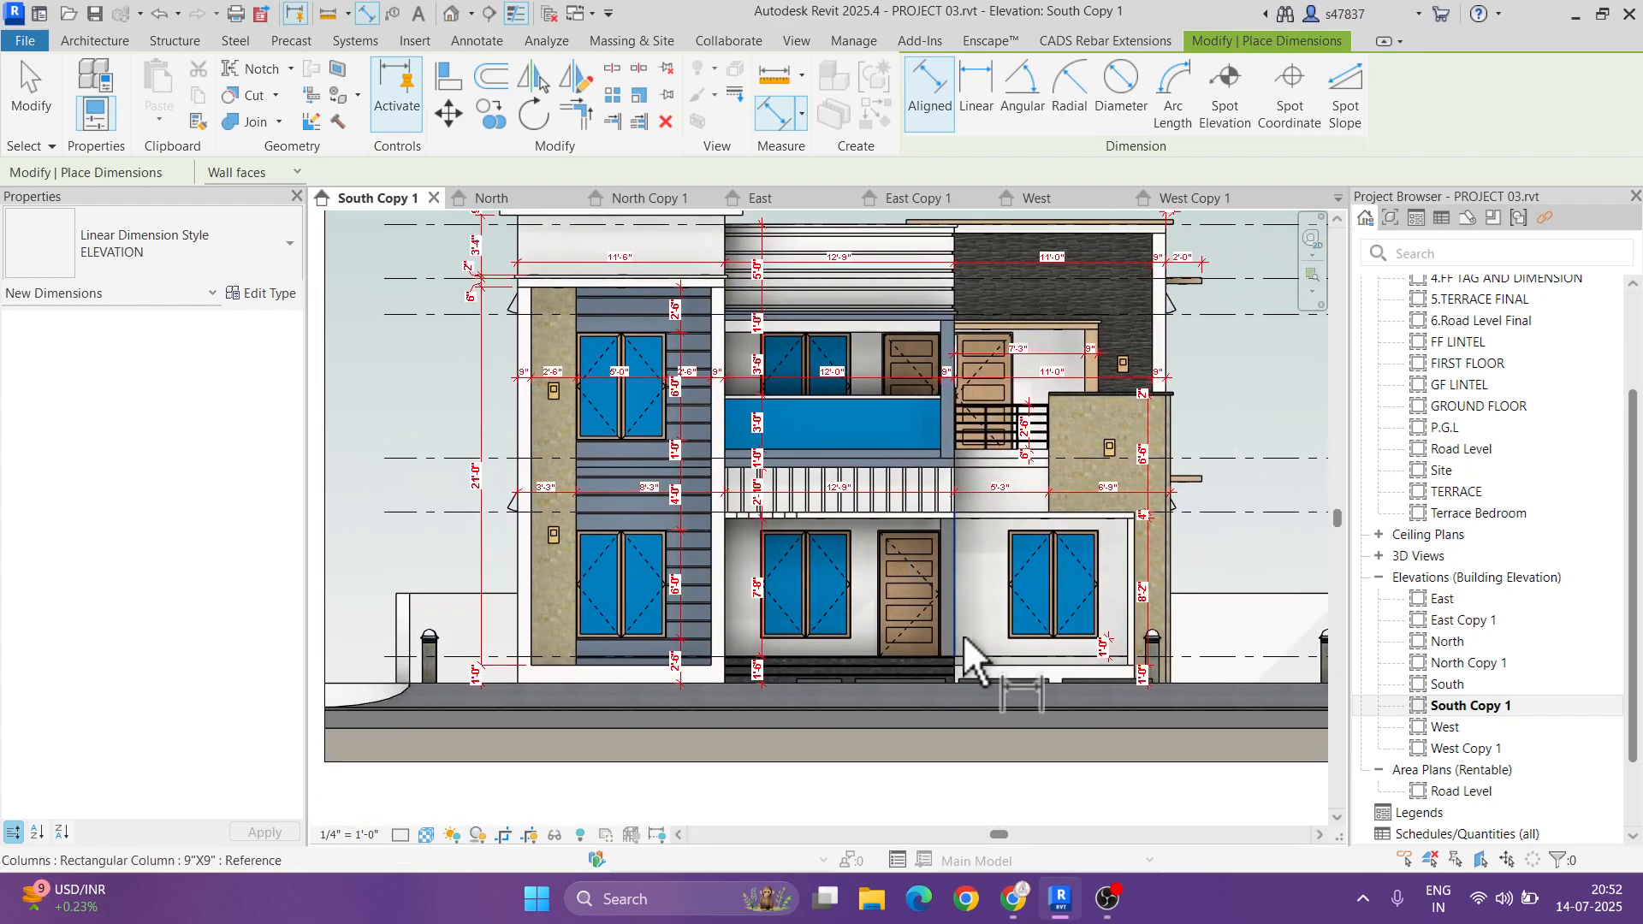
{"action": "scroll", "coordinate": [966, 637], "scroll_direction": "up", "scroll_amount": 3}
{"action": "middle_click_drag", "start_coordinate": [1030, 688], "coordinate": [1024, 684]}
{"action": "scroll", "coordinate": [1044, 640], "scroll_direction": "down", "scroll_amount": 4}
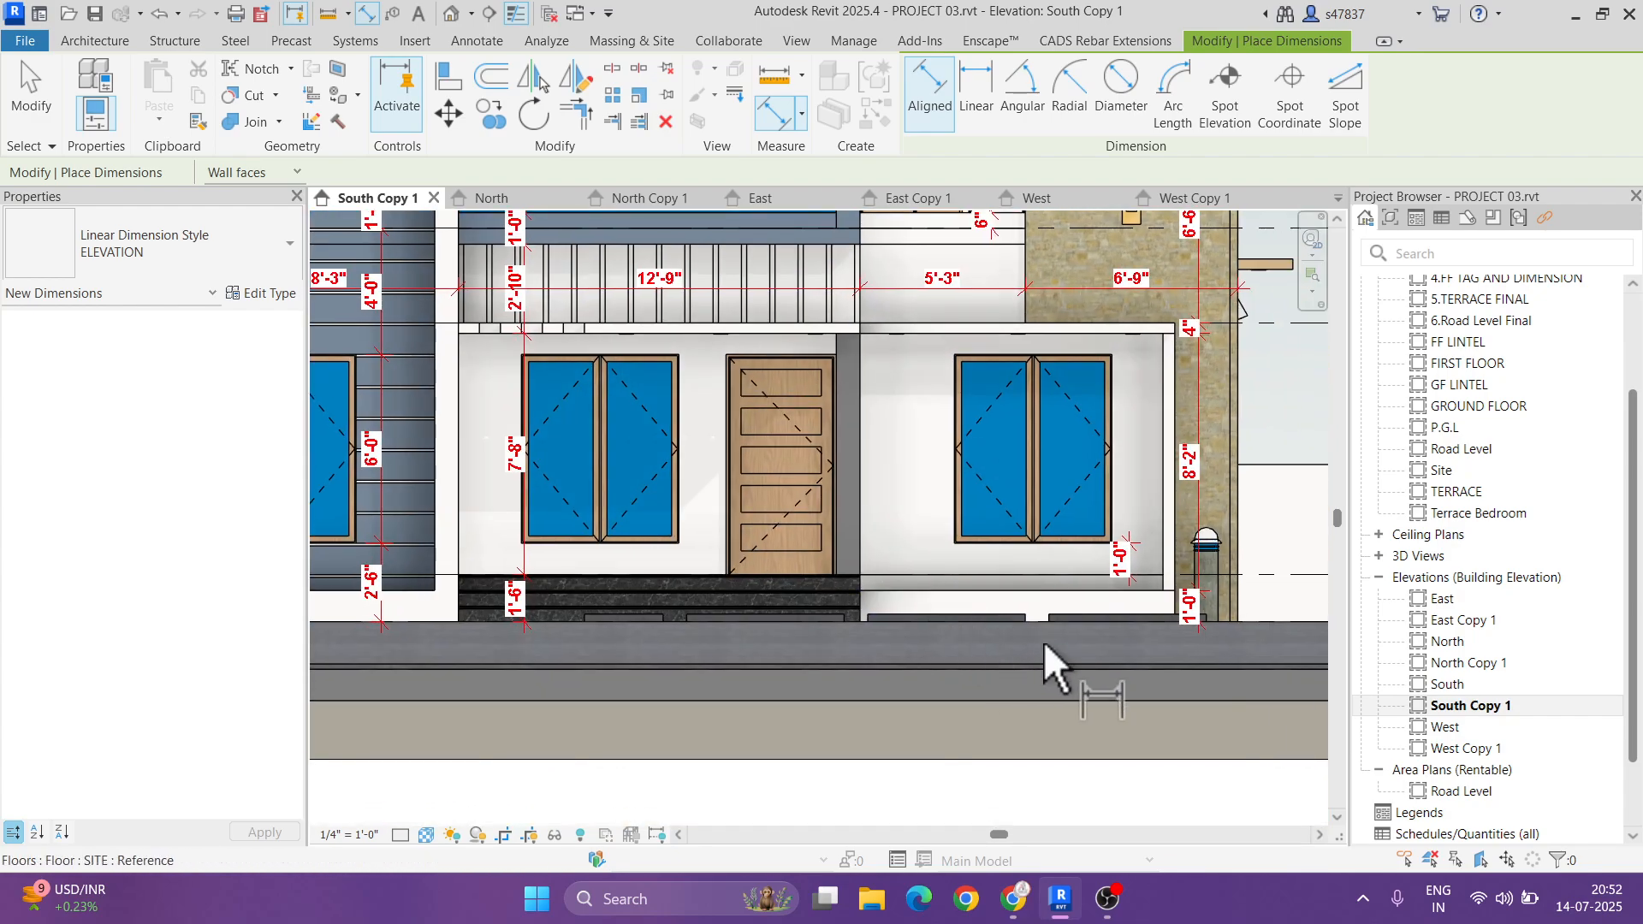
{"action": "key", "text": "Escape"}
{"action": "key", "text": "Escape"}
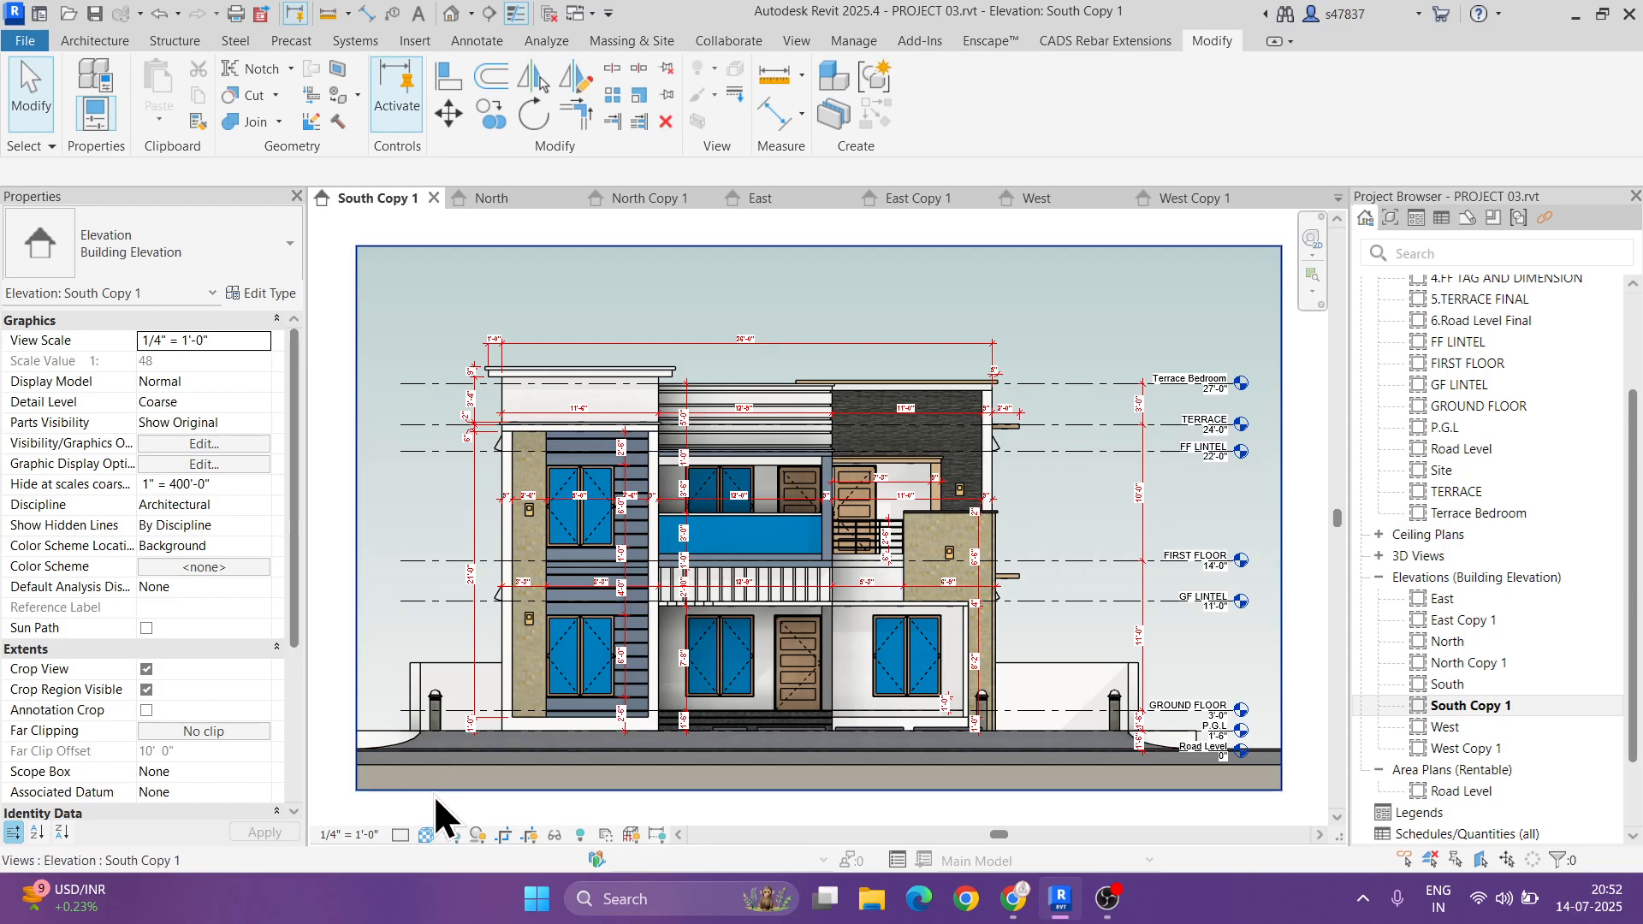
- Open the graphic display options of the South Copy 1 elevation
{"action": "left_click", "coordinate": [427, 835]}
{"action": "left_click", "coordinate": [478, 676]}
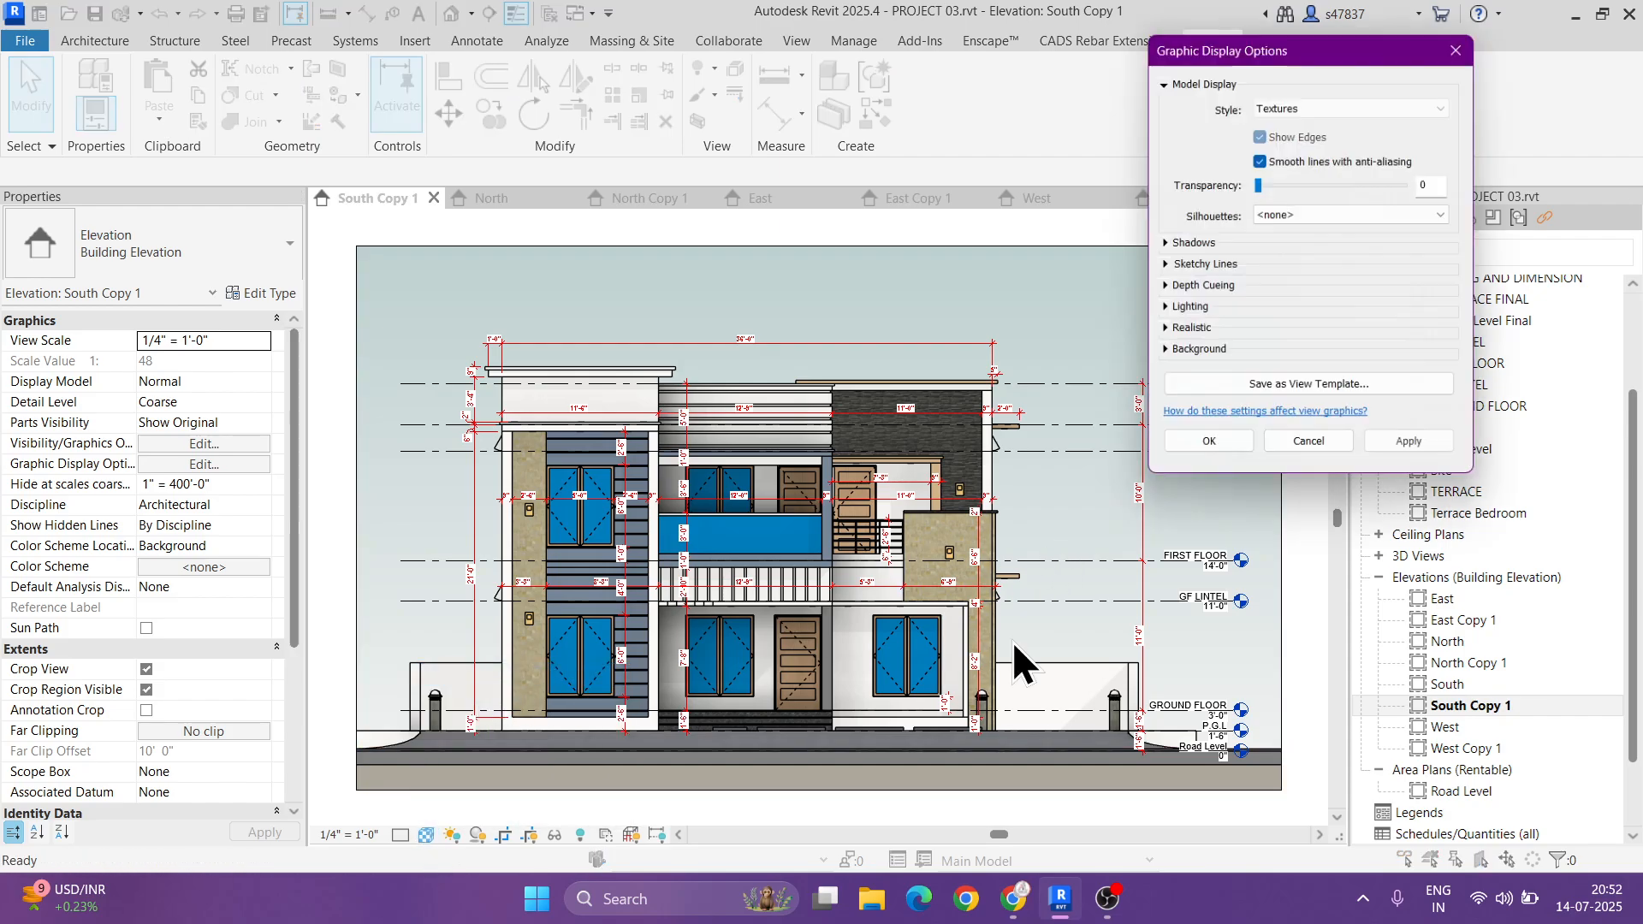
- Save the display settings as a view template named ELEVATIOON and delete that misspelled template
{"action": "left_click", "coordinate": [1288, 393]}
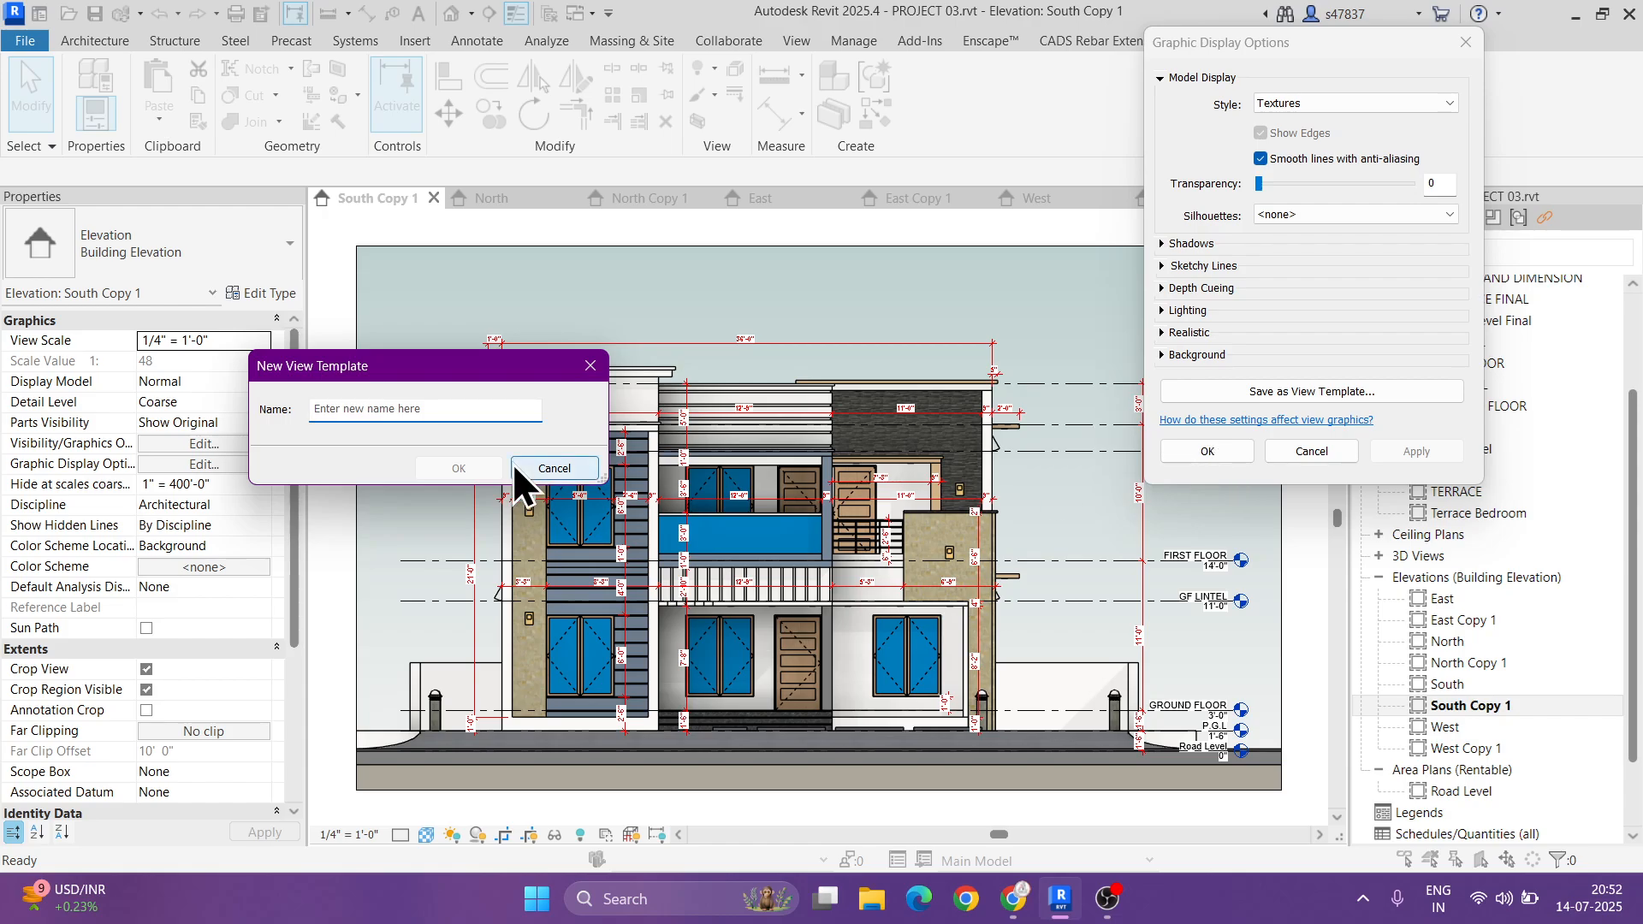
{"action": "type", "text": "ELEVATIO"}
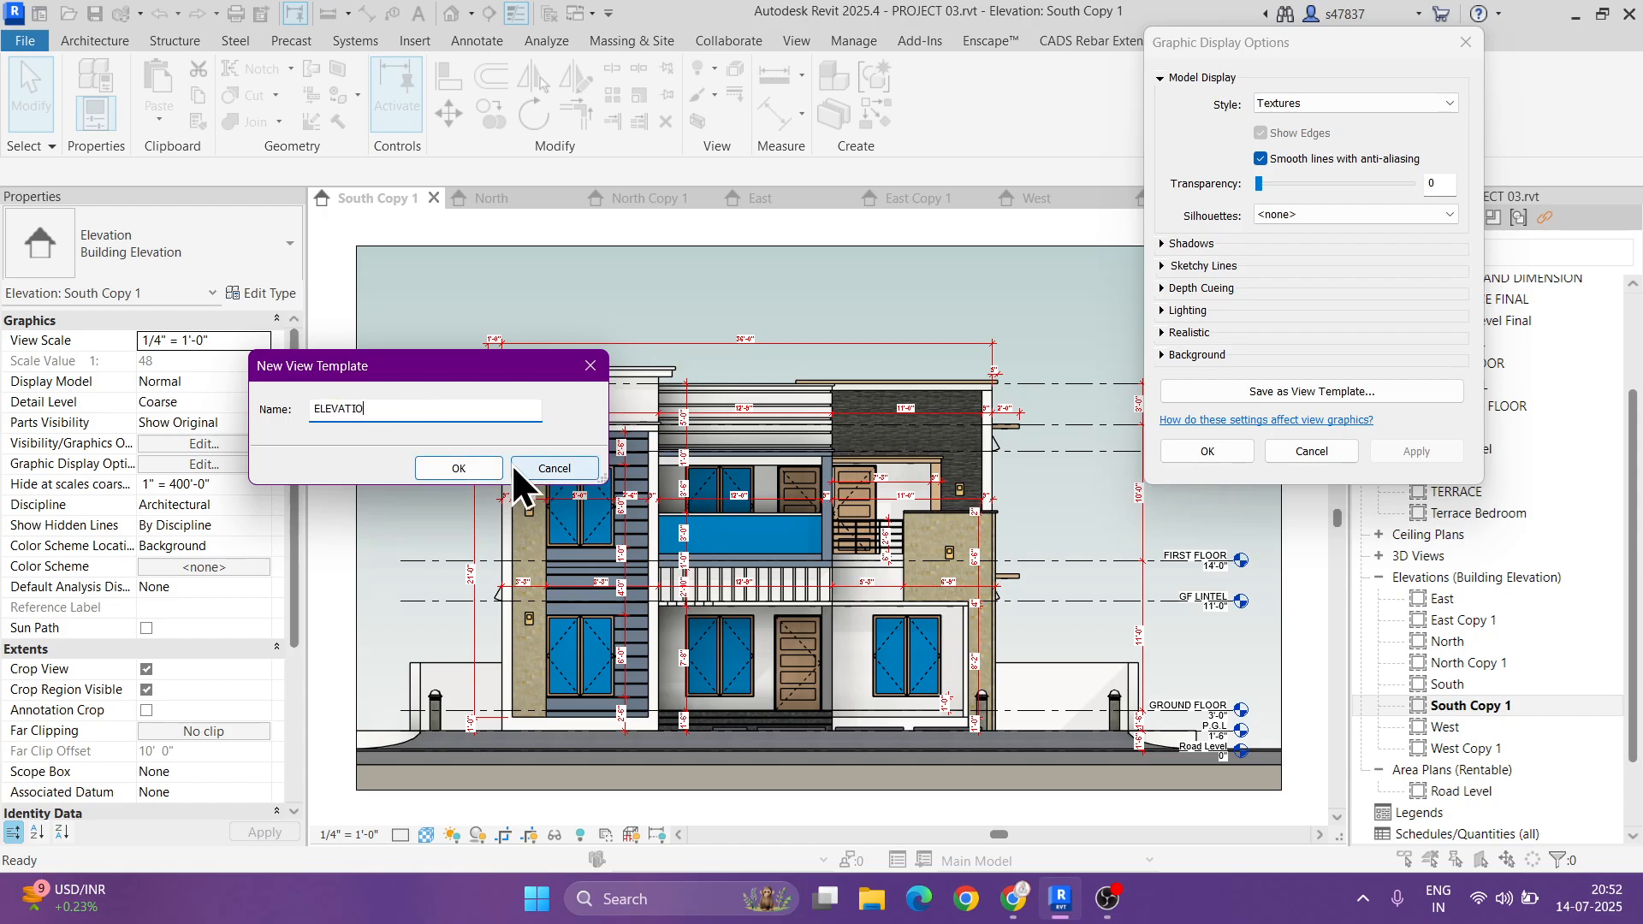
{"action": "type", "text": "ON"}
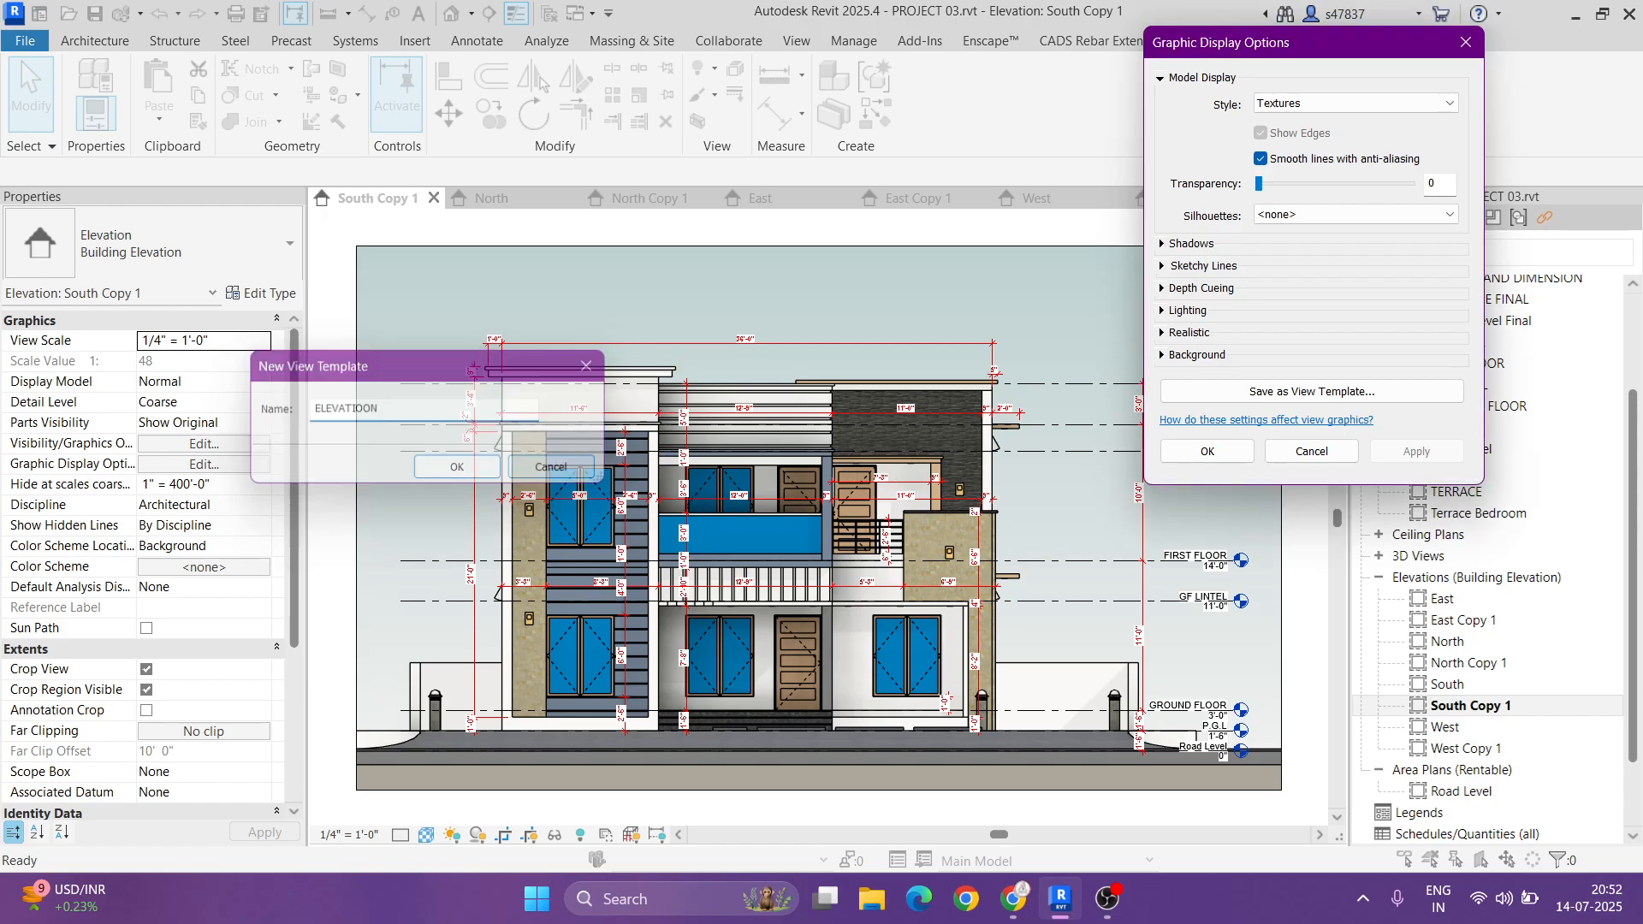
{"action": "key", "text": "Return"}
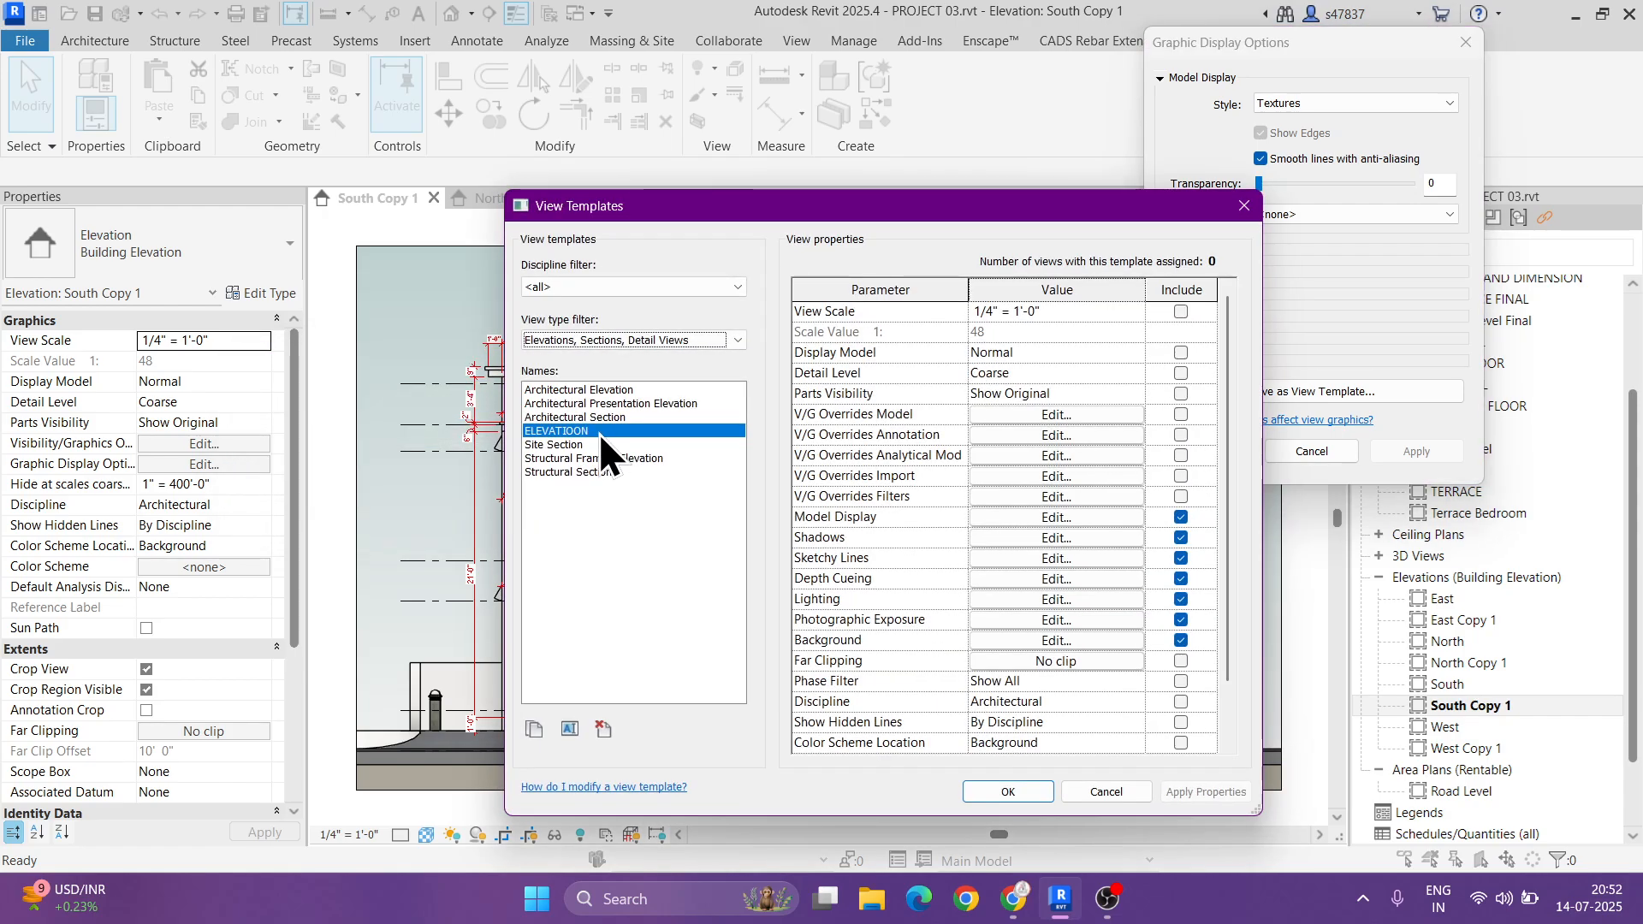
{"action": "left_click", "coordinate": [604, 729]}
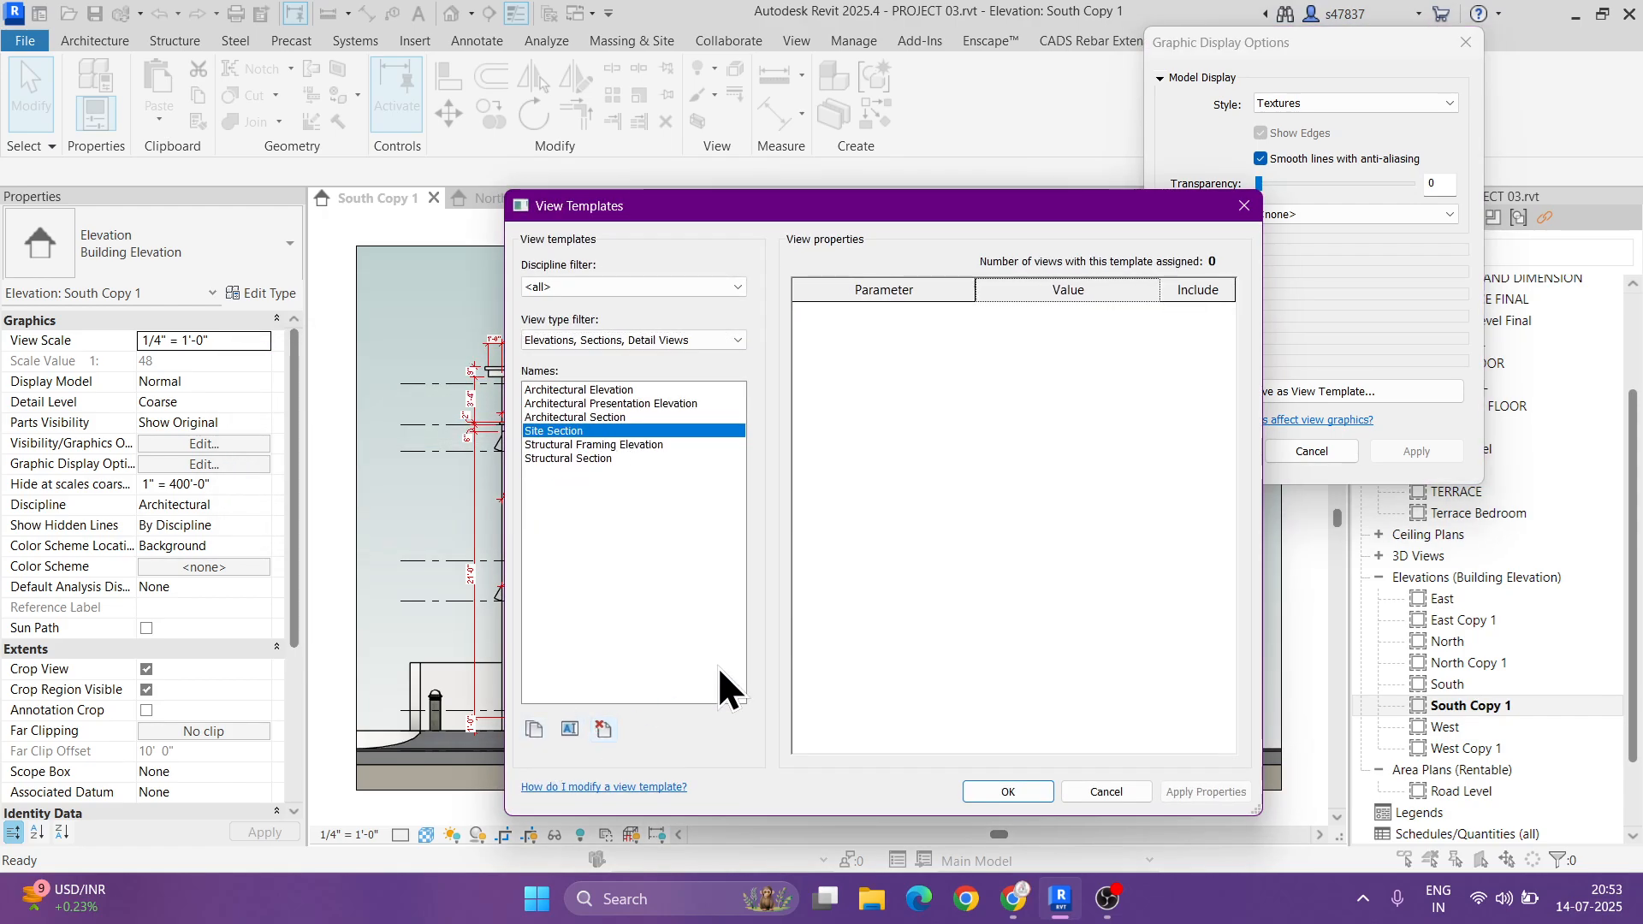
{"action": "left_click", "coordinate": [1107, 791]}
- Save the display settings as a view template named ELEVATION and accept the graphic display options
{"action": "left_click", "coordinate": [1312, 391]}
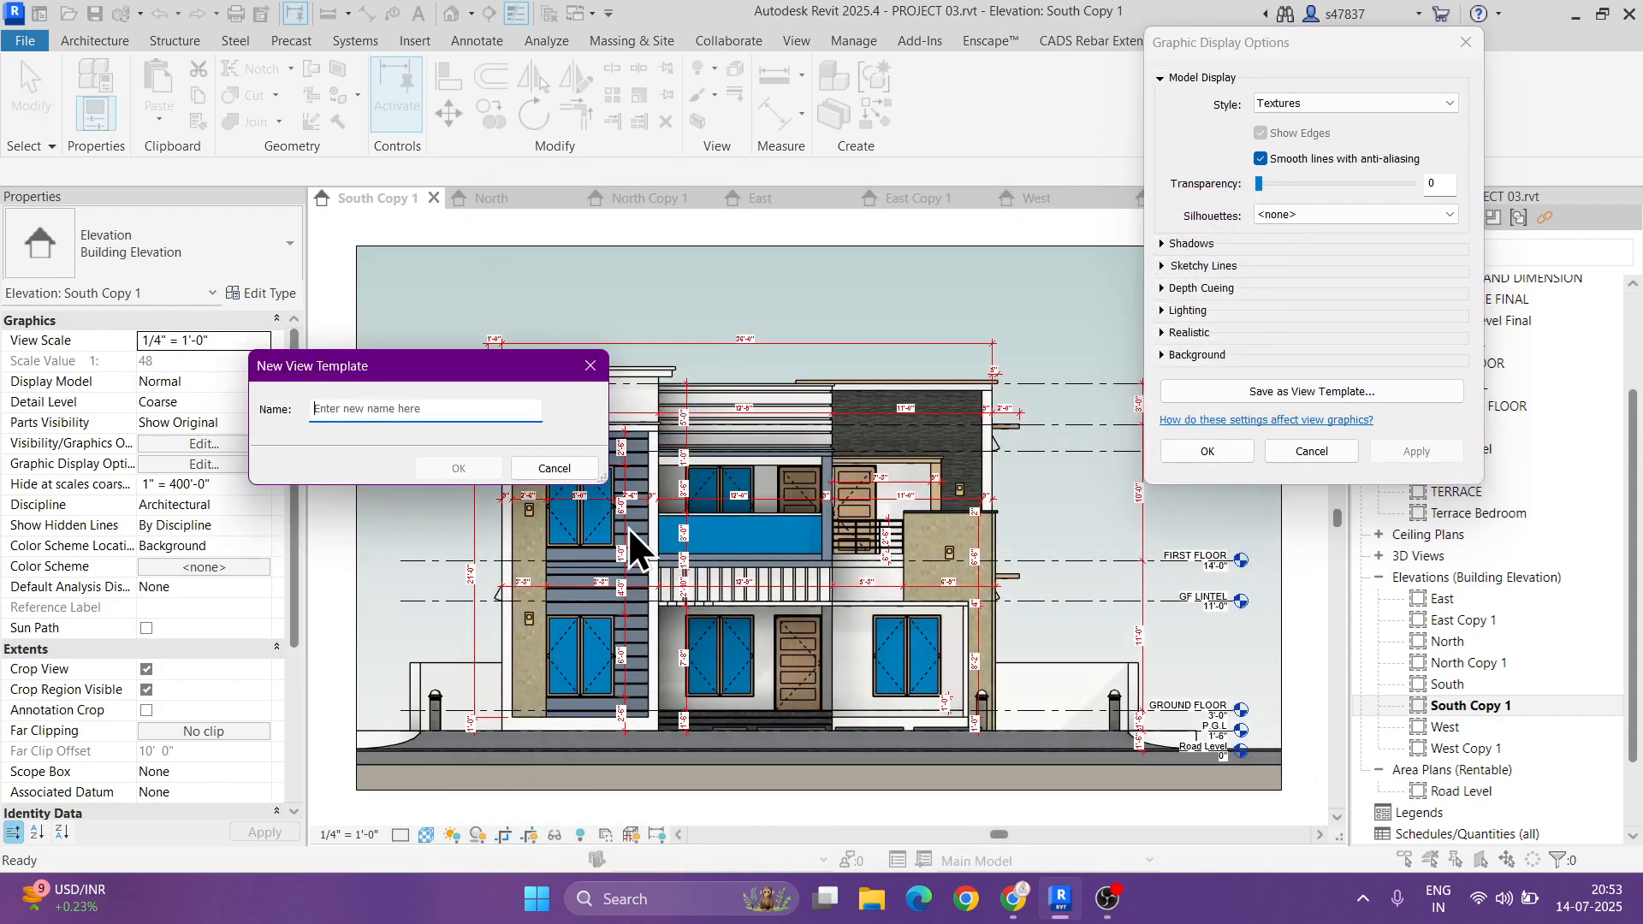
{"action": "type", "text": "EE"}
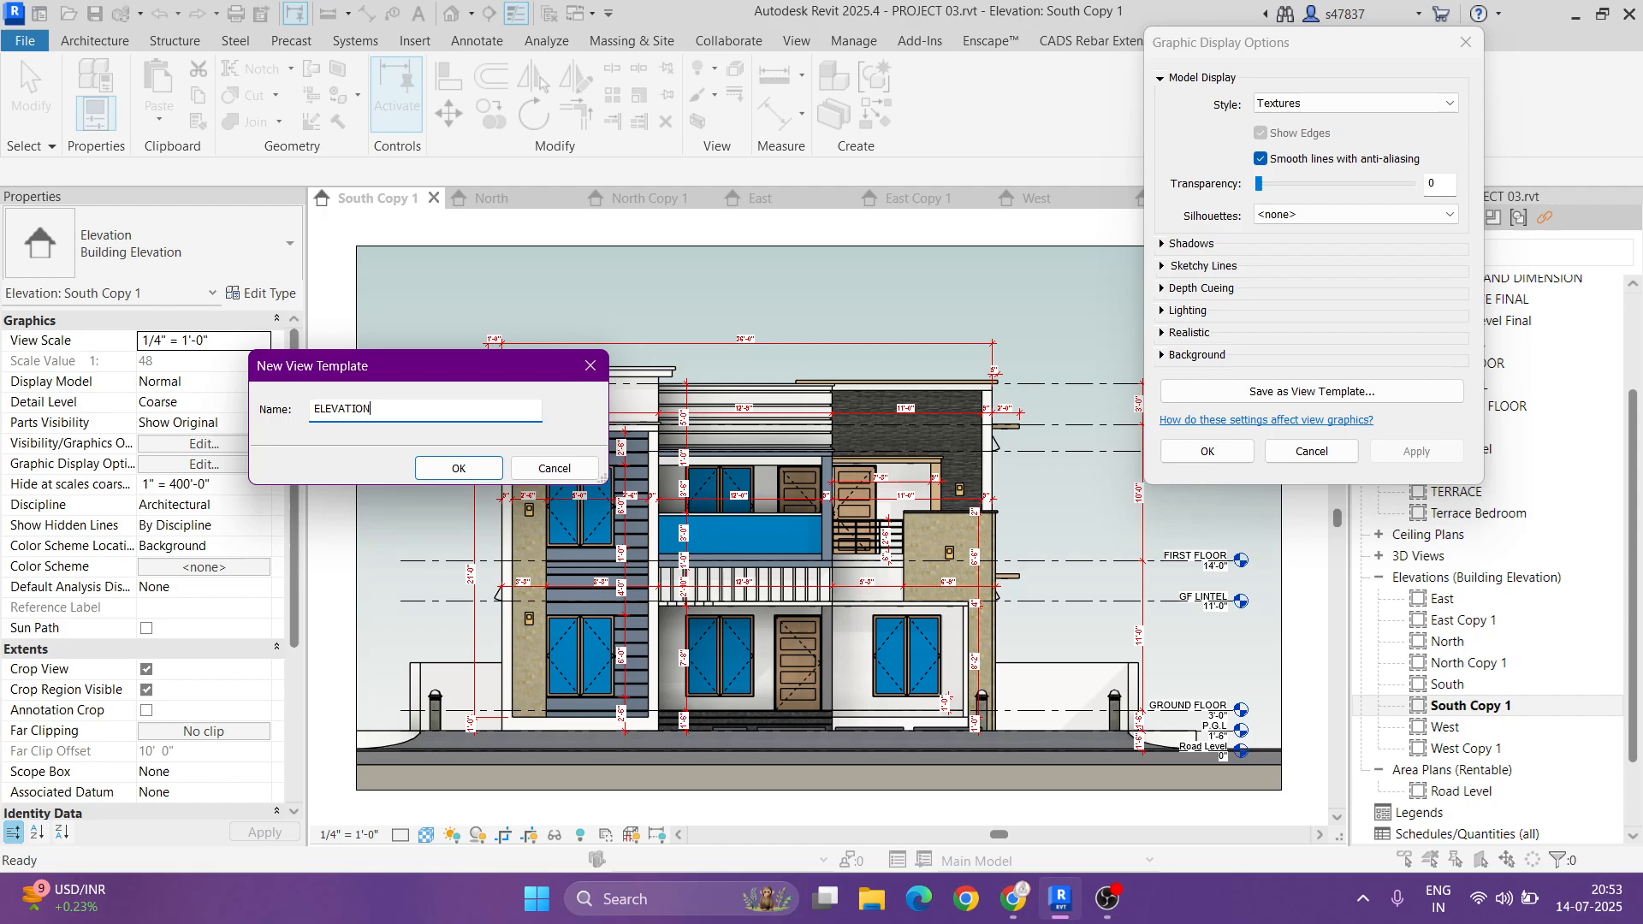
{"action": "key", "text": "Return"}
{"action": "left_click", "coordinate": [969, 792]}
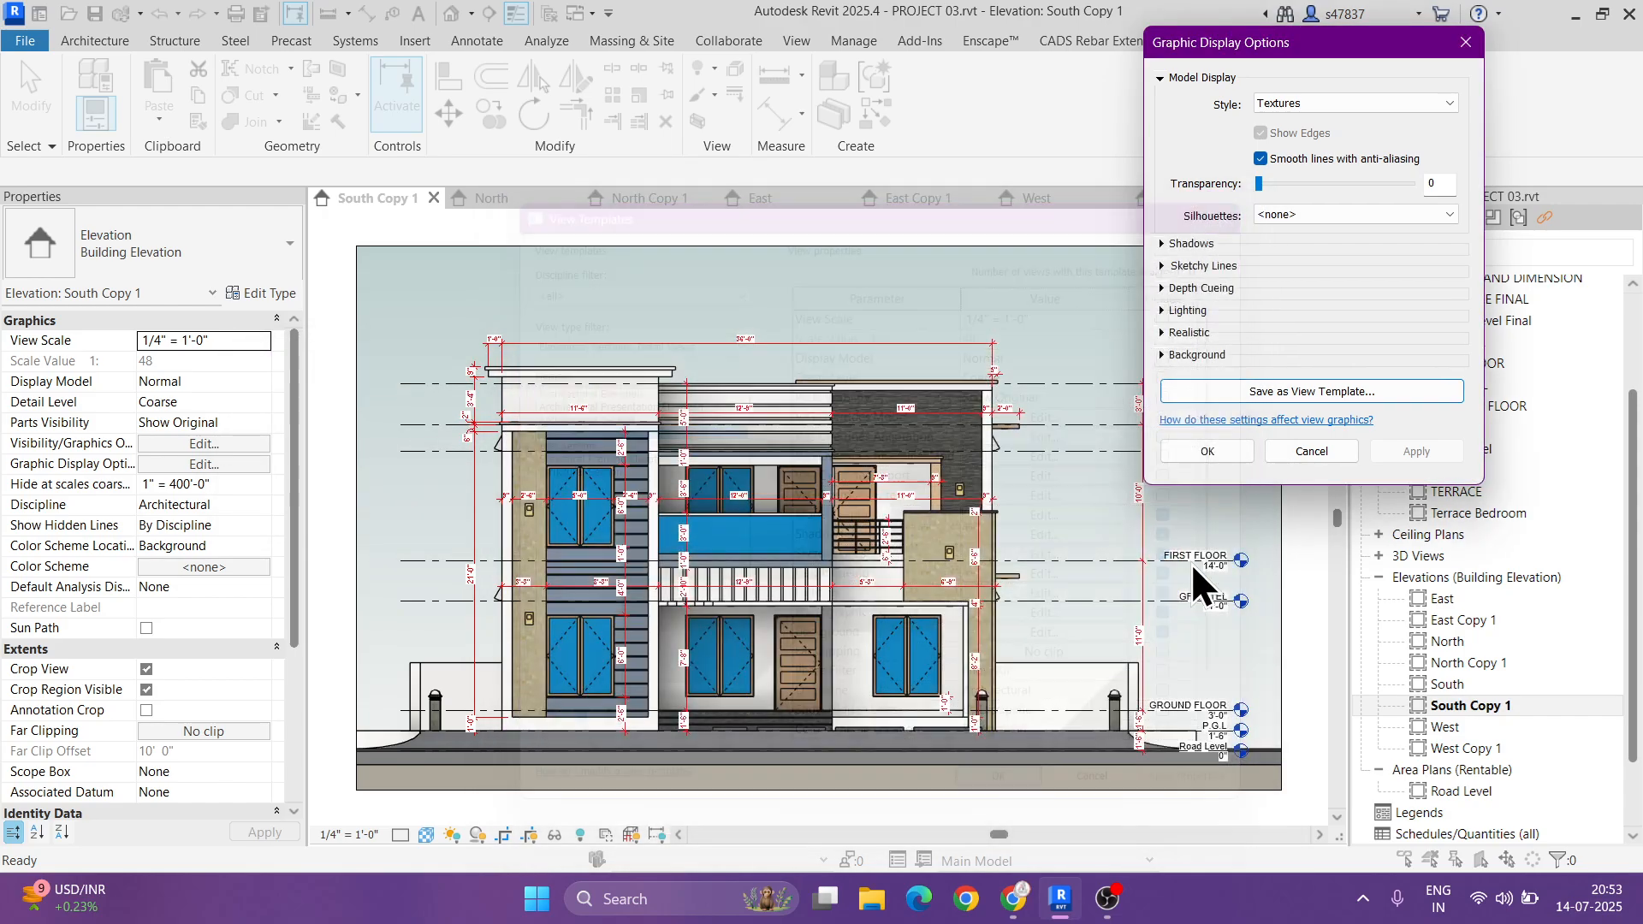
{"action": "left_click", "coordinate": [1232, 453]}
- Open the East Copy 1 elevation and assign the ELEVATION view template to it
{"action": "double_click", "coordinate": [1465, 614]}
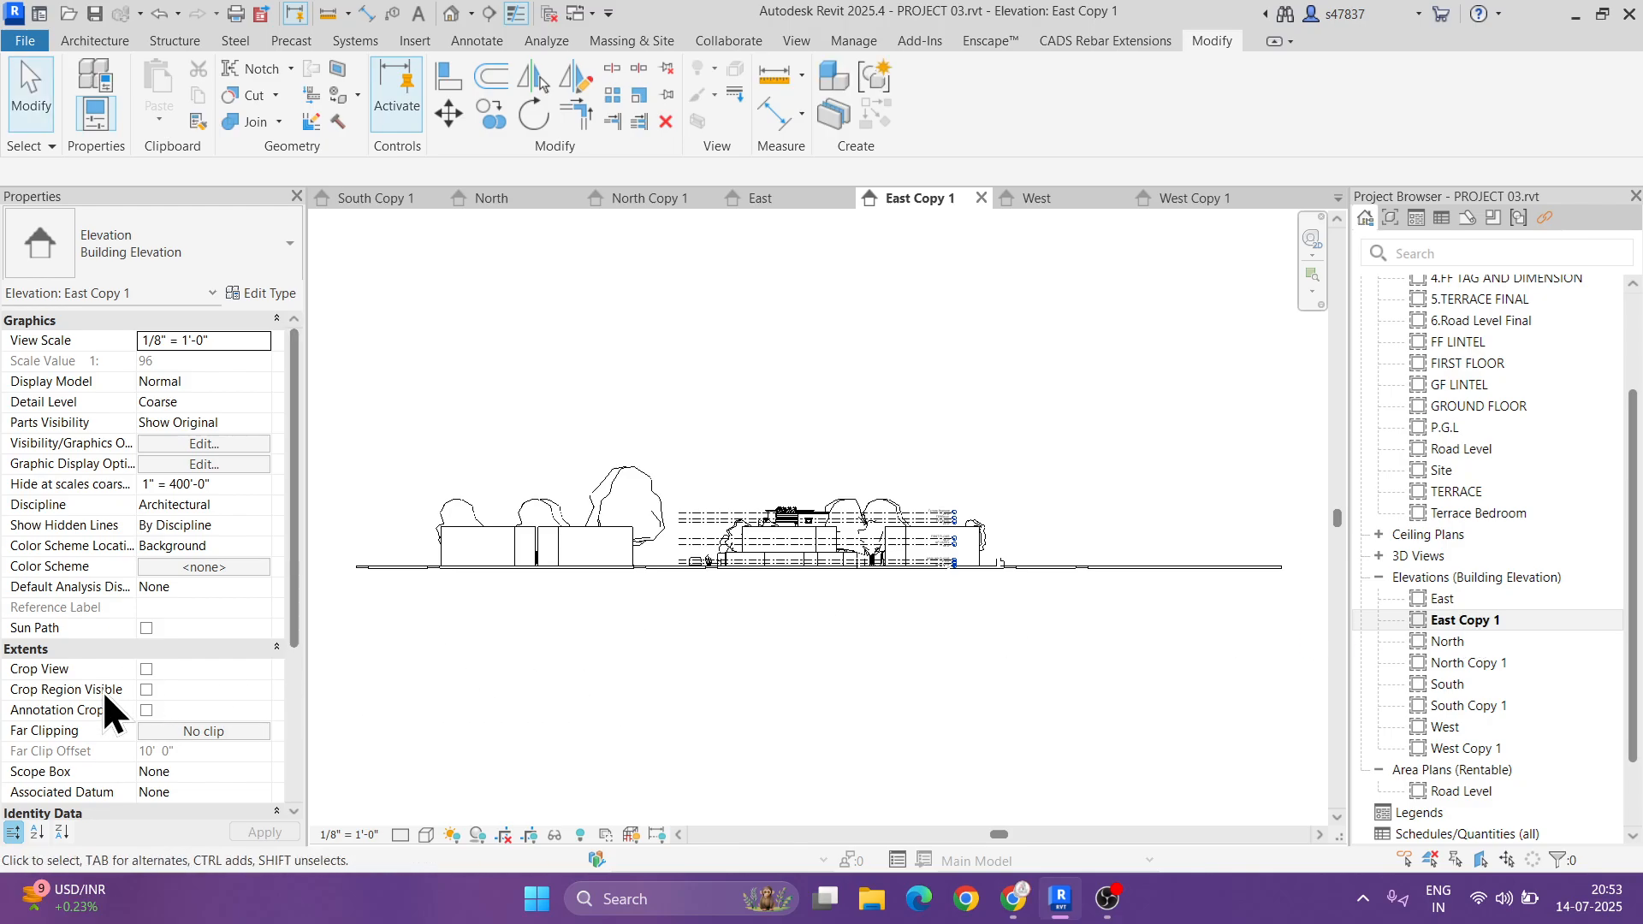
{"action": "scroll", "coordinate": [157, 717], "scroll_direction": "down", "scroll_amount": 3}
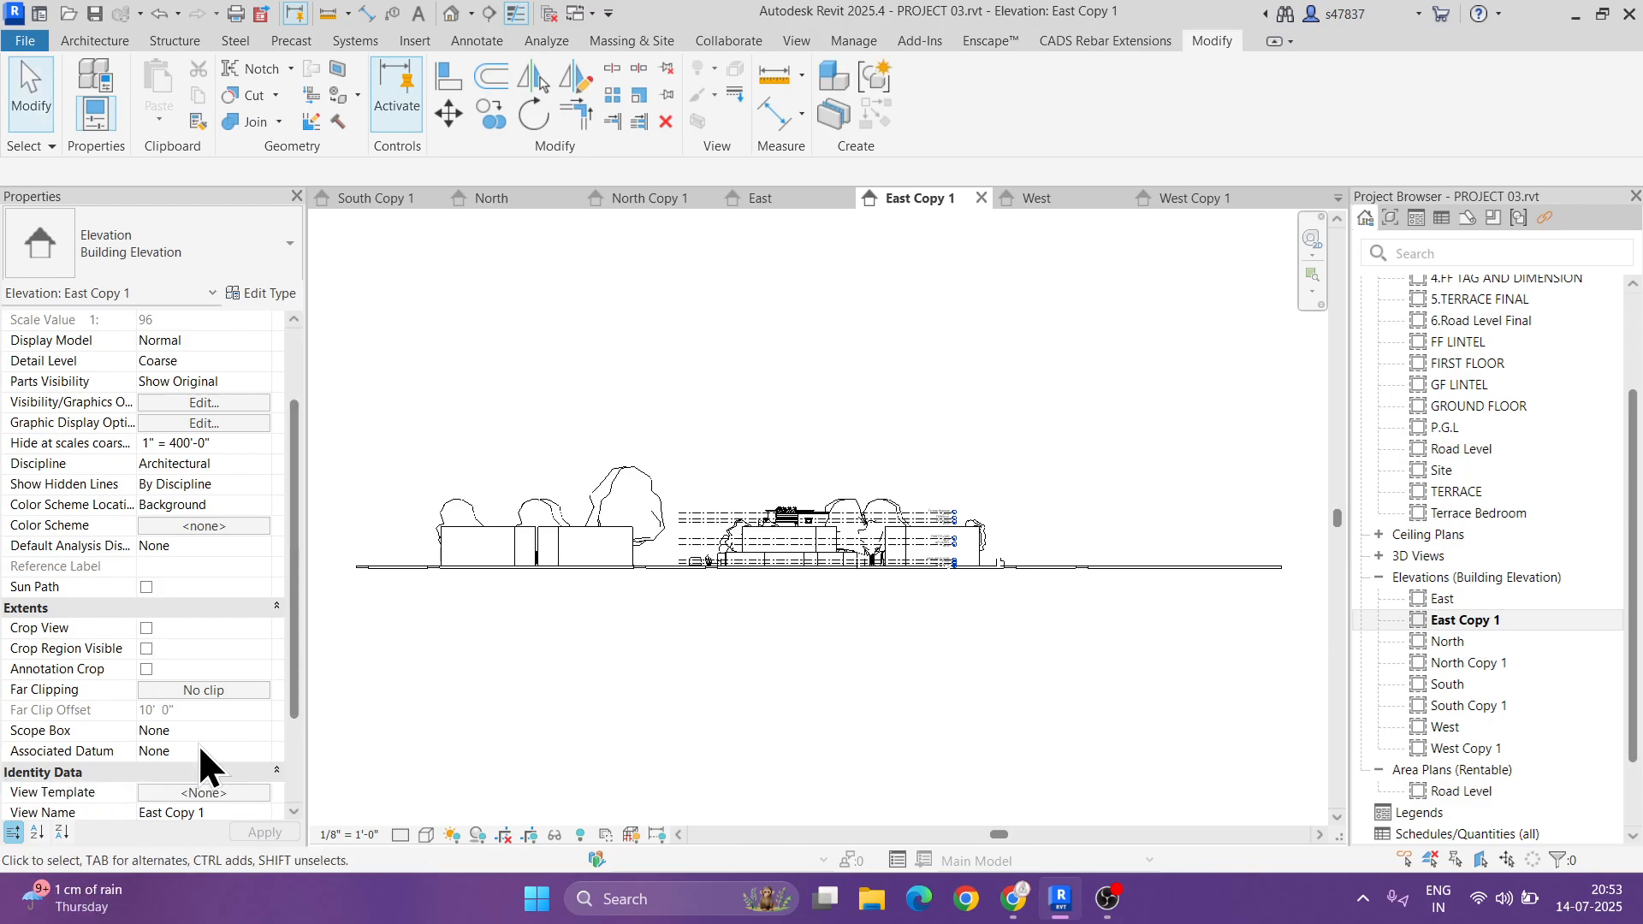
{"action": "left_click", "coordinate": [202, 670]}
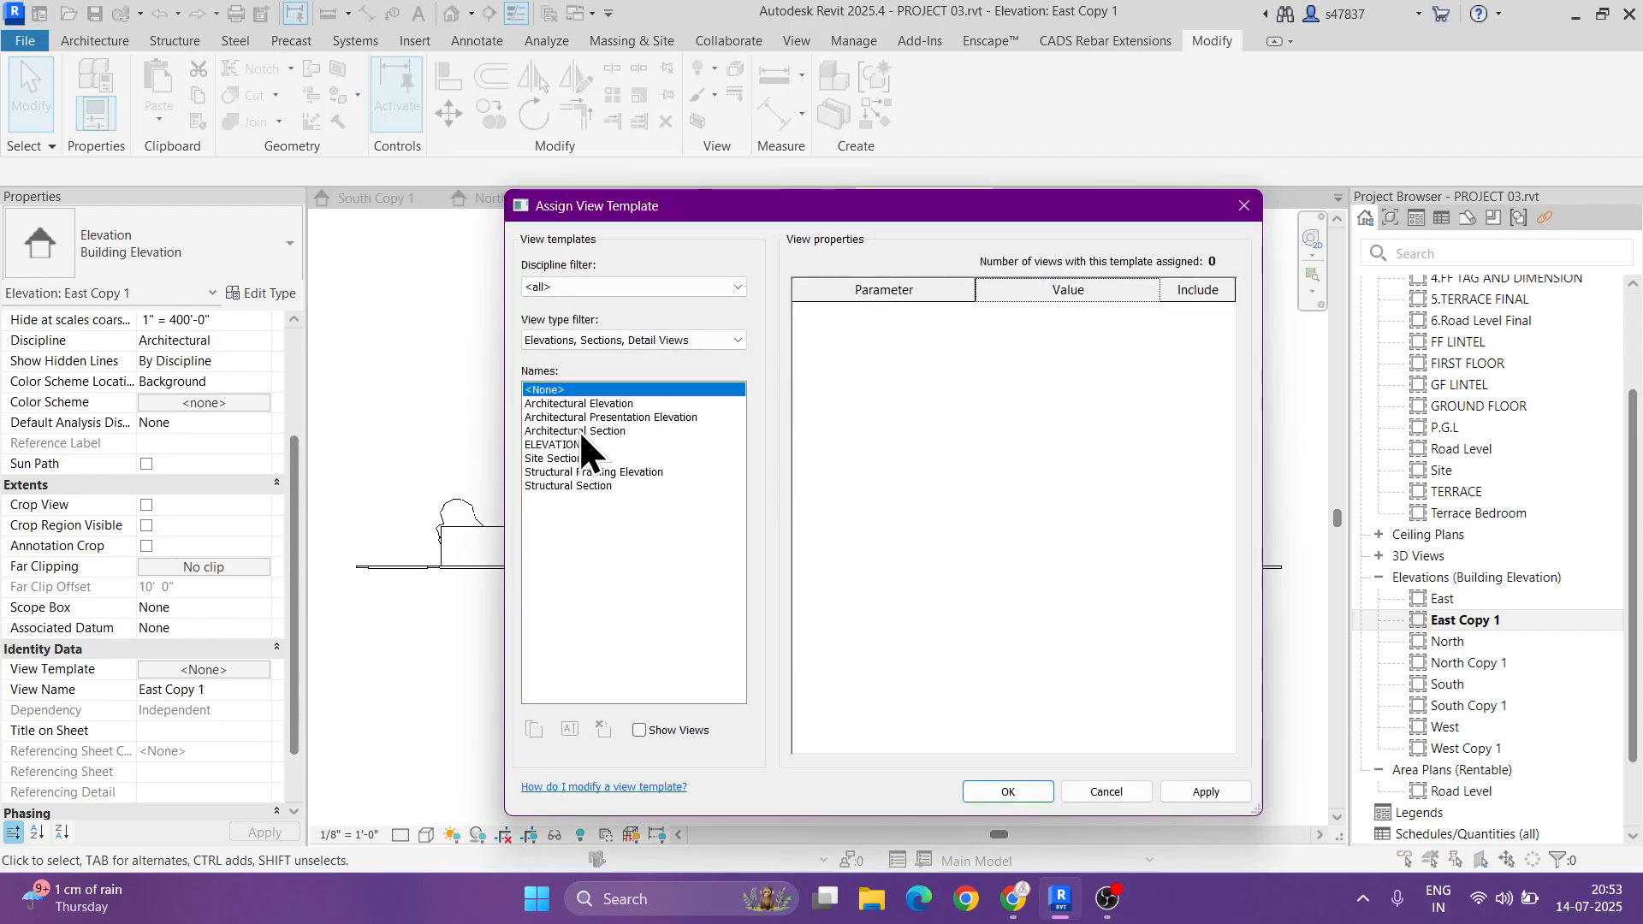
{"action": "left_click", "coordinate": [554, 445]}
{"action": "left_click", "coordinate": [993, 789]}
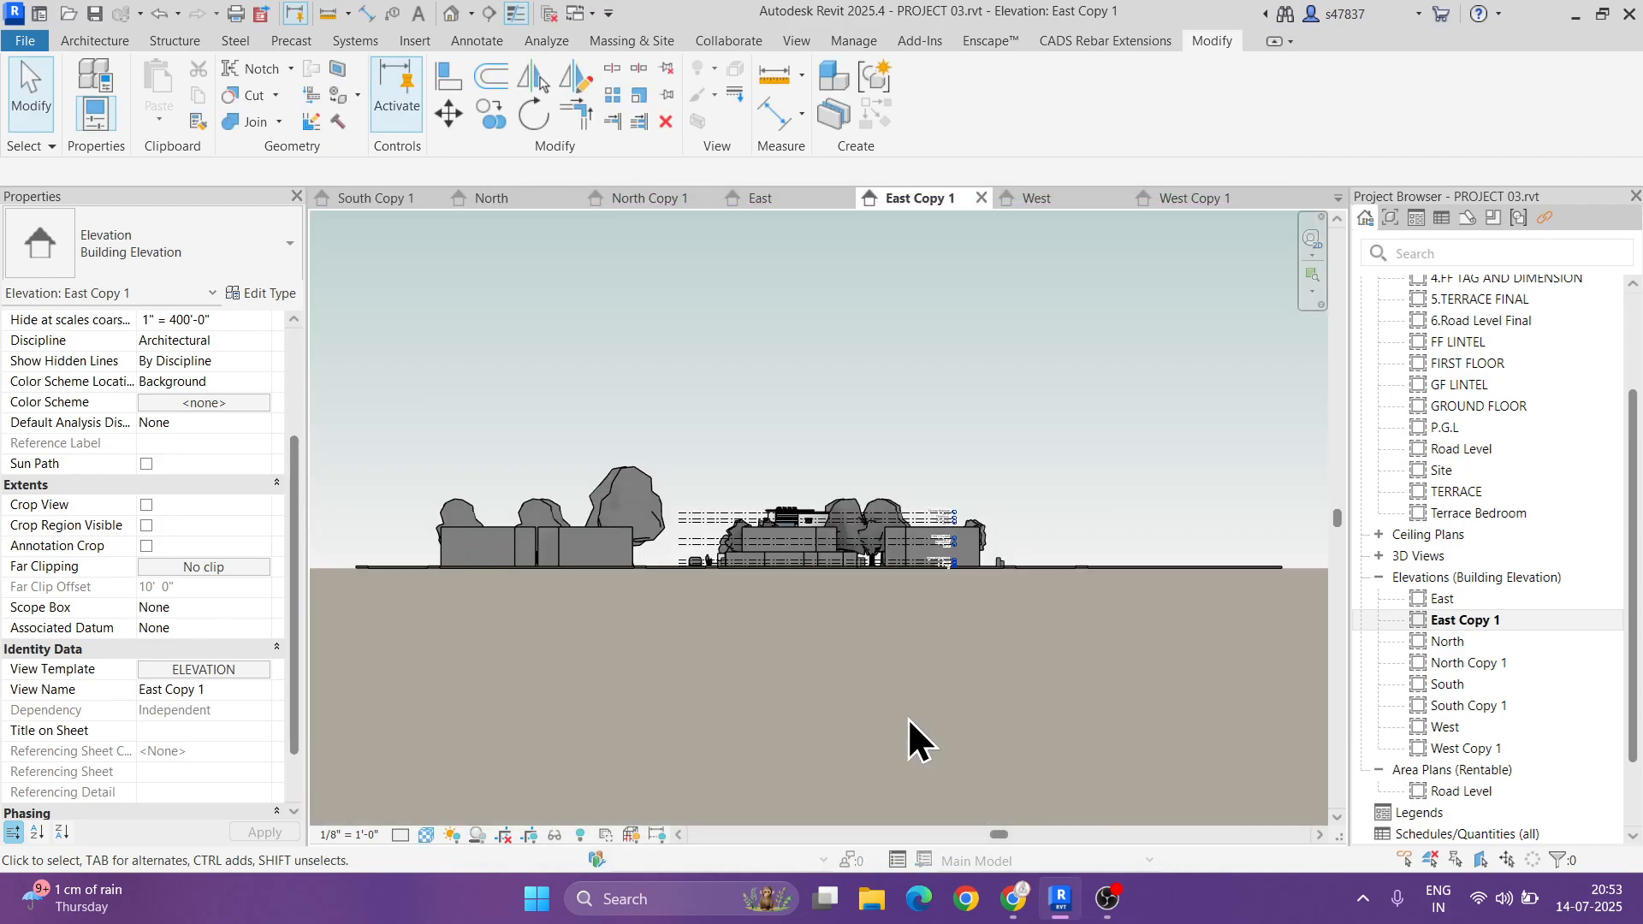
- Hide the Planting model category in the East Copy 1 elevation
{"action": "scroll", "coordinate": [176, 415], "scroll_direction": "up", "scroll_amount": 4}
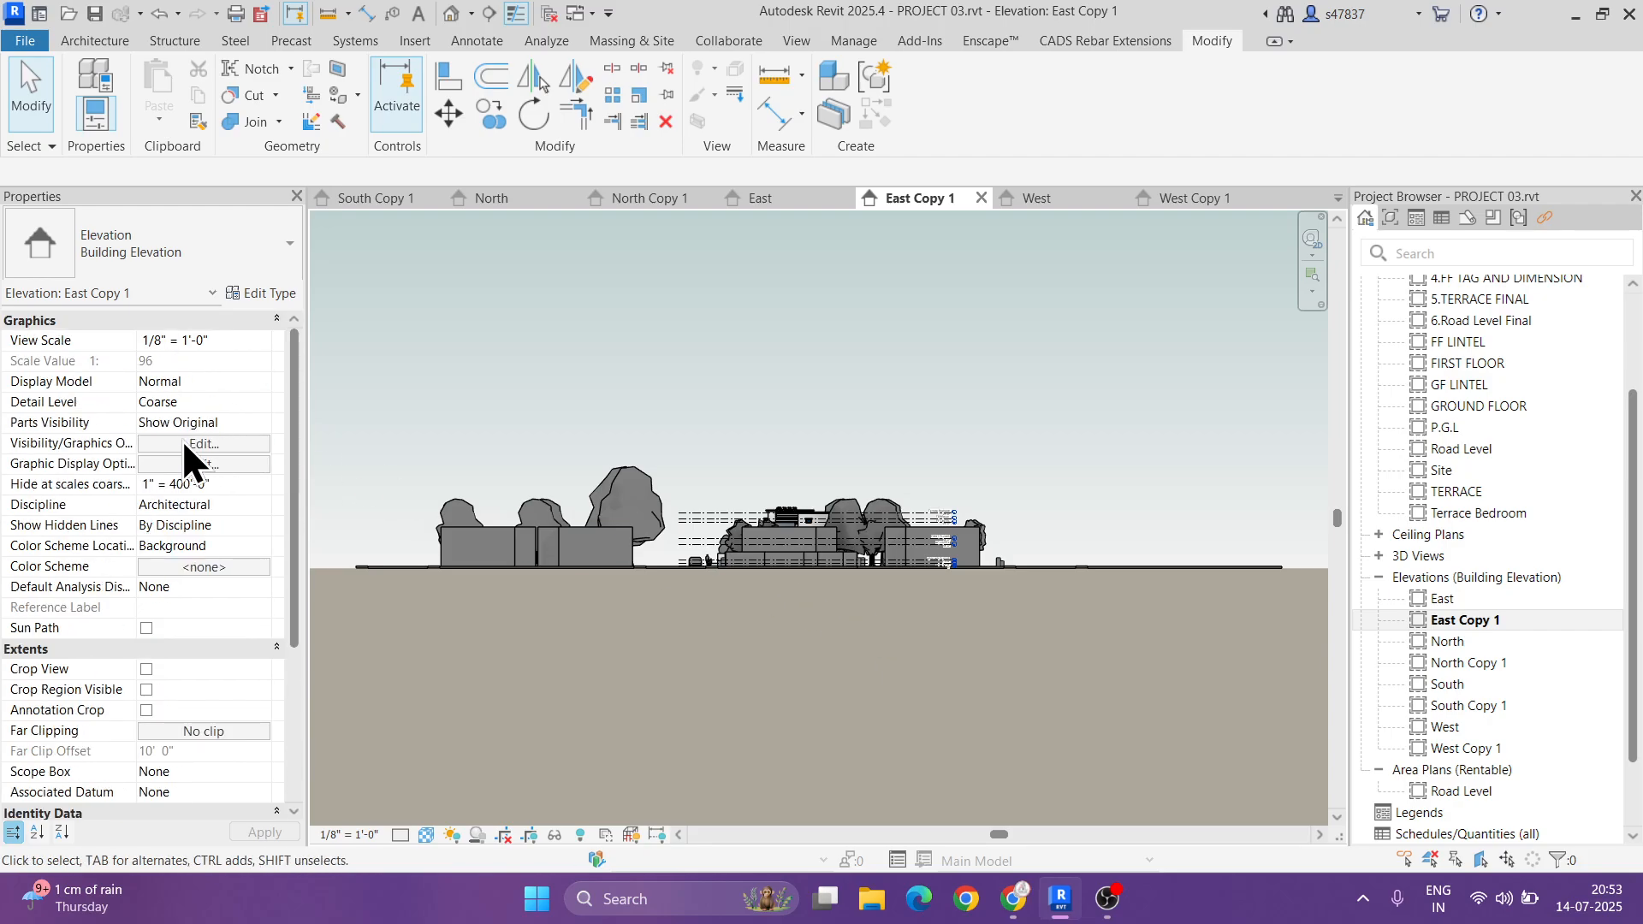
{"action": "left_click", "coordinate": [203, 443]}
{"action": "scroll", "coordinate": [516, 495], "scroll_direction": "down", "scroll_amount": 6}
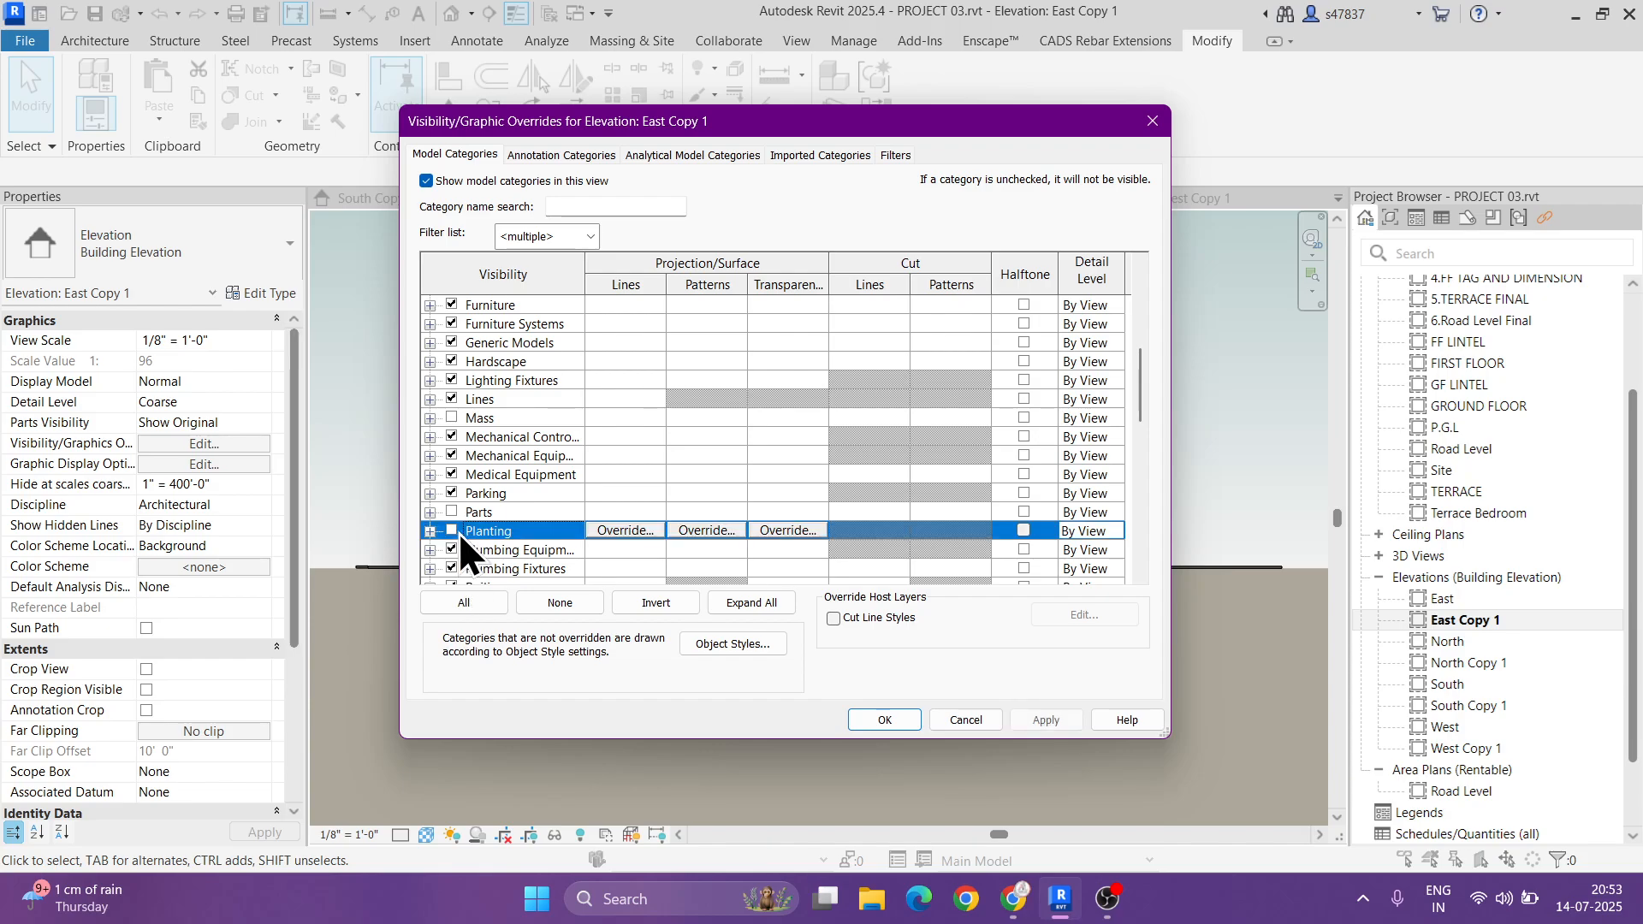
{"action": "left_click", "coordinate": [459, 533]}
{"action": "left_click", "coordinate": [885, 718]}
{"action": "scroll", "coordinate": [835, 546], "scroll_direction": "up", "scroll_amount": 4}
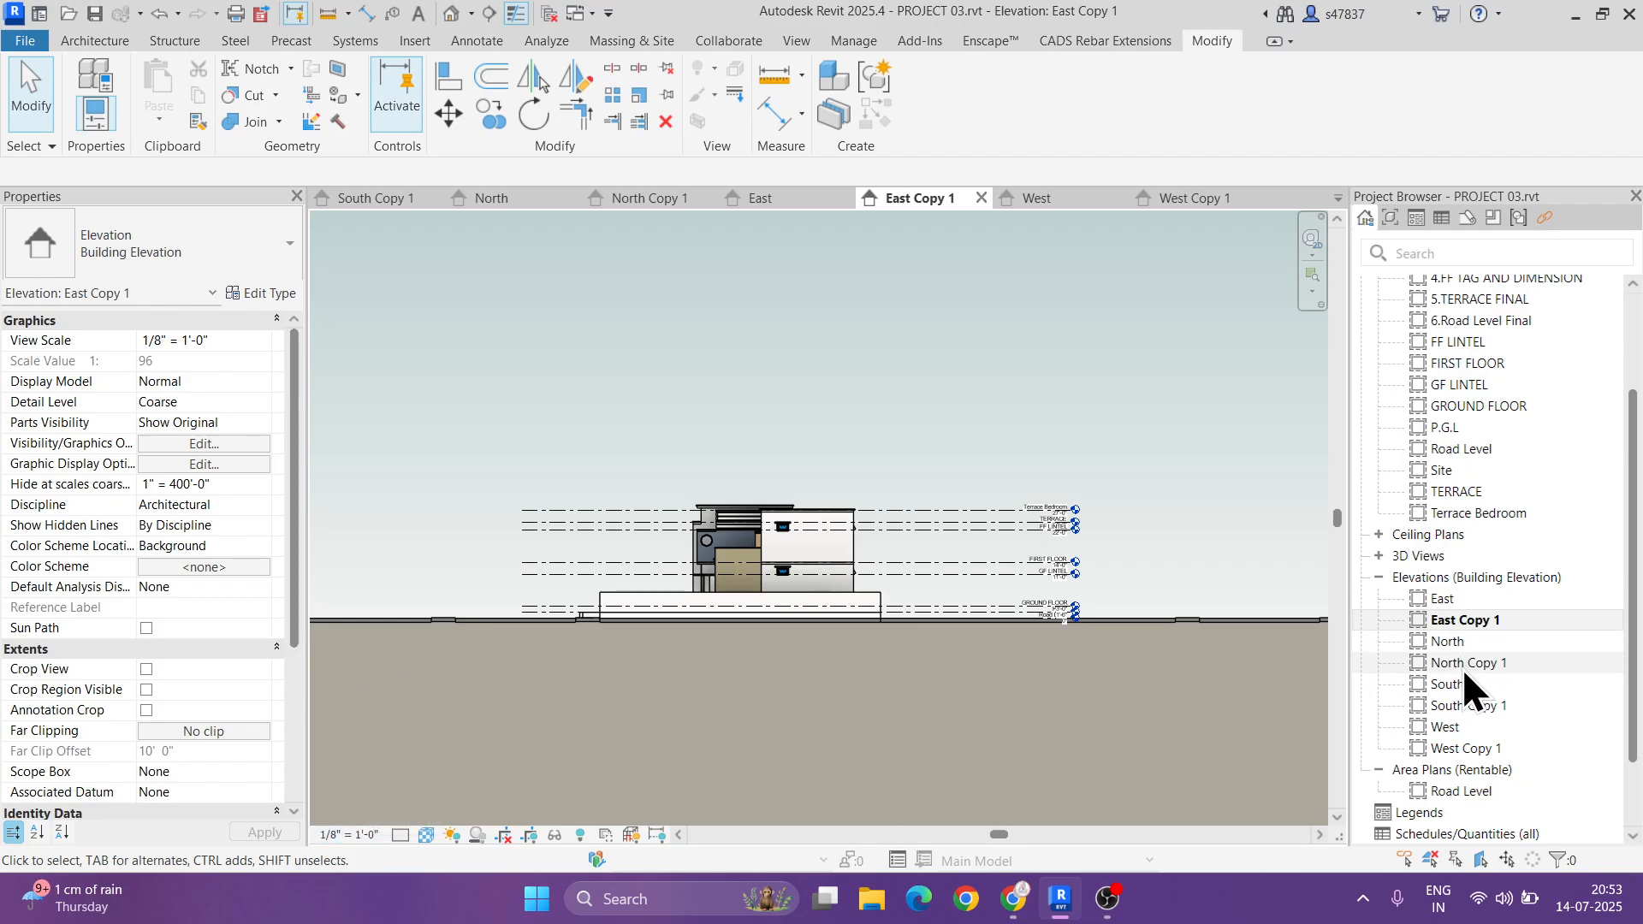
- Set the view scale of the East Copy 1 elevation to 1/4" = 1'-0"
{"action": "scroll", "coordinate": [244, 720], "scroll_direction": "down", "scroll_amount": 4}
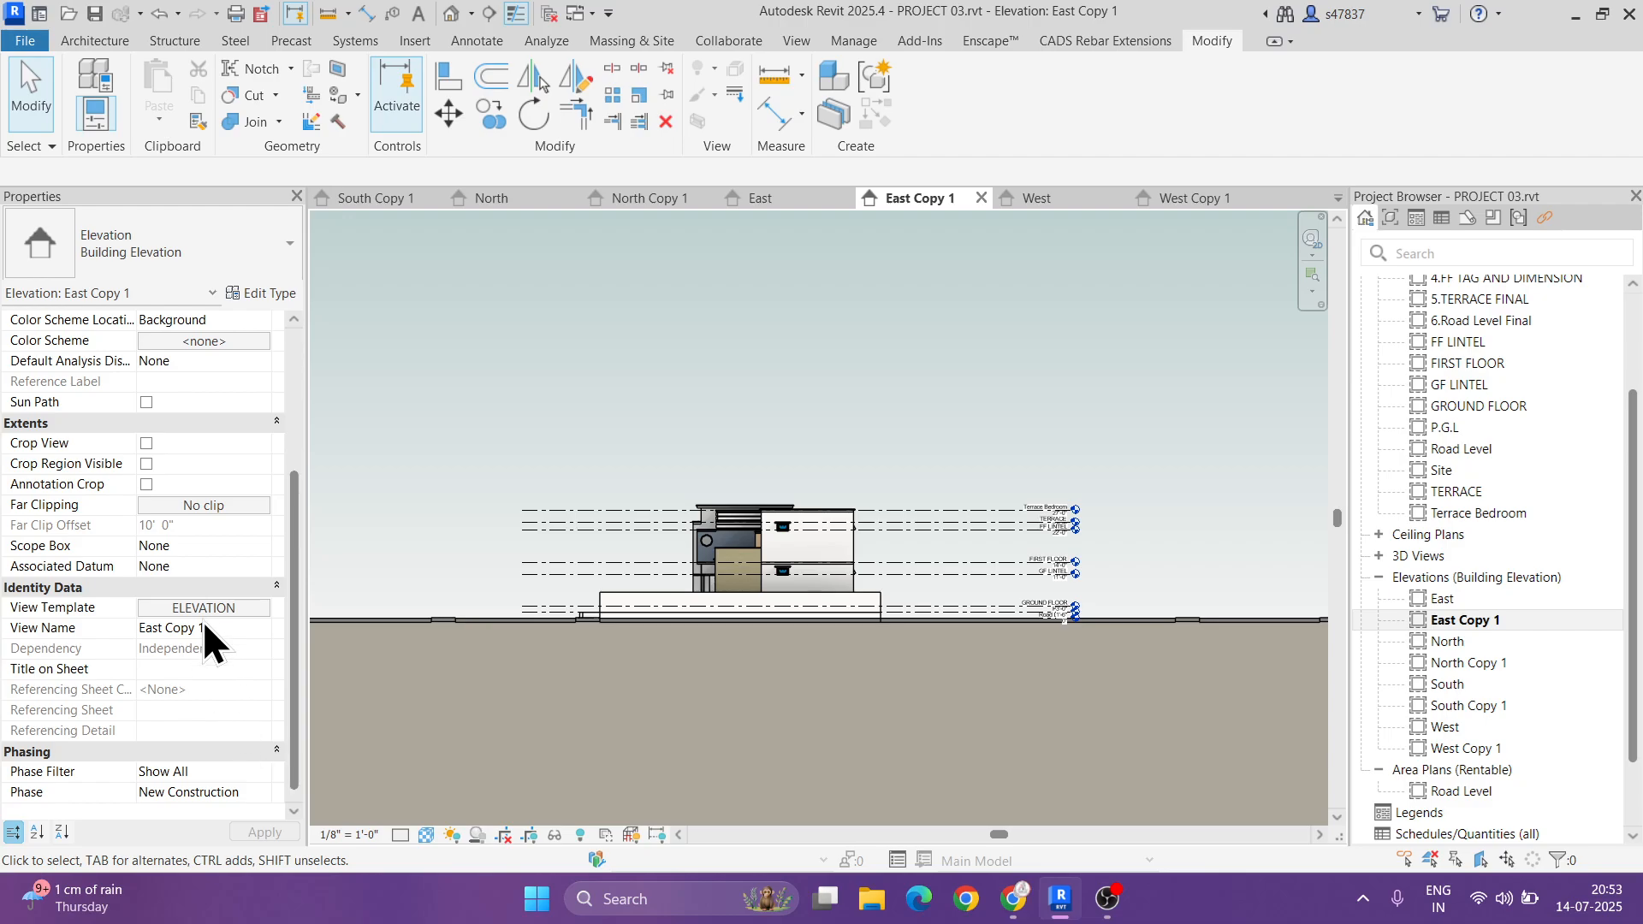
{"action": "double_click", "coordinate": [1460, 683]}
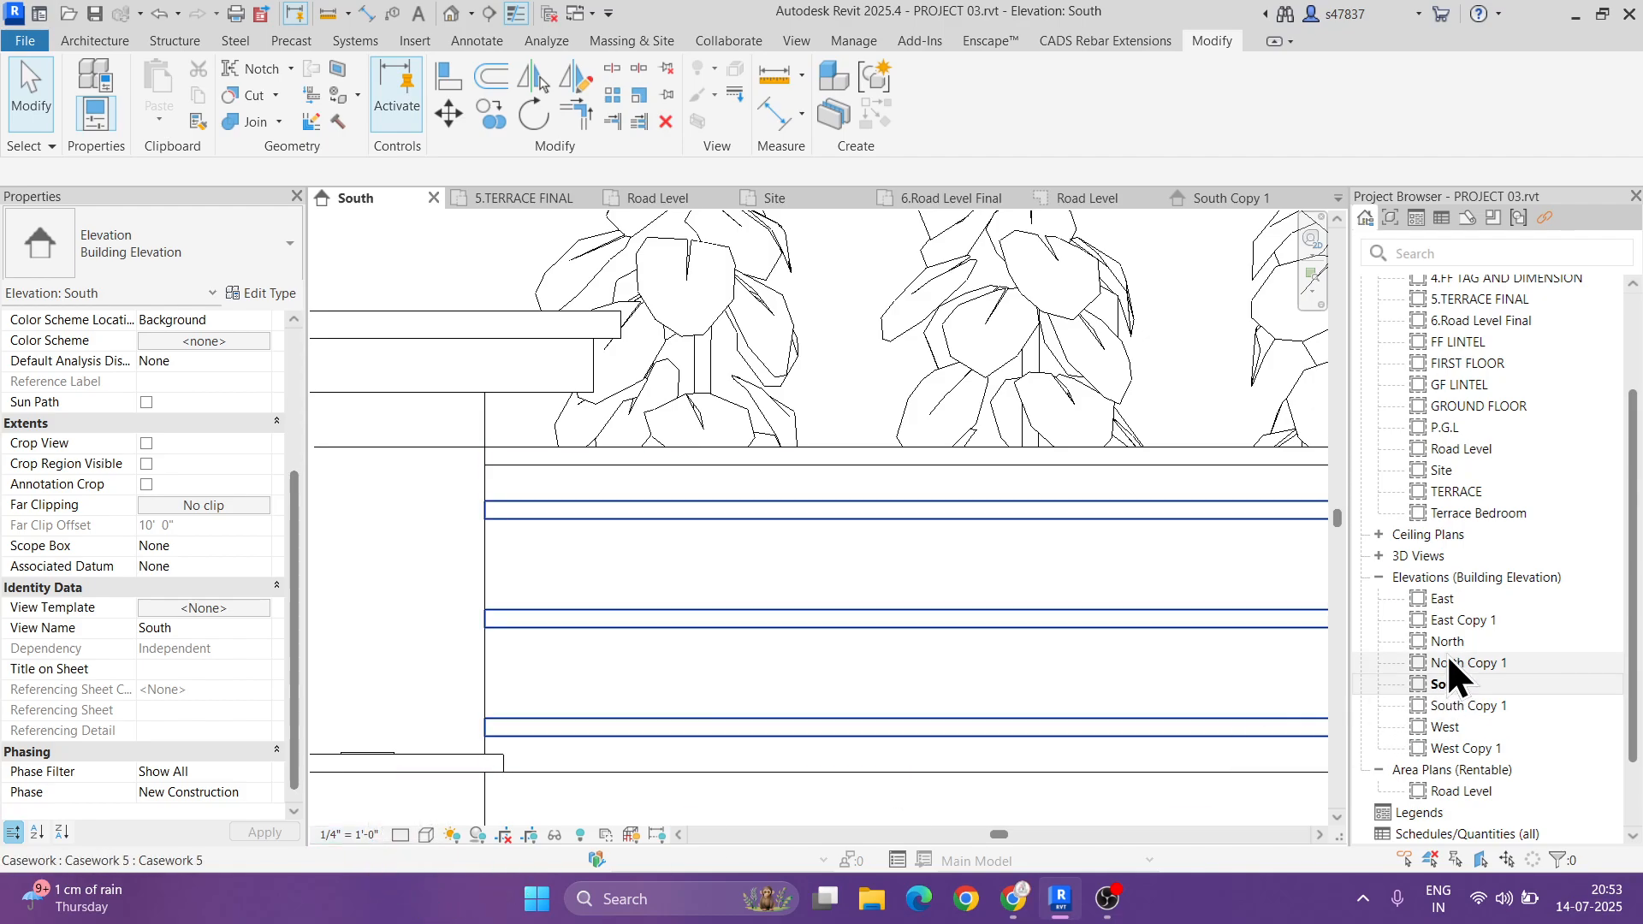
{"action": "double_click", "coordinate": [1450, 628]}
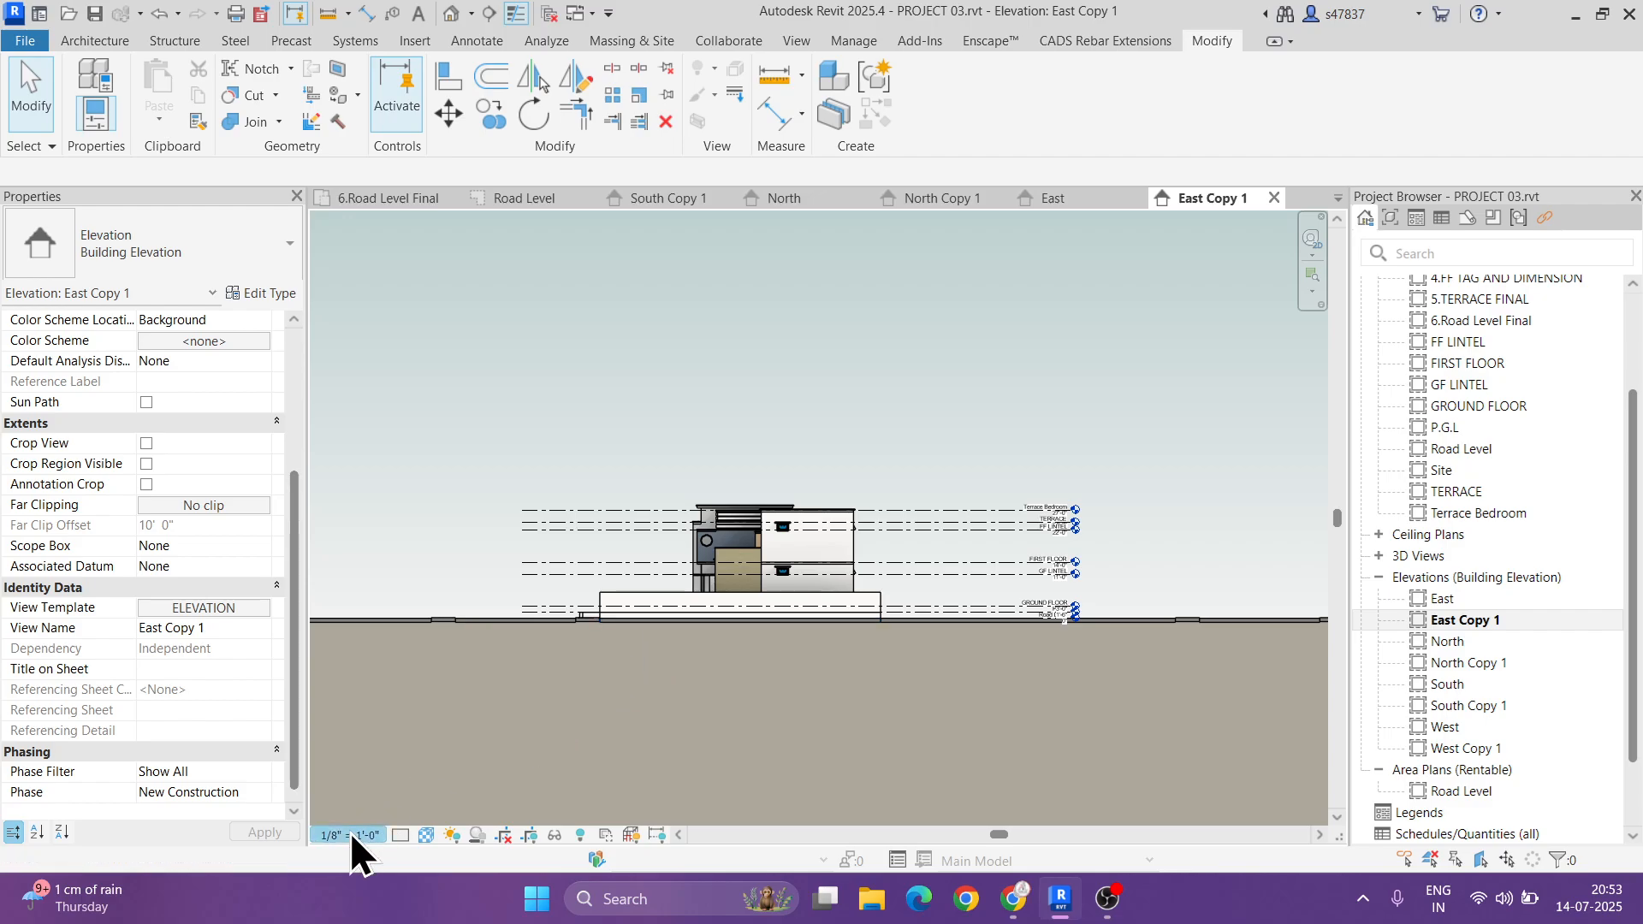
{"action": "left_click", "coordinate": [351, 832]}
{"action": "left_click", "coordinate": [384, 392]}
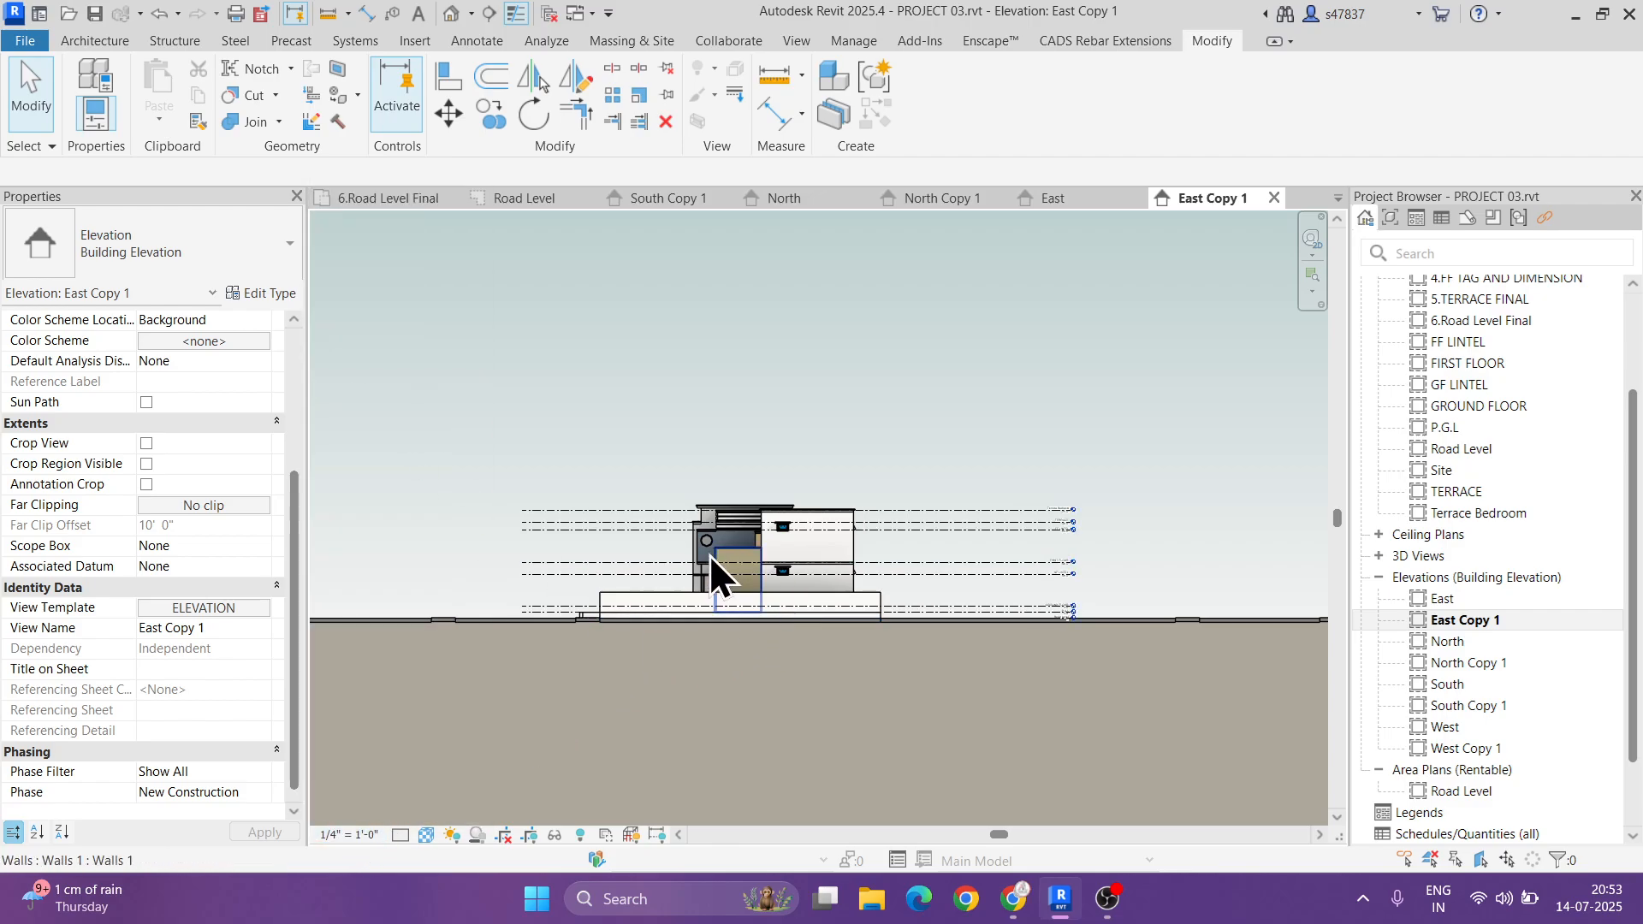
- Pull the left ends of the level lines closer to the building in East Copy 1
{"action": "scroll", "coordinate": [710, 554], "scroll_direction": "up", "scroll_amount": 3}
{"action": "left_click", "coordinate": [343, 469]}
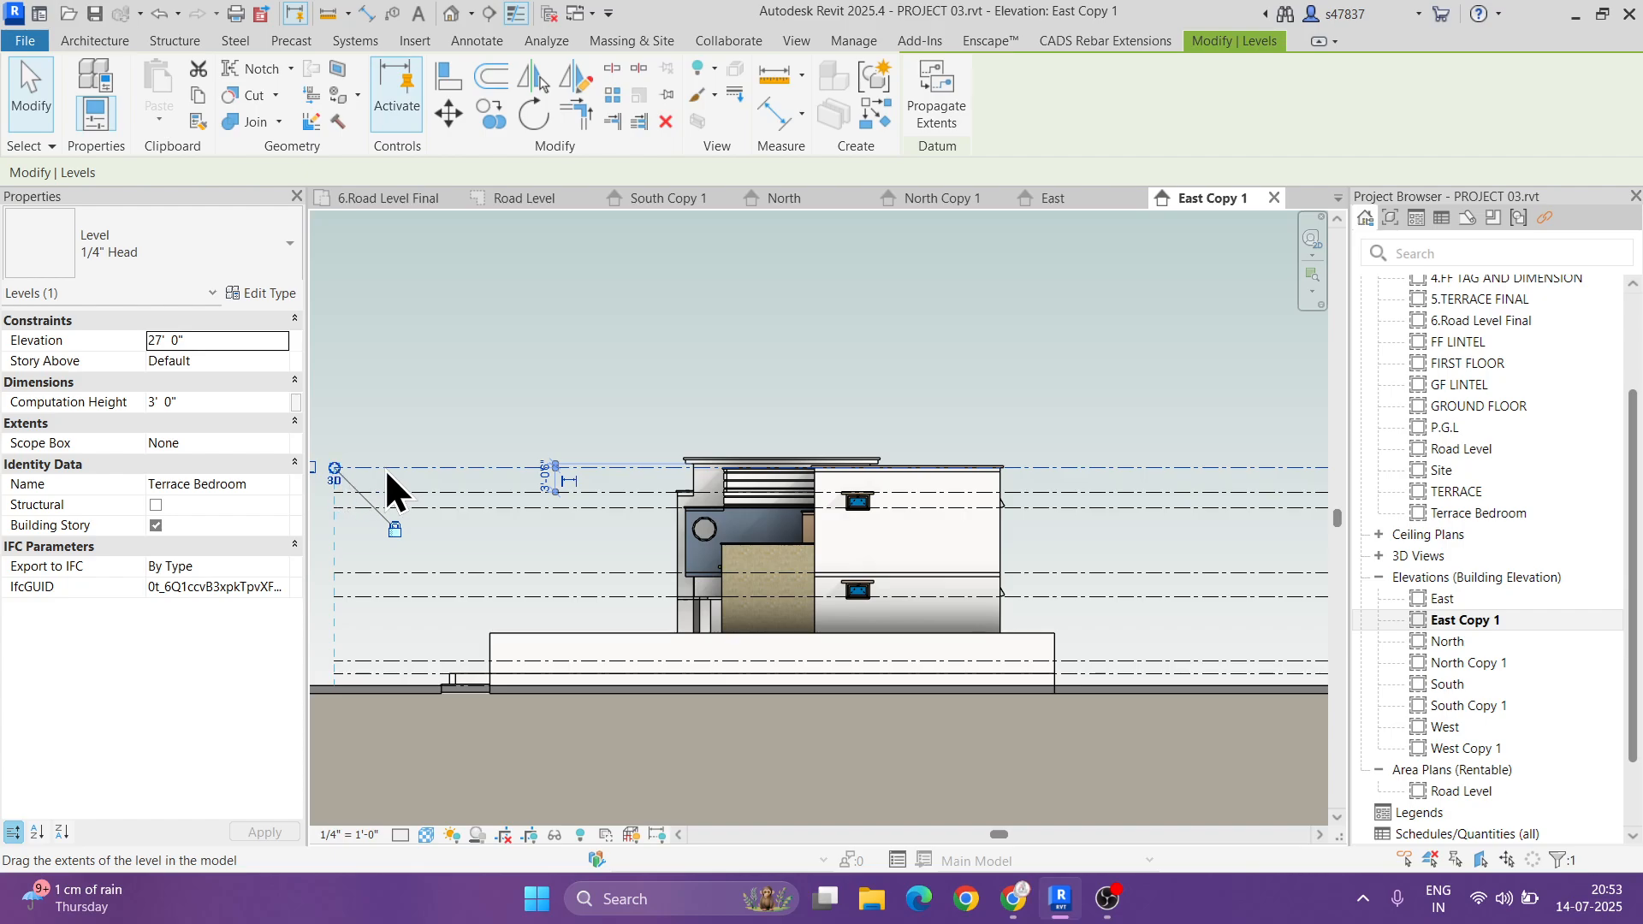
{"action": "left_click_drag", "start_coordinate": [385, 469], "coordinate": [447, 470]}
{"action": "scroll", "coordinate": [487, 503], "scroll_direction": "down", "scroll_amount": 2}
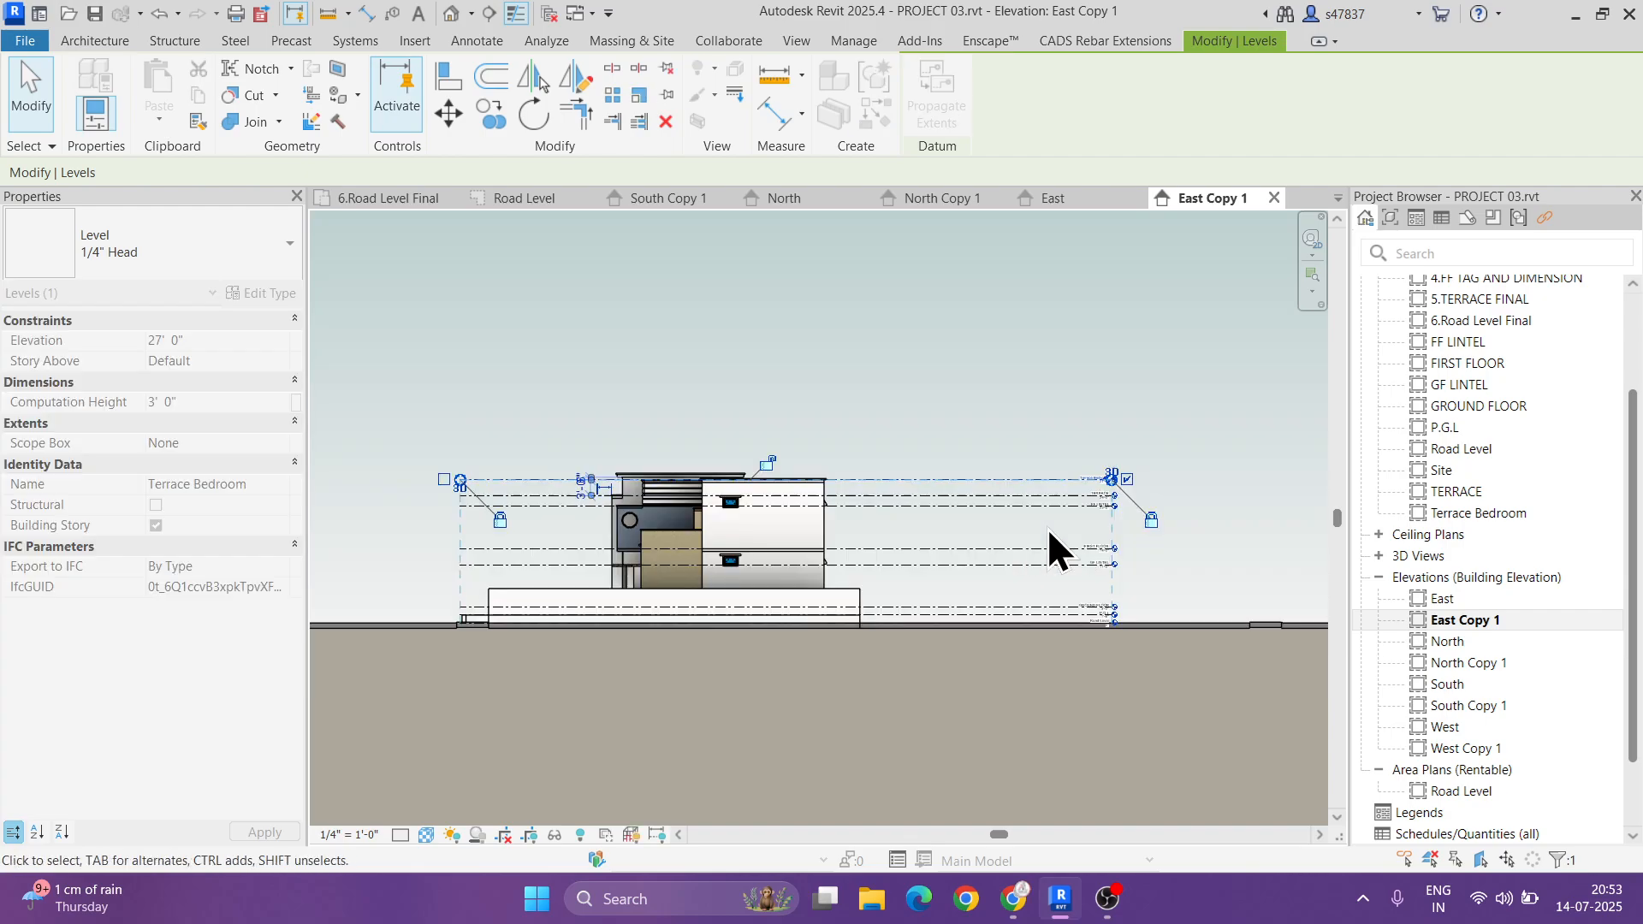
- Pull the level heads in beside the building's right wall in East Copy 1
{"action": "scroll", "coordinate": [1104, 485], "scroll_direction": "up", "scroll_amount": 4}
{"action": "left_click", "coordinate": [1105, 460]}
{"action": "left_click", "coordinate": [1071, 475]}
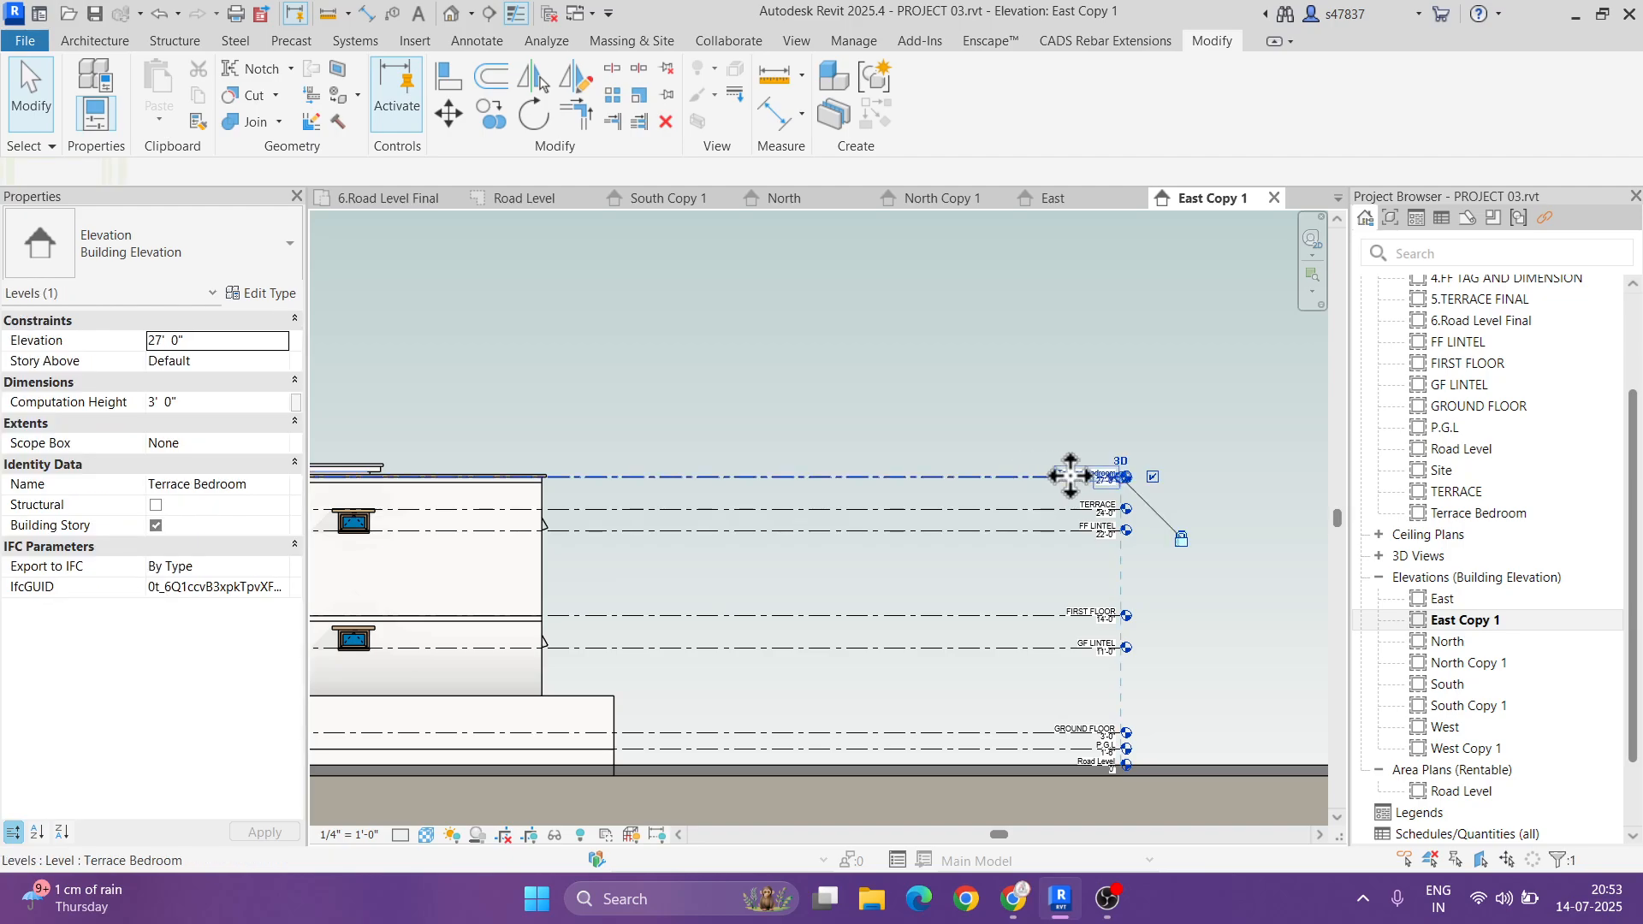
{"action": "left_click_drag", "start_coordinate": [1117, 477], "coordinate": [680, 476]}
{"action": "left_click", "coordinate": [941, 499]}
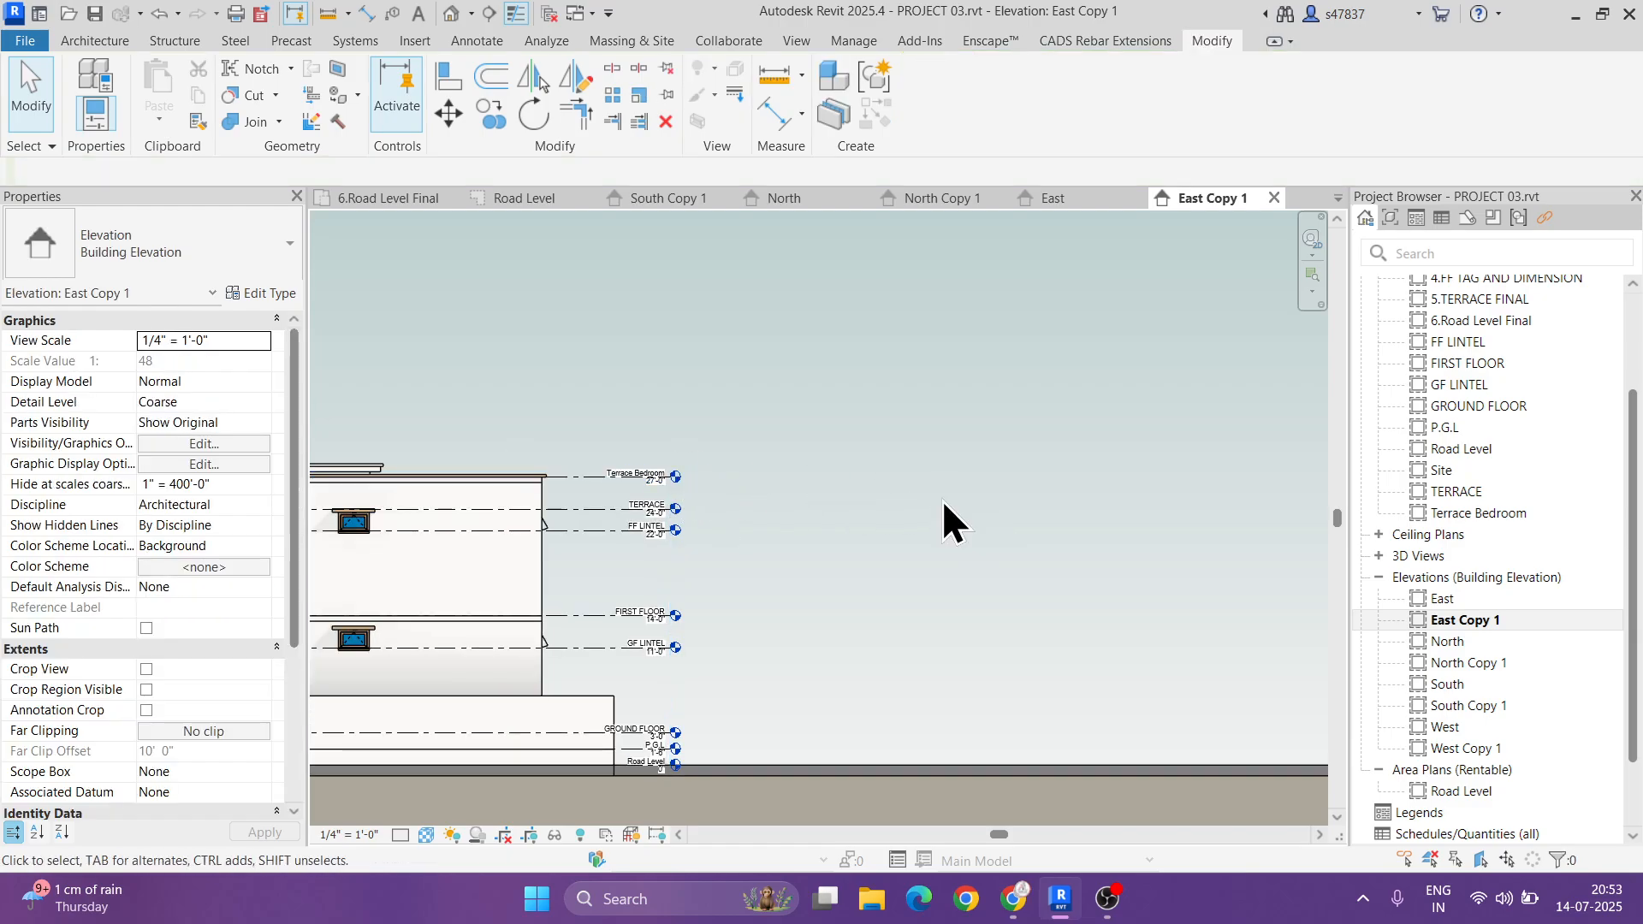
- Turn on Crop View with a visible crop region for East Copy 1 and set the crop width to 17"
{"action": "middle_click", "coordinate": [942, 500]}
{"action": "middle_click", "coordinate": [943, 500]}
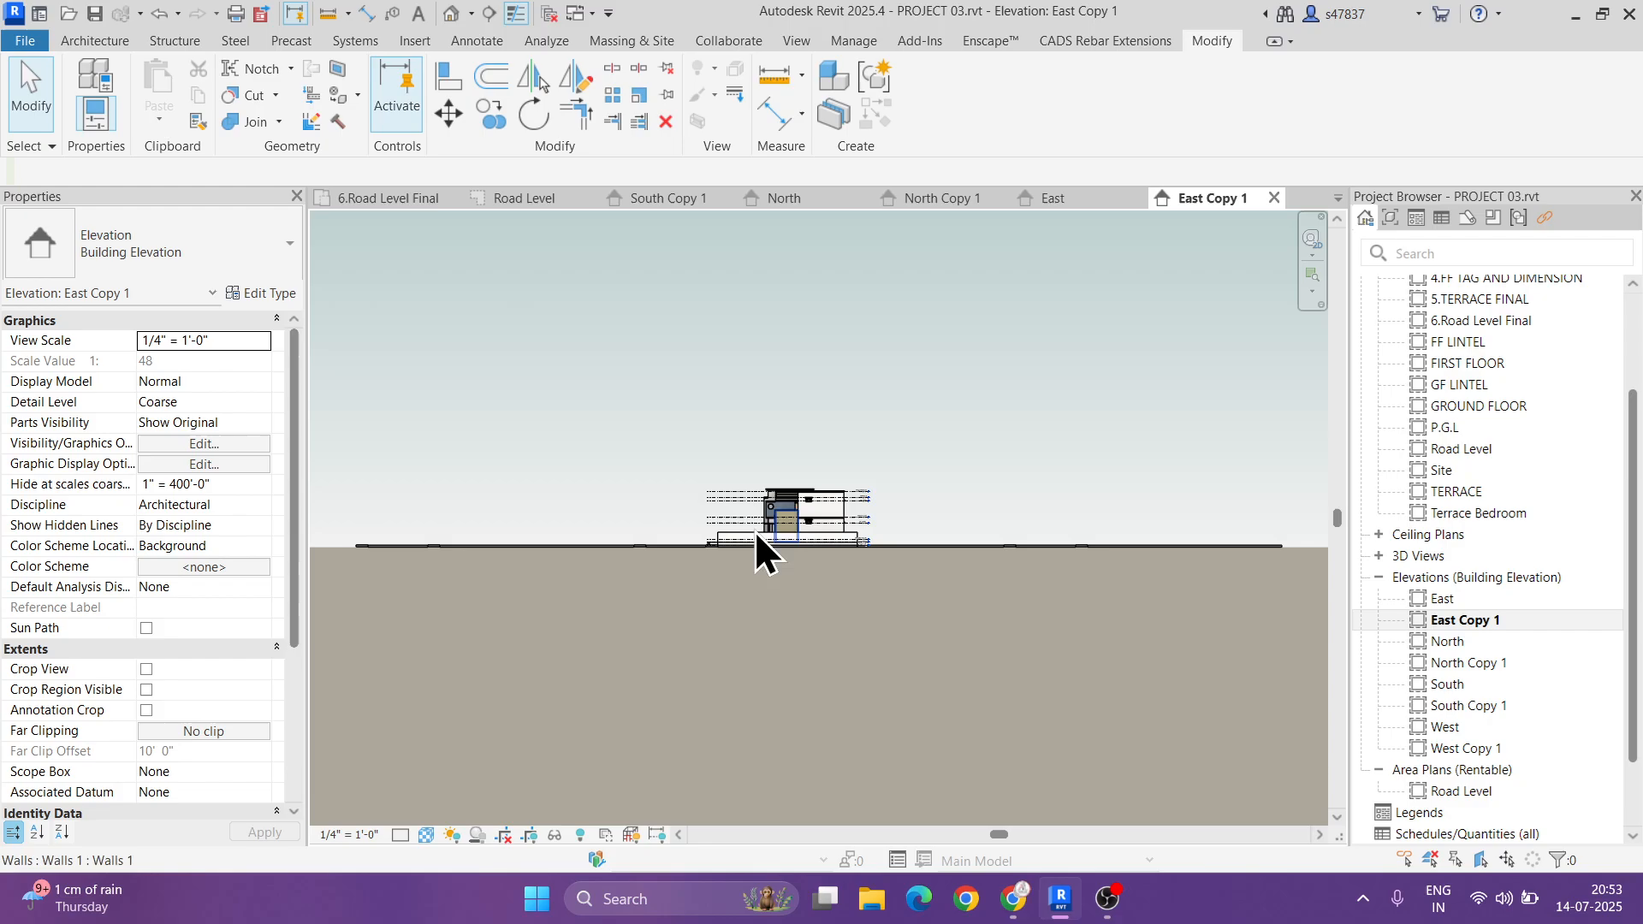
{"action": "scroll", "coordinate": [779, 531], "scroll_direction": "up", "scroll_amount": 2}
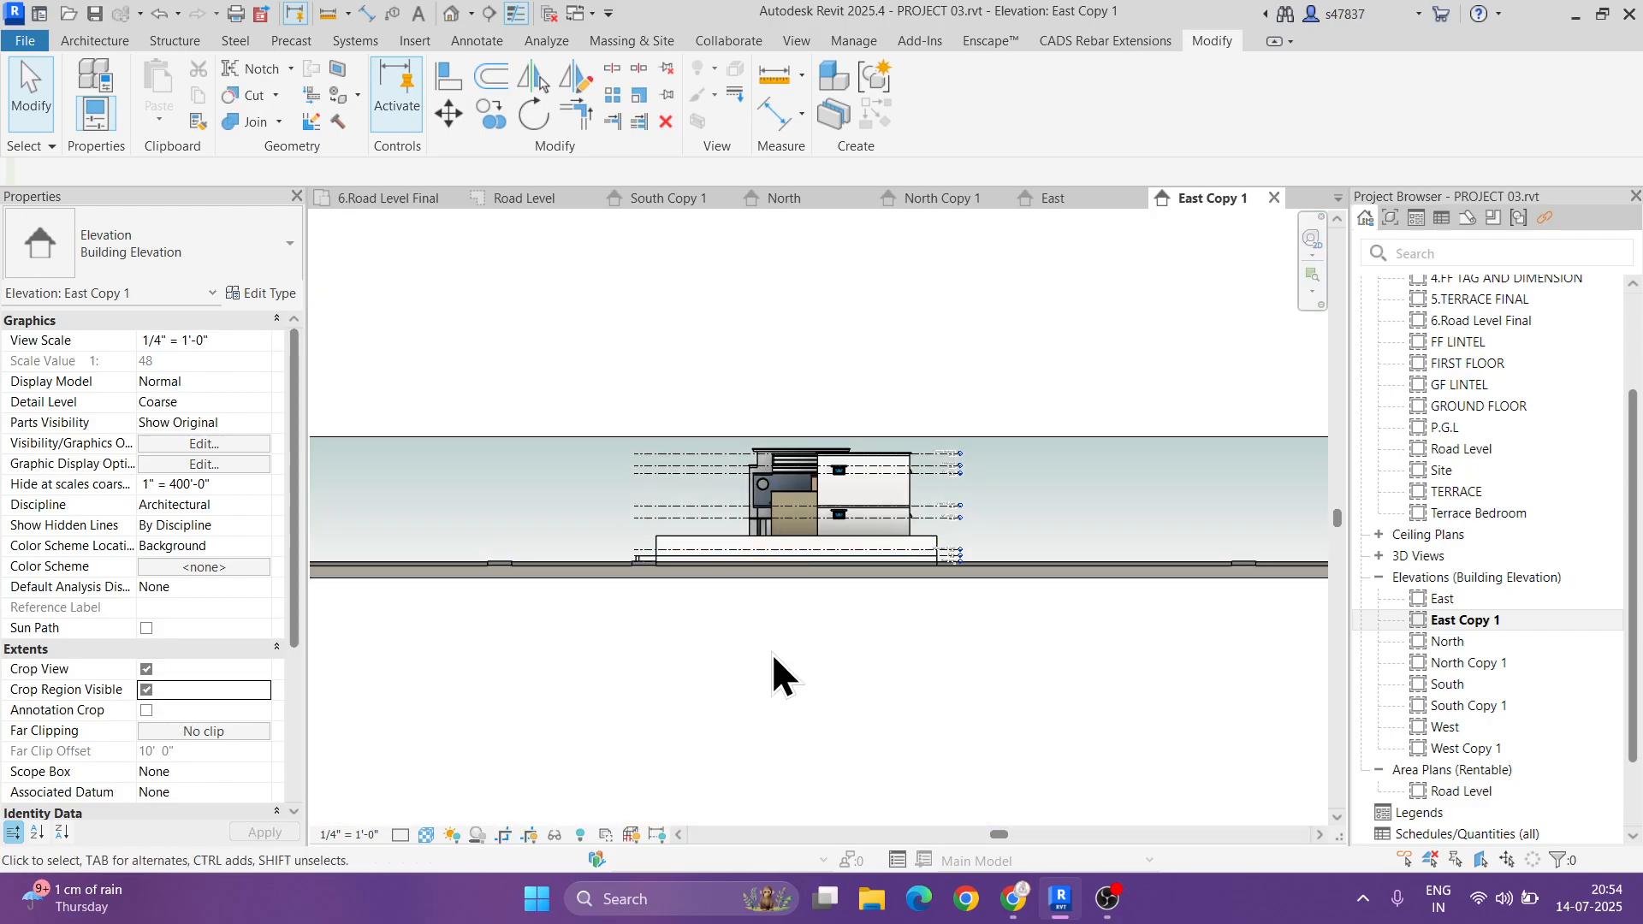
{"action": "middle_click", "coordinate": [772, 654]}
{"action": "middle_click", "coordinate": [772, 654]}
{"action": "left_click", "coordinate": [922, 490]}
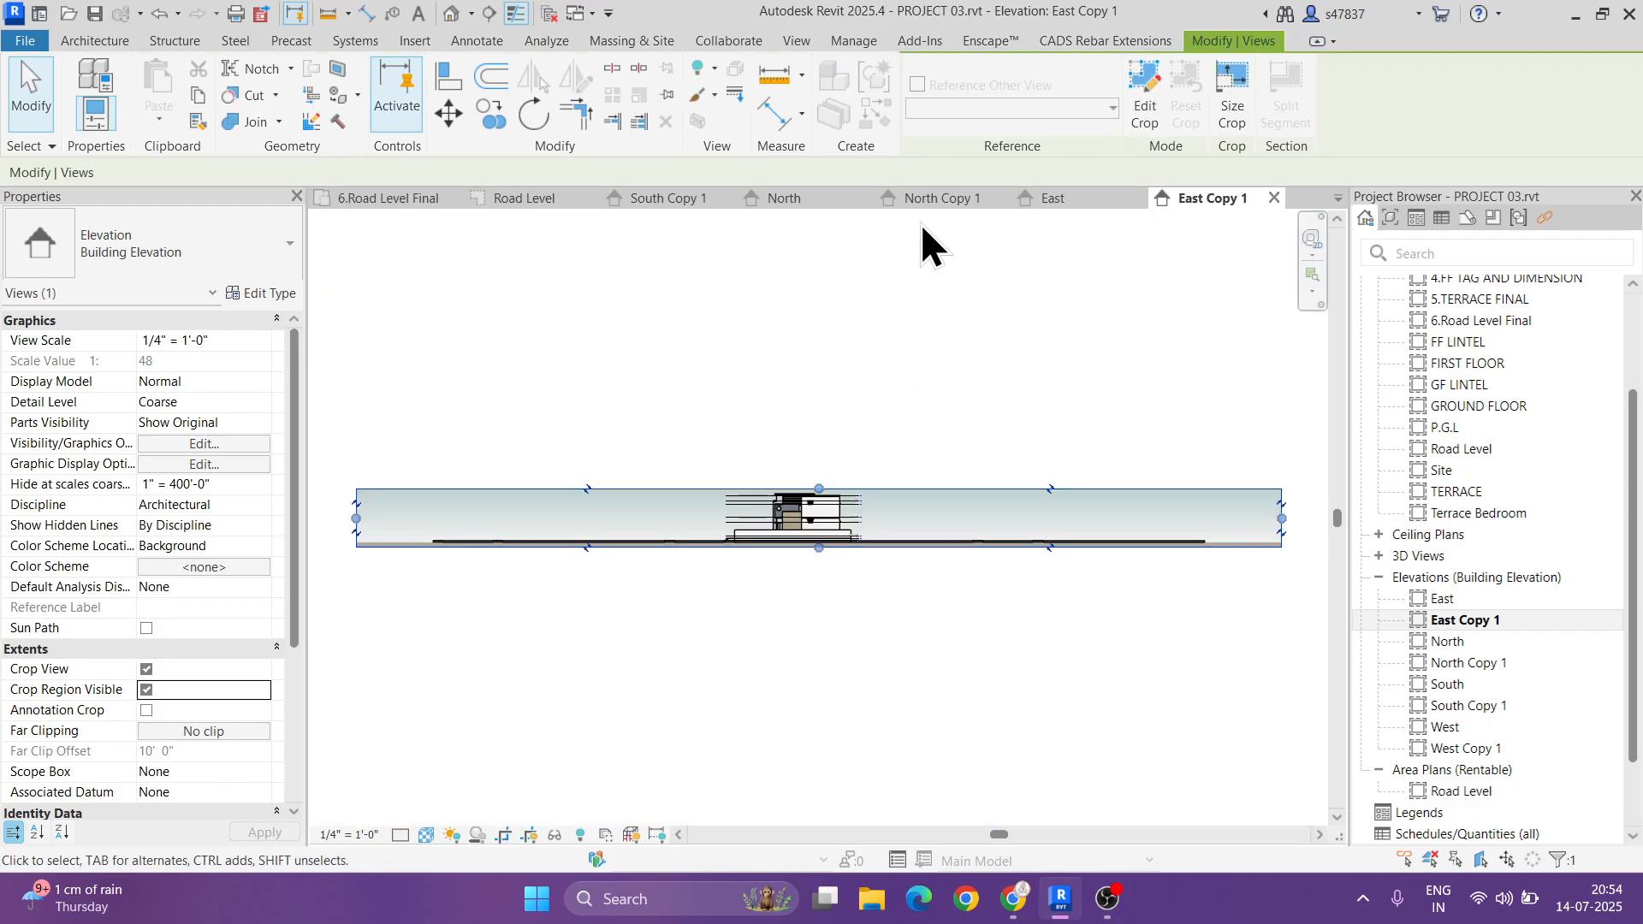
{"action": "left_click", "coordinate": [1206, 90]}
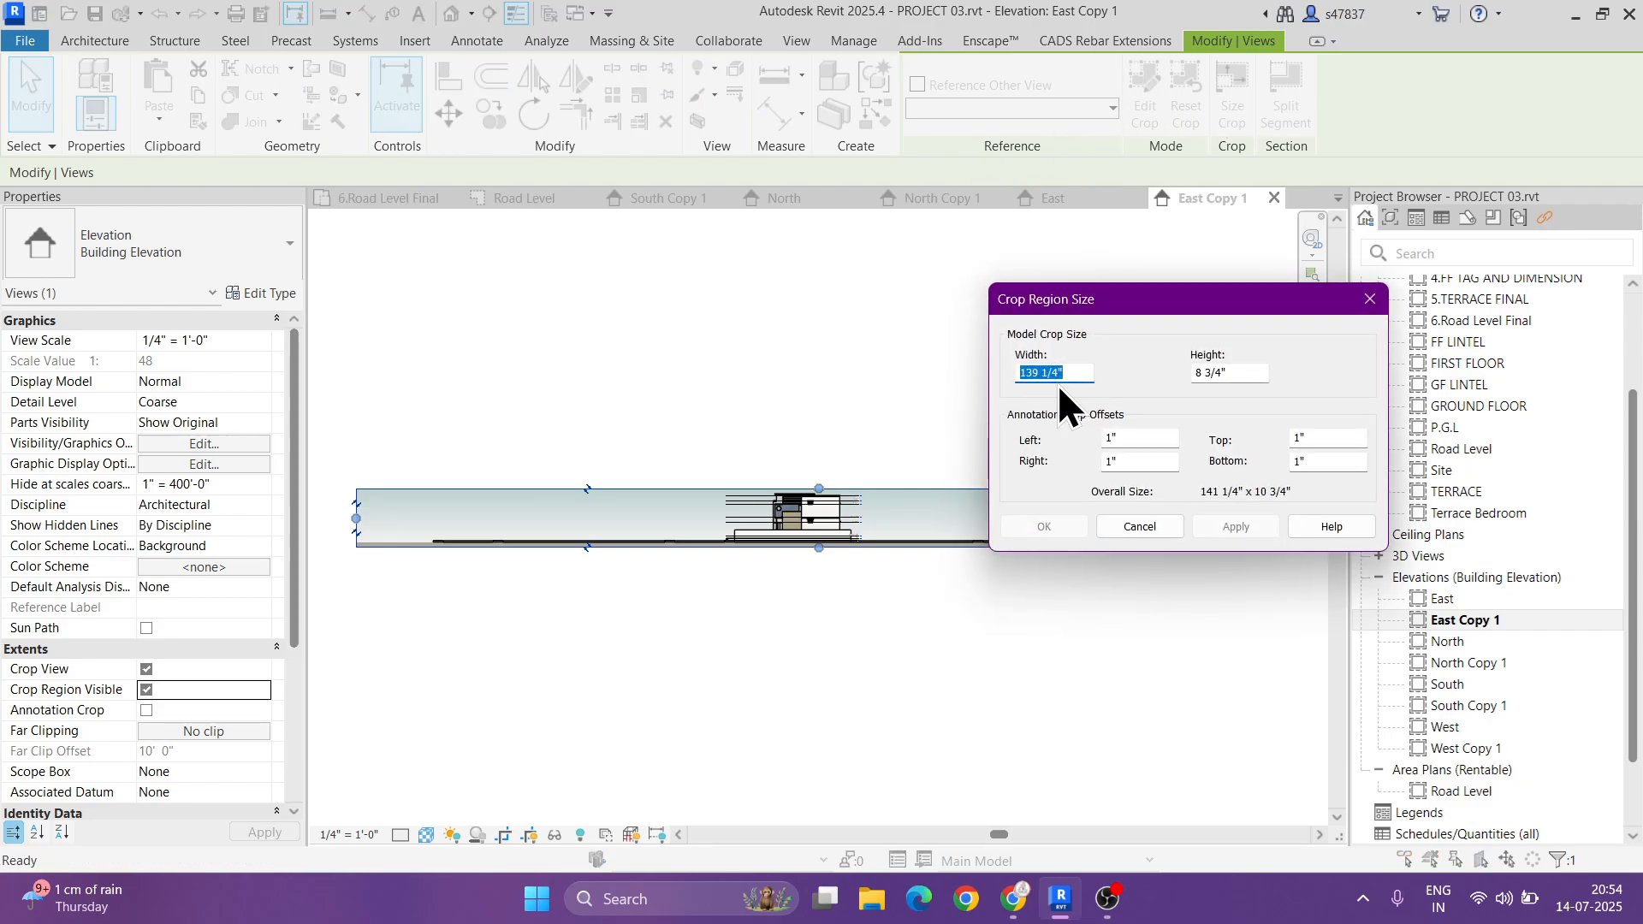
{"action": "type", "text": "17"}
{"action": "key", "text": "Return"}
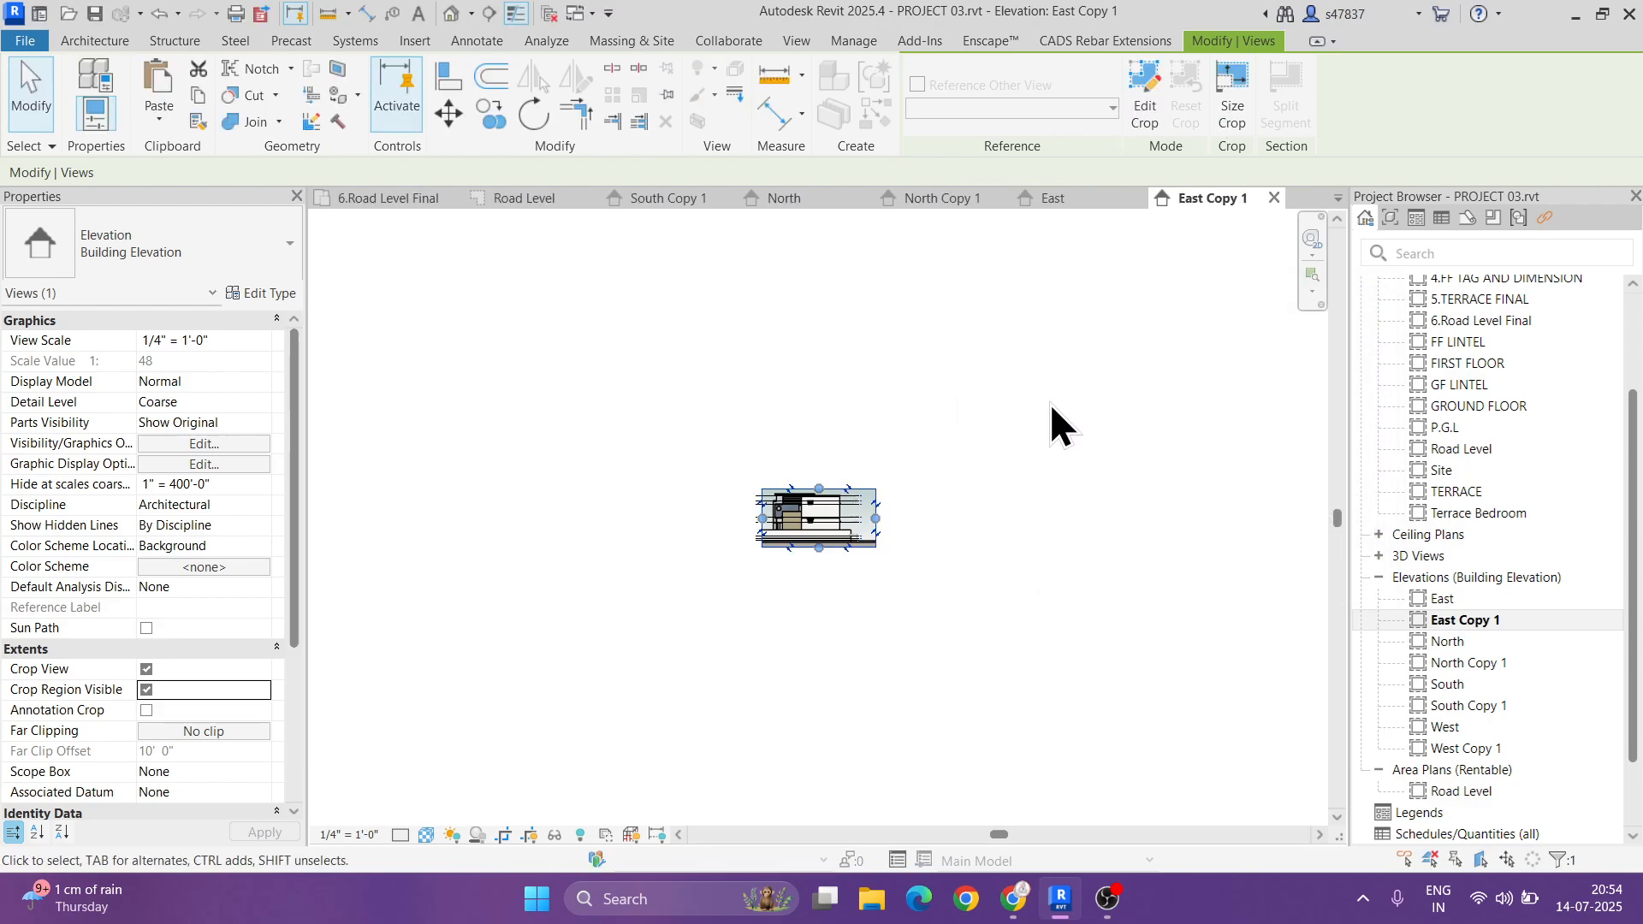
- Set the East Copy 1 crop region height to 10"
{"action": "scroll", "coordinate": [820, 513], "scroll_direction": "up", "scroll_amount": 4}
{"action": "left_click", "coordinate": [1232, 94]}
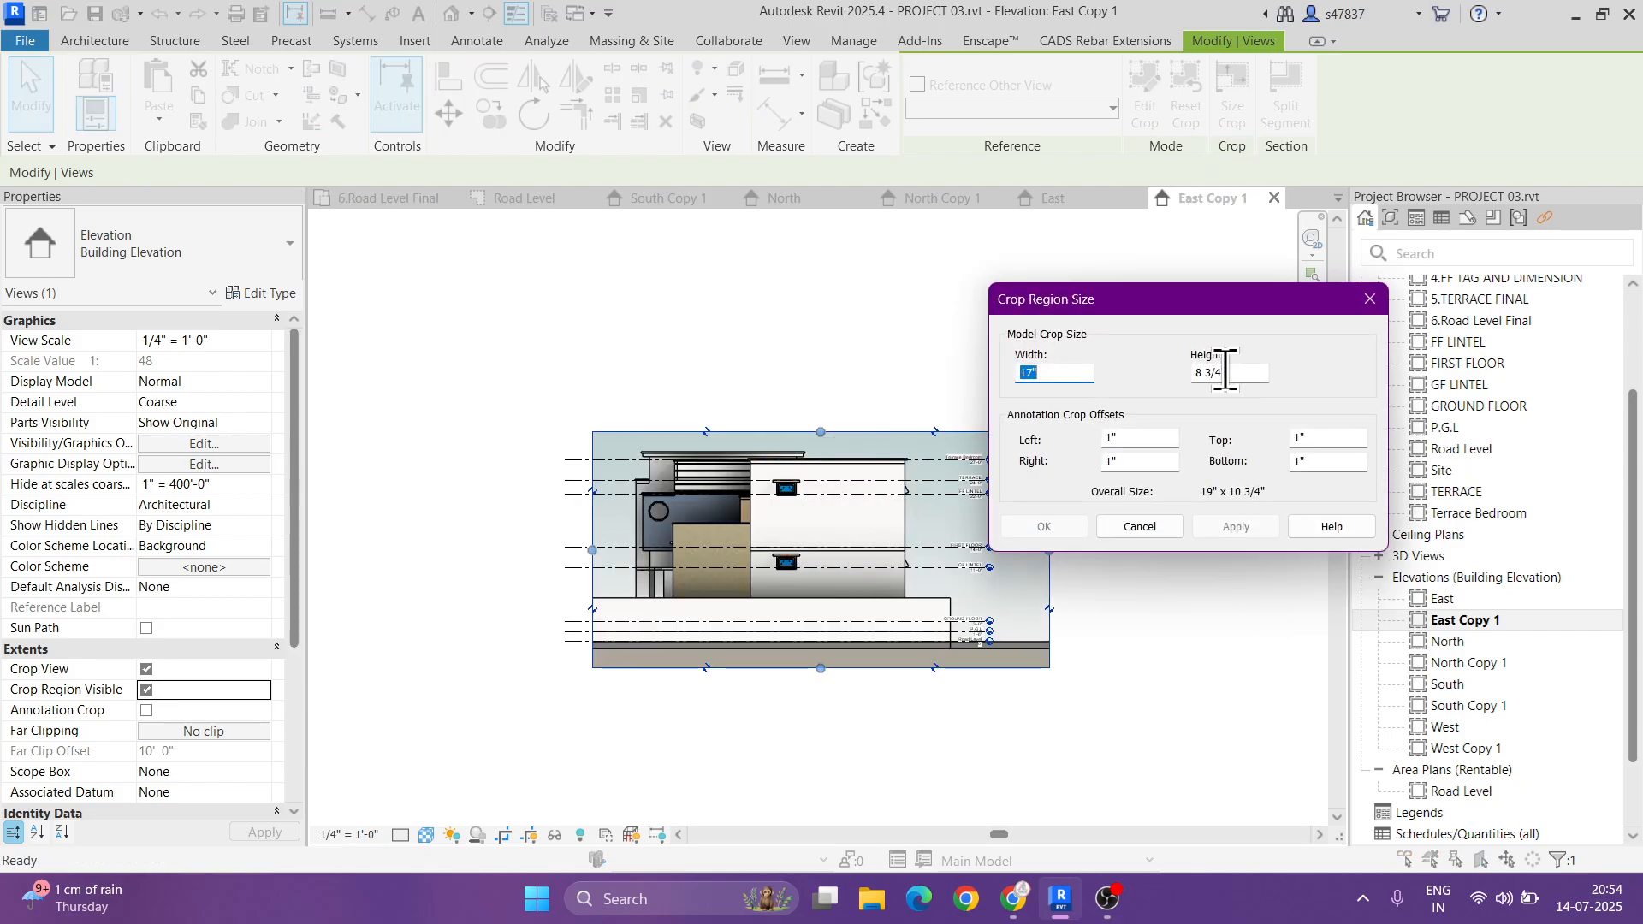
{"action": "double_click", "coordinate": [1215, 372]}
{"action": "type", "text": "10\""}
{"action": "key", "text": "Return"}
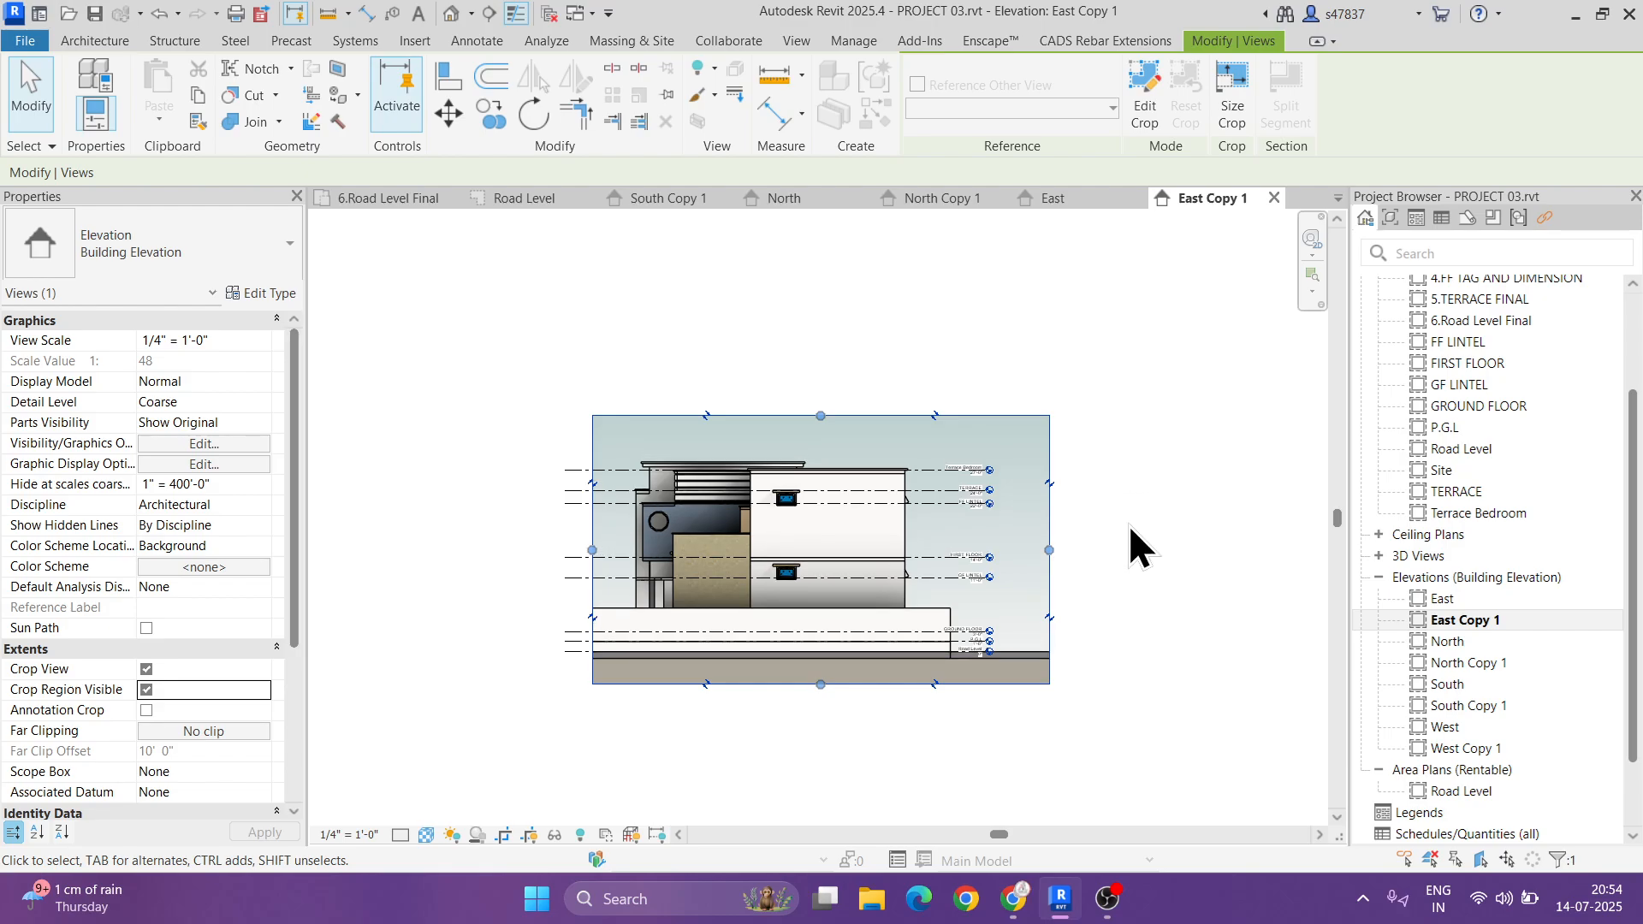
- Nudge the East Copy 1 crop region to the left to centre the building in its frame
{"action": "key", "text": "Left"}
{"action": "key", "text": "Left"}
{"action": "key", "text": "Left"}
{"action": "key", "text": "Left"}
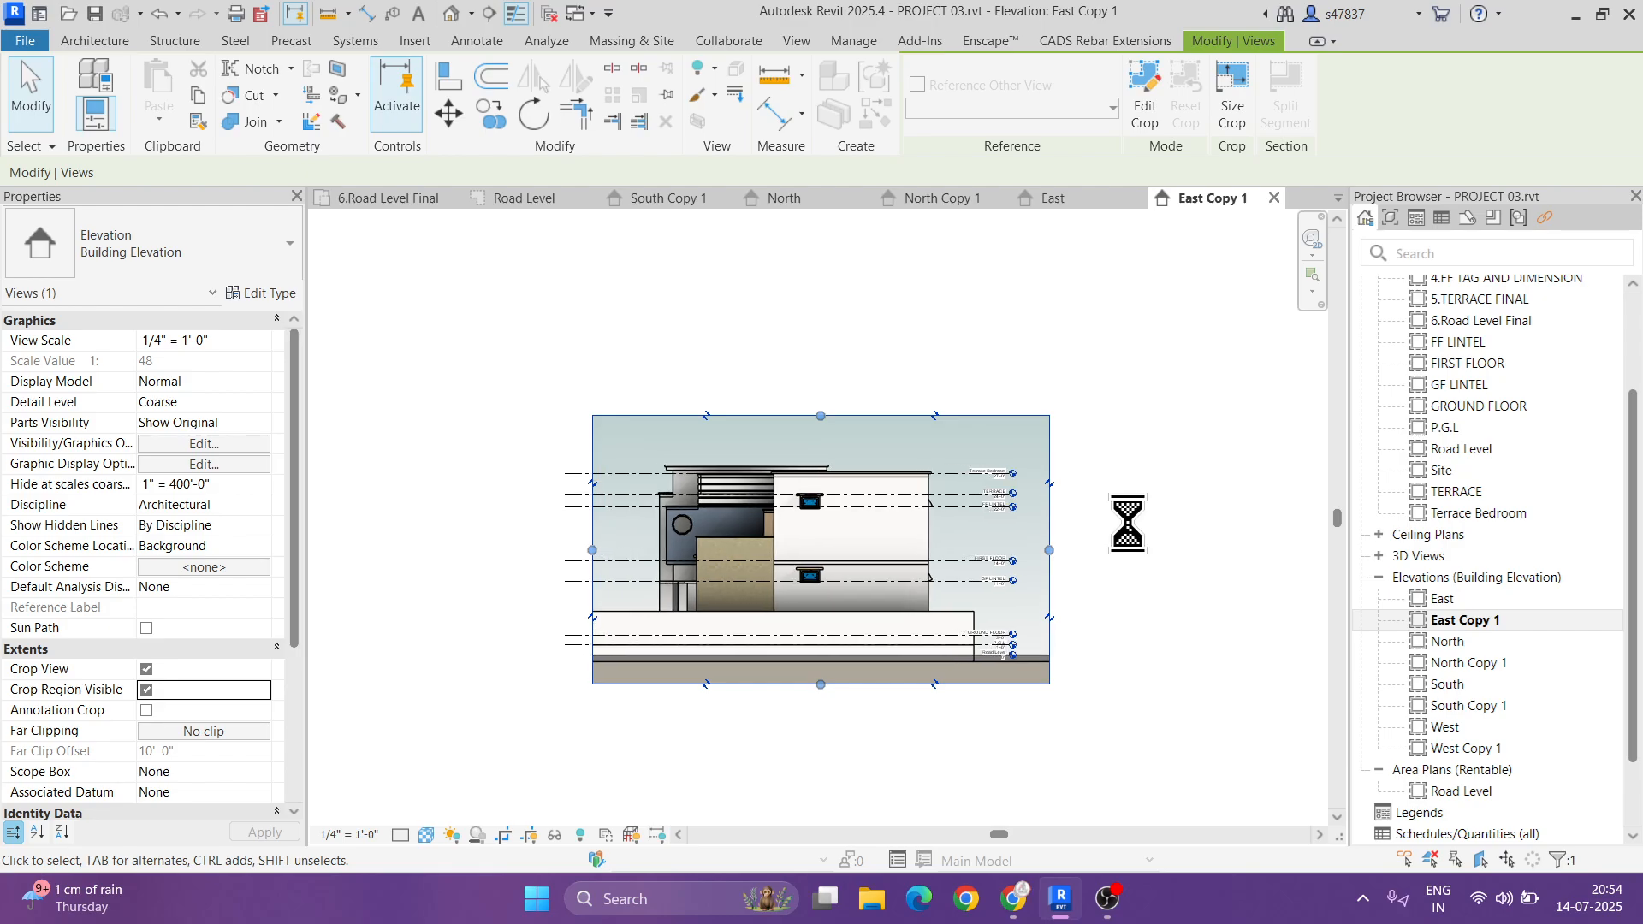
- Shorten the left ends of the level lines so they start inside the East Copy 1 crop region
{"action": "scroll", "coordinate": [1128, 526], "scroll_direction": "down", "scroll_amount": 1}
{"action": "scroll", "coordinate": [690, 495], "scroll_direction": "up", "scroll_amount": 2}
{"action": "left_click", "coordinate": [687, 475]}
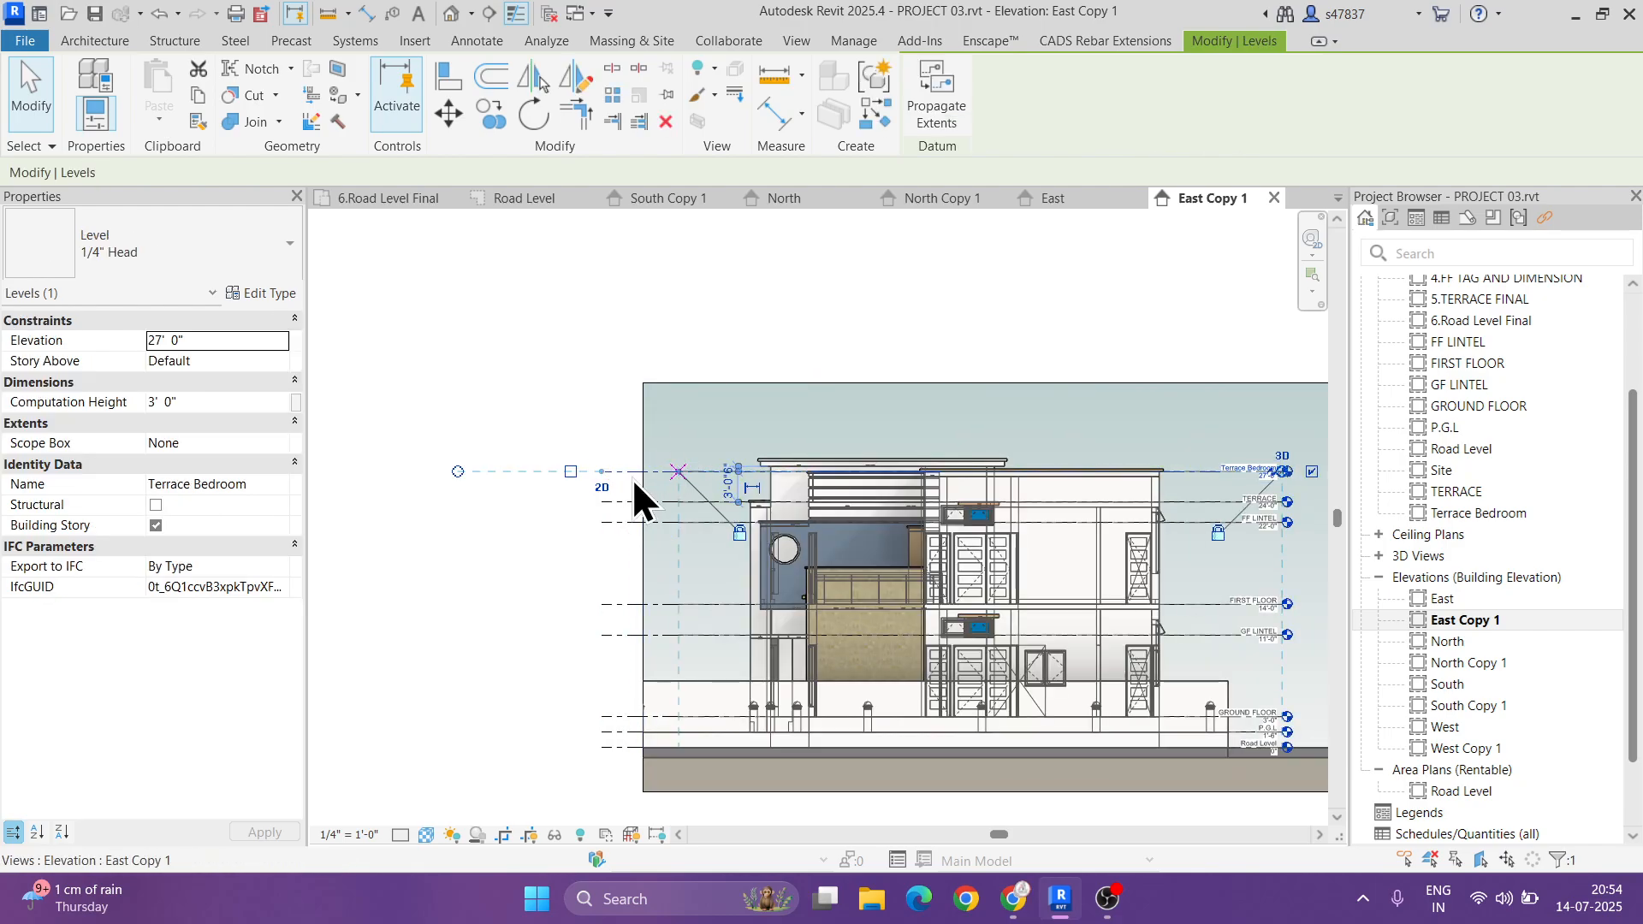
{"action": "left_click", "coordinate": [574, 583]}
{"action": "scroll", "coordinate": [1129, 612], "scroll_direction": "up", "scroll_amount": 2}
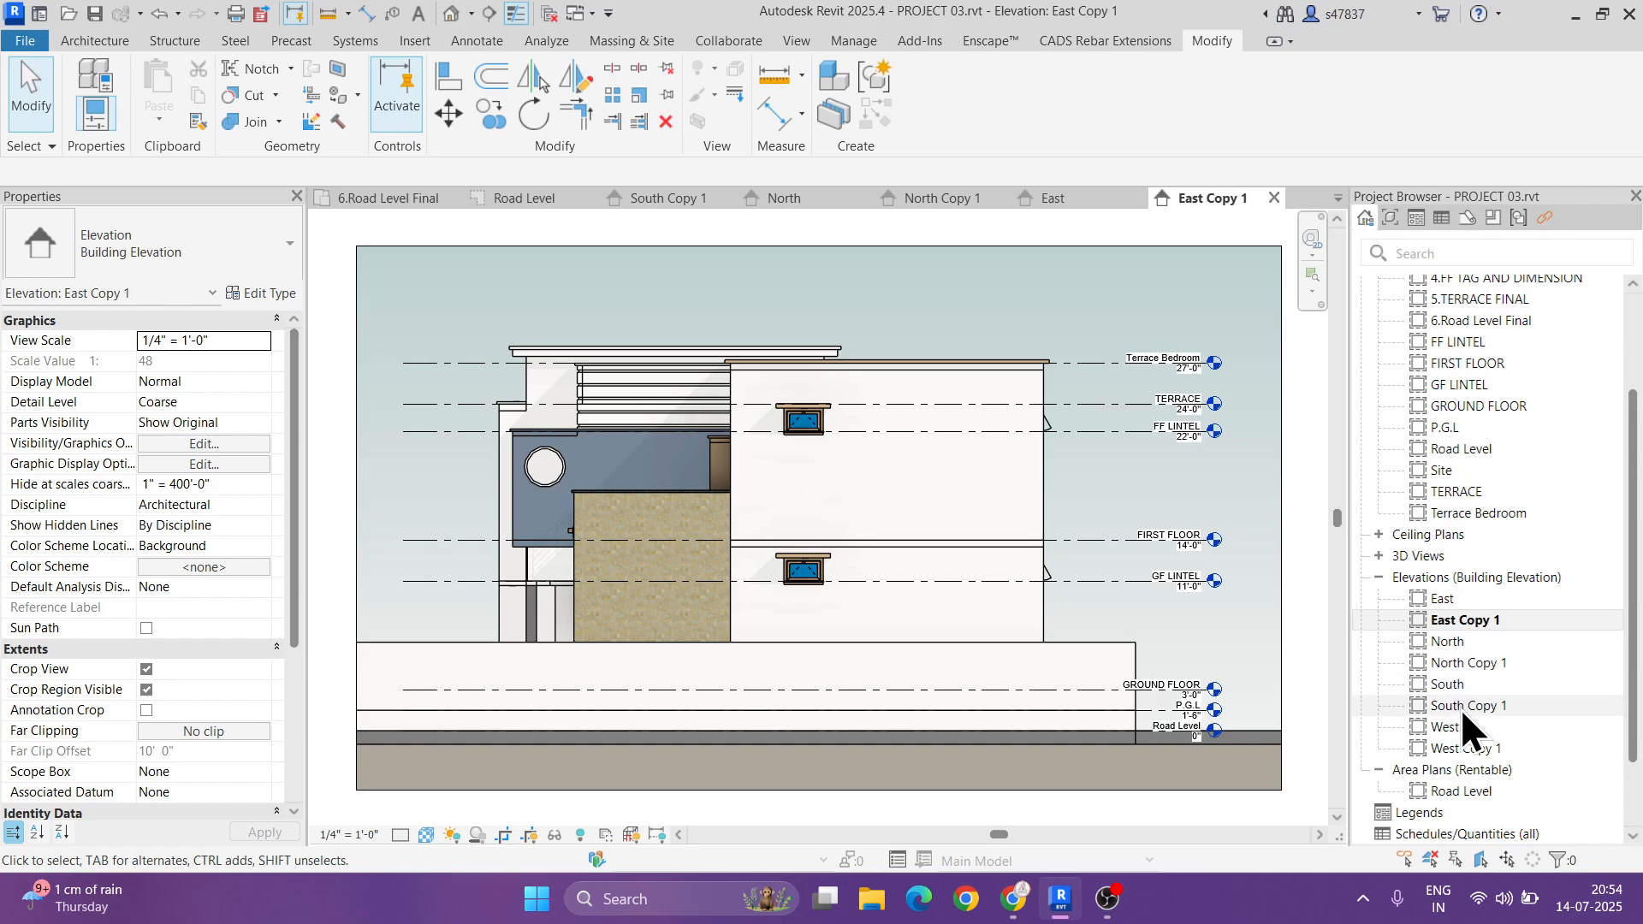
- Open the West Copy 1 elevation and hide its Planting model category
{"action": "double_click", "coordinate": [1465, 746]}
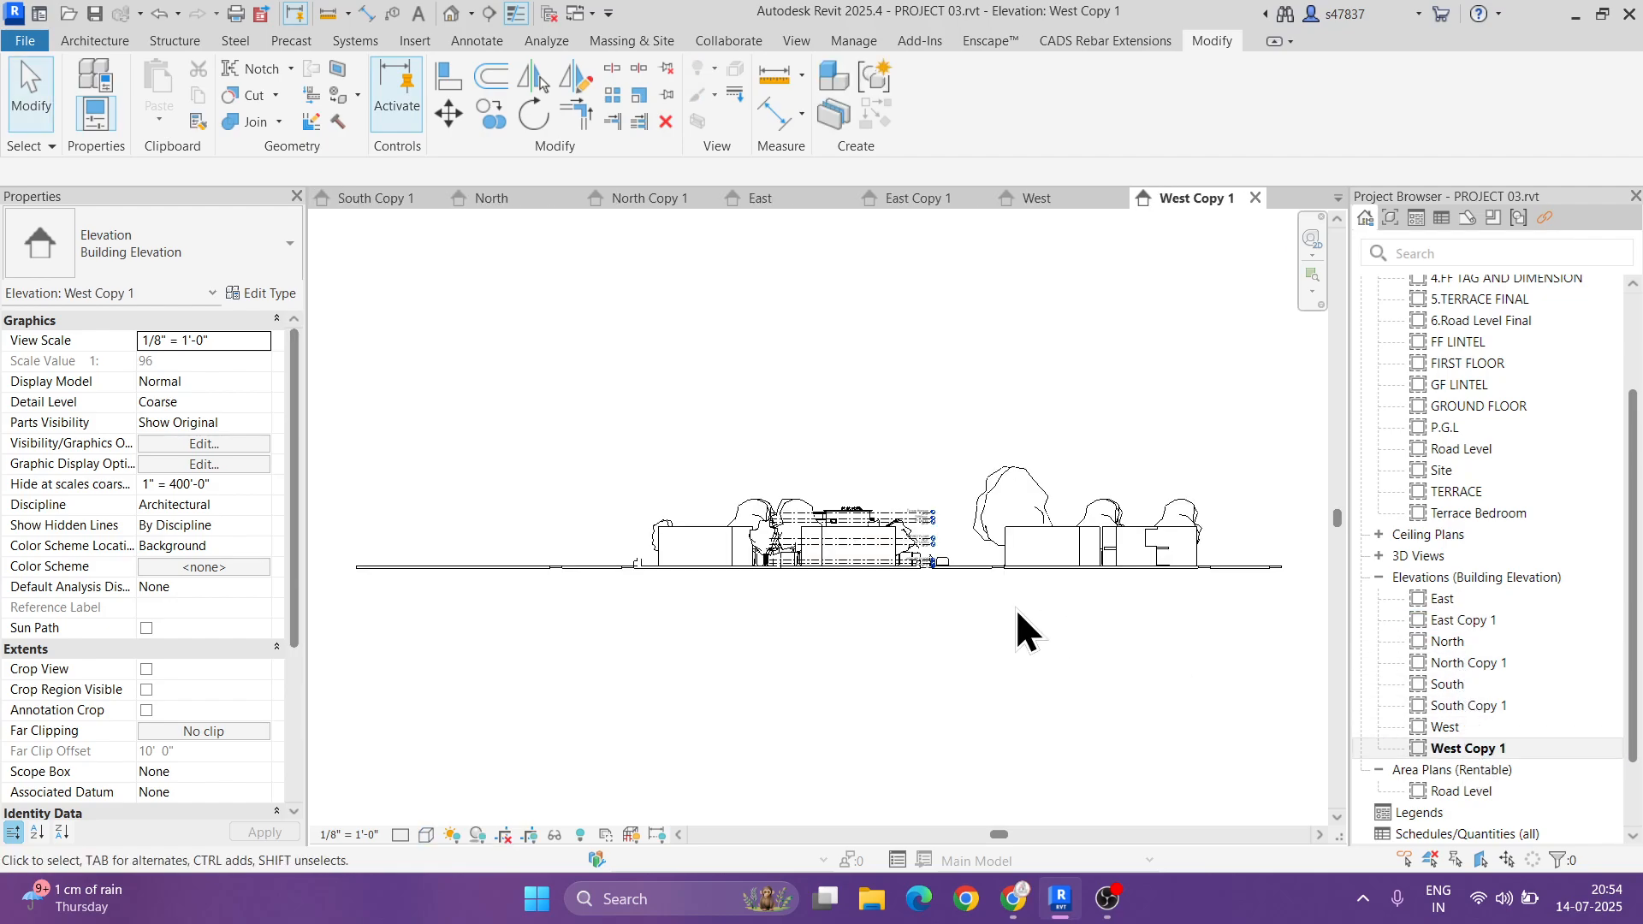
{"action": "left_click", "coordinate": [210, 443]}
{"action": "scroll", "coordinate": [519, 479], "scroll_direction": "down", "scroll_amount": 5}
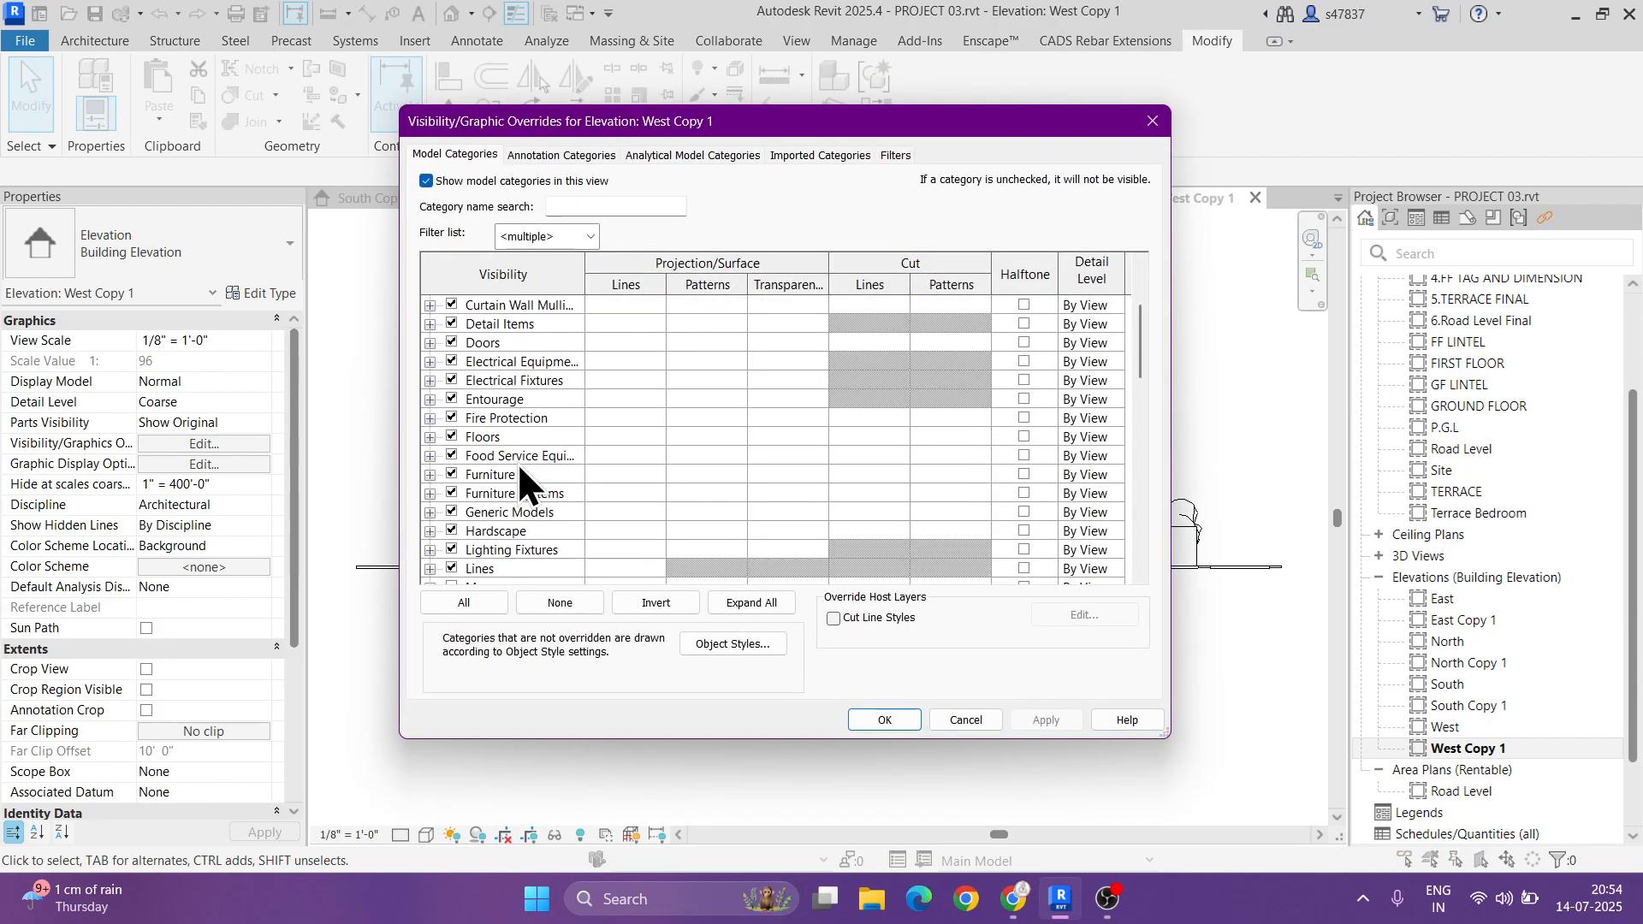
{"action": "scroll", "coordinate": [496, 484], "scroll_direction": "down", "scroll_amount": 2}
{"action": "left_click", "coordinate": [462, 455]}
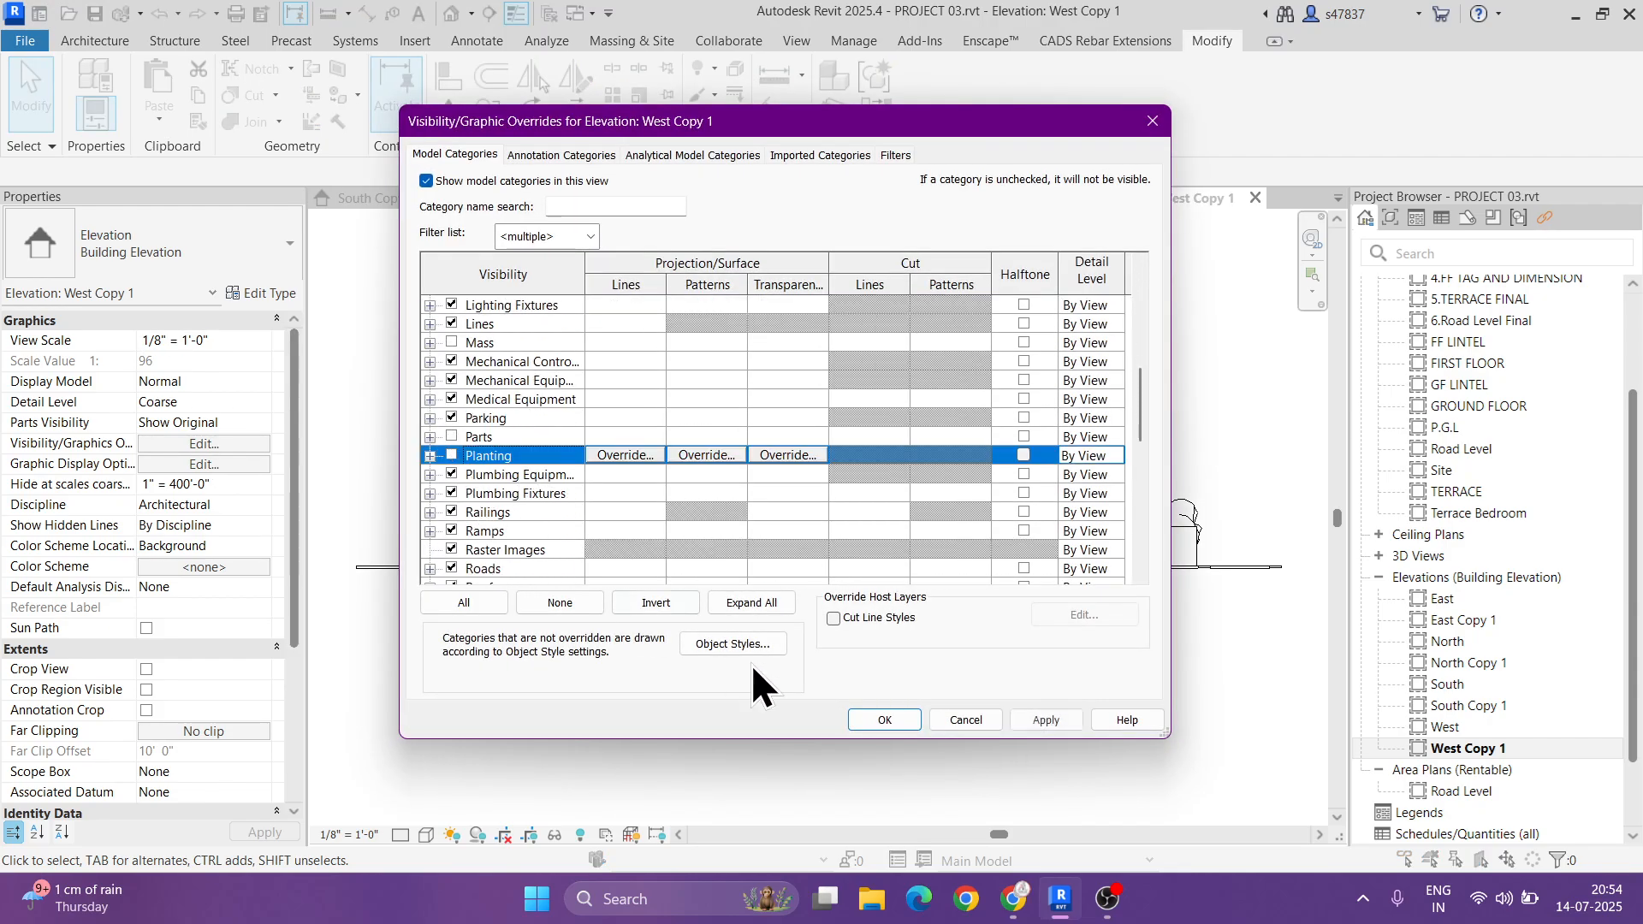
{"action": "left_click", "coordinate": [881, 720]}
- Assign the ELEVATION view template to the West Copy 1 elevation
{"action": "scroll", "coordinate": [205, 707], "scroll_direction": "down", "scroll_amount": 4}
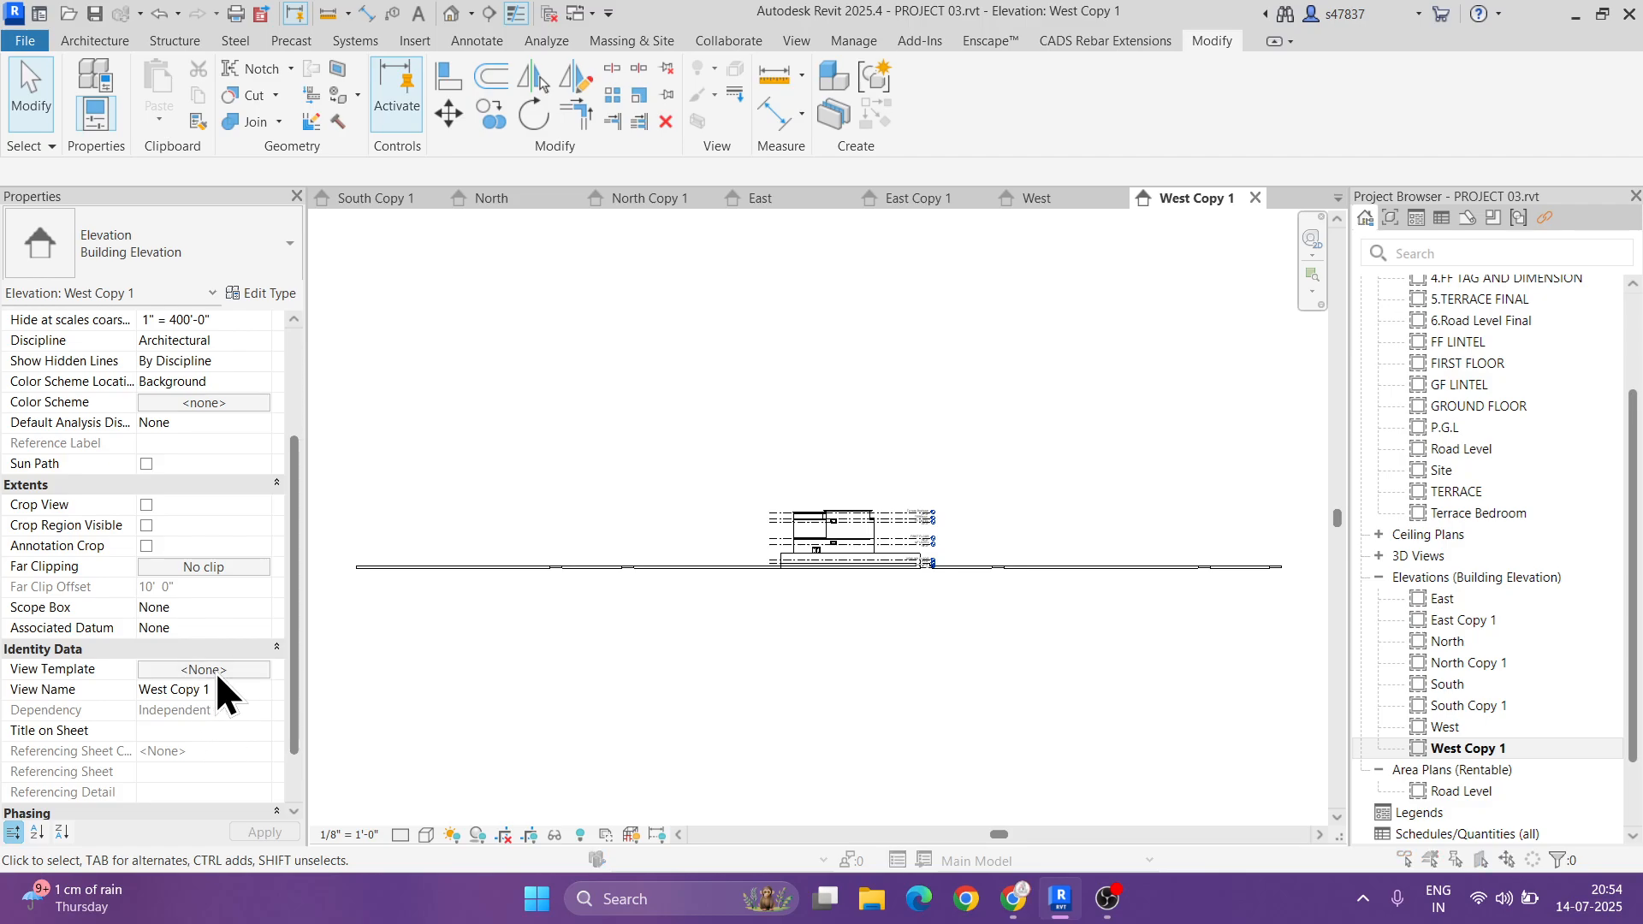
{"action": "left_click", "coordinate": [205, 670]}
{"action": "left_click", "coordinate": [561, 444]}
{"action": "left_click", "coordinate": [1003, 792]}
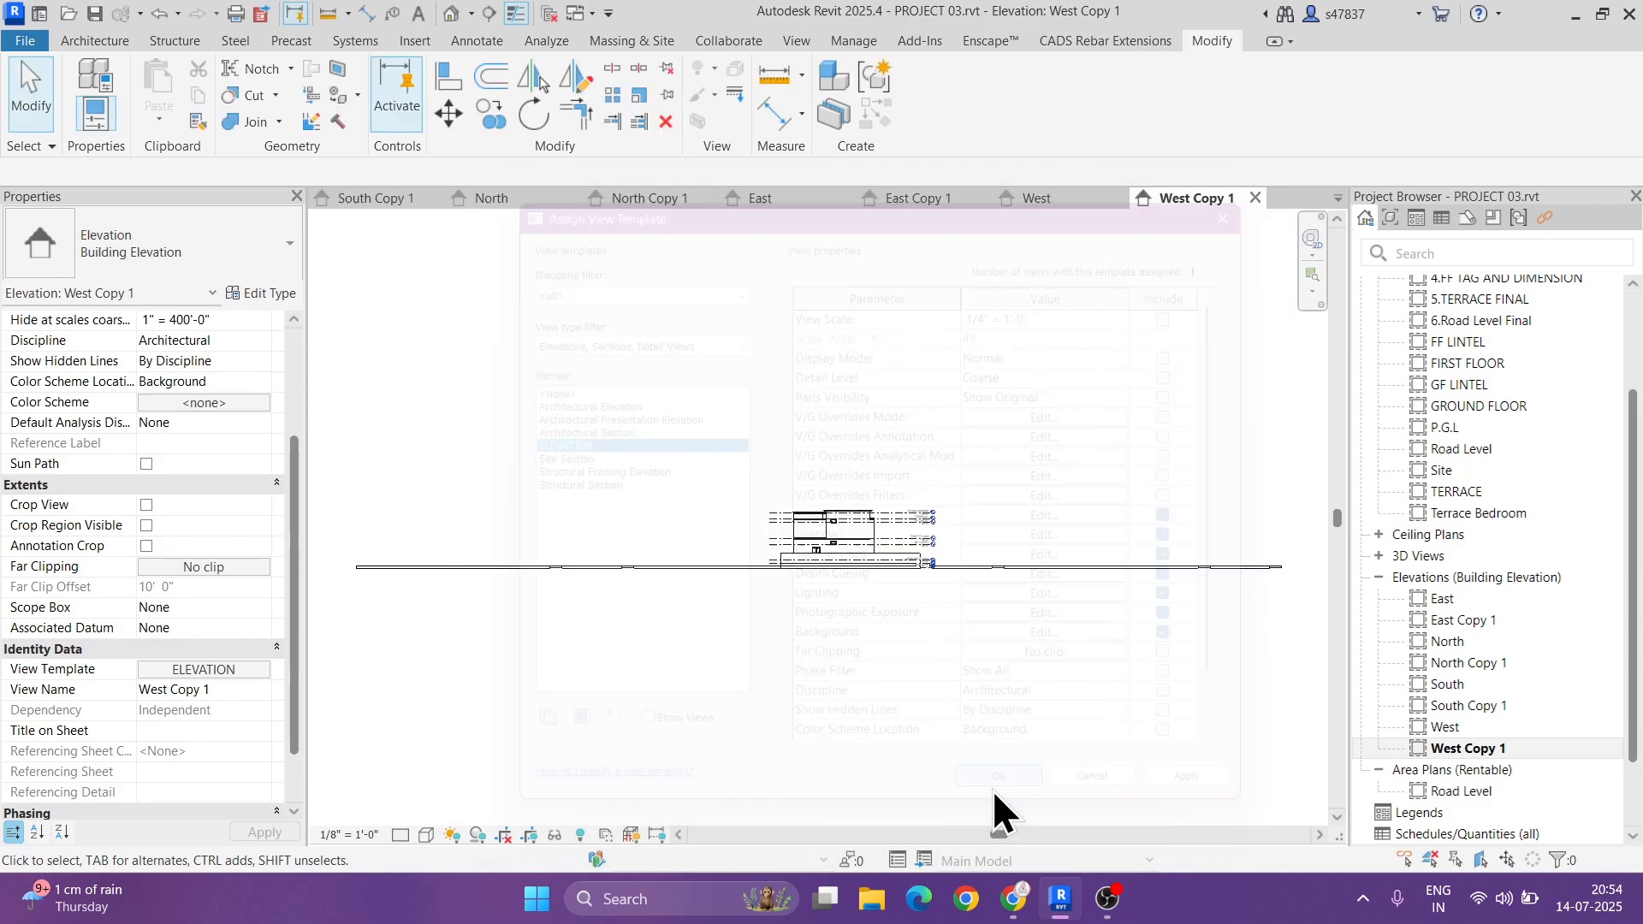
- Turn on Crop View with a visible crop region for West Copy 1 and size the crop to 17" wide by 10" high
{"action": "left_click", "coordinate": [147, 504]}
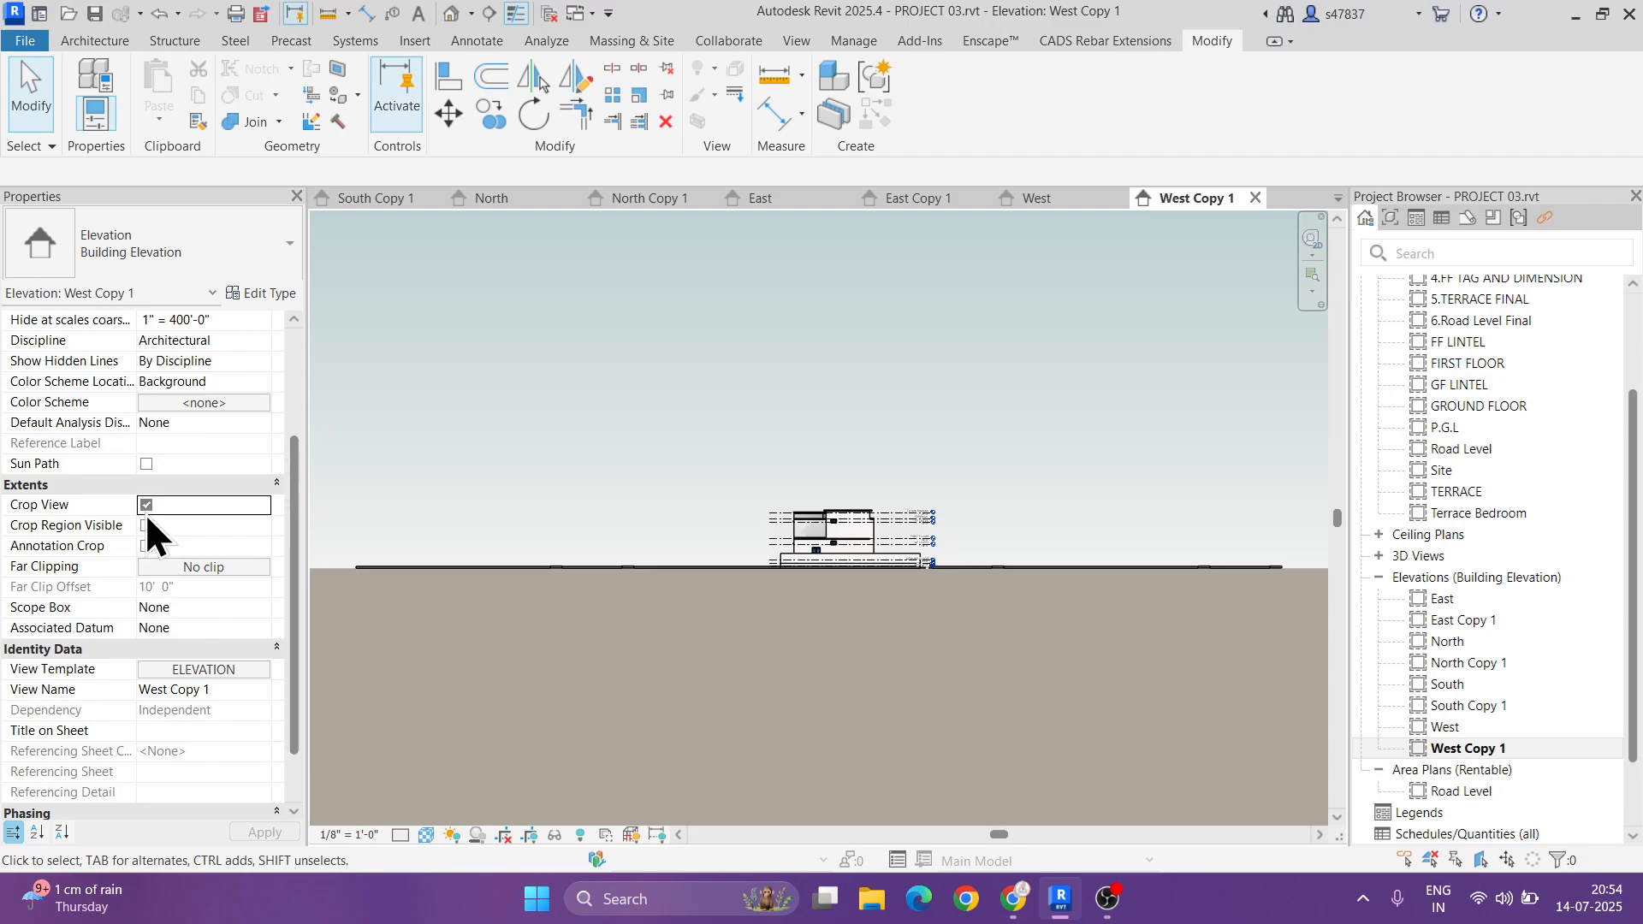
{"action": "left_click", "coordinate": [146, 525]}
{"action": "left_click", "coordinate": [952, 503]}
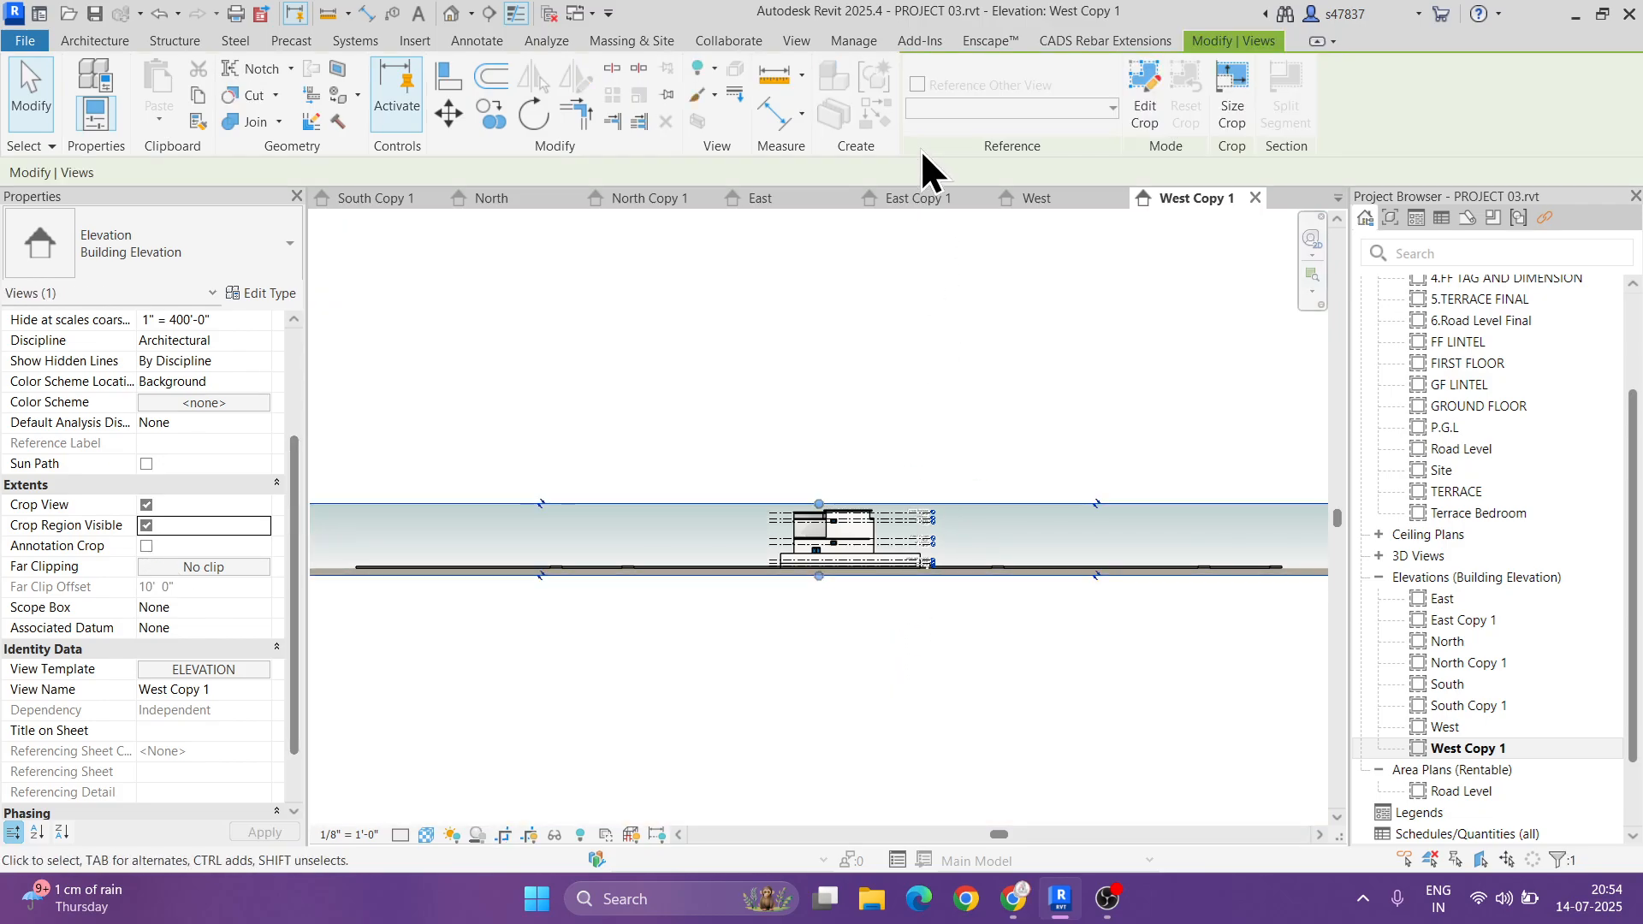
{"action": "left_click", "coordinate": [1232, 101]}
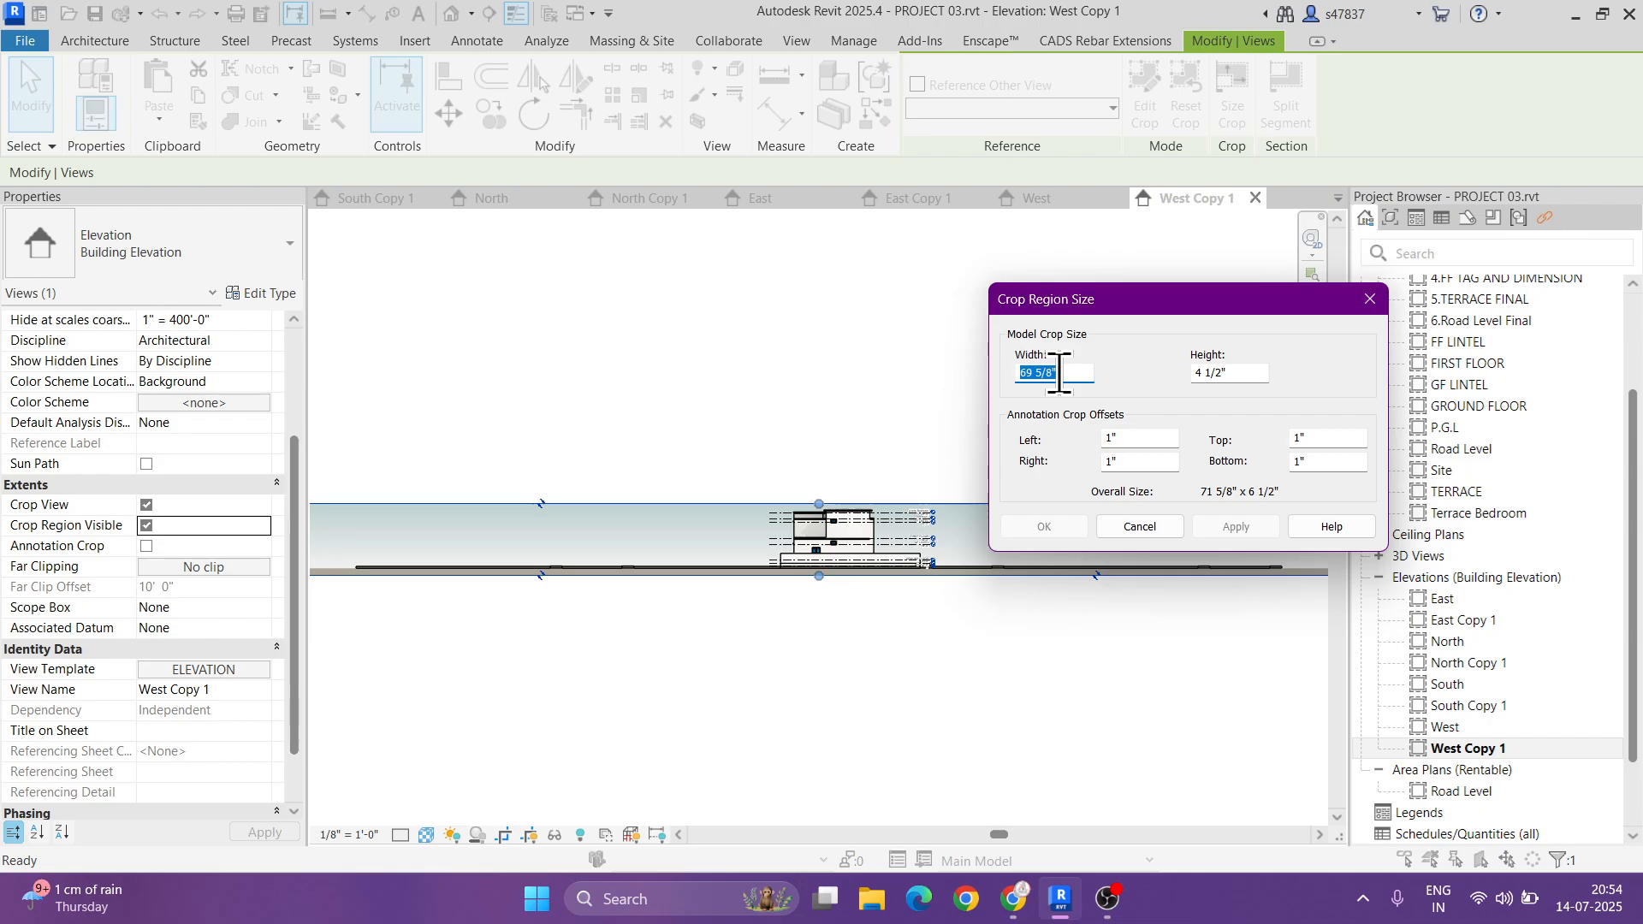
{"action": "type", "text": "17\""}
{"action": "key", "text": "Tab"}
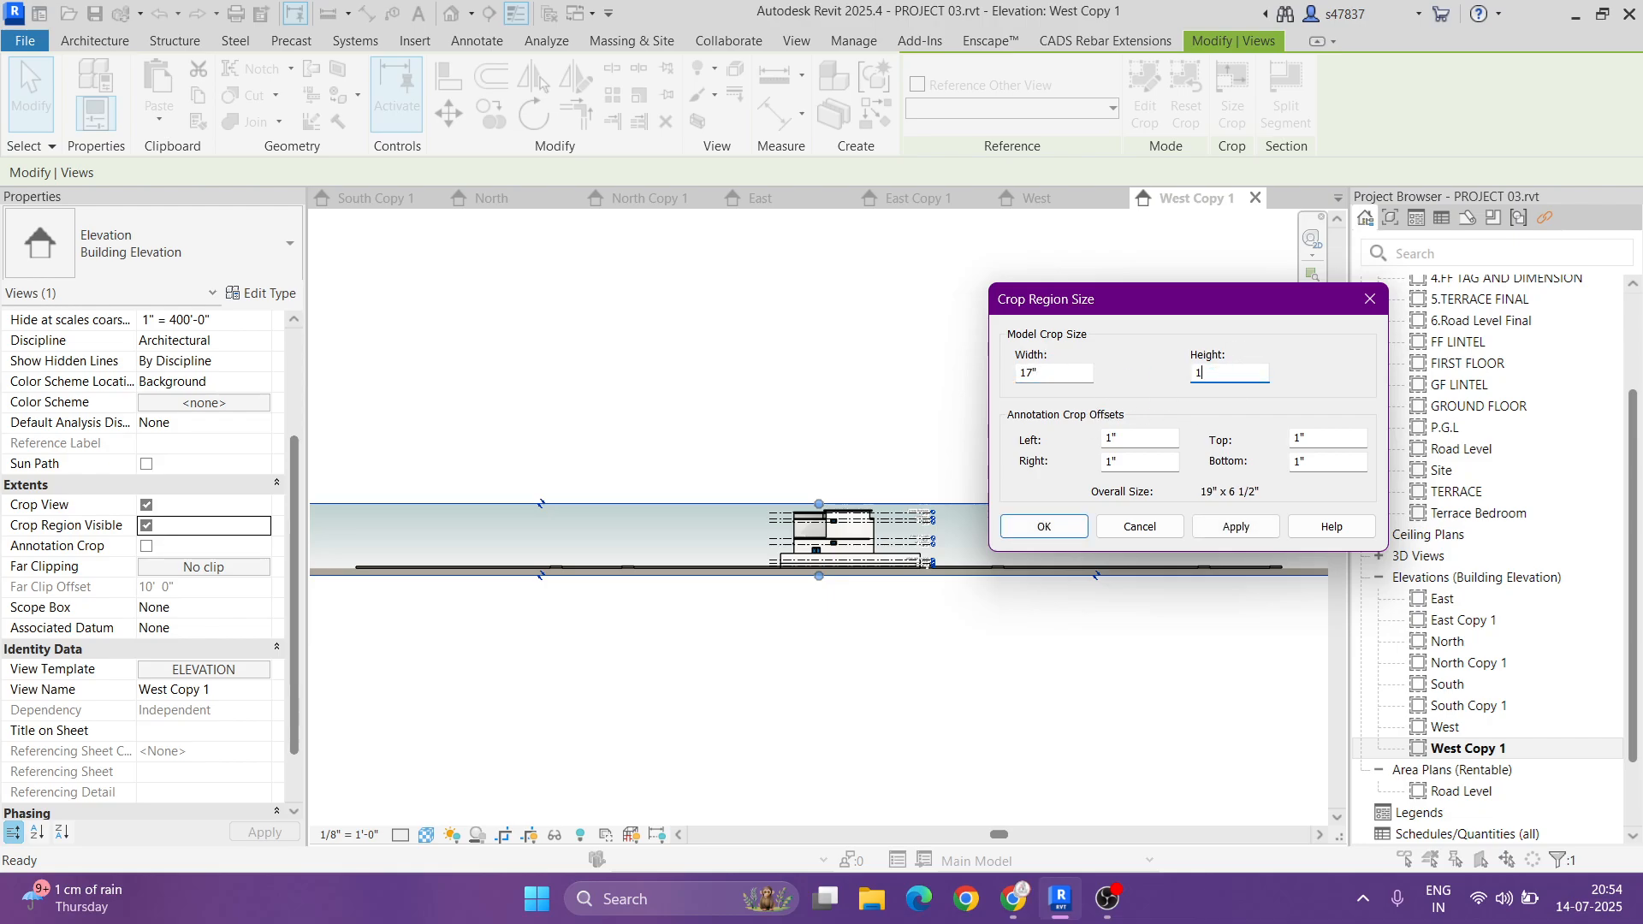
{"action": "type", "text": "10\""}
{"action": "key", "text": "Return"}
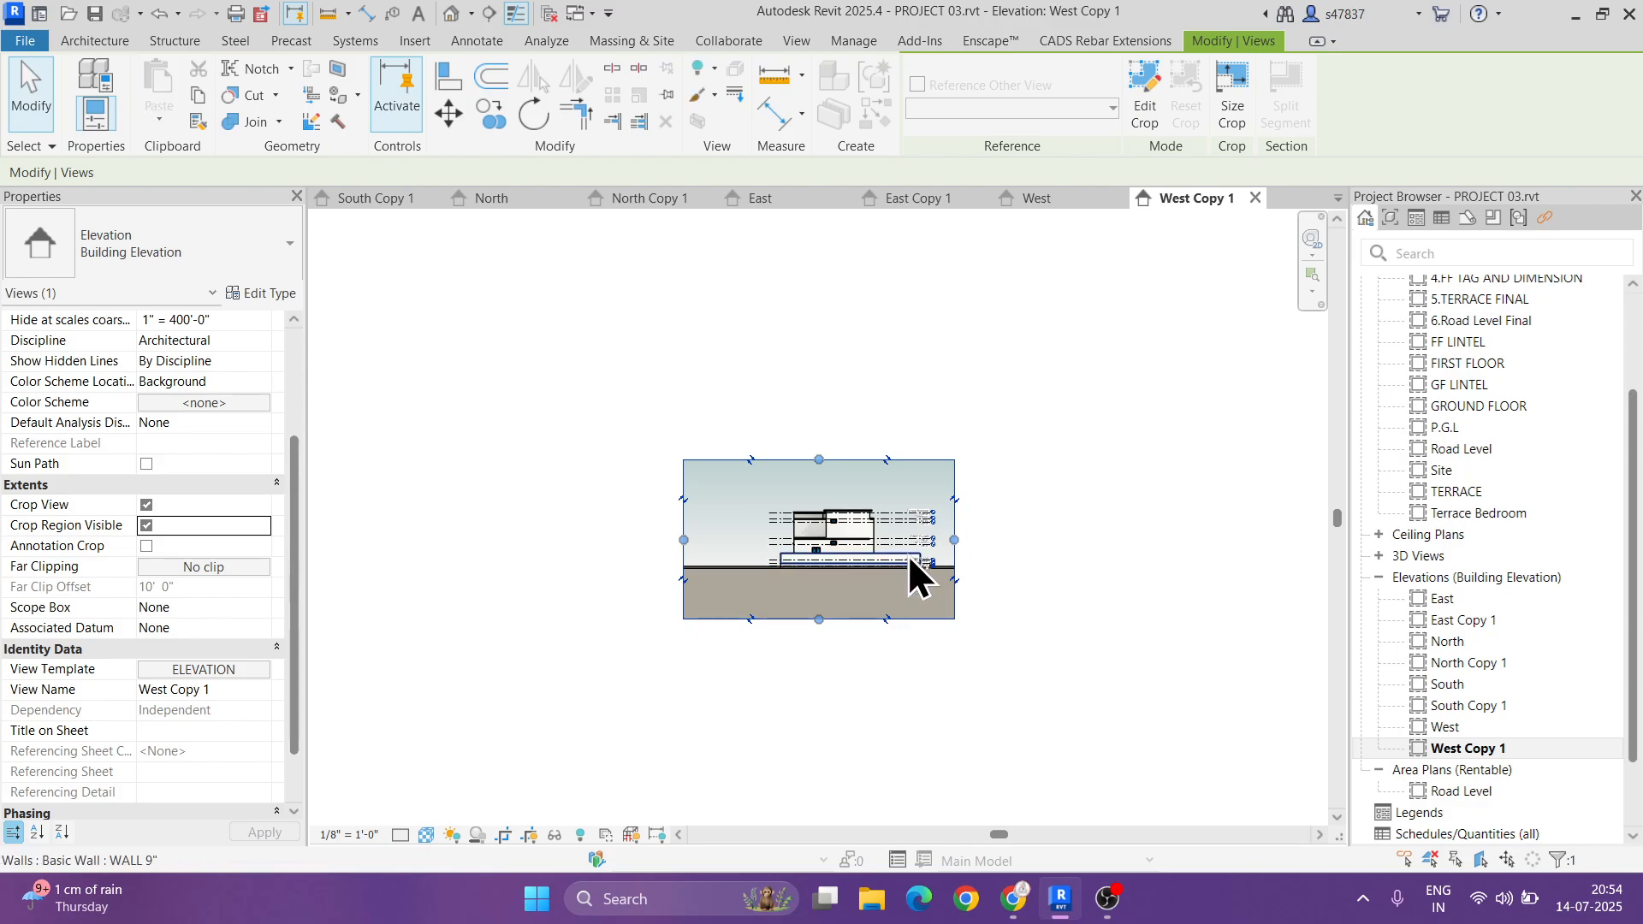
- Set the West Copy 1 view scale to 1/4" = 1'-0" and resize its crop region to 17" by 10"
{"action": "scroll", "coordinate": [737, 674], "scroll_direction": "up", "scroll_amount": 1}
{"action": "left_click", "coordinate": [347, 830]}
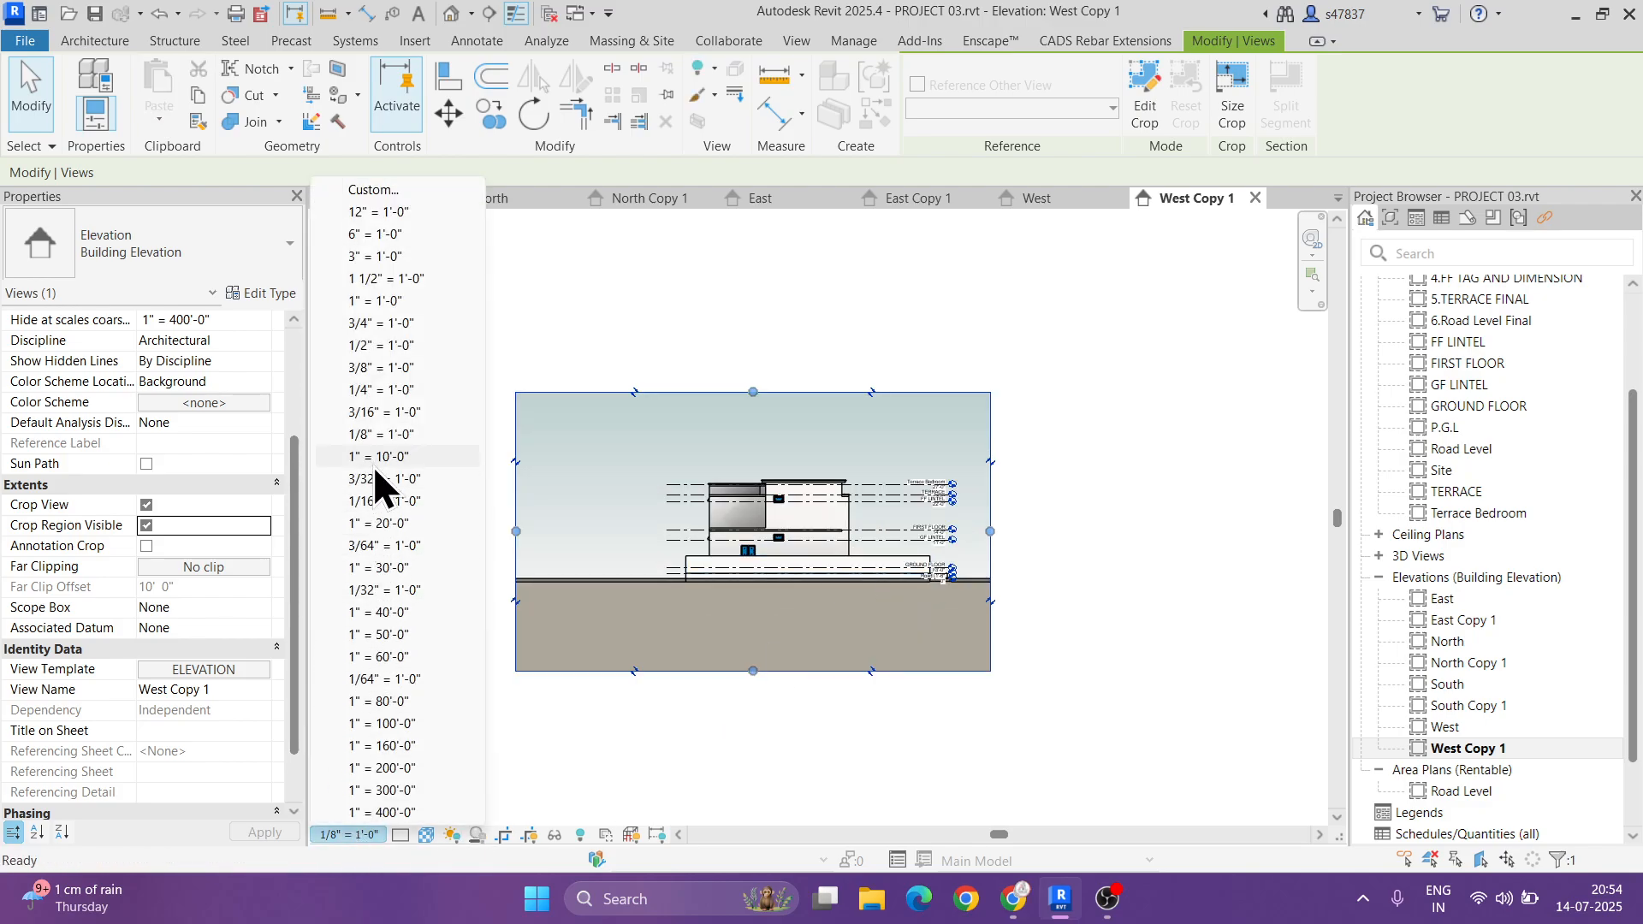
{"action": "left_click", "coordinate": [371, 391]}
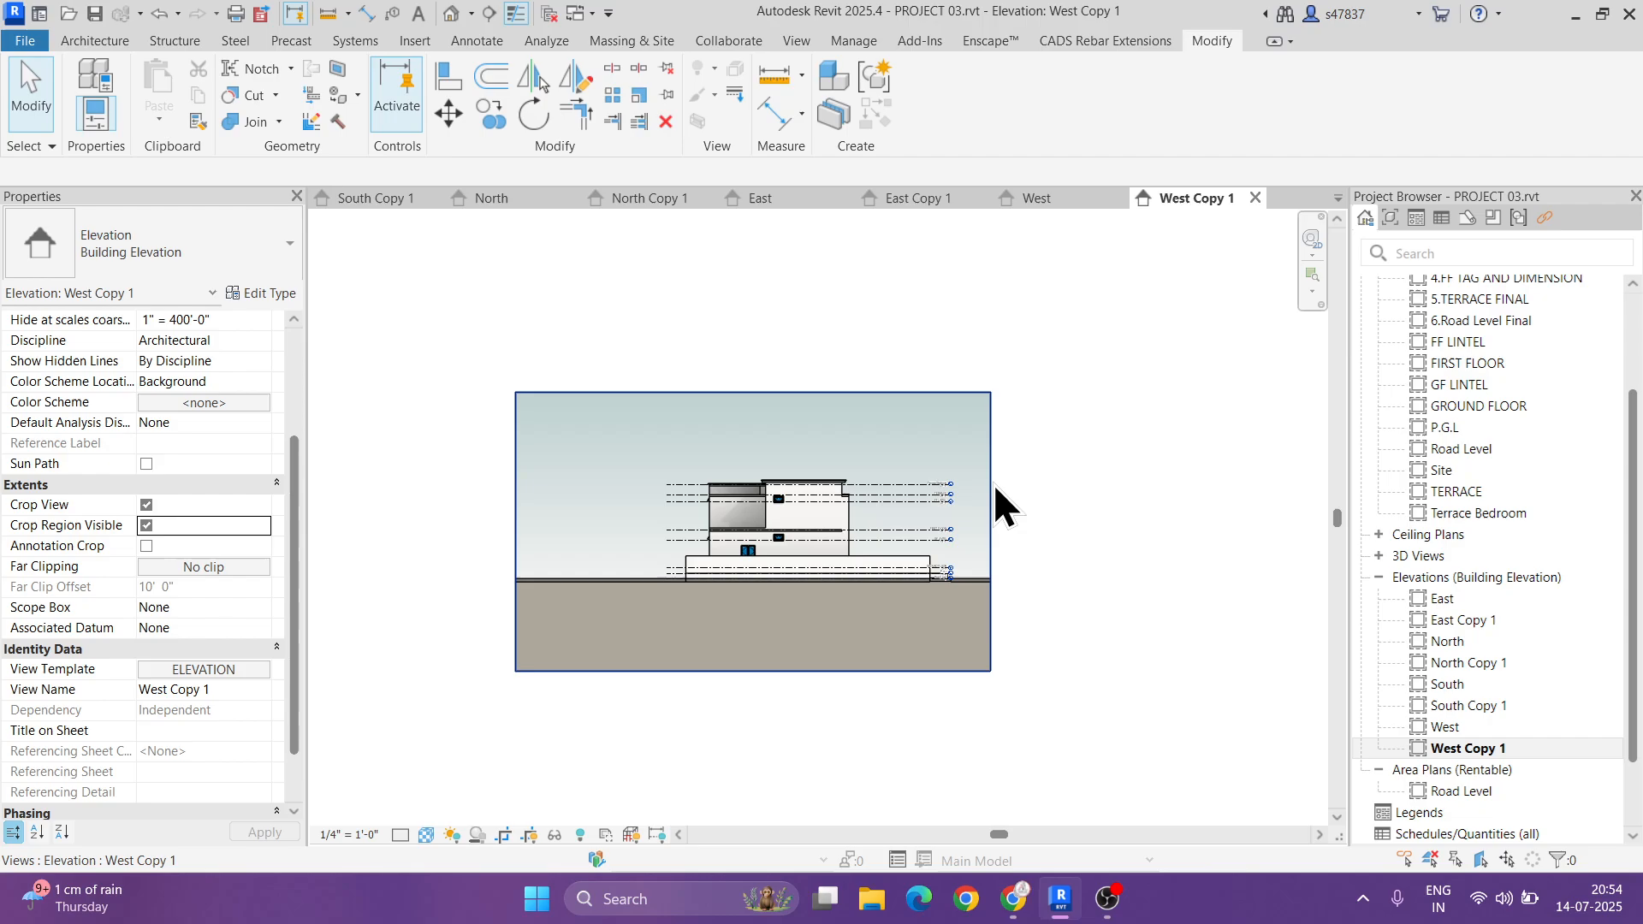
{"action": "left_click", "coordinate": [1232, 104]}
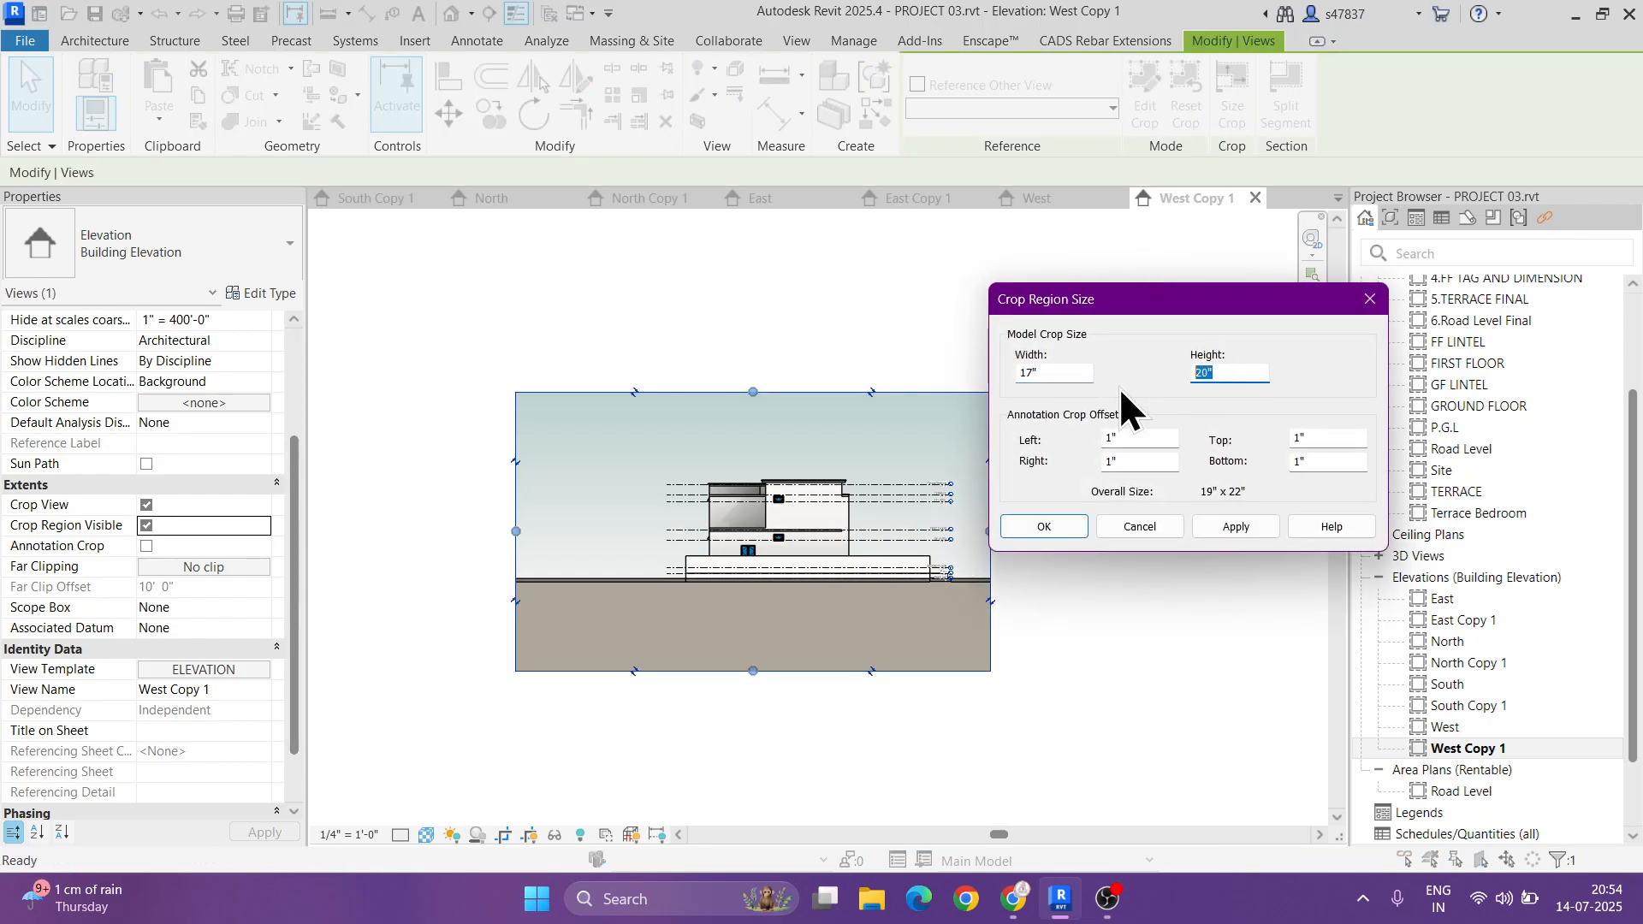
{"action": "key", "text": "Return"}
{"action": "scroll", "coordinate": [841, 530], "scroll_direction": "up", "scroll_amount": 3}
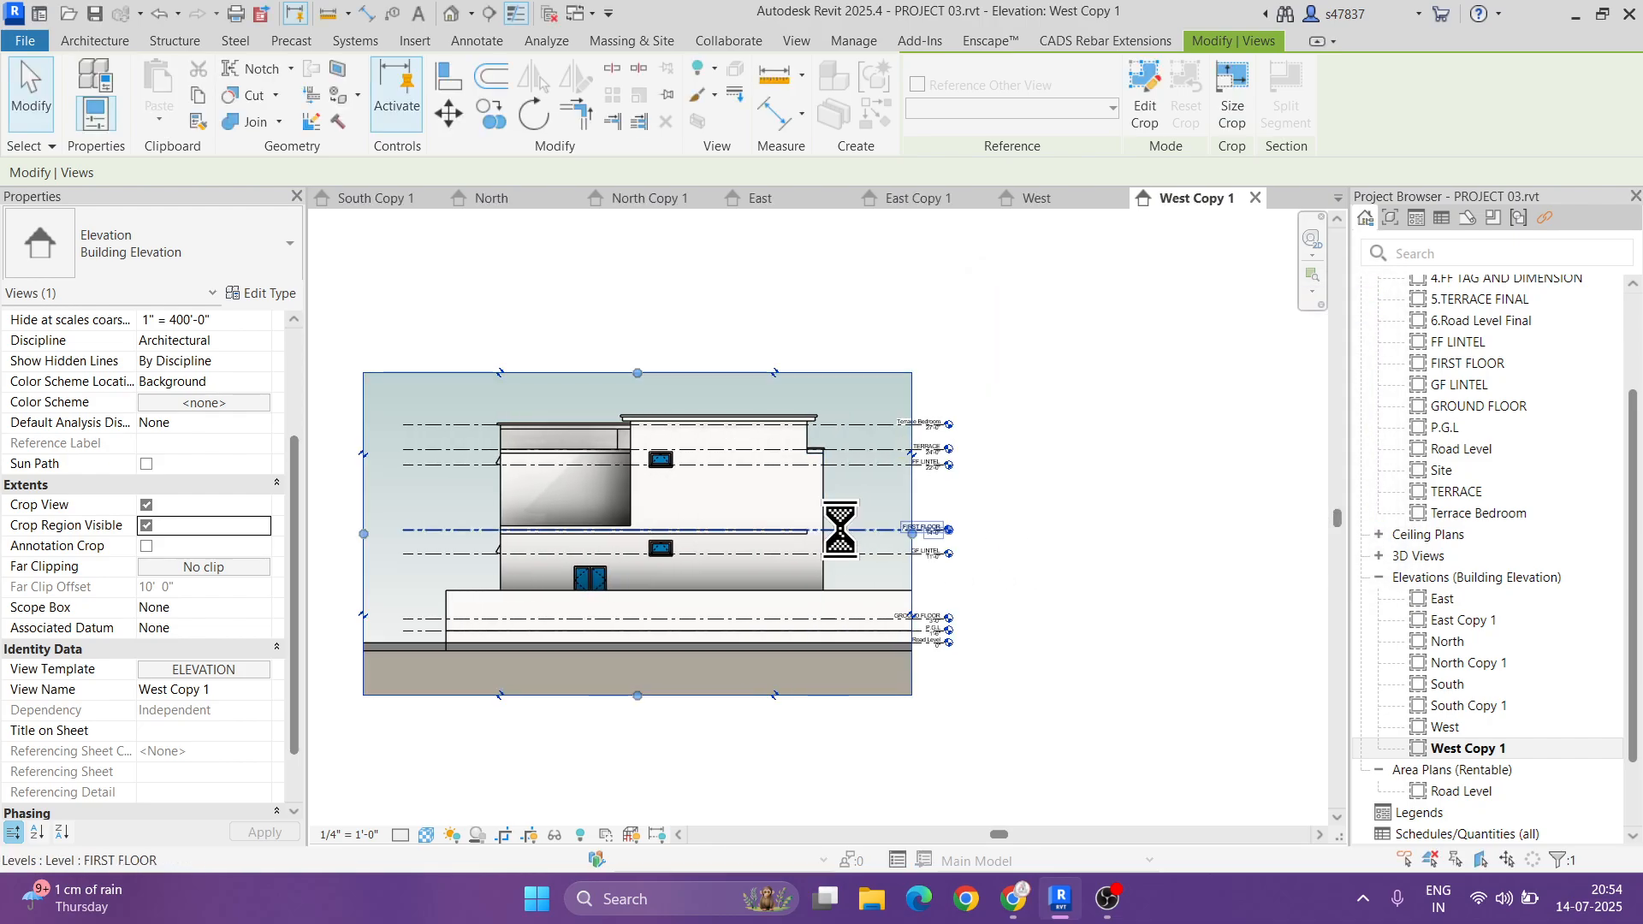
- Pull the level heads on the West Copy 1 elevation inward so they sit inside the crop region's right edge
{"action": "left_click", "coordinate": [1087, 491]}
{"action": "left_click", "coordinate": [864, 428]}
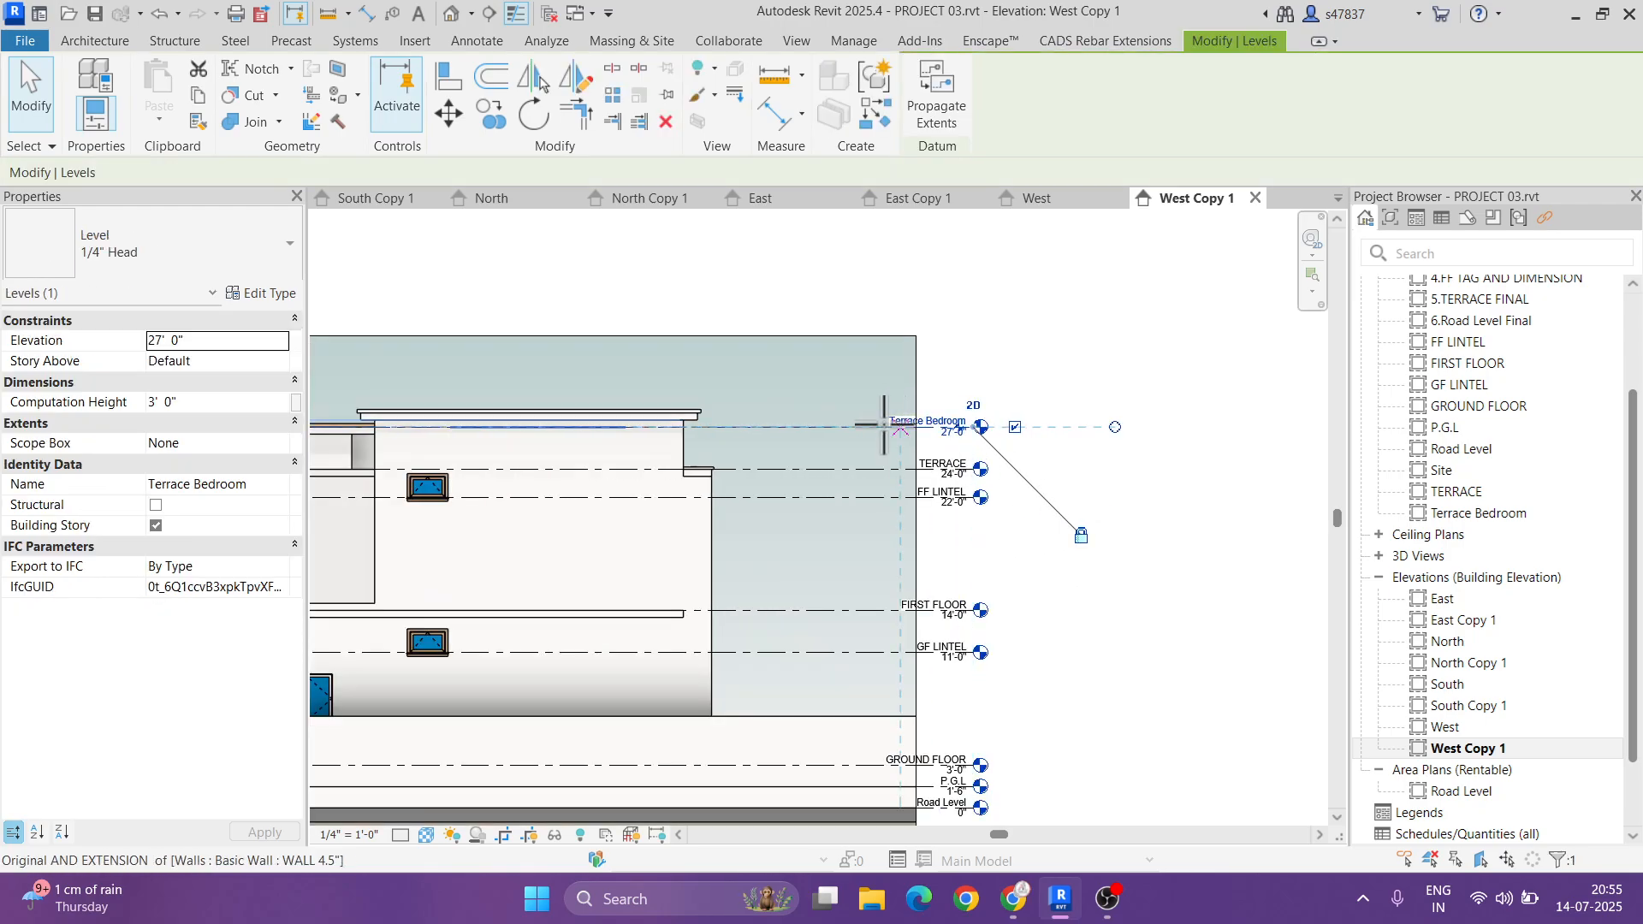
{"action": "left_click", "coordinate": [1061, 441]}
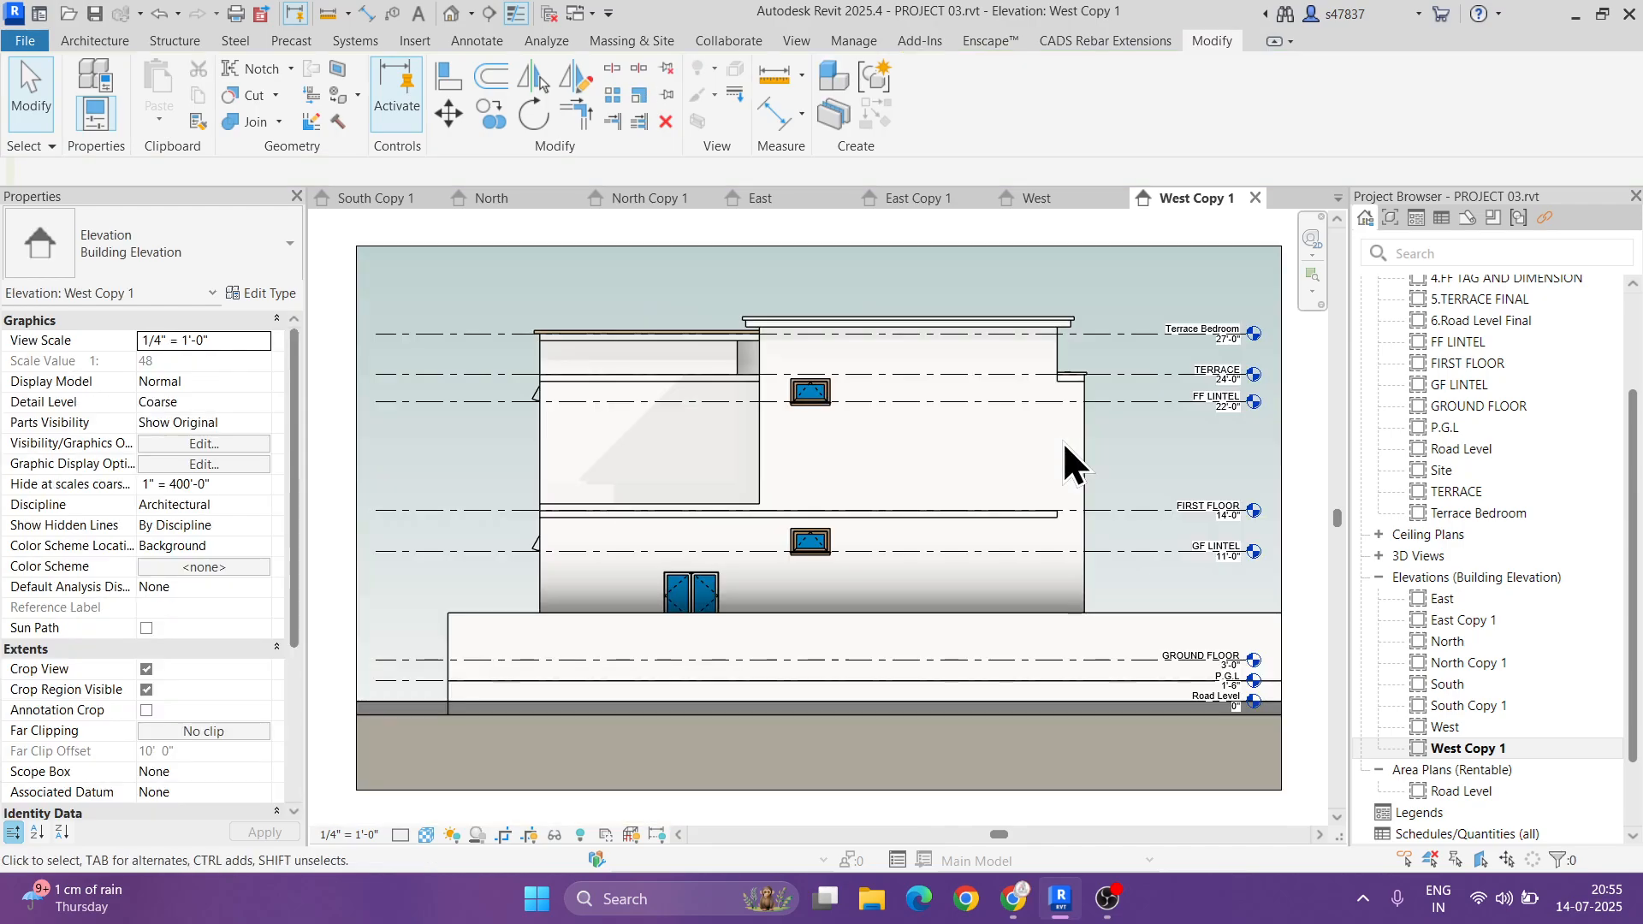
- Nudge the West Copy 1 crop region to the right to leave more sky beyond the level heads
{"action": "left_click", "coordinate": [1284, 423]}
{"action": "key", "text": "Right"}
{"action": "key", "text": "Right"}
{"action": "key", "text": "Right"}
{"action": "key", "text": "Right"}
{"action": "key", "text": "Right"}
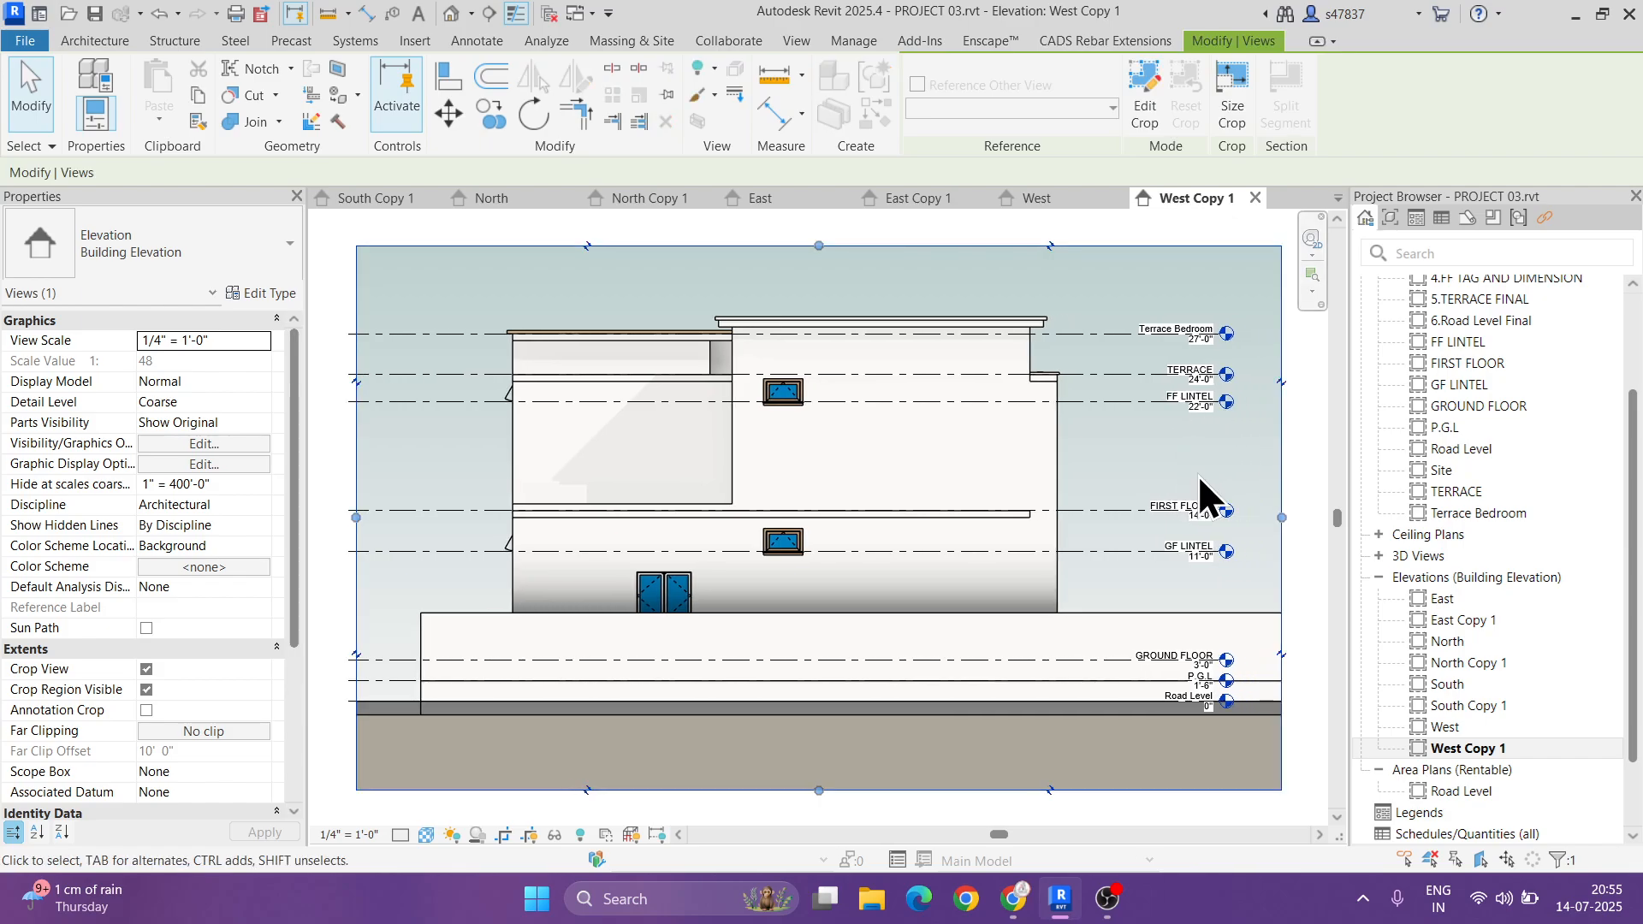
{"action": "key", "text": "Right"}
{"action": "key", "text": "Right"}
{"action": "key", "text": "Right"}
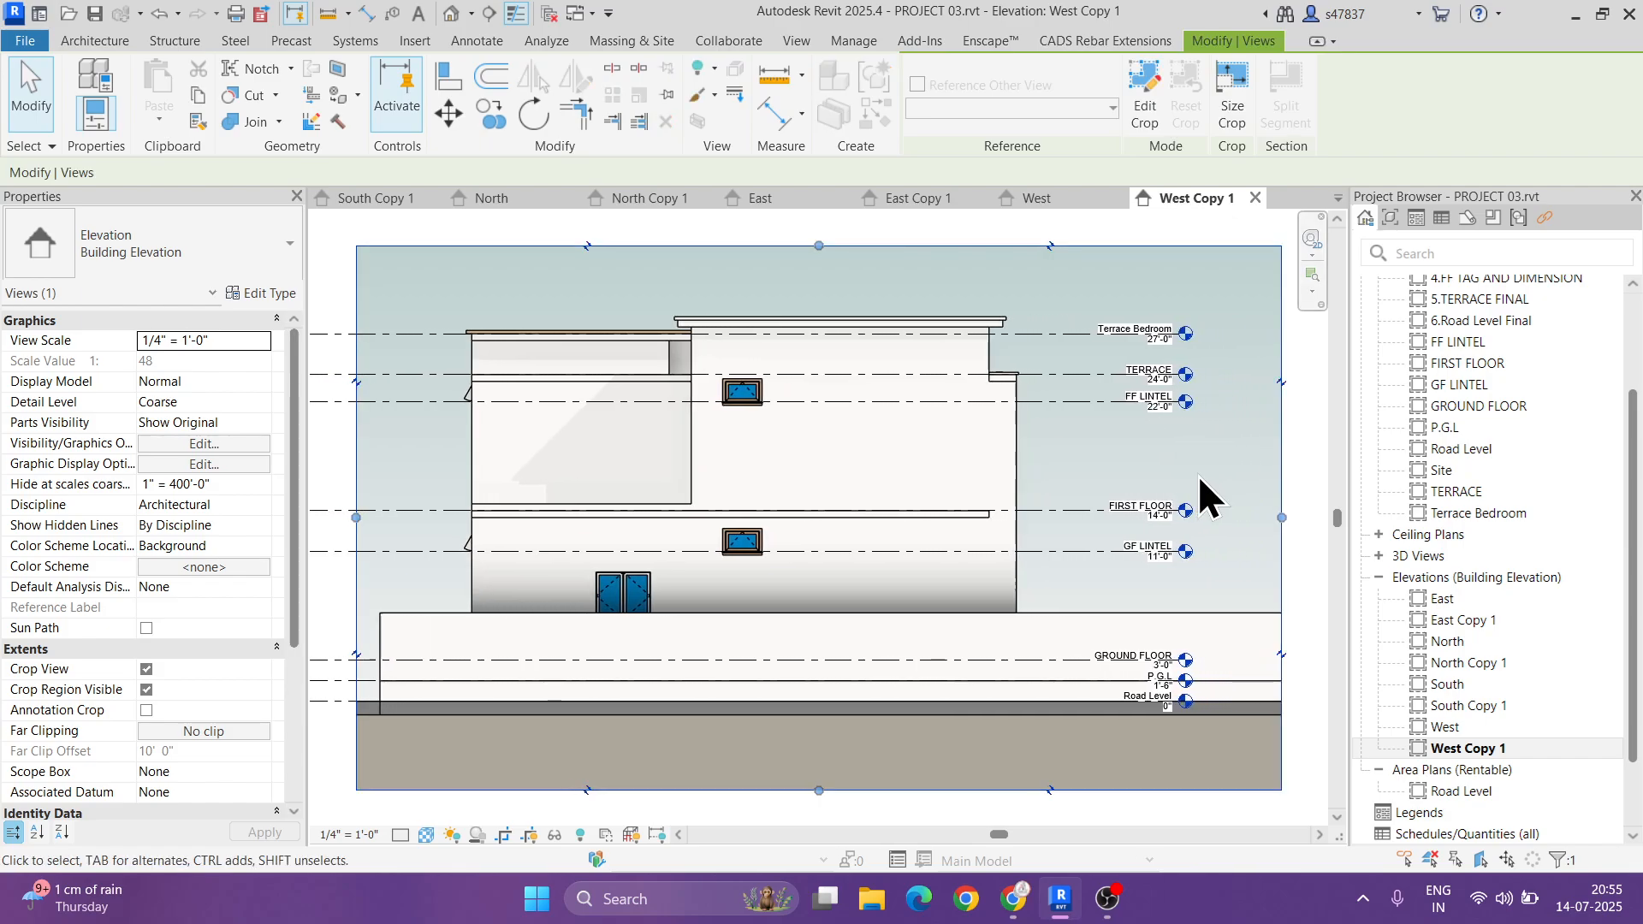
- Try to narrow the West Copy 1 crop region from its right edge, and undo that resize
{"action": "scroll", "coordinate": [1200, 478], "scroll_direction": "down", "scroll_amount": 3}
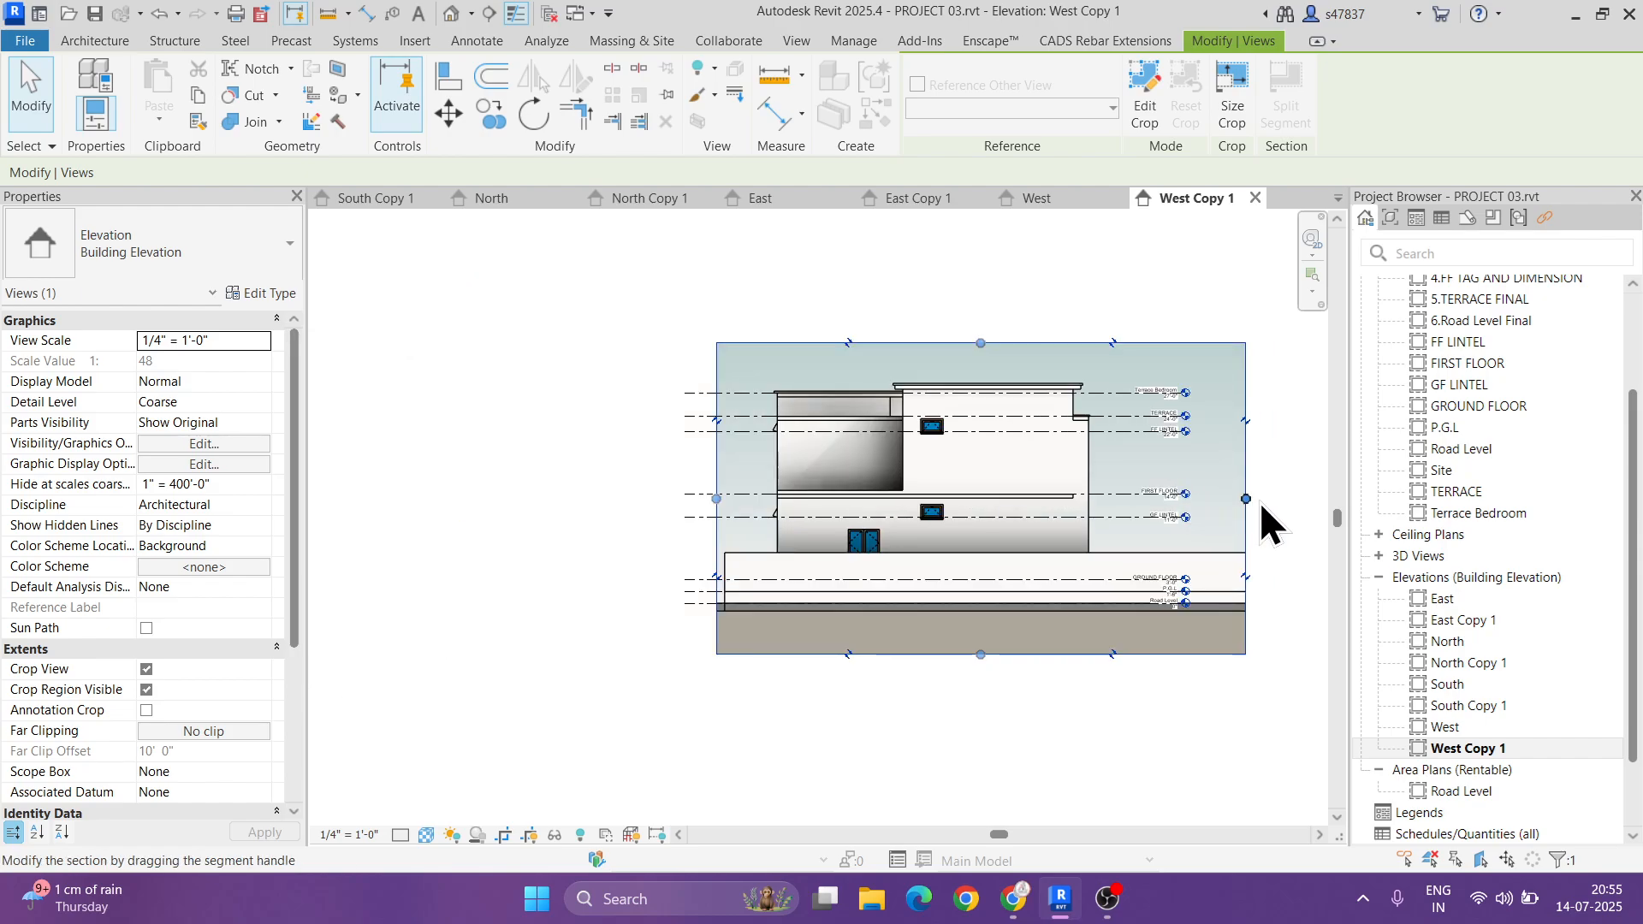
{"action": "left_click_drag", "start_coordinate": [1249, 499], "coordinate": [1221, 496]}
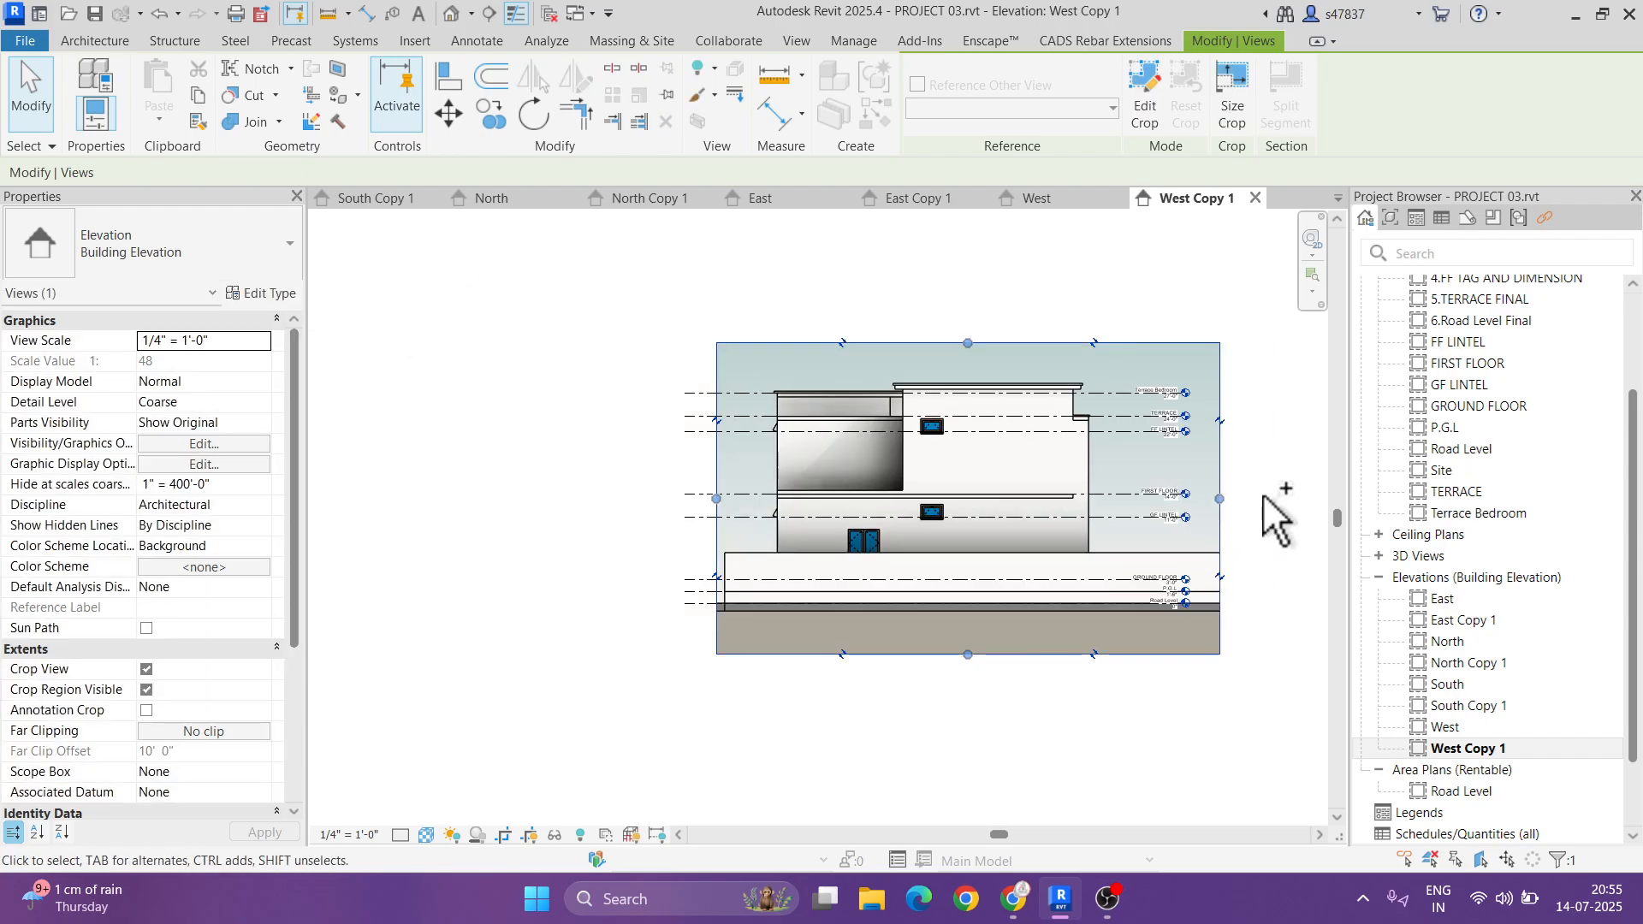
{"action": "left_click", "coordinate": [1265, 500]}
{"action": "key", "text": "ctrl+z"}
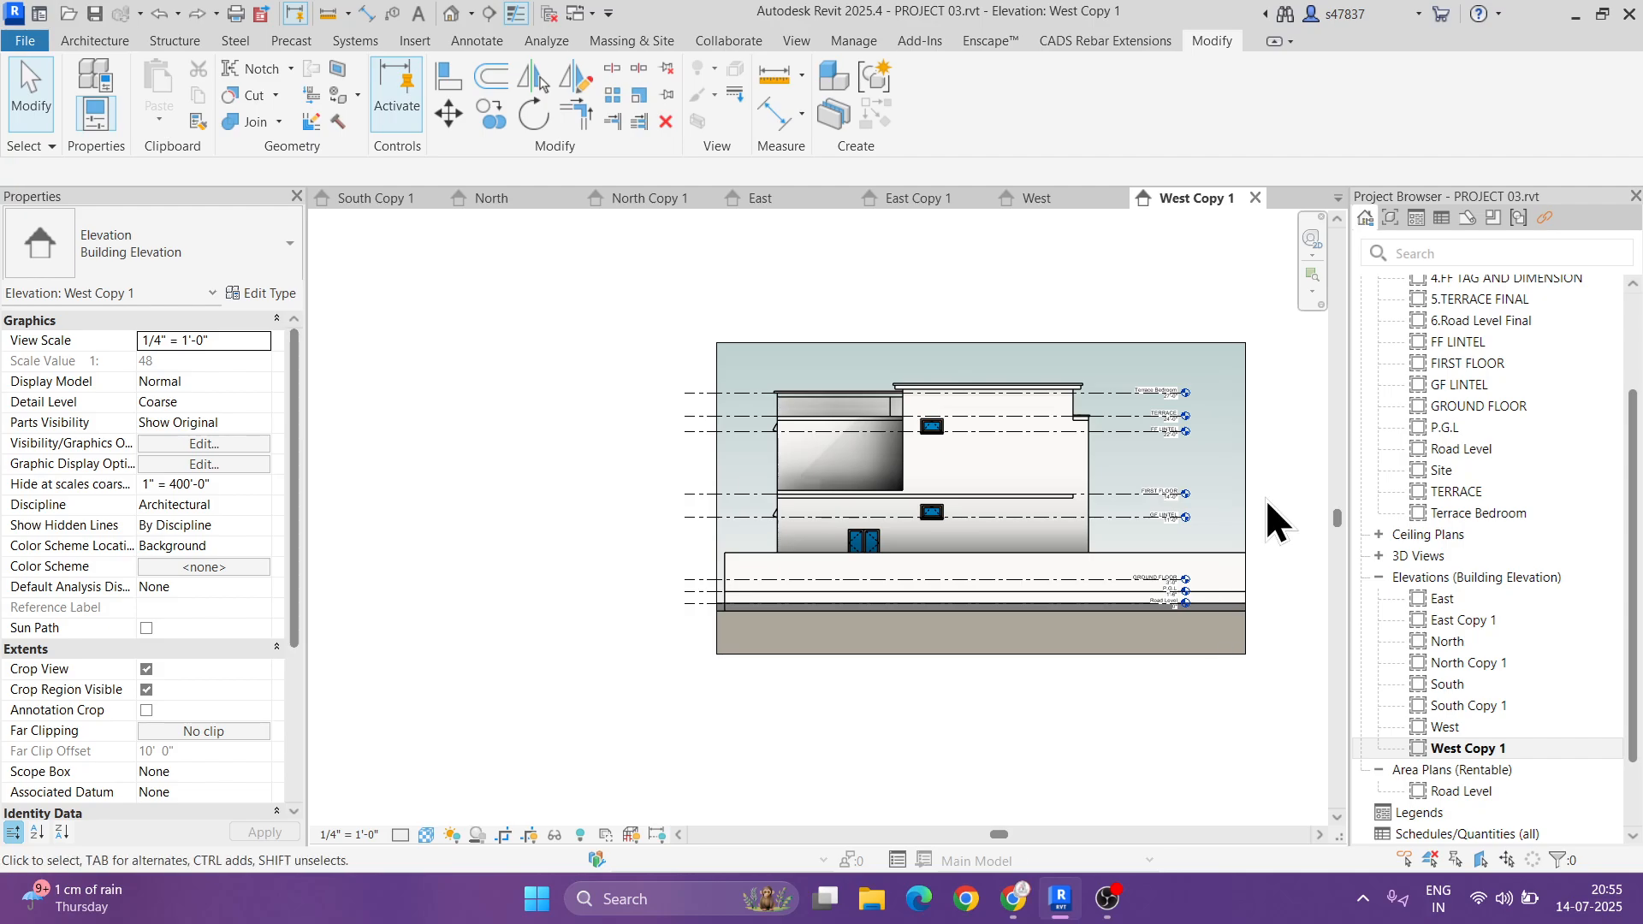
- Shorten the left ends of the level lines so they start inside the West Copy 1 crop region
{"action": "left_click", "coordinate": [686, 393]}
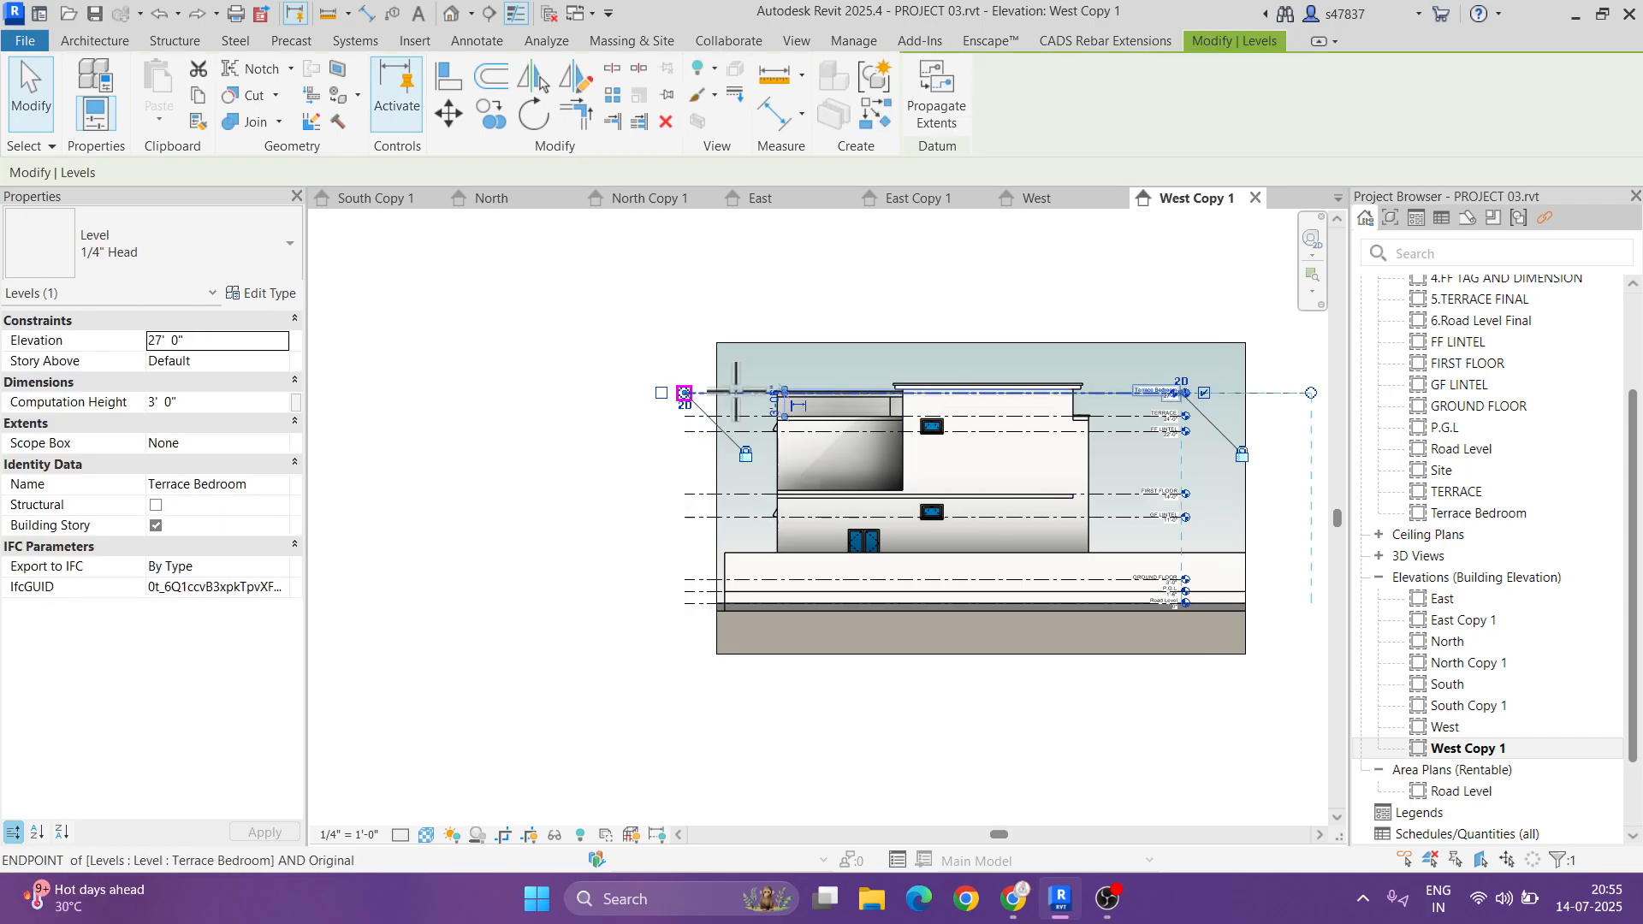
{"action": "left_click_drag", "start_coordinate": [687, 393], "coordinate": [736, 393]}
{"action": "key", "text": "Escape"}
{"action": "key", "text": "z"}
{"action": "key", "text": "f"}
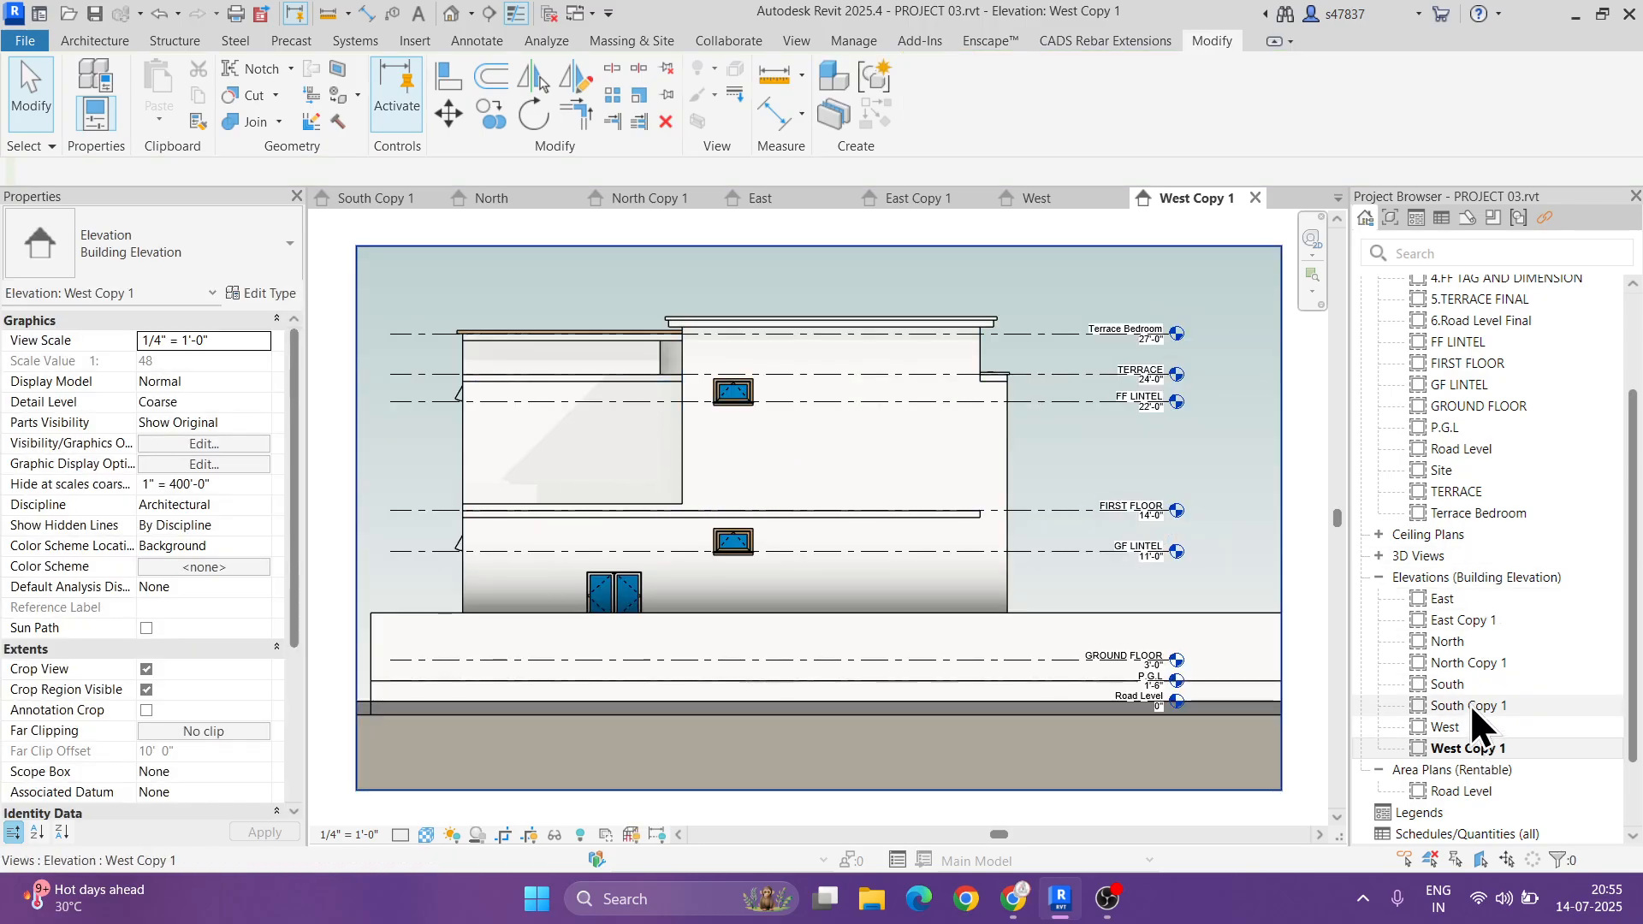
- Open the North Copy 1 elevation and hide its Planting model category
{"action": "double_click", "coordinate": [1465, 623]}
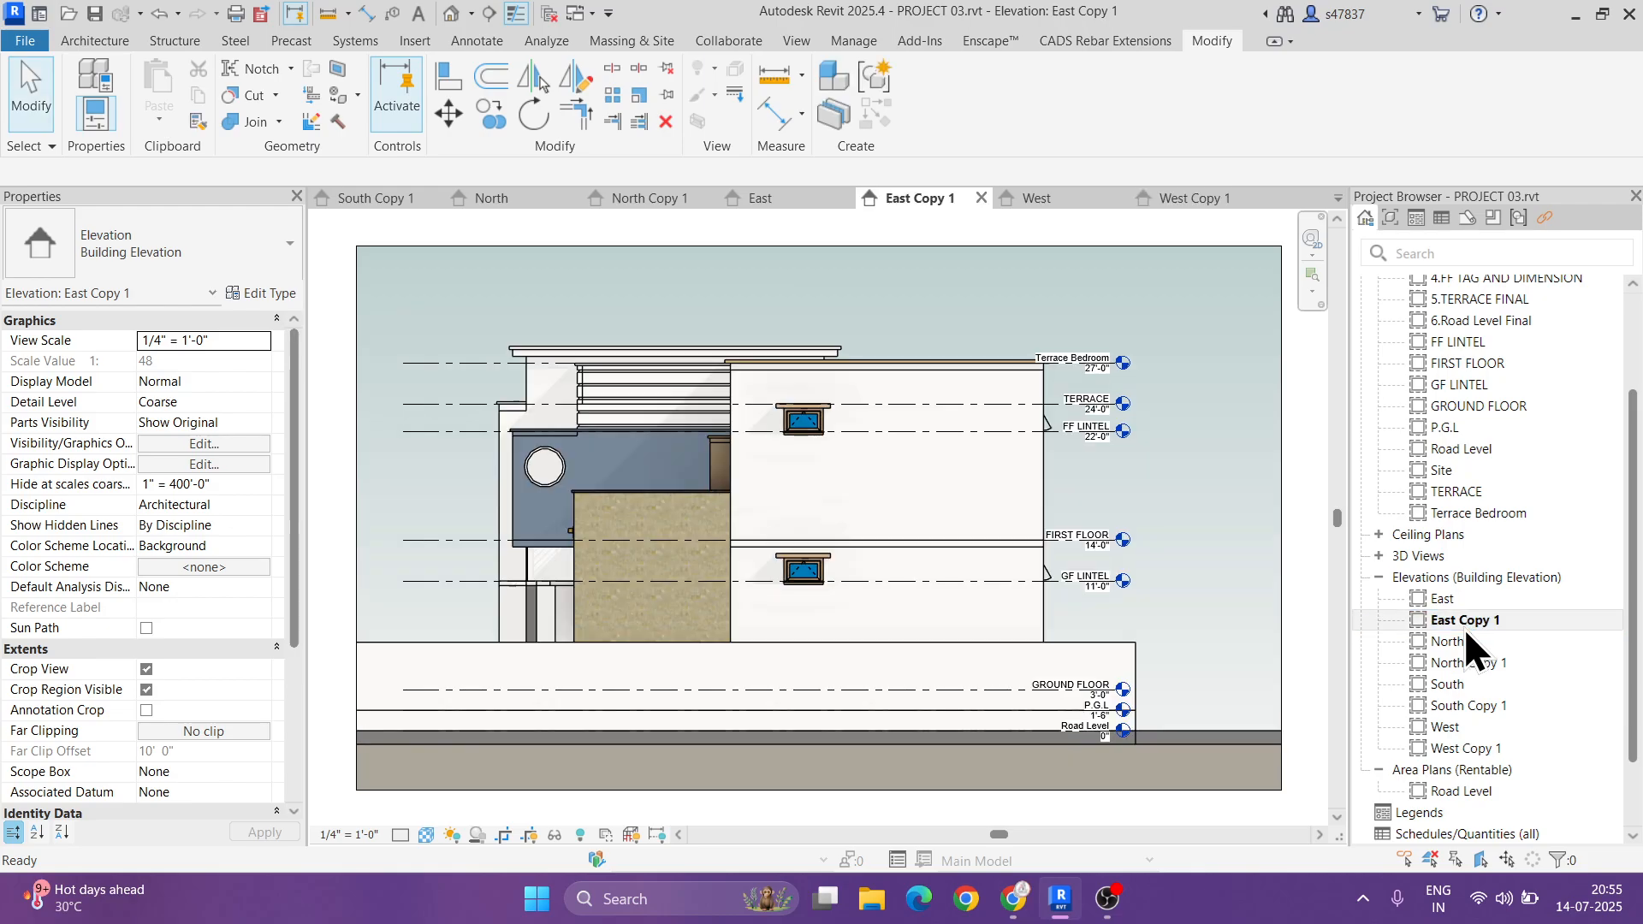
{"action": "double_click", "coordinate": [1465, 663]}
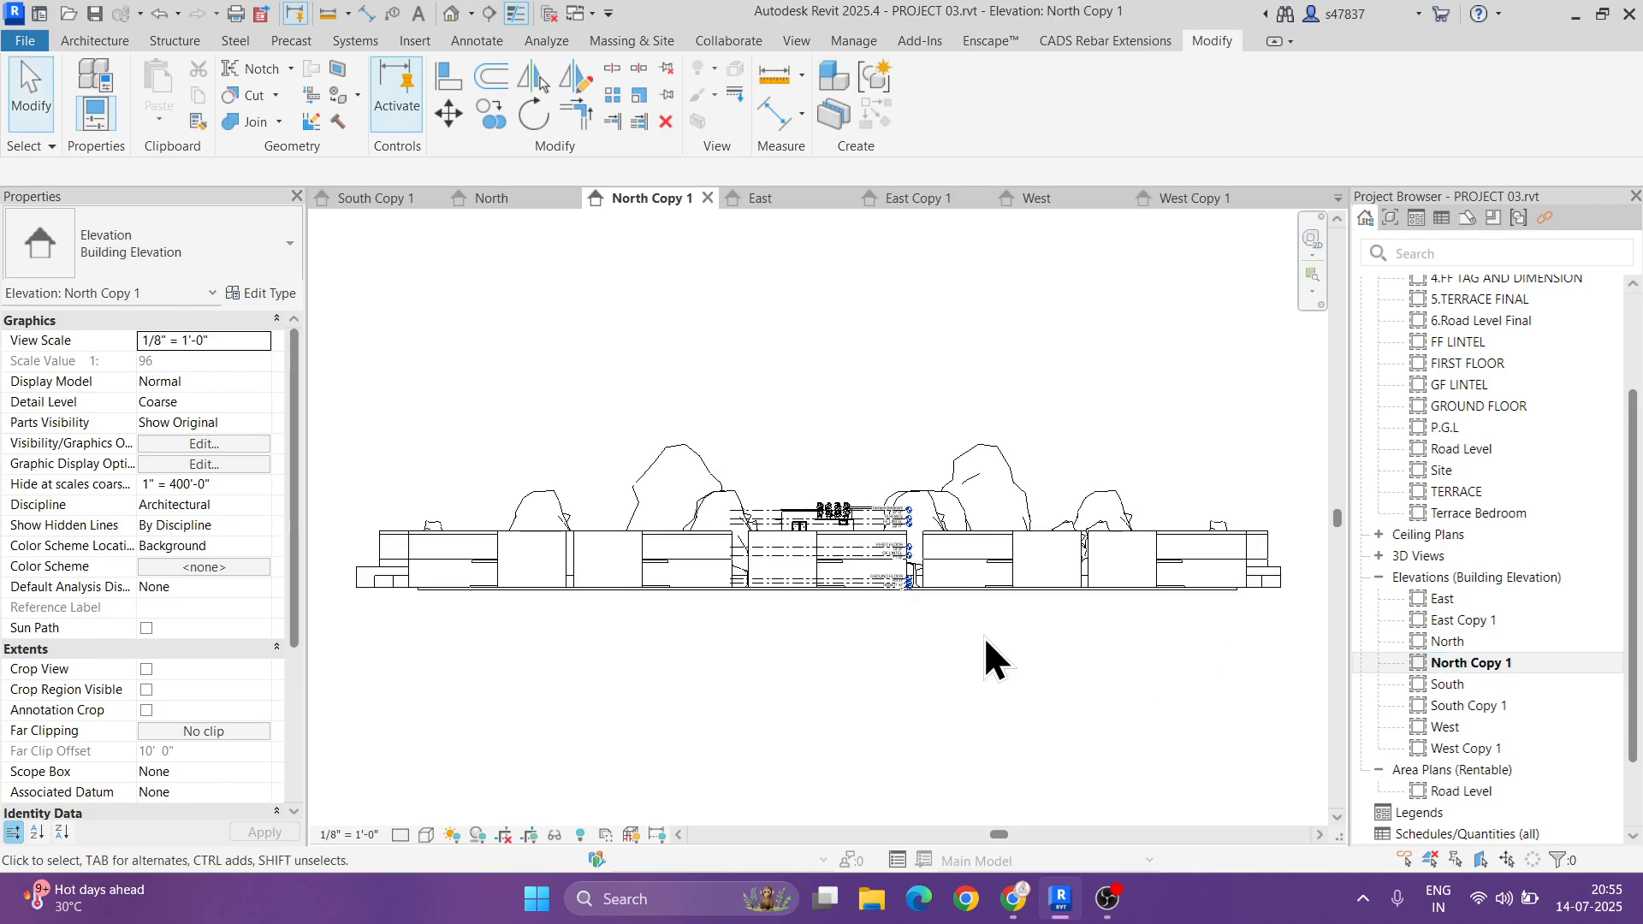
{"action": "left_click", "coordinate": [214, 447]}
{"action": "scroll", "coordinate": [495, 479], "scroll_direction": "down", "scroll_amount": 5}
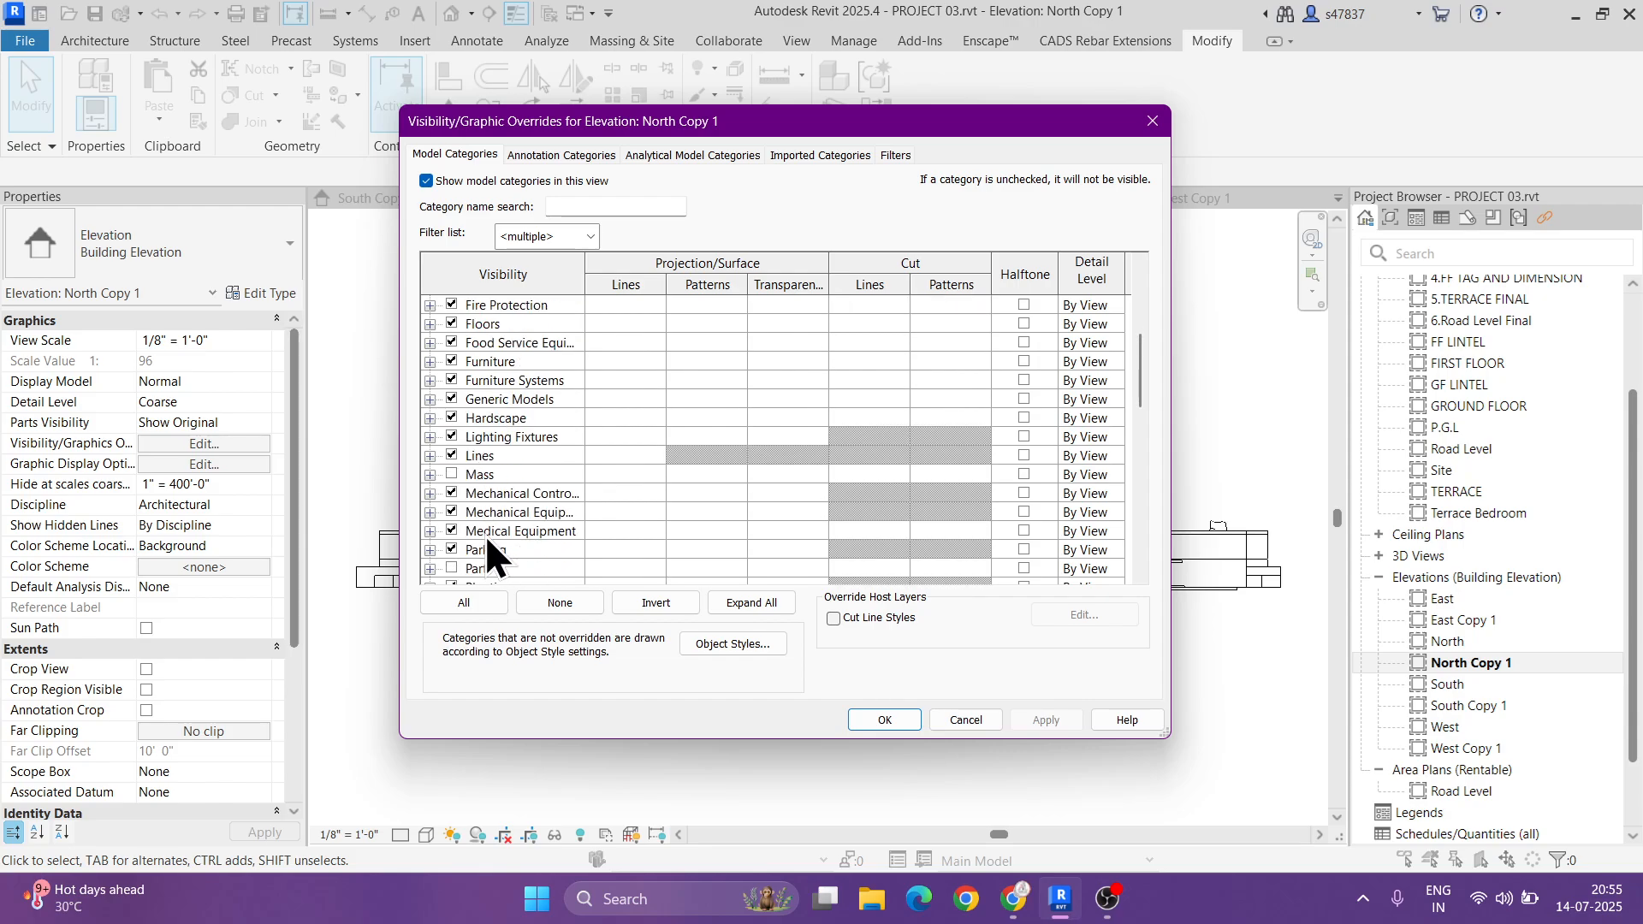
{"action": "scroll", "coordinate": [470, 556], "scroll_direction": "down", "scroll_amount": 1}
{"action": "left_click", "coordinate": [455, 532]}
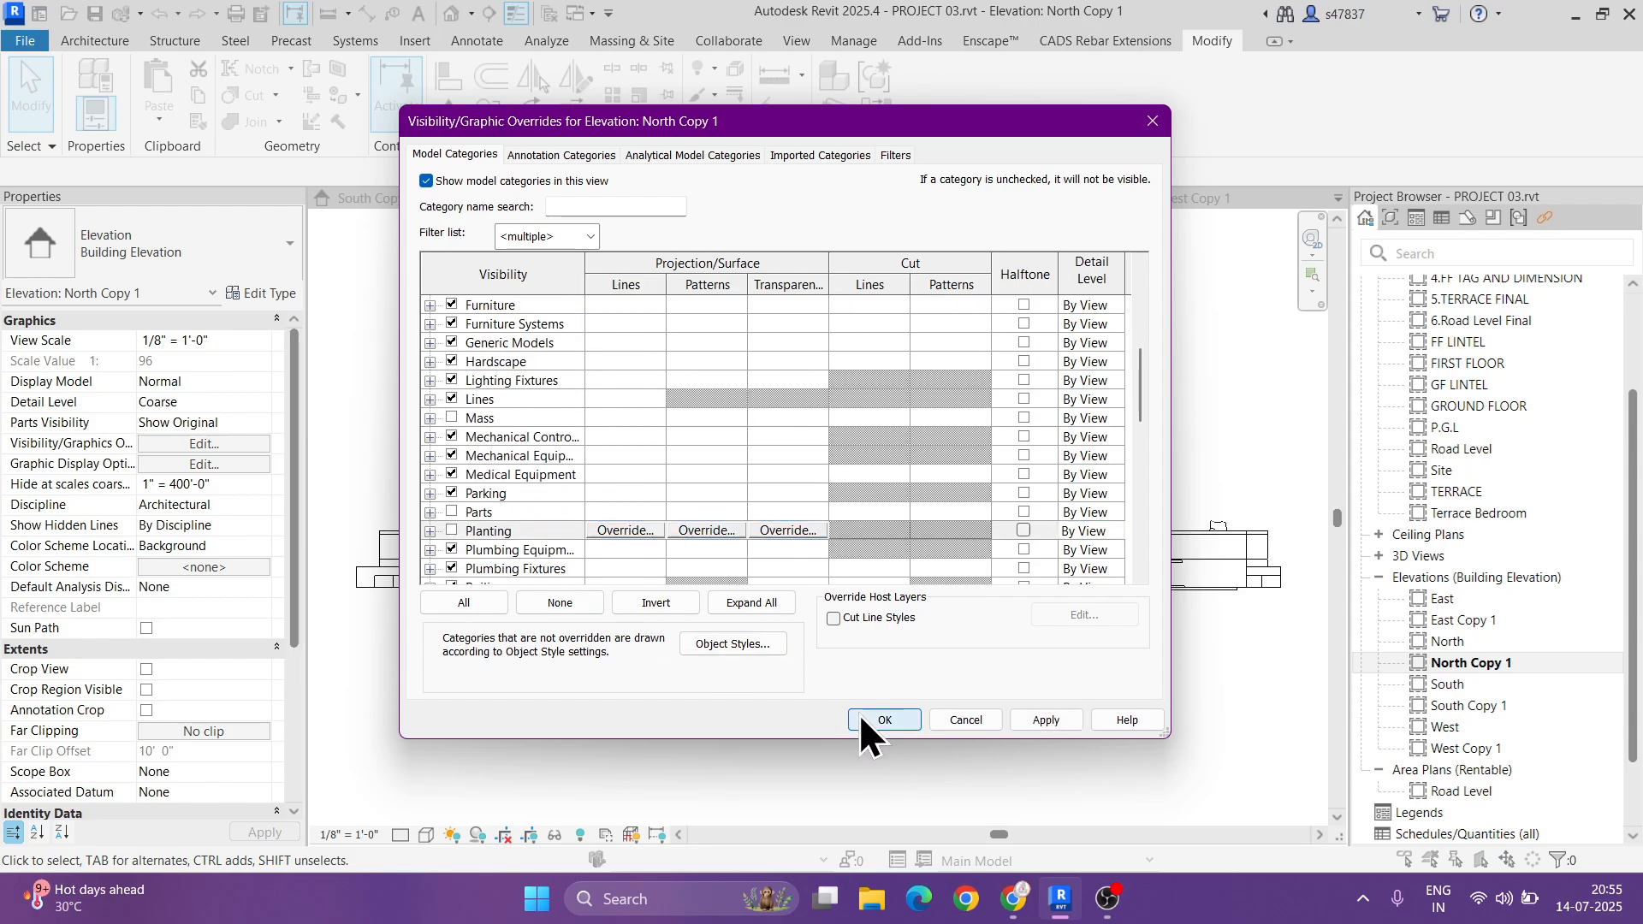
{"action": "left_click", "coordinate": [881, 719]}
- Assign the ELEVATION view template to North Copy 1 and set its scale to 1/4" = 1'-0"
{"action": "scroll", "coordinate": [203, 728], "scroll_direction": "down", "scroll_amount": 4}
{"action": "left_click", "coordinate": [204, 670]}
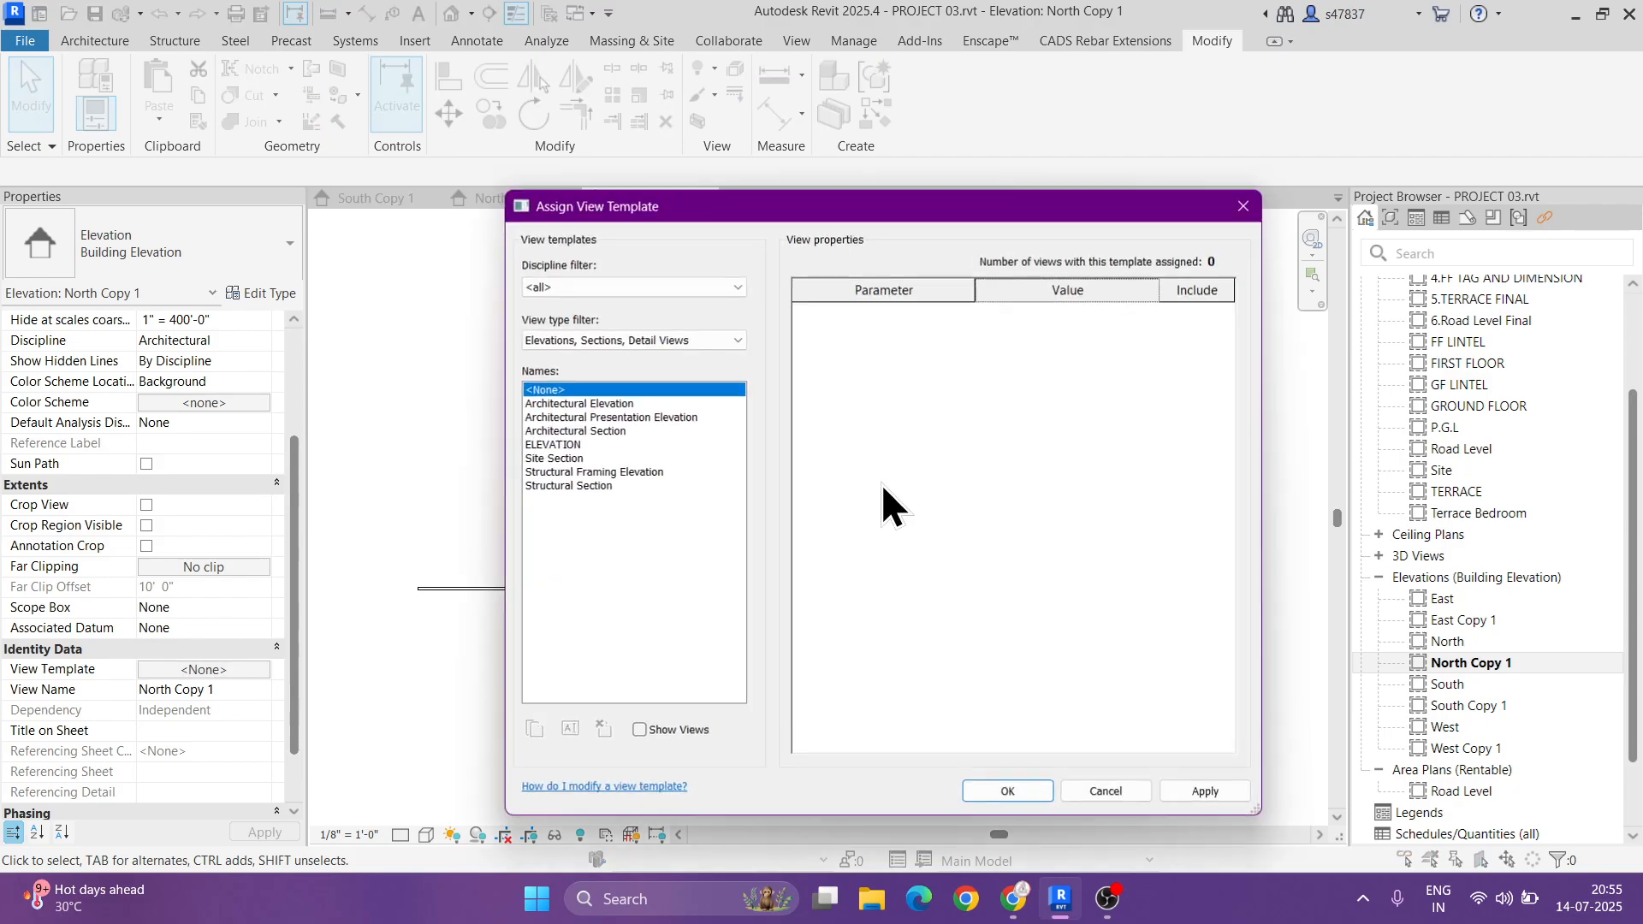
{"action": "left_click", "coordinate": [556, 444]}
{"action": "left_click", "coordinate": [997, 792]}
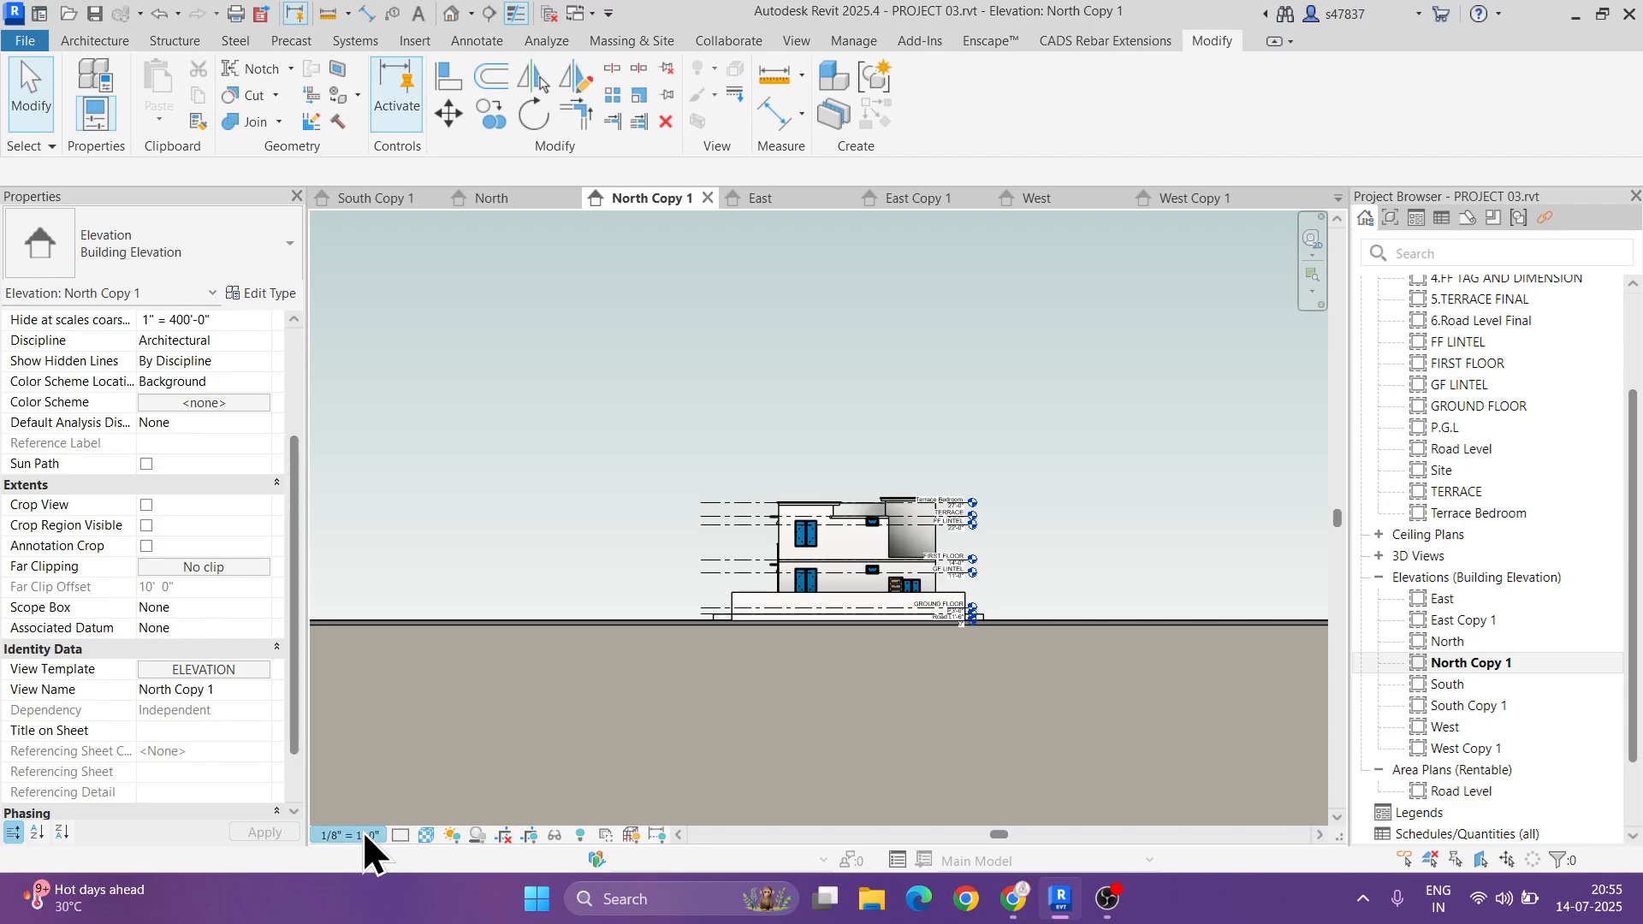
{"action": "left_click", "coordinate": [363, 835]}
{"action": "left_click", "coordinate": [377, 392]}
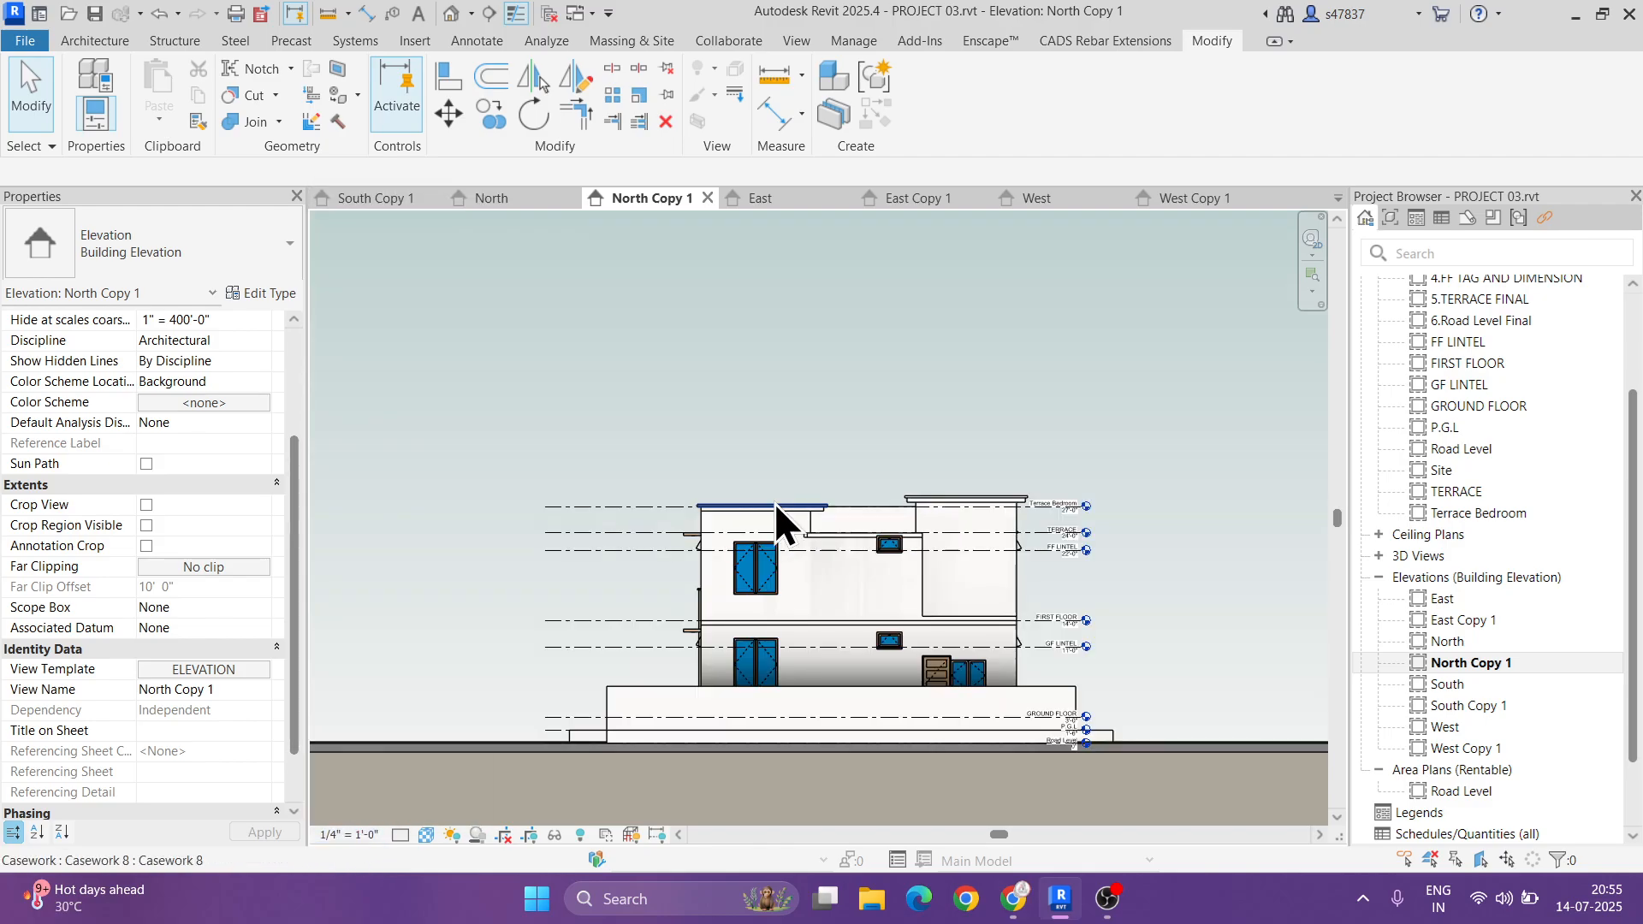
- Extend the right ends of the level lines on North Copy 1 farther out from the building
{"action": "left_click", "coordinate": [1090, 520]}
{"action": "left_click_drag", "start_coordinate": [1085, 507], "coordinate": [1156, 508]}
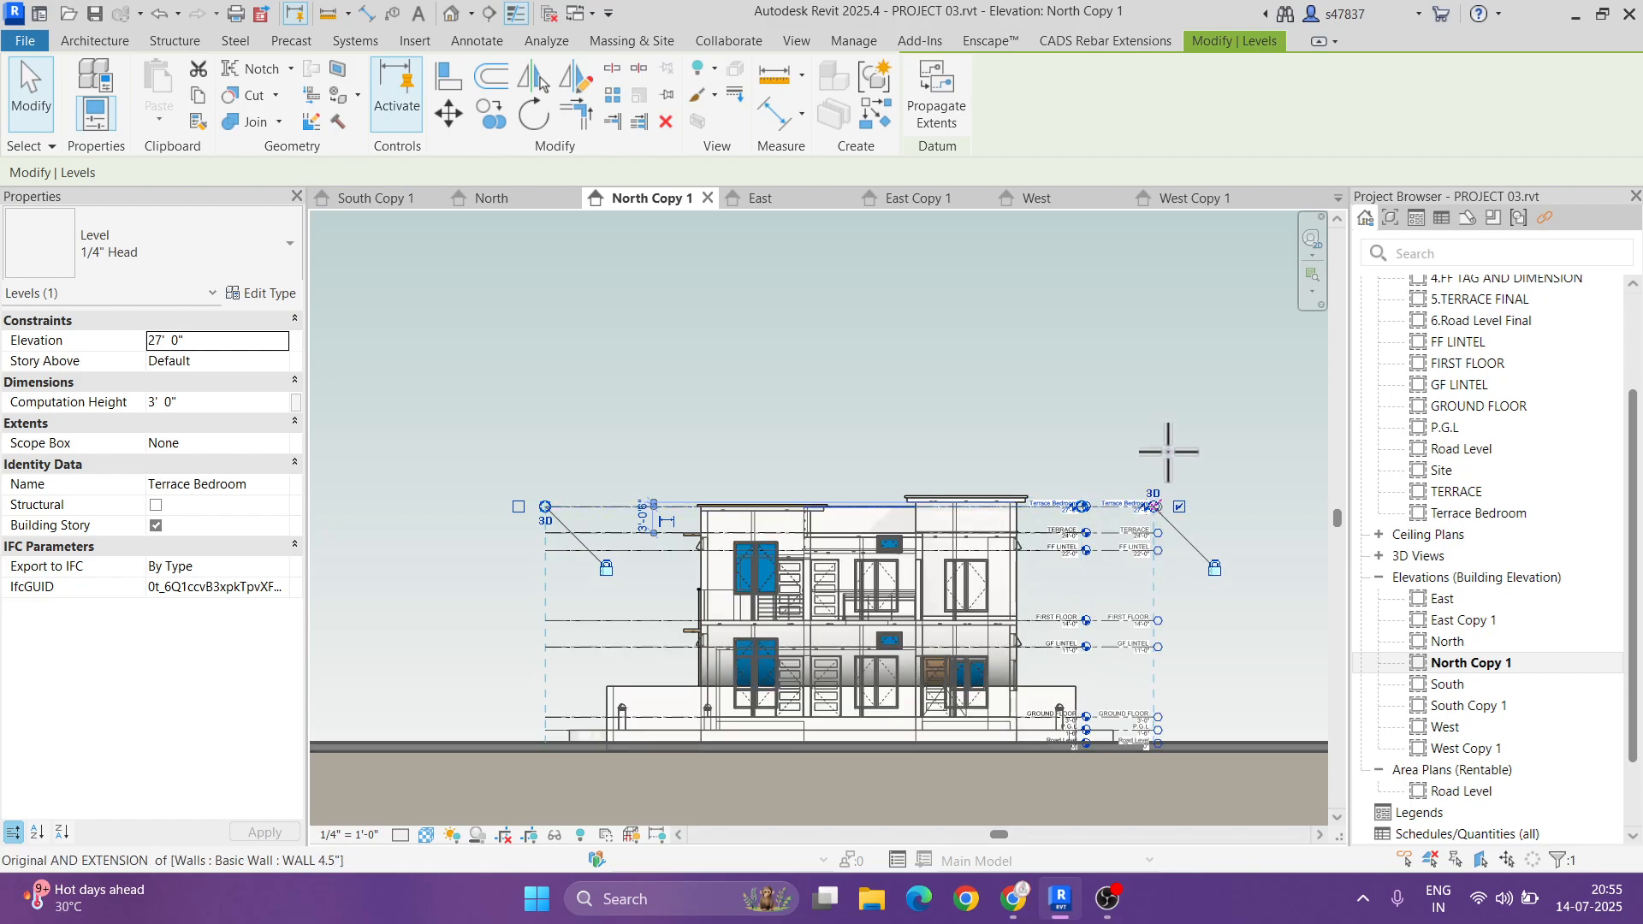
{"action": "middle_click", "coordinate": [1169, 450]}
{"action": "middle_click", "coordinate": [1169, 450]}
{"action": "left_click", "coordinate": [905, 429]}
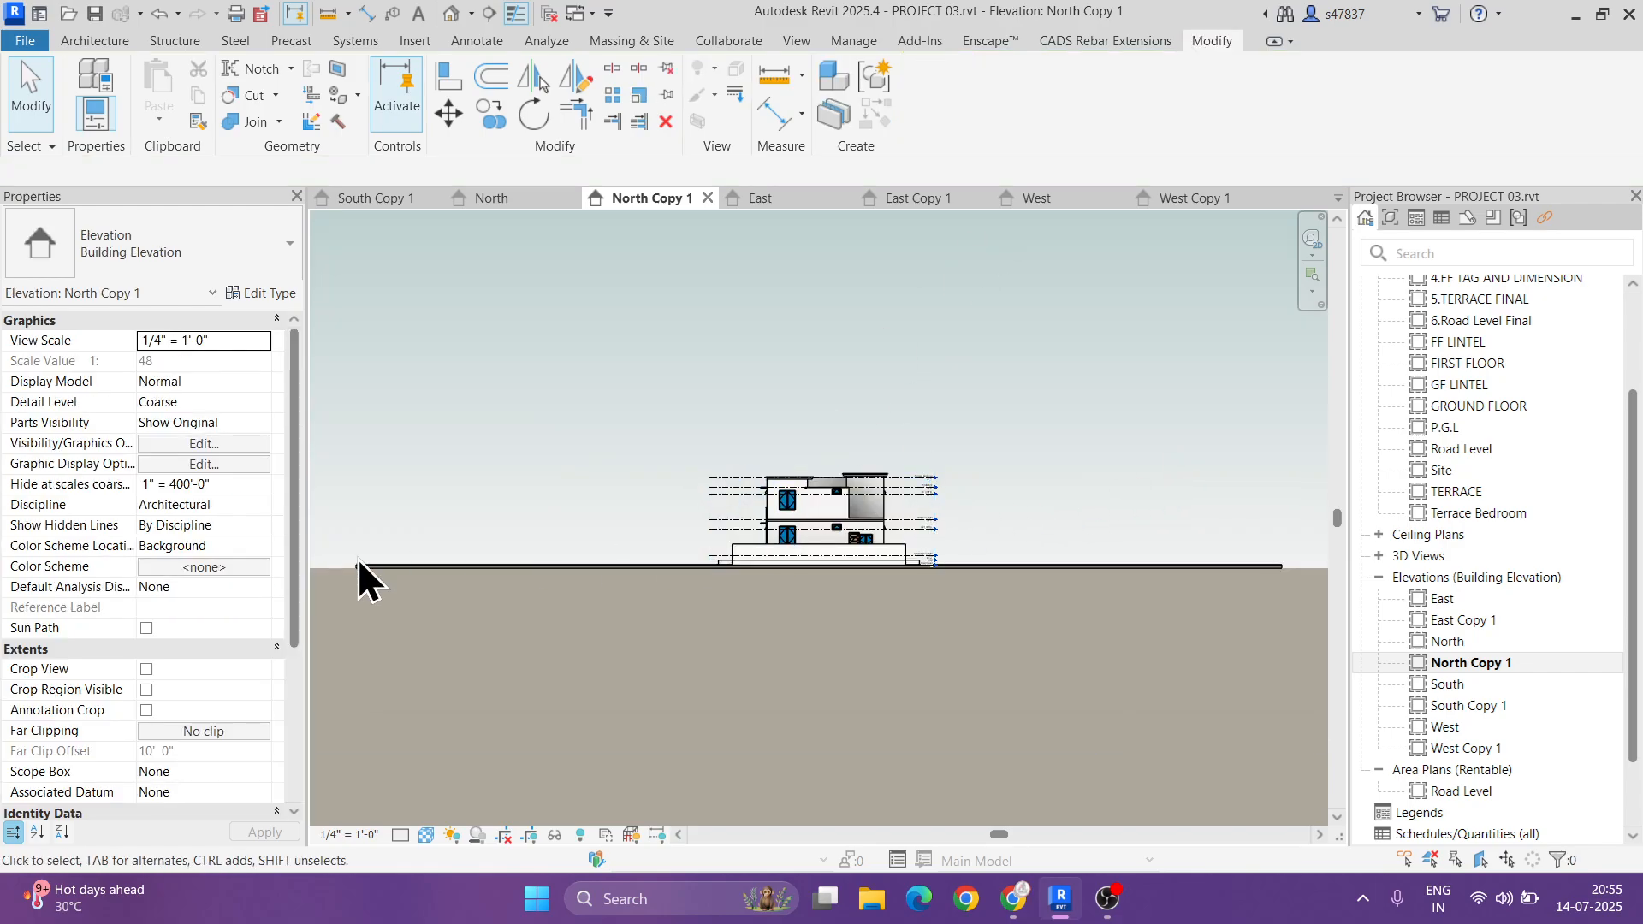
- Turn on Crop View with a visible crop region for North Copy 1 and size the crop to 17" wide by 10" high
{"action": "left_click", "coordinate": [146, 669]}
{"action": "left_click", "coordinate": [146, 690]}
{"action": "left_click", "coordinate": [1003, 467]}
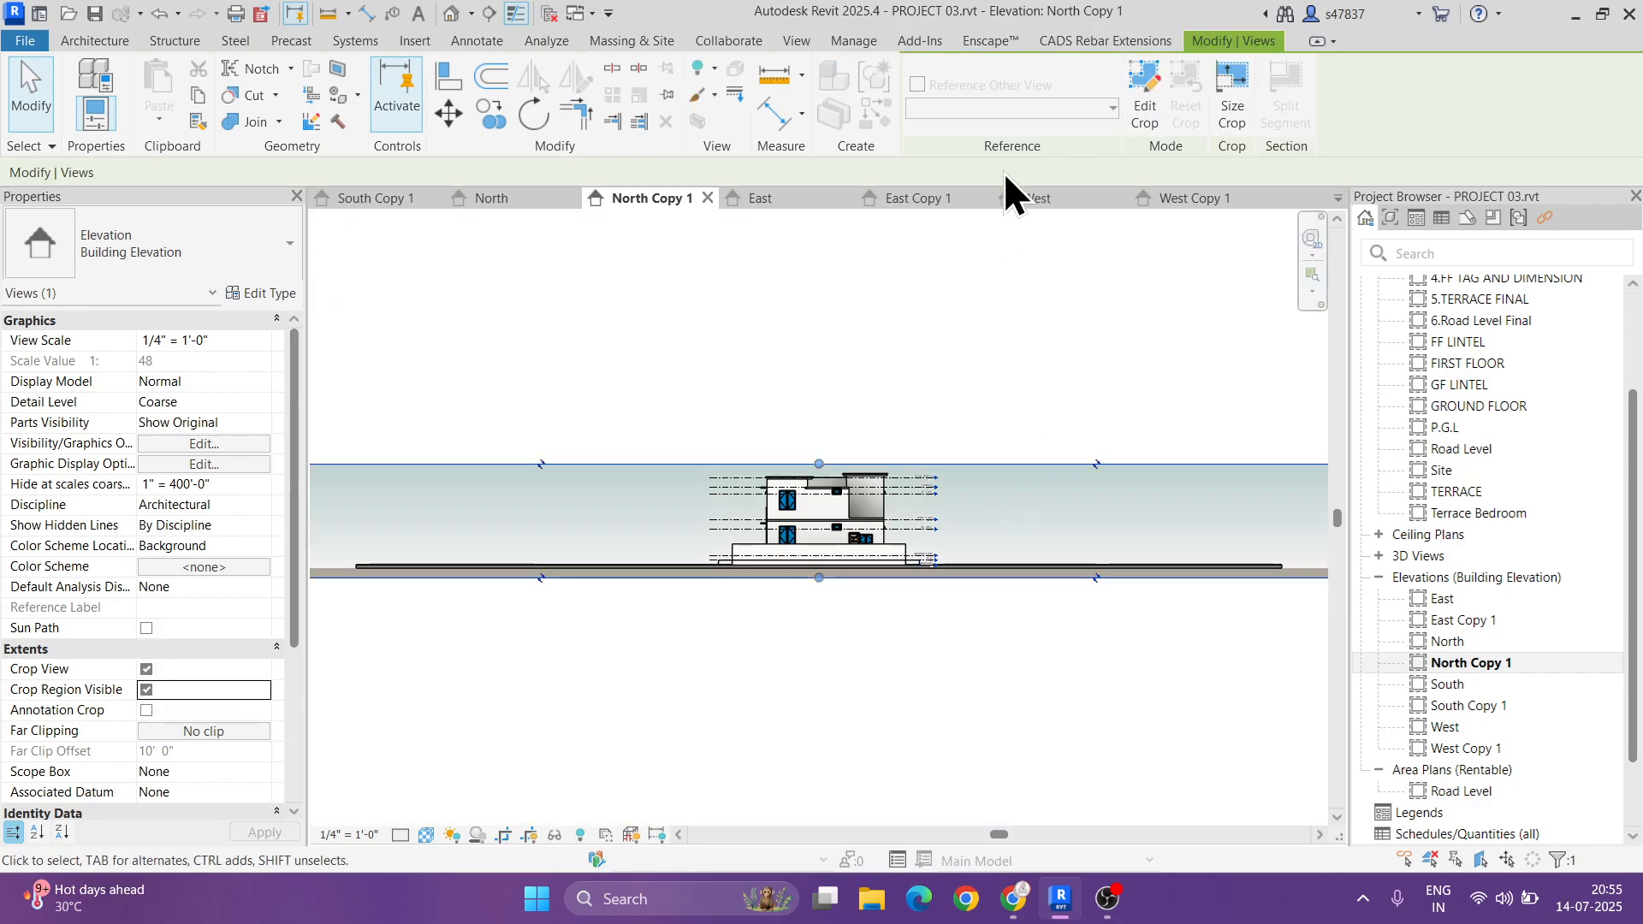
{"action": "left_click", "coordinate": [1224, 96]}
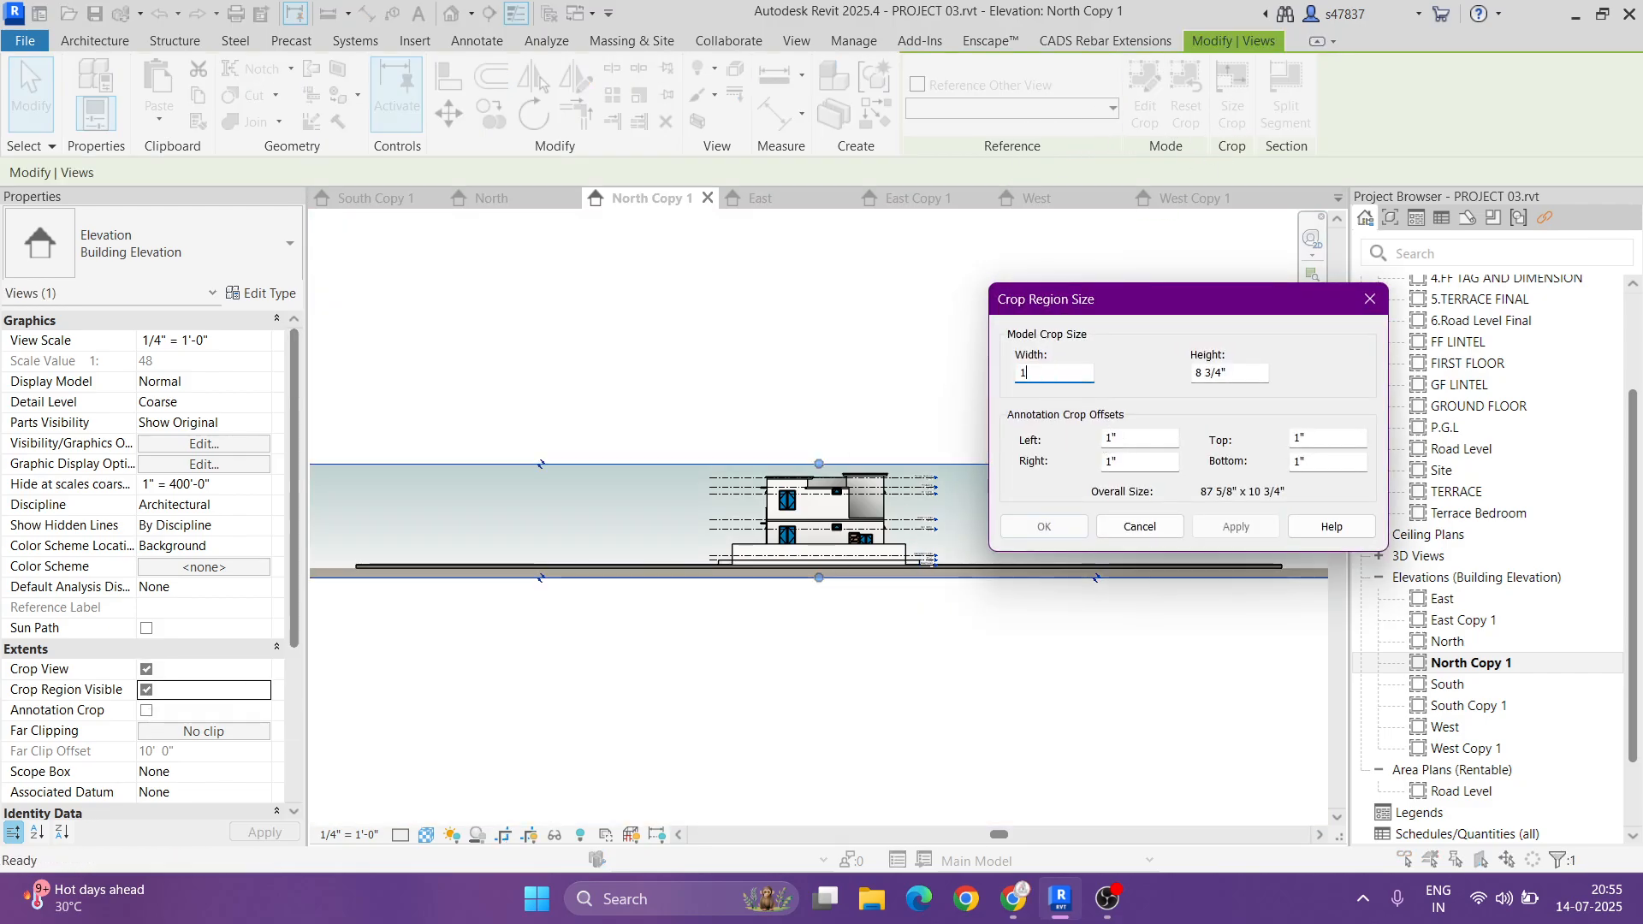
{"action": "key", "text": "Tab"}
{"action": "type", "text": "1"}
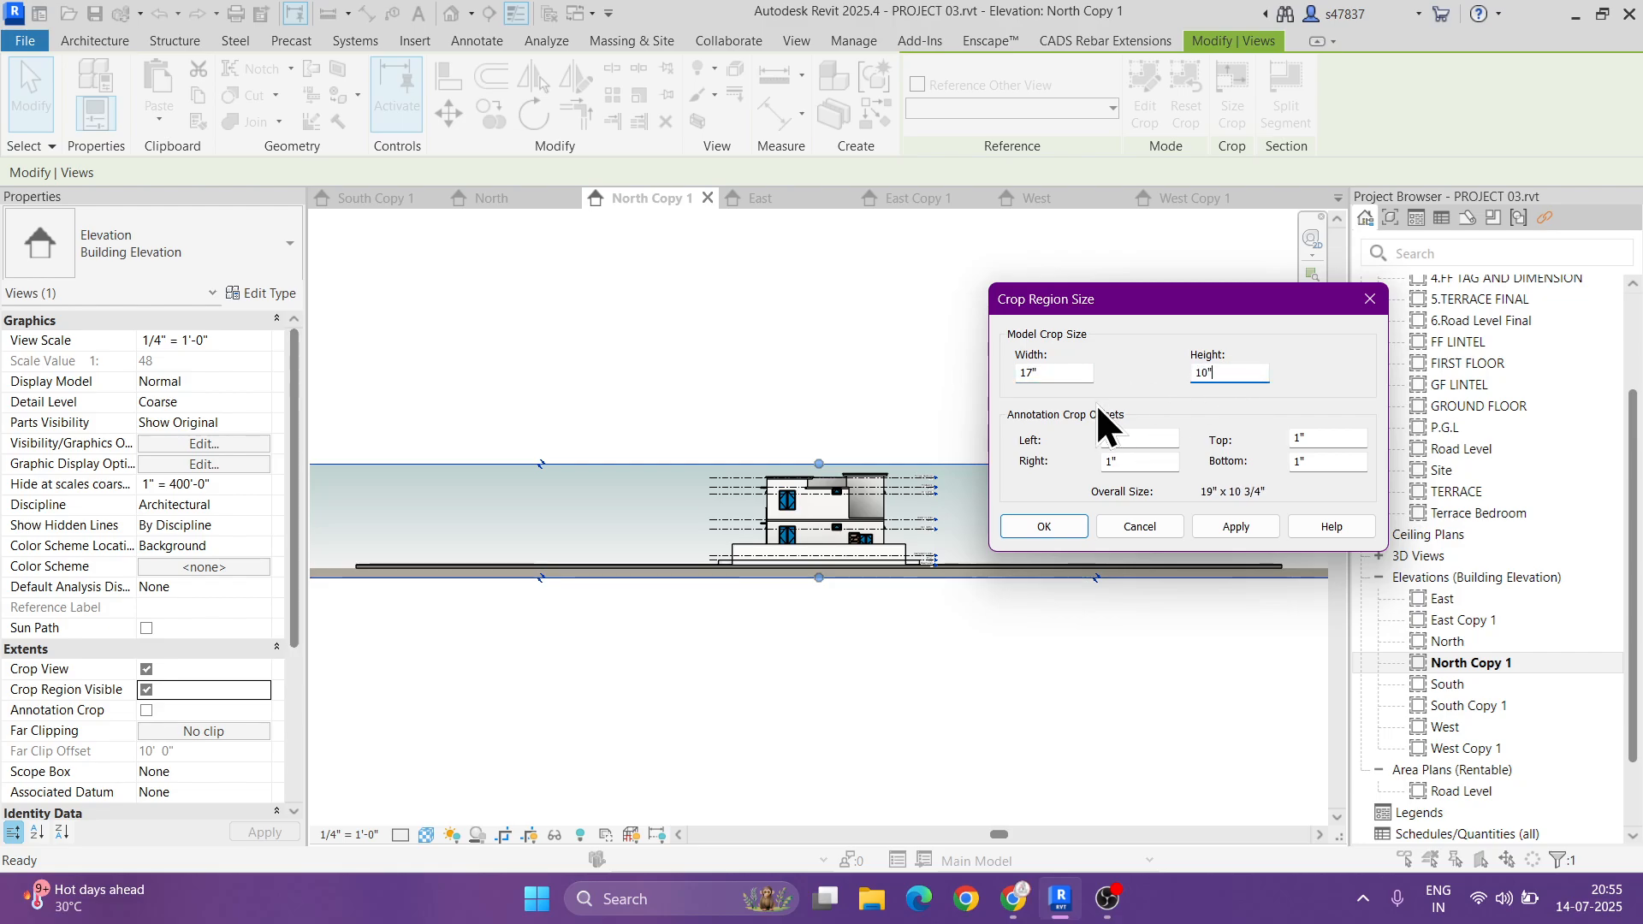
{"action": "type", "text": "0"}
{"action": "left_click", "coordinate": [1076, 527]}
{"action": "scroll", "coordinate": [929, 532], "scroll_direction": "up", "scroll_amount": 4}
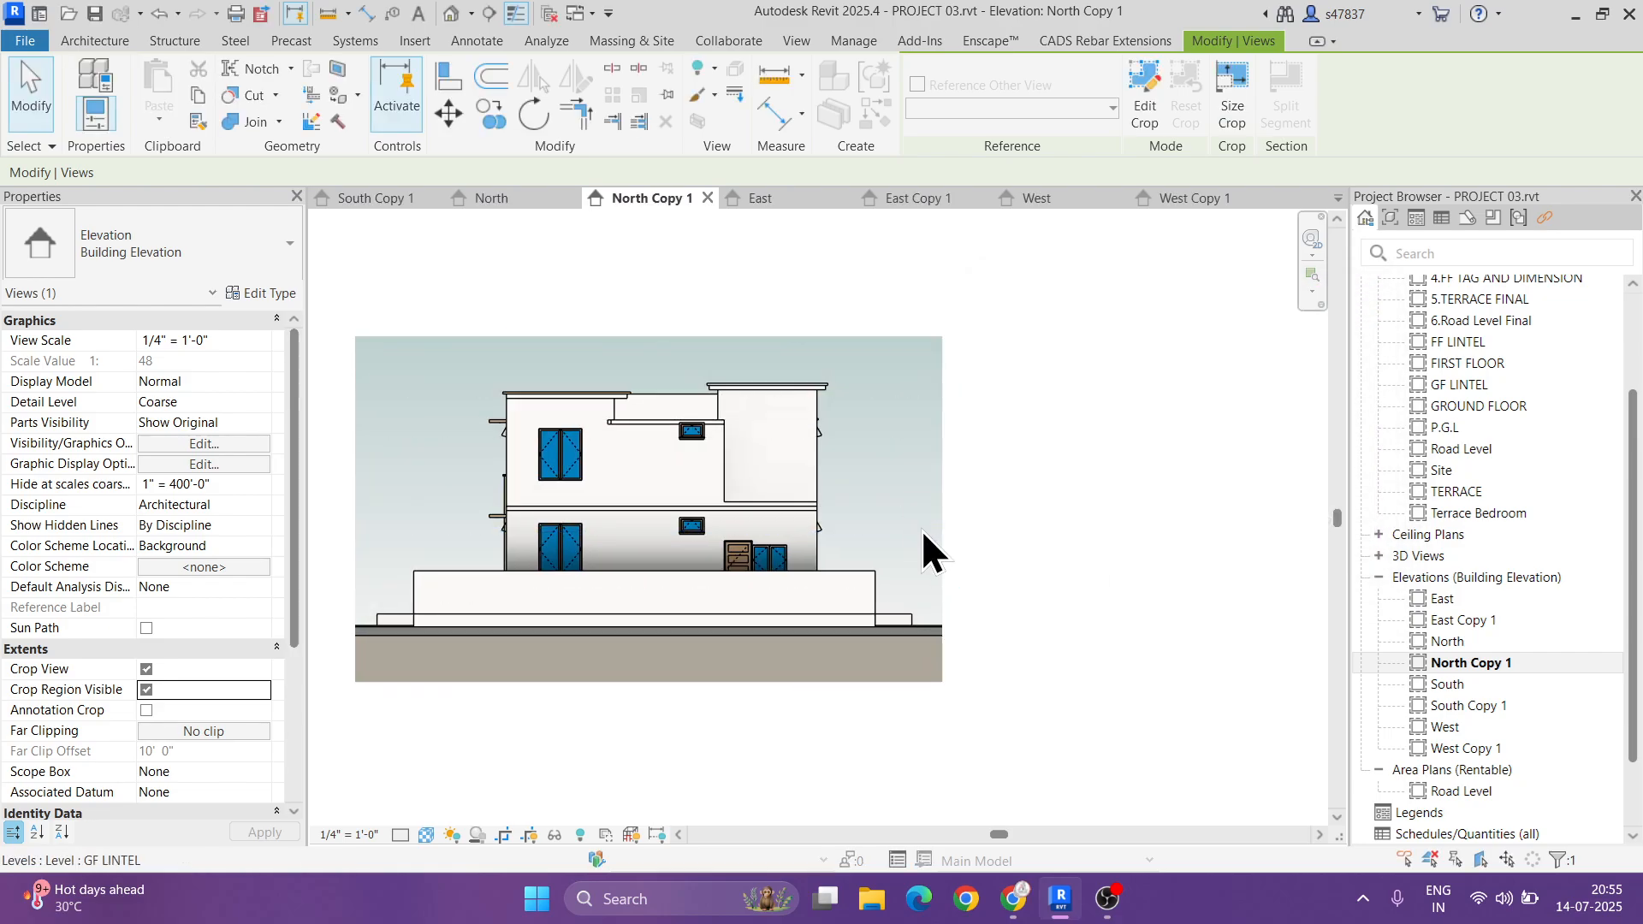
- Nudge the North Copy 1 crop region to the right until the level heads fall inside its edge
{"action": "key", "text": "Right"}
{"action": "key", "text": "Right"}
{"action": "key", "text": "Right"}
{"action": "key", "text": "Right"}
{"action": "key", "text": "Right"}
{"action": "left_click", "coordinate": [1106, 517]}
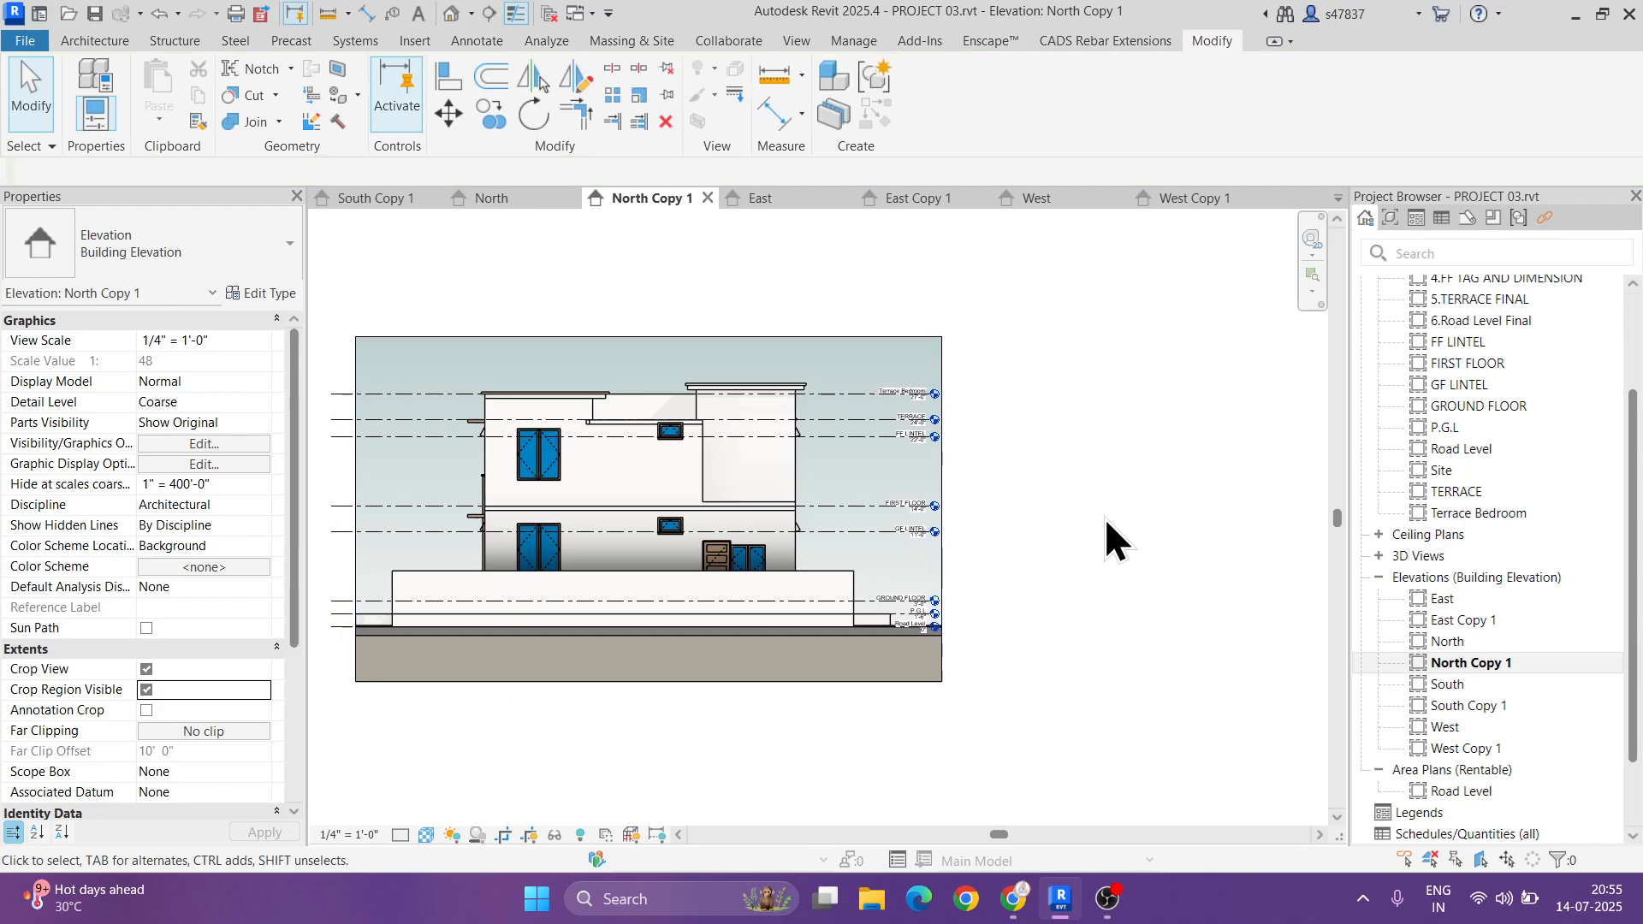
{"action": "middle_click", "coordinate": [1105, 517]}
{"action": "middle_click", "coordinate": [1106, 517]}
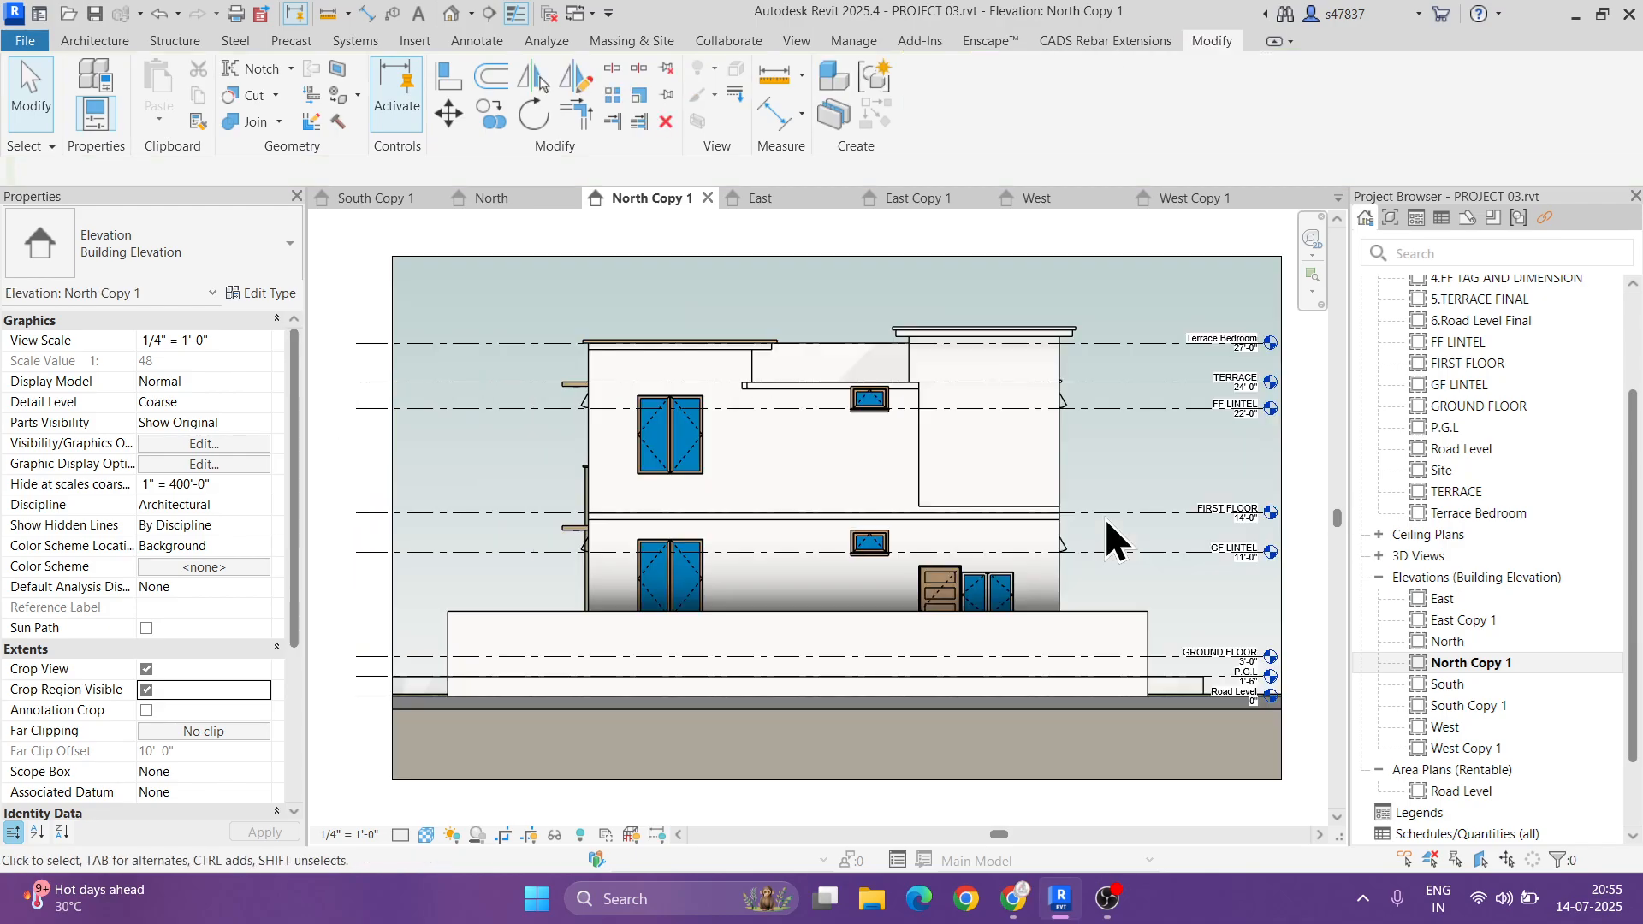
- Set the sill height of the first-floor ventilation window on the north elevation to 7' 0"
{"action": "scroll", "coordinate": [870, 402], "scroll_direction": "up", "scroll_amount": 4}
{"action": "left_click", "coordinate": [834, 409]}
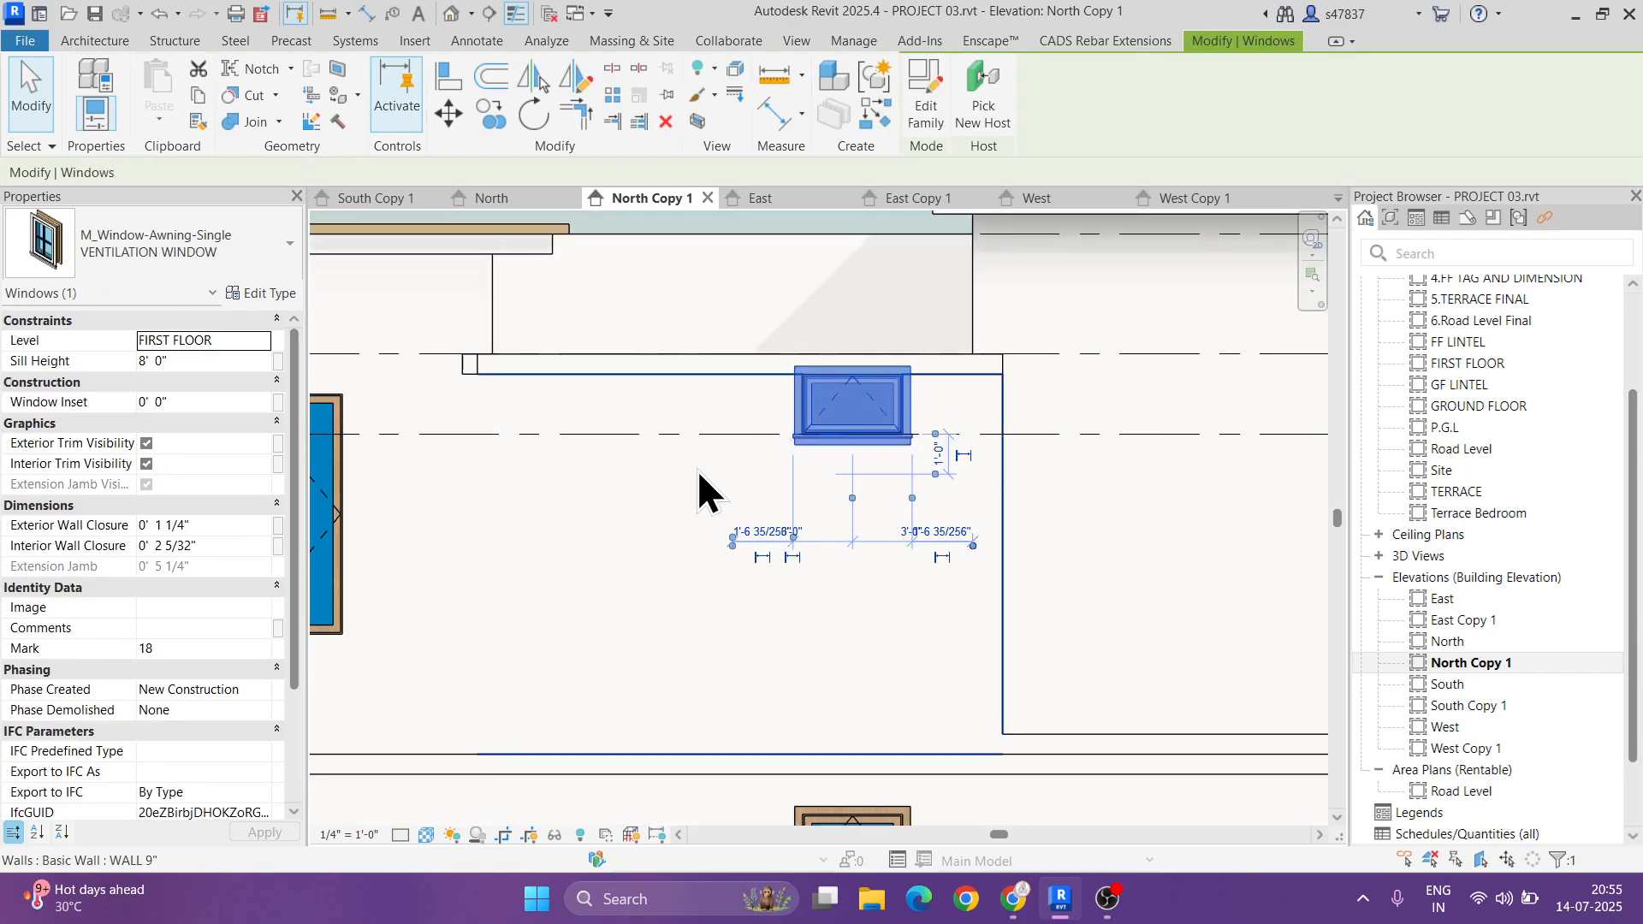
{"action": "left_click", "coordinate": [209, 361]}
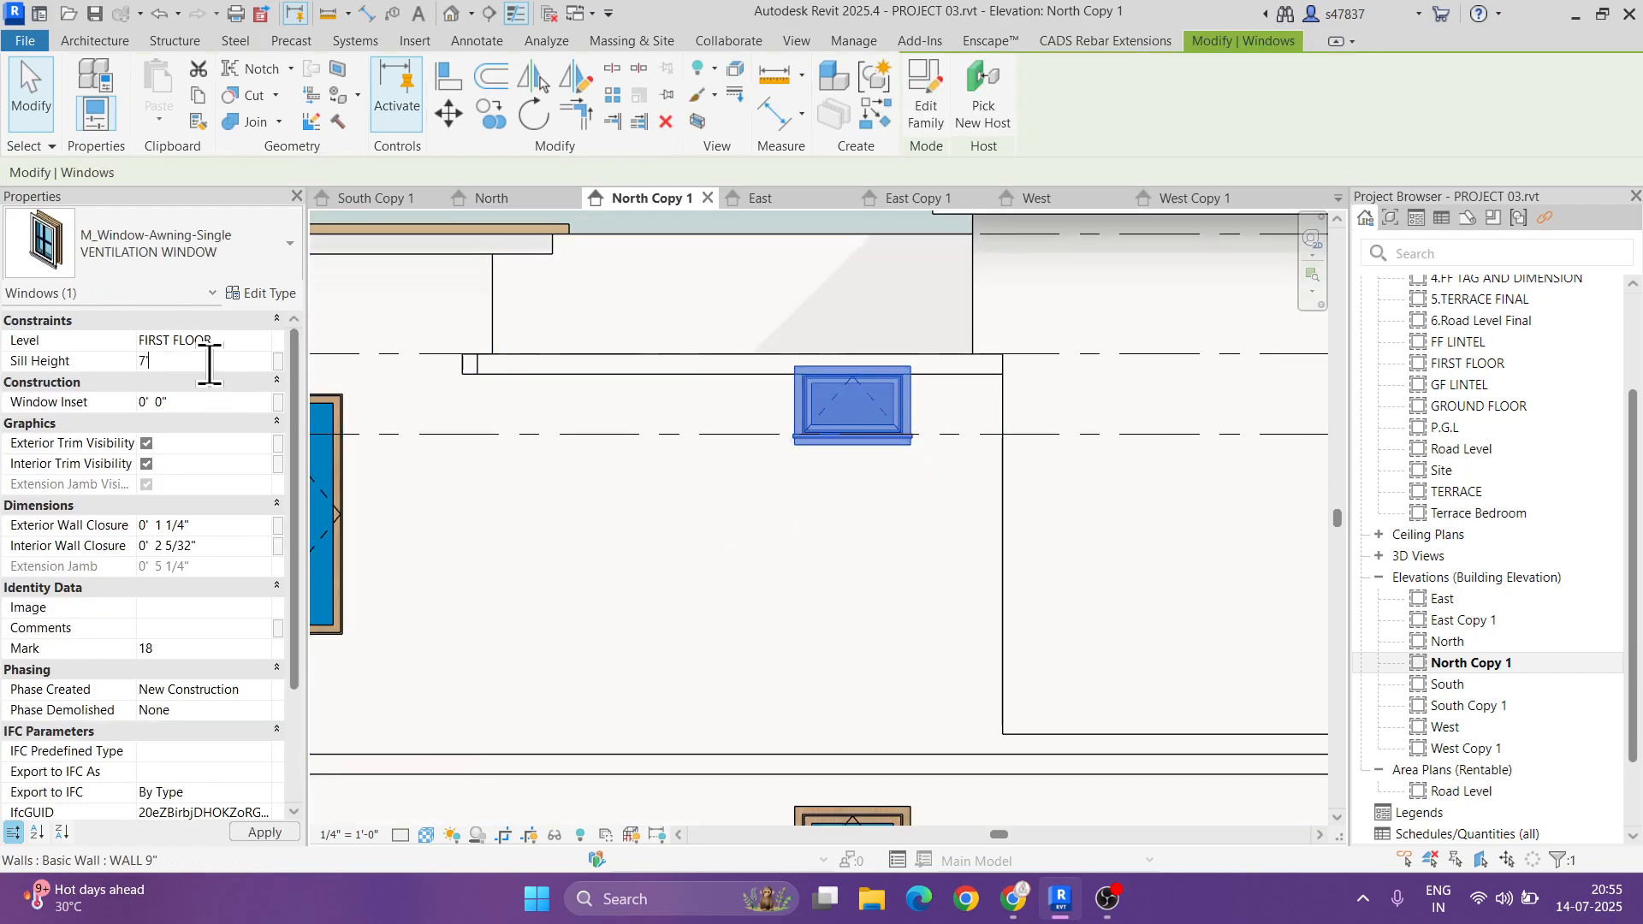
{"action": "type", "text": "7'  0\""}
{"action": "left_click", "coordinate": [830, 525]}
{"action": "scroll", "coordinate": [712, 500], "scroll_direction": "down", "scroll_amount": 4}
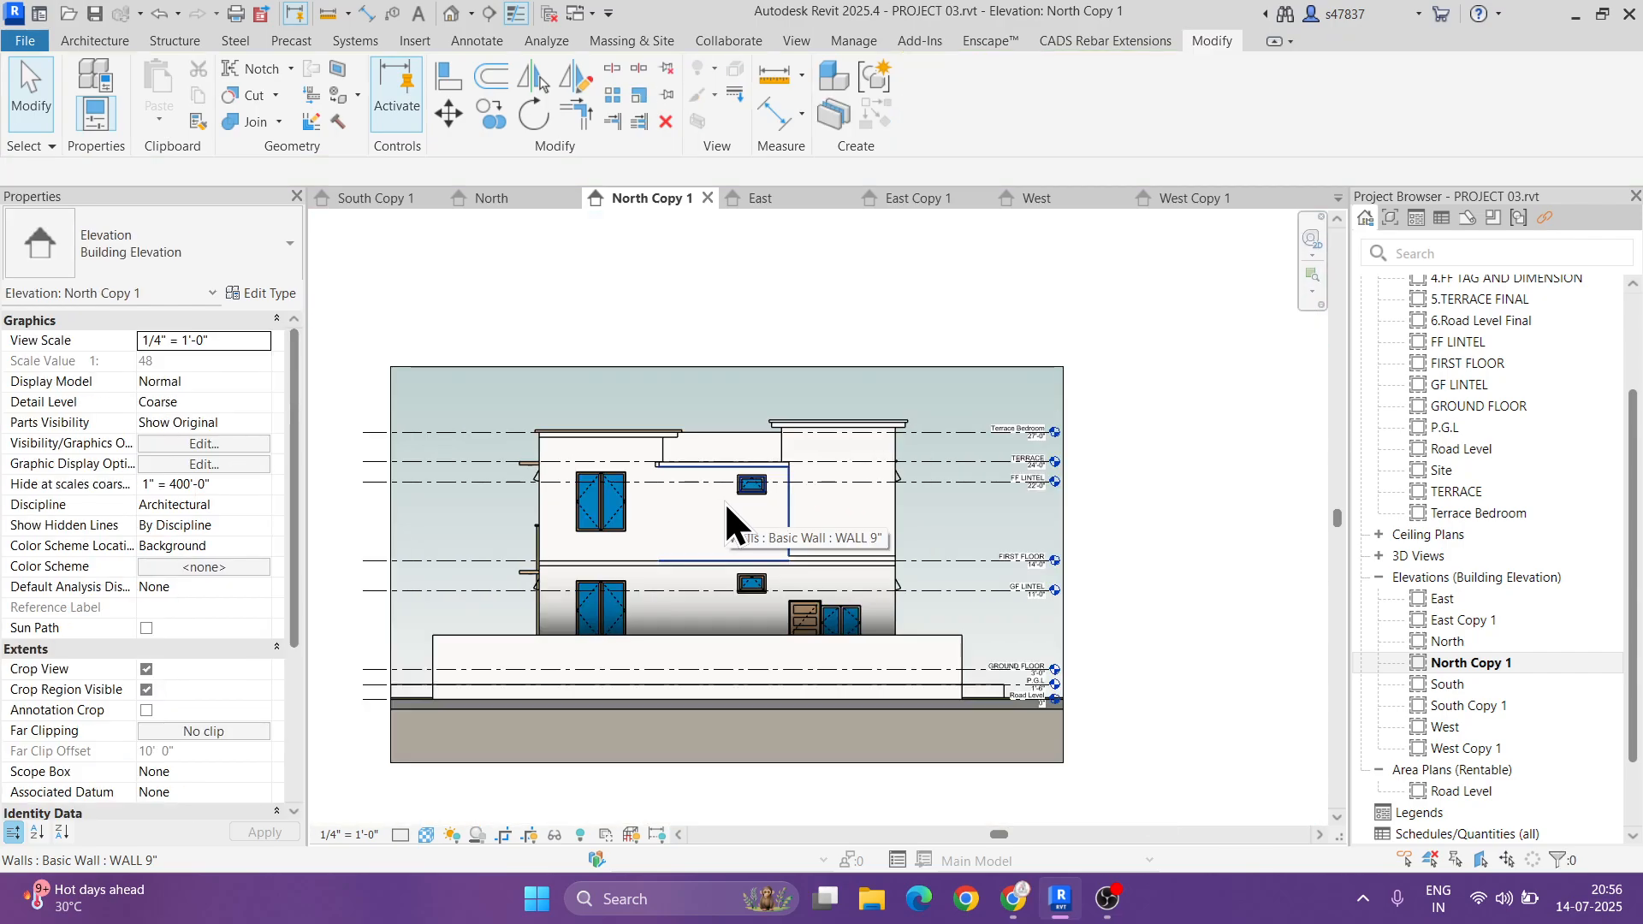
- Set the first-floor room window's sill height to 2' and lower the ground-floor room window below it by the same amount
{"action": "scroll", "coordinate": [598, 516], "scroll_direction": "up", "scroll_amount": 3}
{"action": "left_click", "coordinate": [598, 515]}
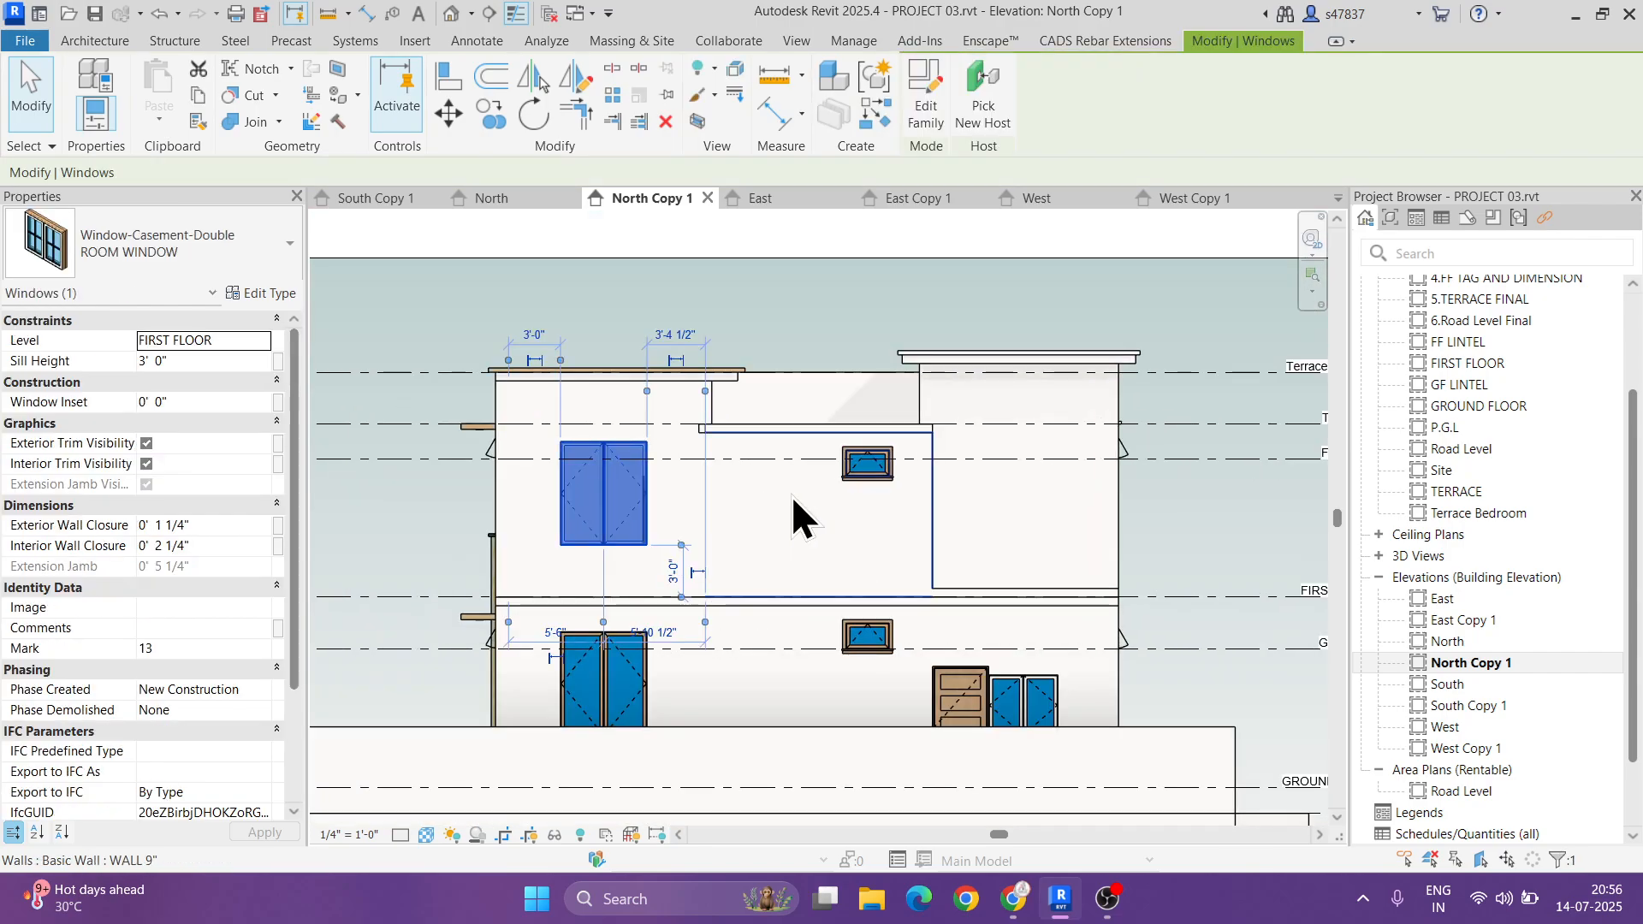
{"action": "scroll", "coordinate": [792, 495], "scroll_direction": "down", "scroll_amount": 2}
{"action": "left_click", "coordinate": [219, 361]}
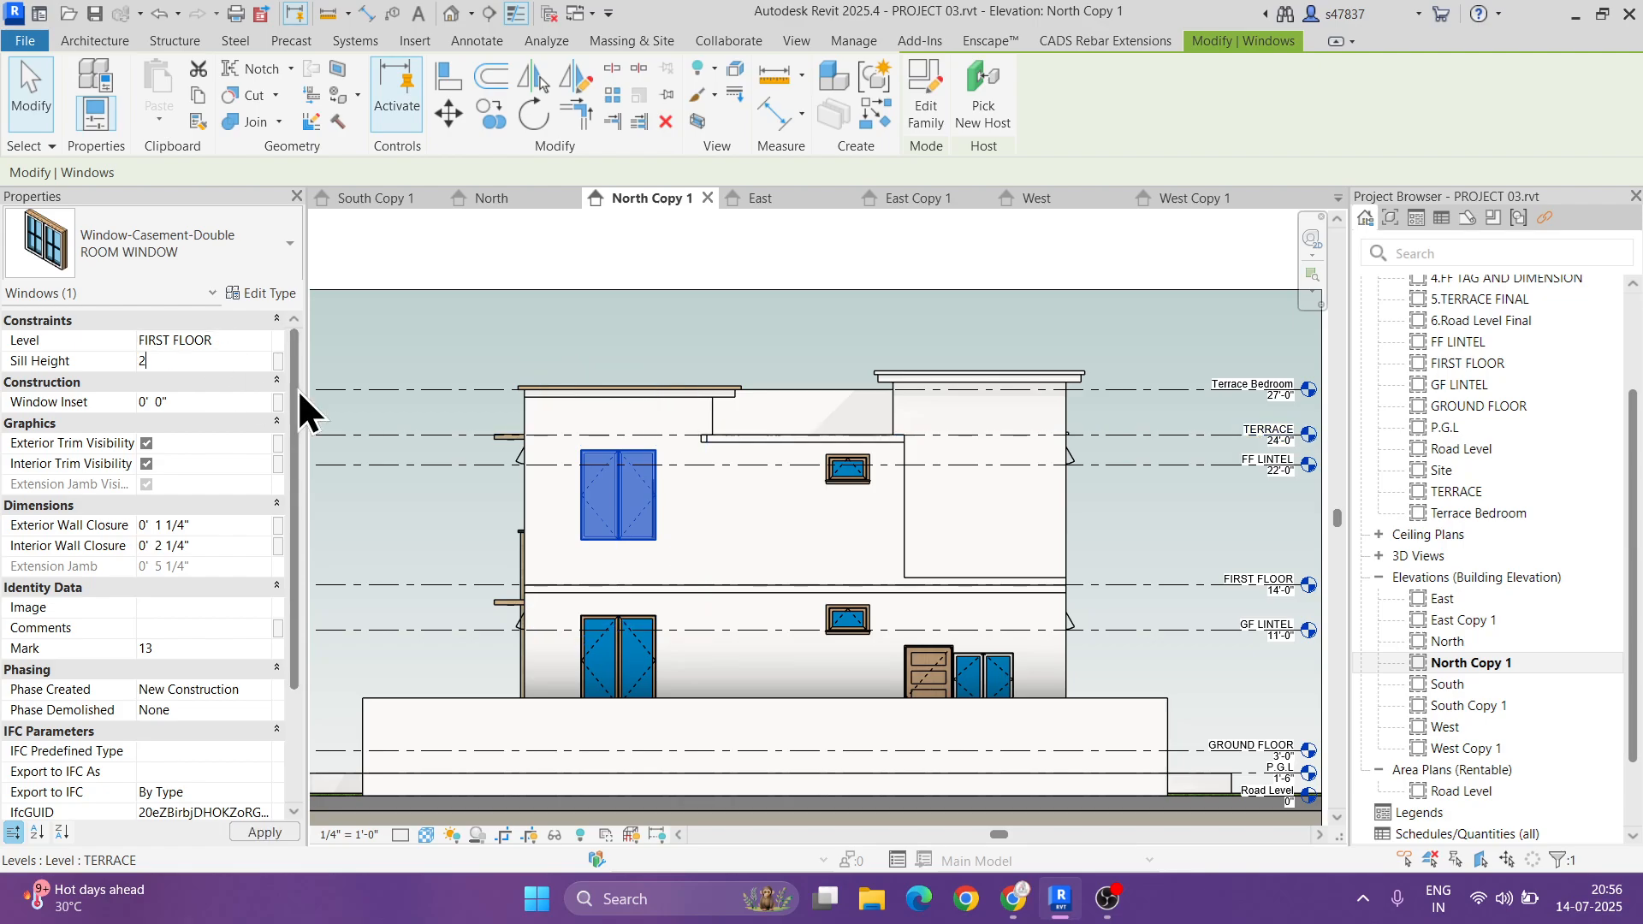
{"action": "type", "text": "2"}
{"action": "left_click", "coordinate": [726, 465]}
{"action": "left_click", "coordinate": [635, 659]}
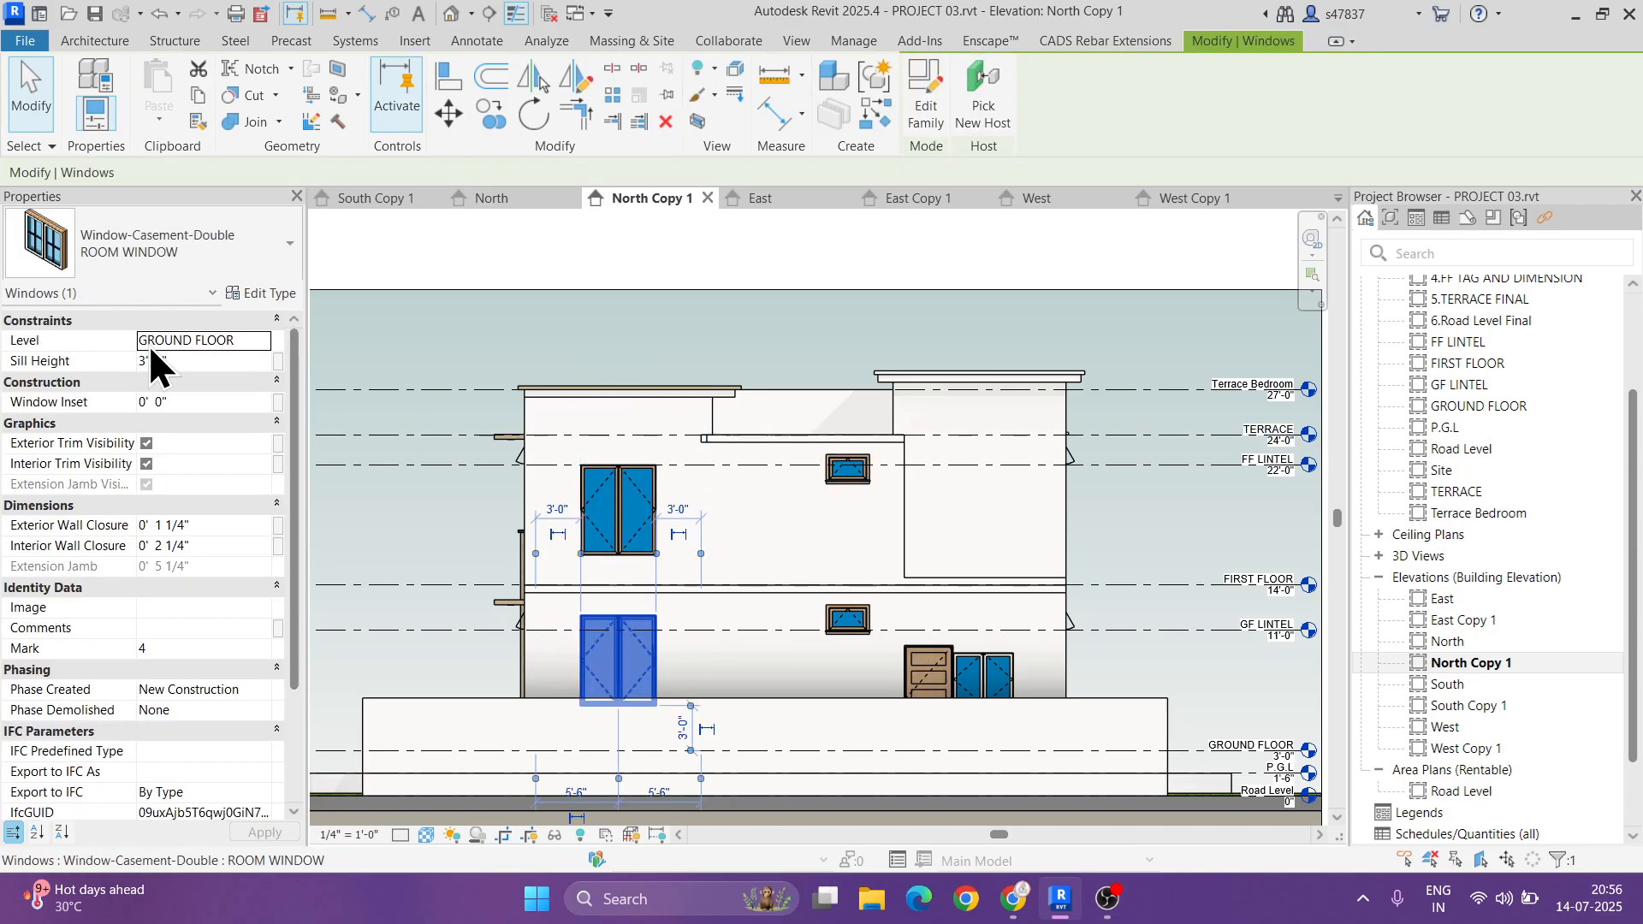
{"action": "left_click", "coordinate": [763, 445]}
- Set the sill height of the ground-floor kitchen window on the north elevation to 3'6"
{"action": "left_click", "coordinate": [973, 672]}
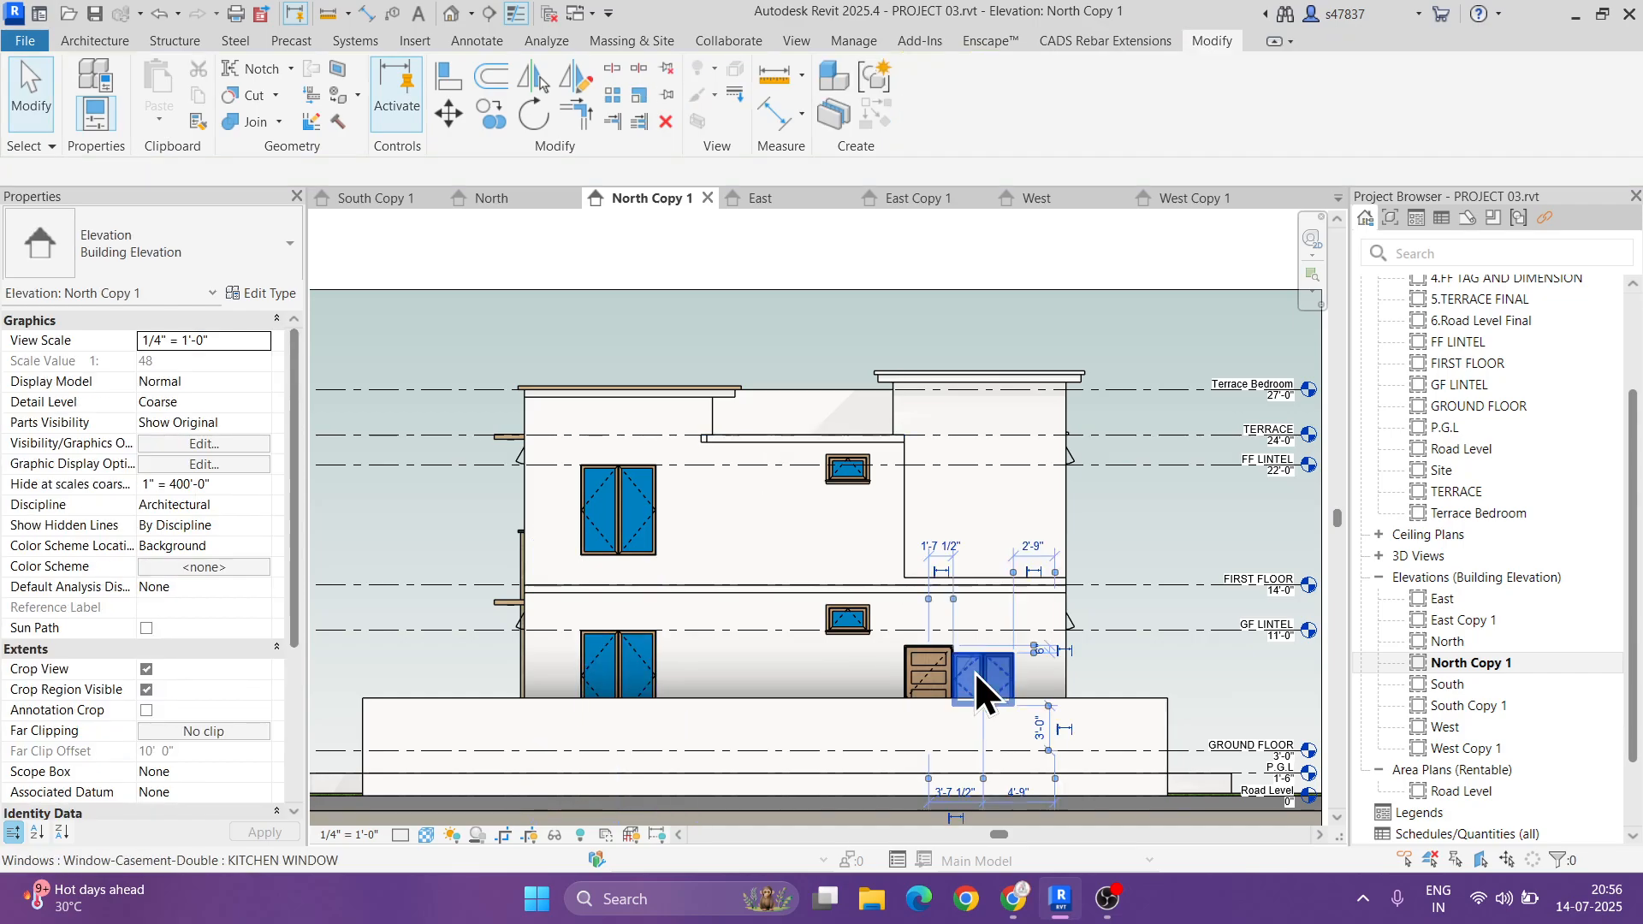
{"action": "left_click", "coordinate": [214, 363]}
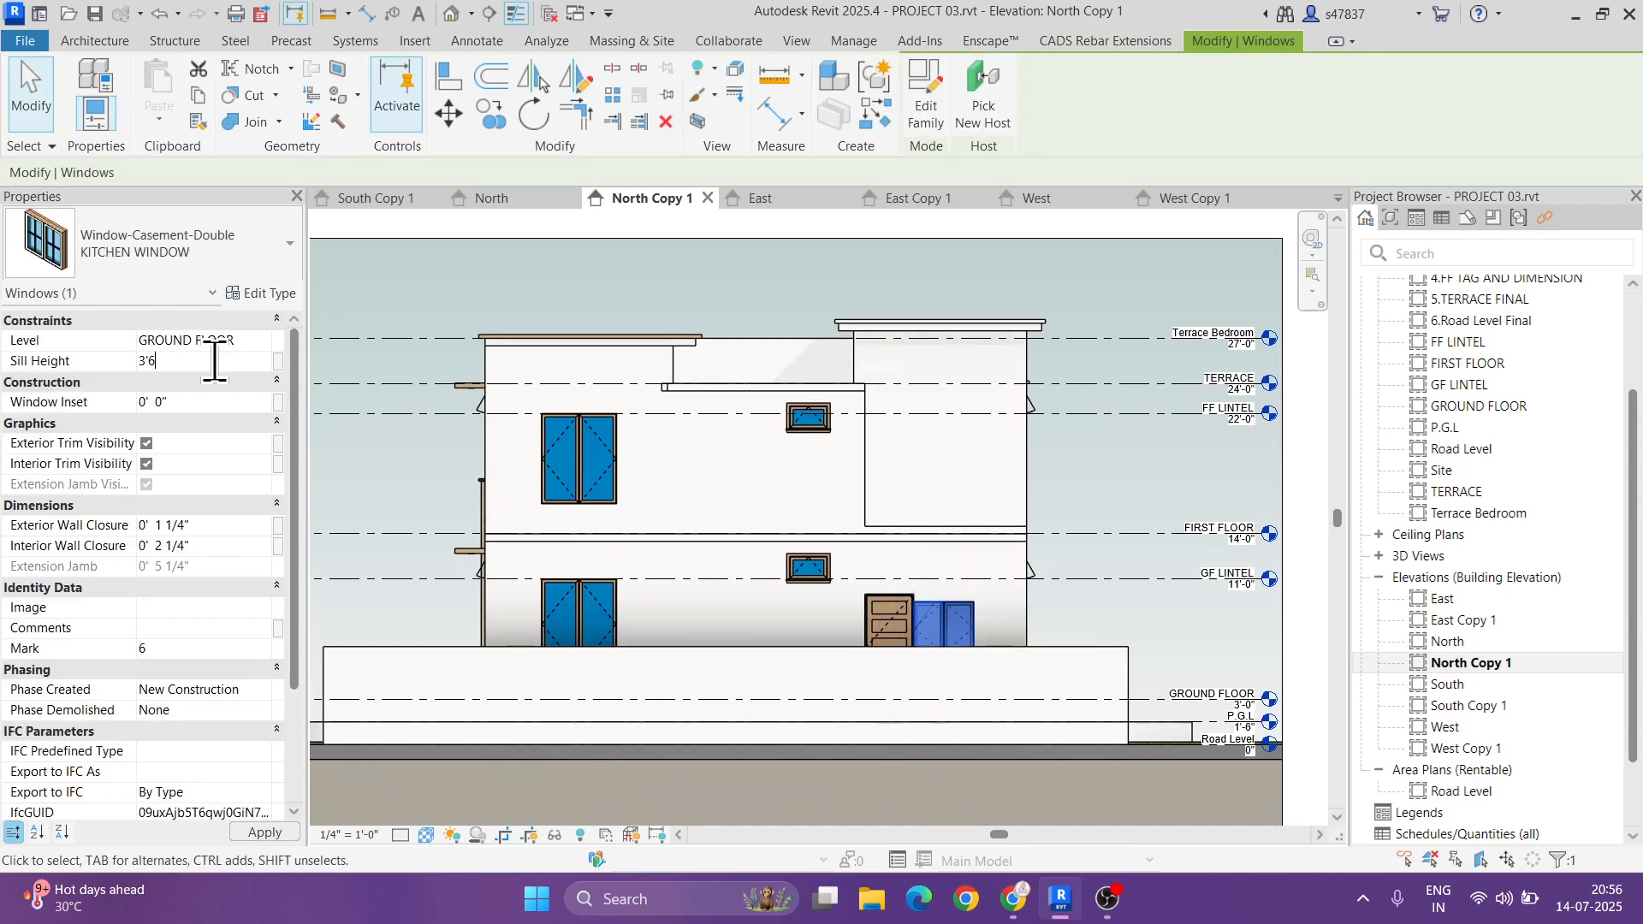
{"action": "key", "text": "Return"}
{"action": "key", "text": "Escape"}
{"action": "scroll", "coordinate": [938, 635], "scroll_direction": "up", "scroll_amount": 3}
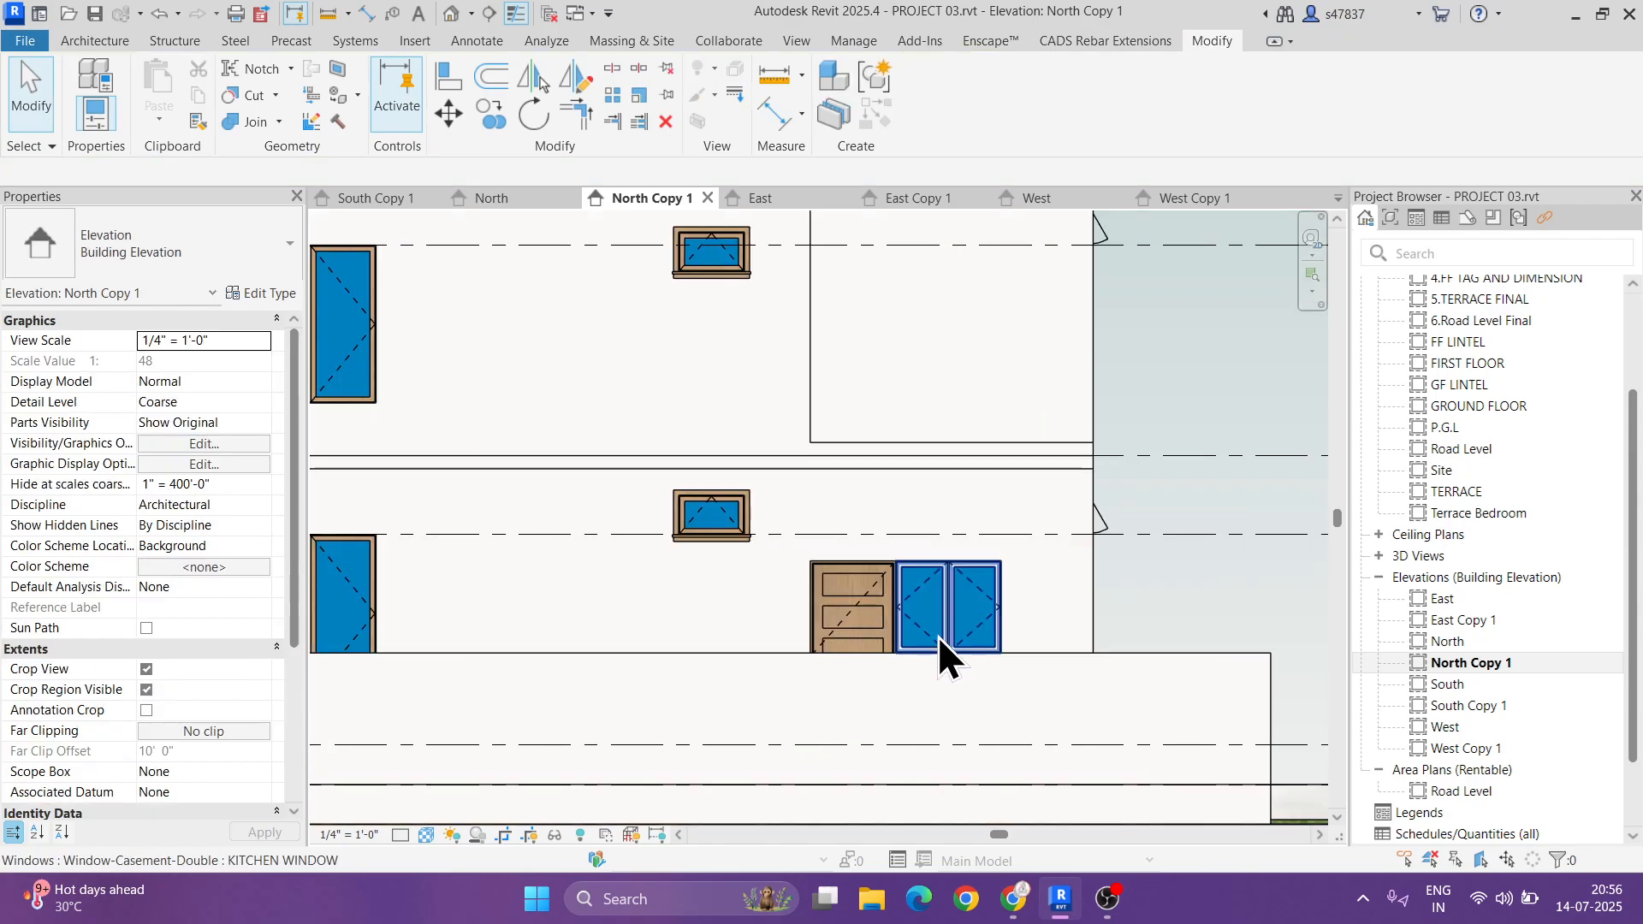
- Host the ground-floor ventilation window on the GF LINTEL level with a sill height of 0
{"action": "left_click", "coordinate": [717, 505]}
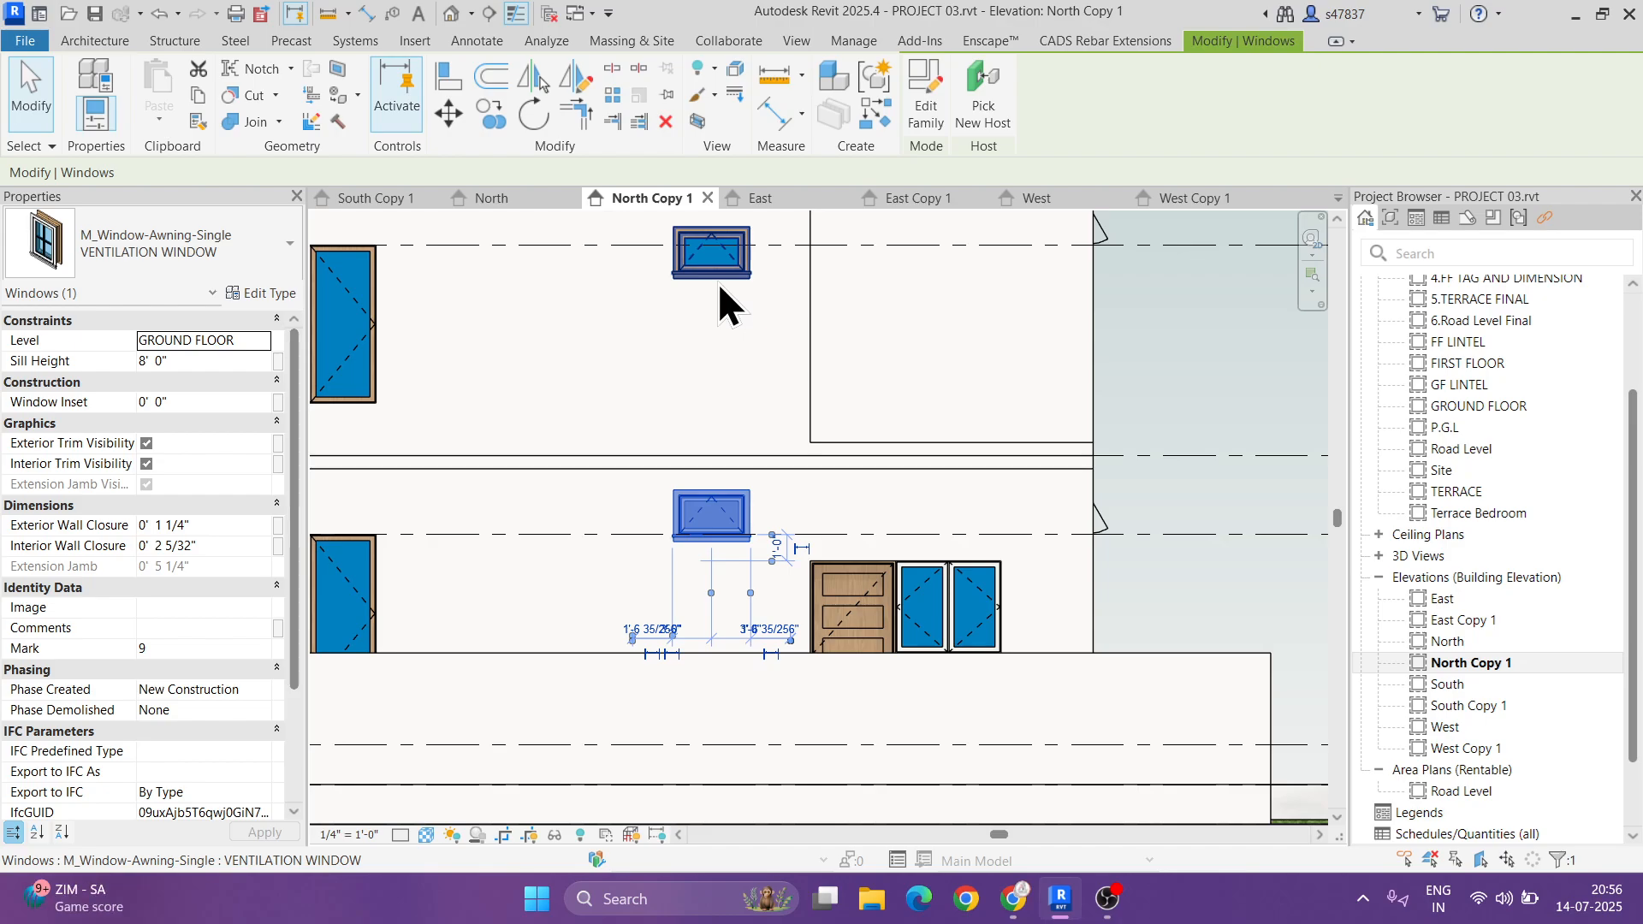
{"action": "left_click", "coordinate": [264, 340]}
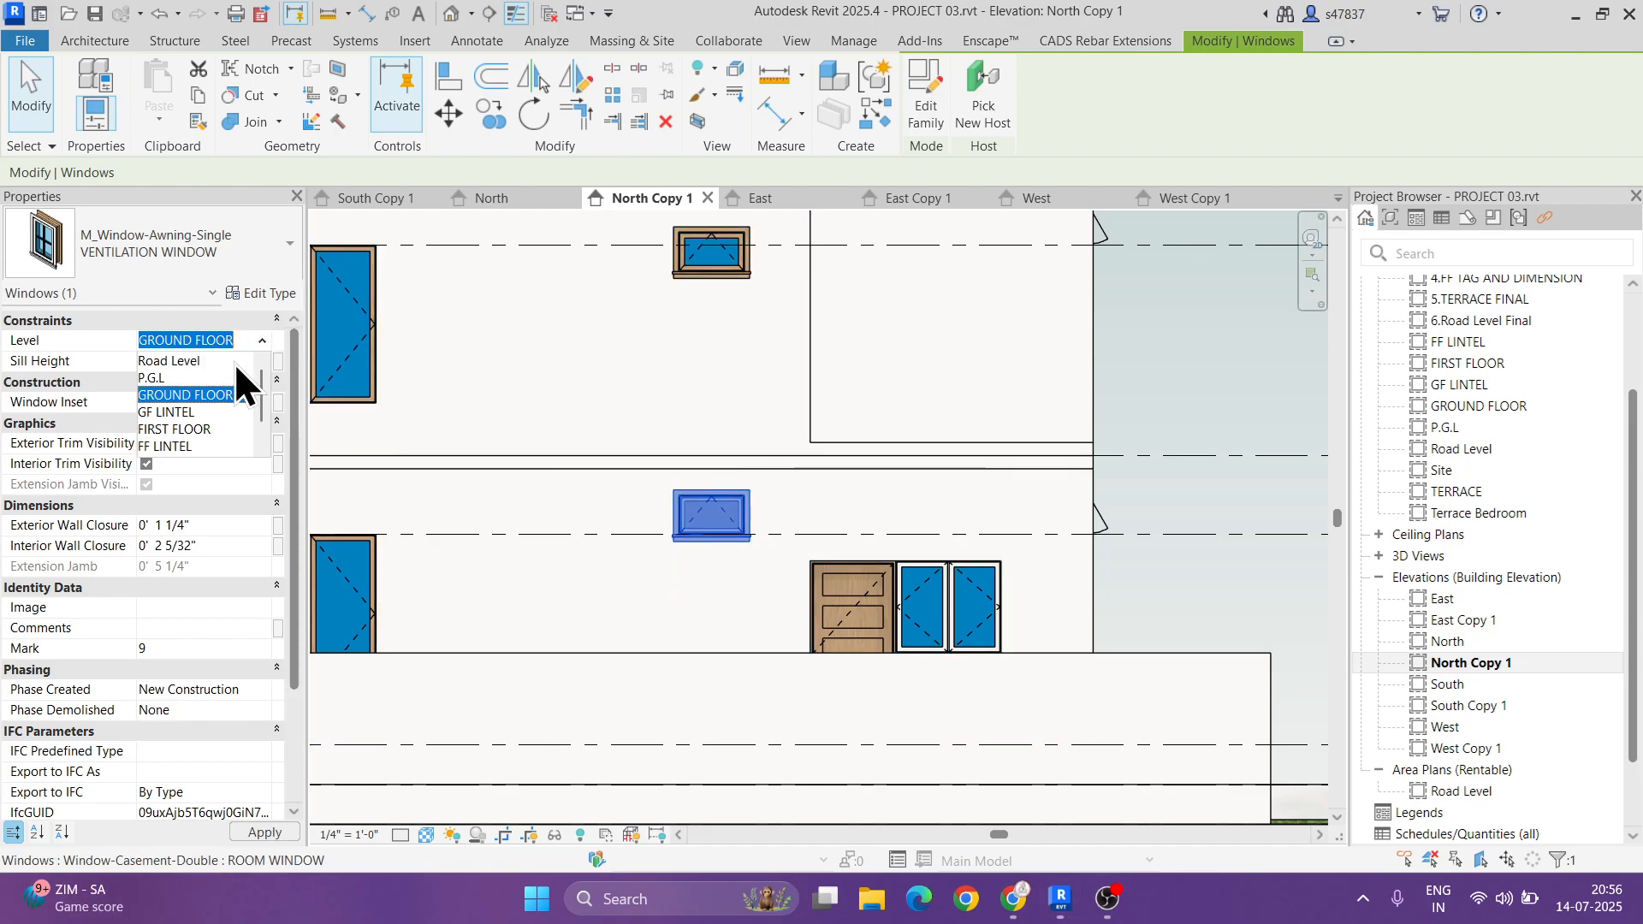
{"action": "left_click", "coordinate": [198, 414]}
{"action": "left_click", "coordinate": [196, 361]}
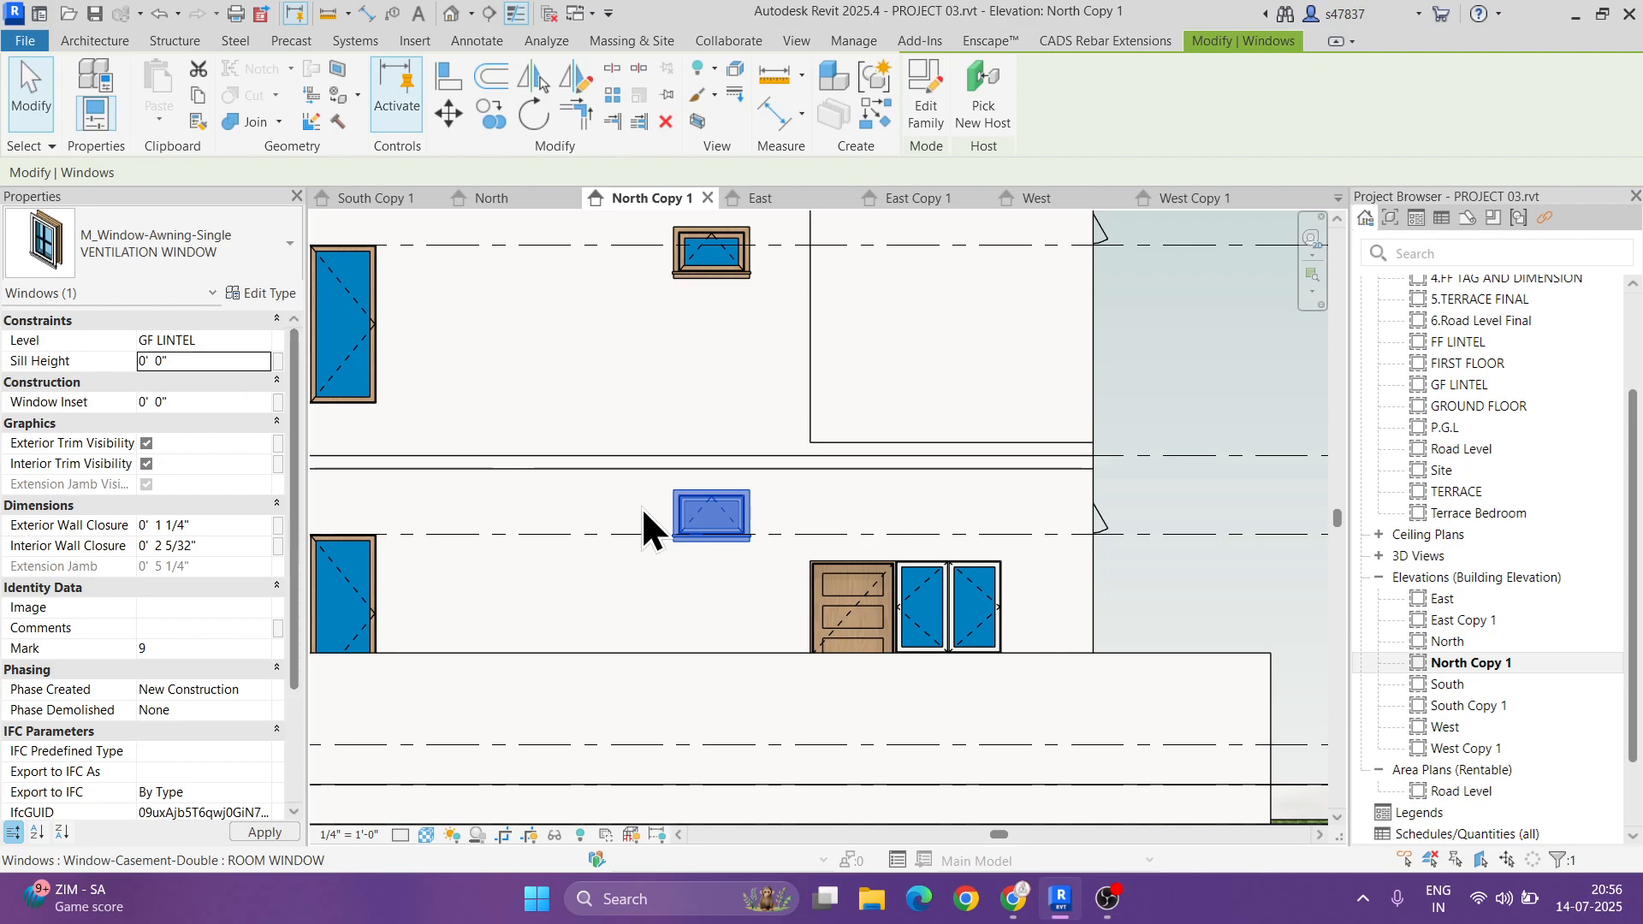
{"action": "key", "text": "Escape"}
{"action": "middle_click_drag", "start_coordinate": [860, 316], "coordinate": [861, 405]}
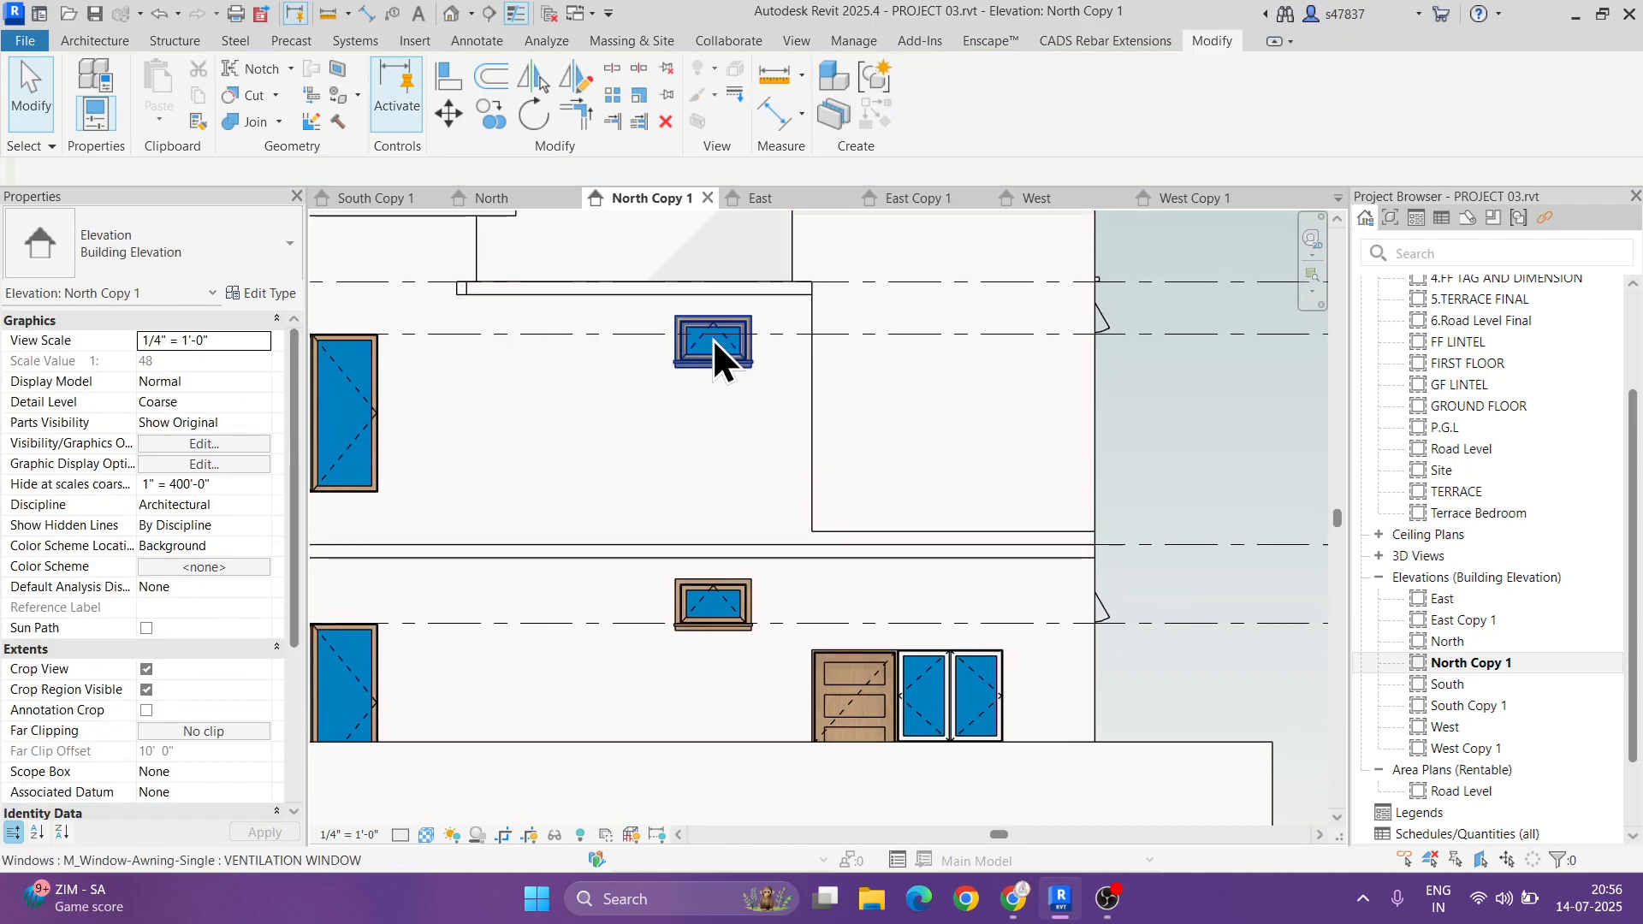
- Host the first-floor ventilation window on the FF LINTEL level with a sill height of 0
{"action": "left_click", "coordinate": [691, 362]}
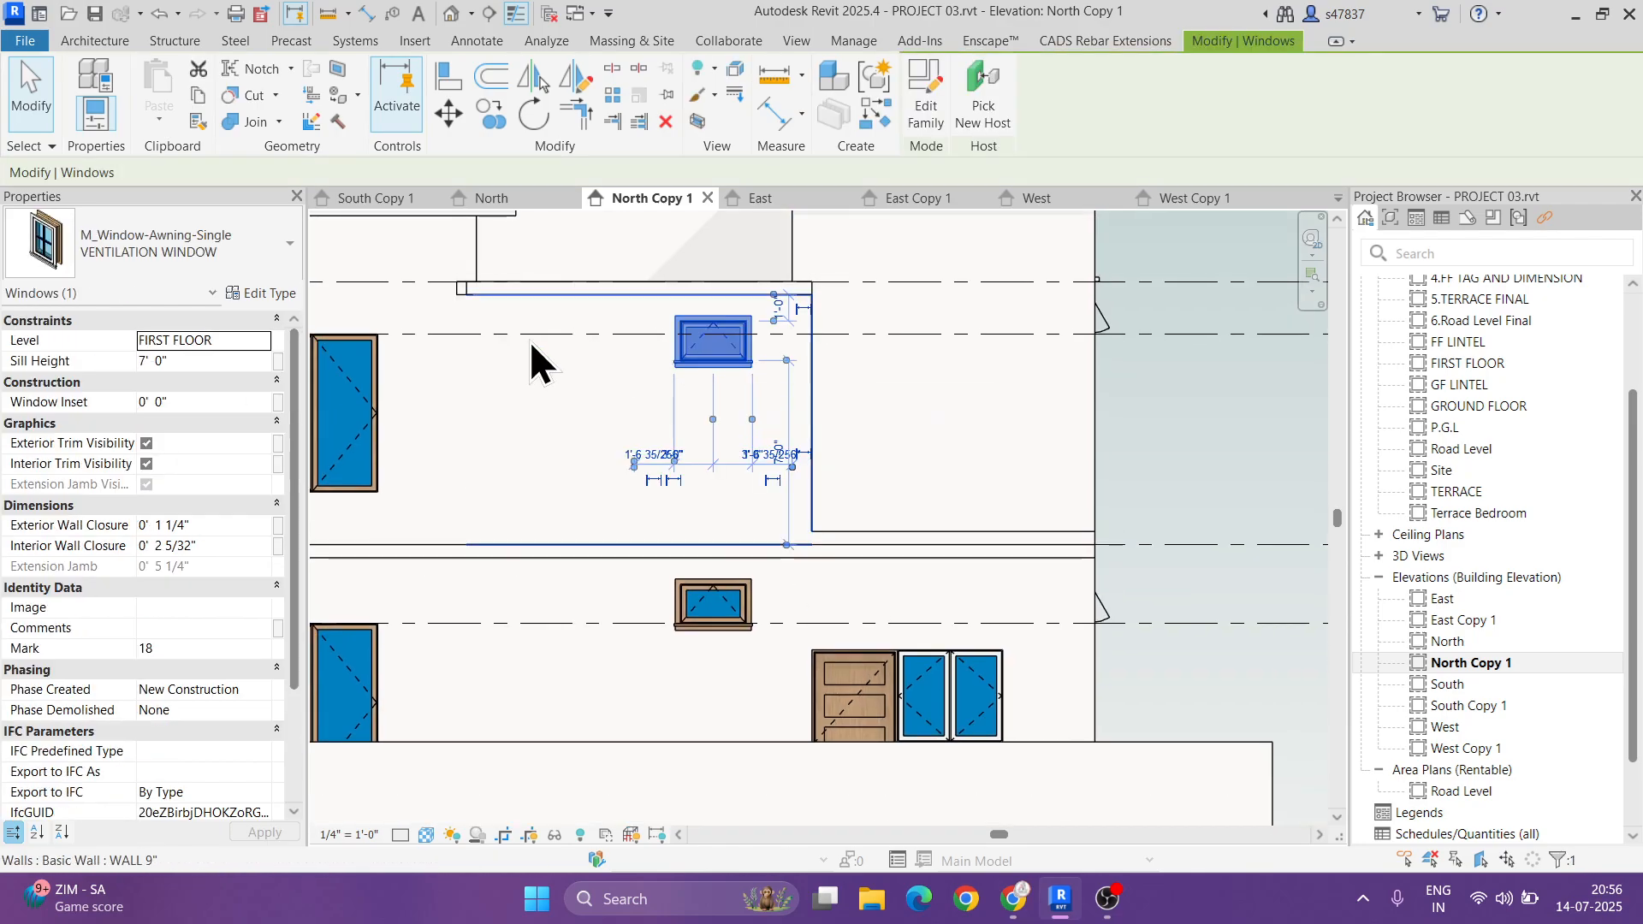
{"action": "left_click", "coordinate": [262, 342]}
{"action": "left_click", "coordinate": [186, 445]}
{"action": "left_click", "coordinate": [201, 363]}
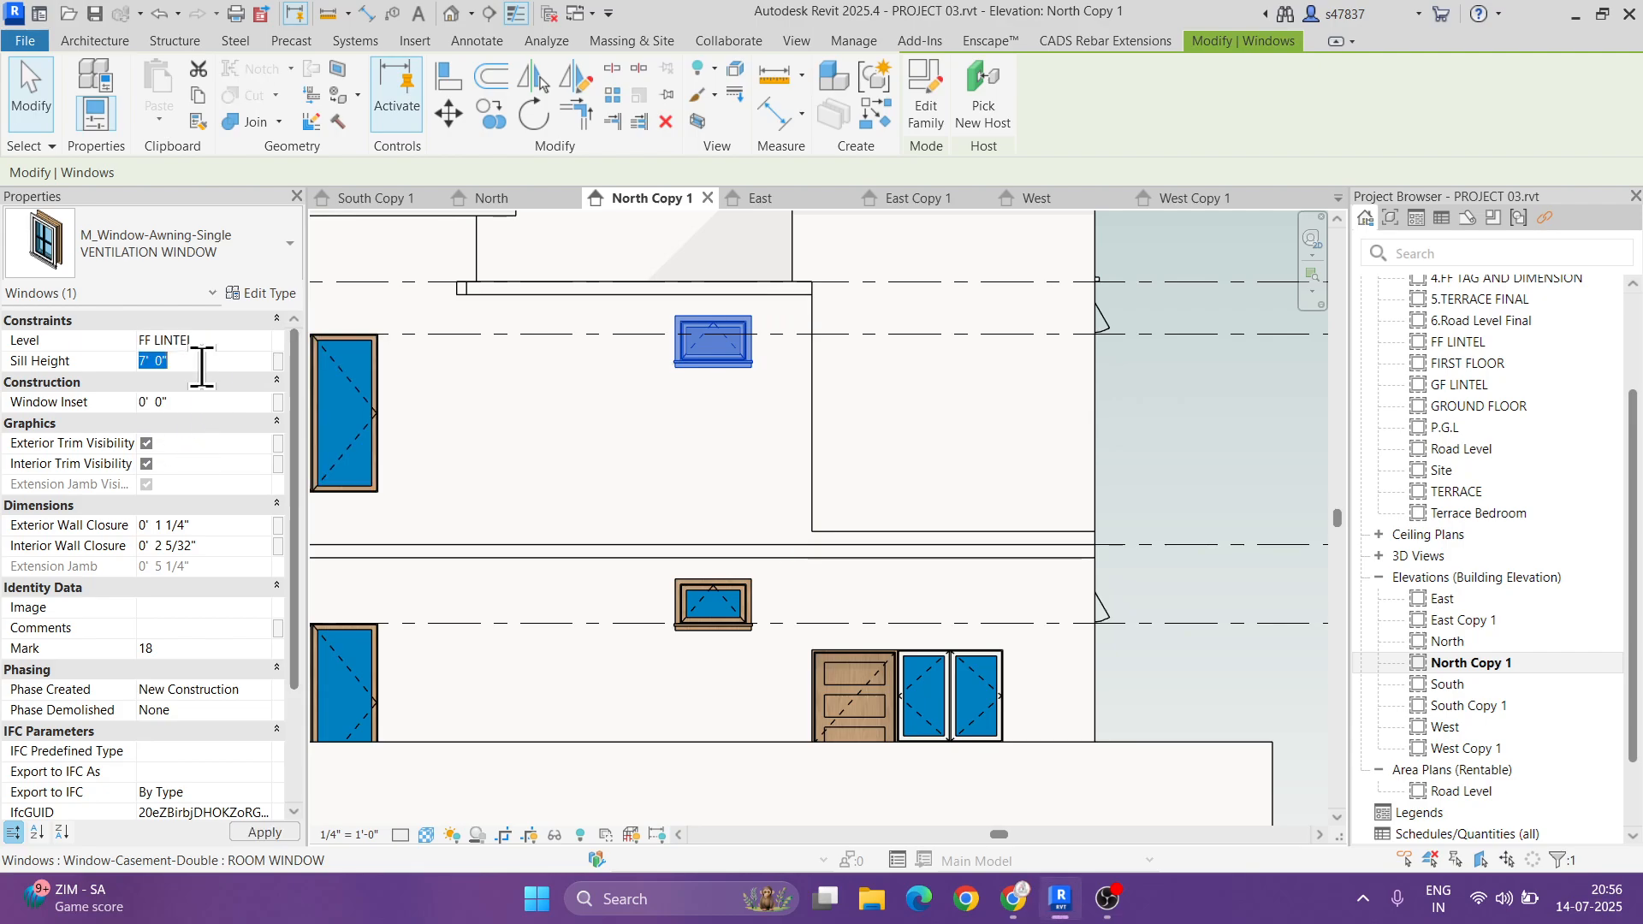
{"action": "type", "text": "0"}
{"action": "left_click", "coordinate": [934, 409]}
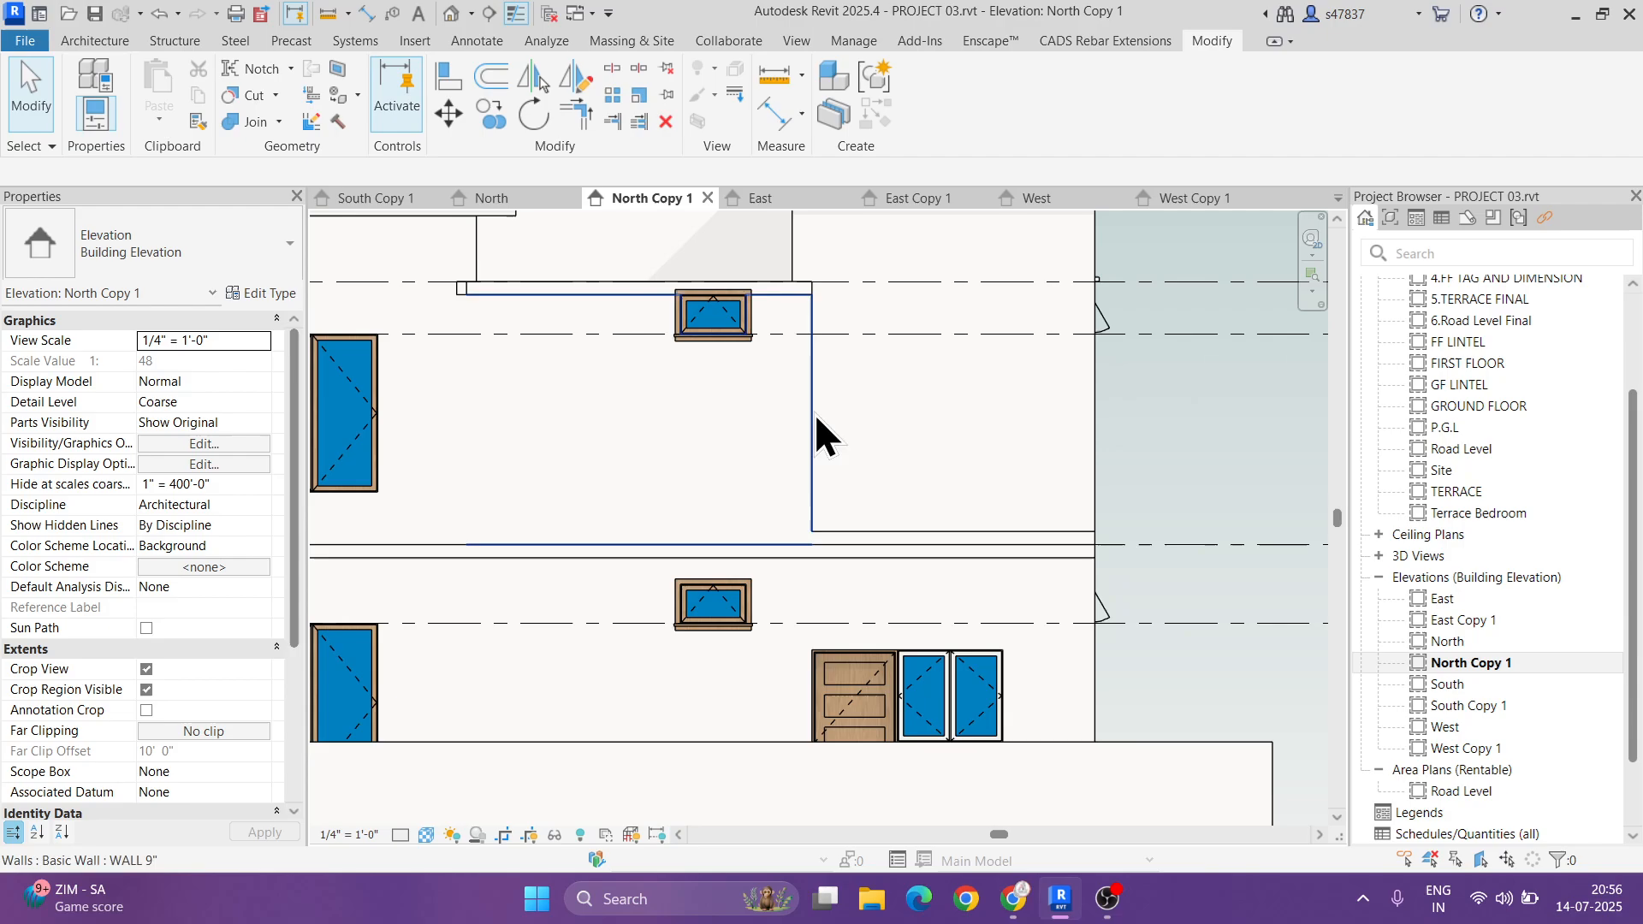
{"action": "scroll", "coordinate": [820, 557], "scroll_direction": "down", "scroll_amount": 3}
- Delete the exterior and interior trims from the ventilation window family and reload it into the project without saving the family file
{"action": "scroll", "coordinate": [763, 585], "scroll_direction": "up", "scroll_amount": 5}
{"action": "left_click", "coordinate": [763, 585]}
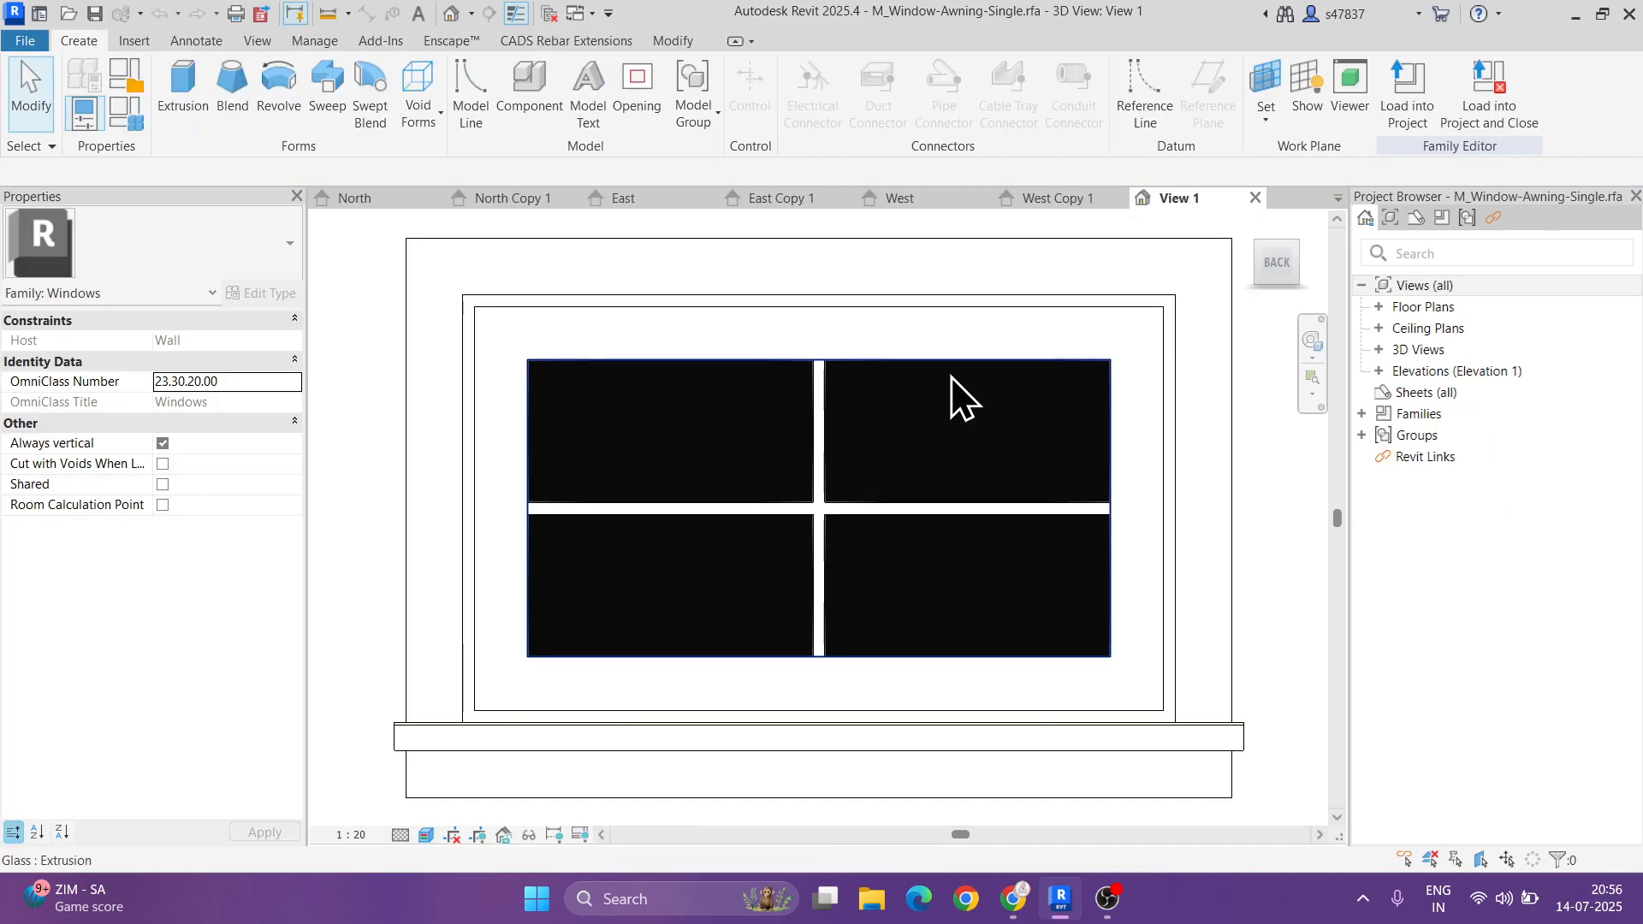
{"action": "left_click", "coordinate": [1077, 281]}
{"action": "key", "text": "Delete"}
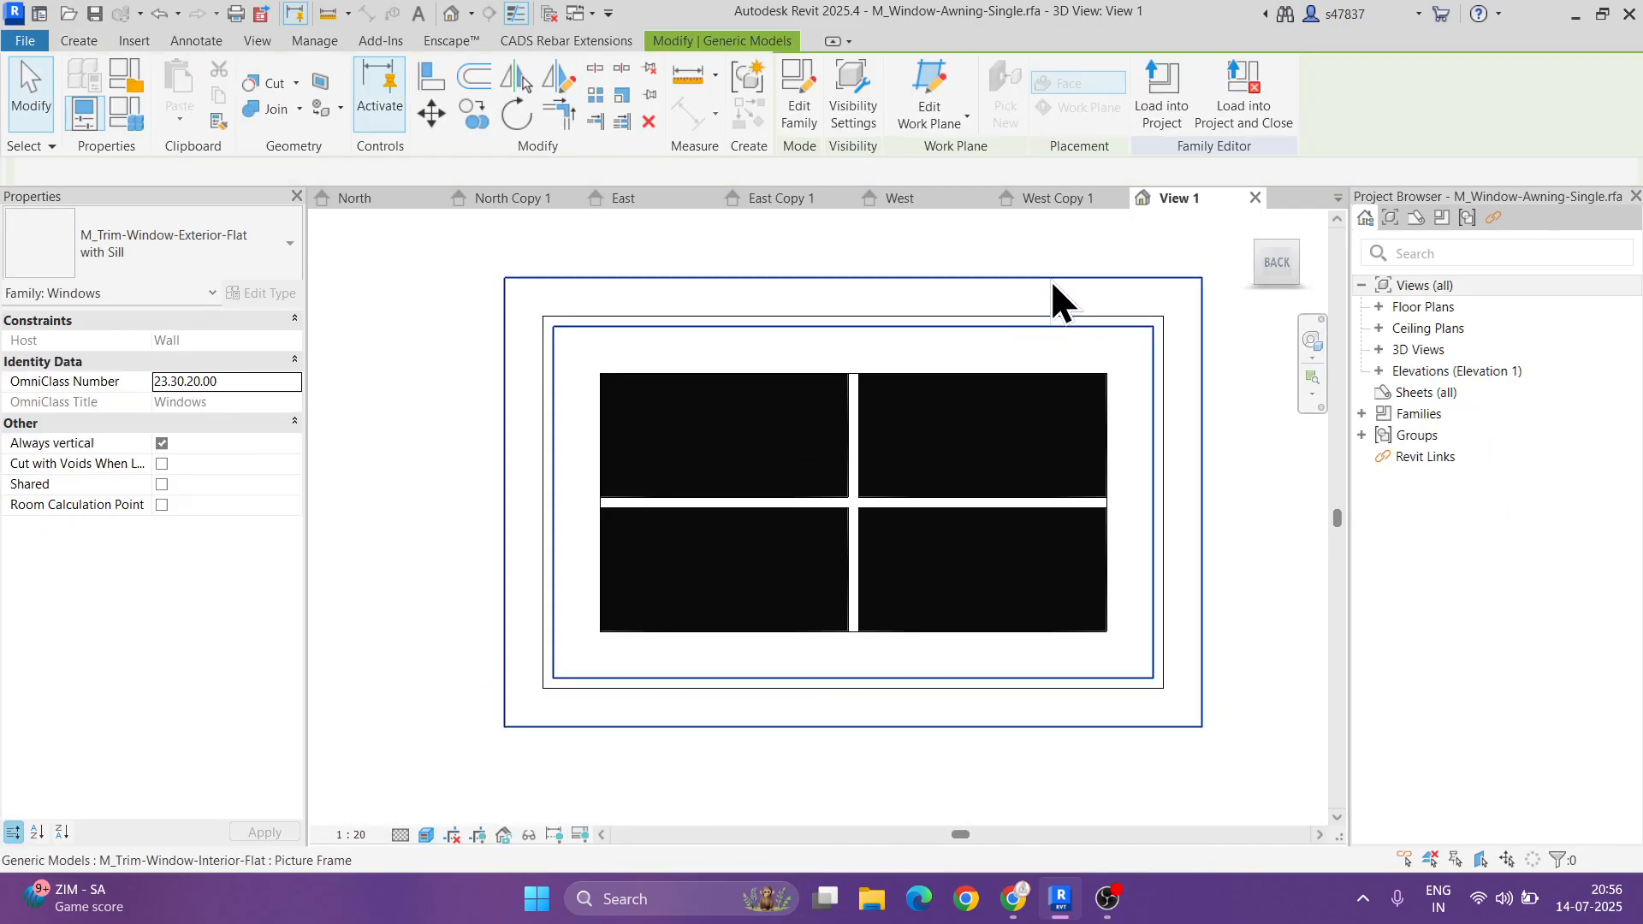
{"action": "left_click", "coordinate": [1051, 279]}
{"action": "key", "text": "Delete"}
{"action": "left_click", "coordinate": [911, 106]}
{"action": "left_click", "coordinate": [866, 458]}
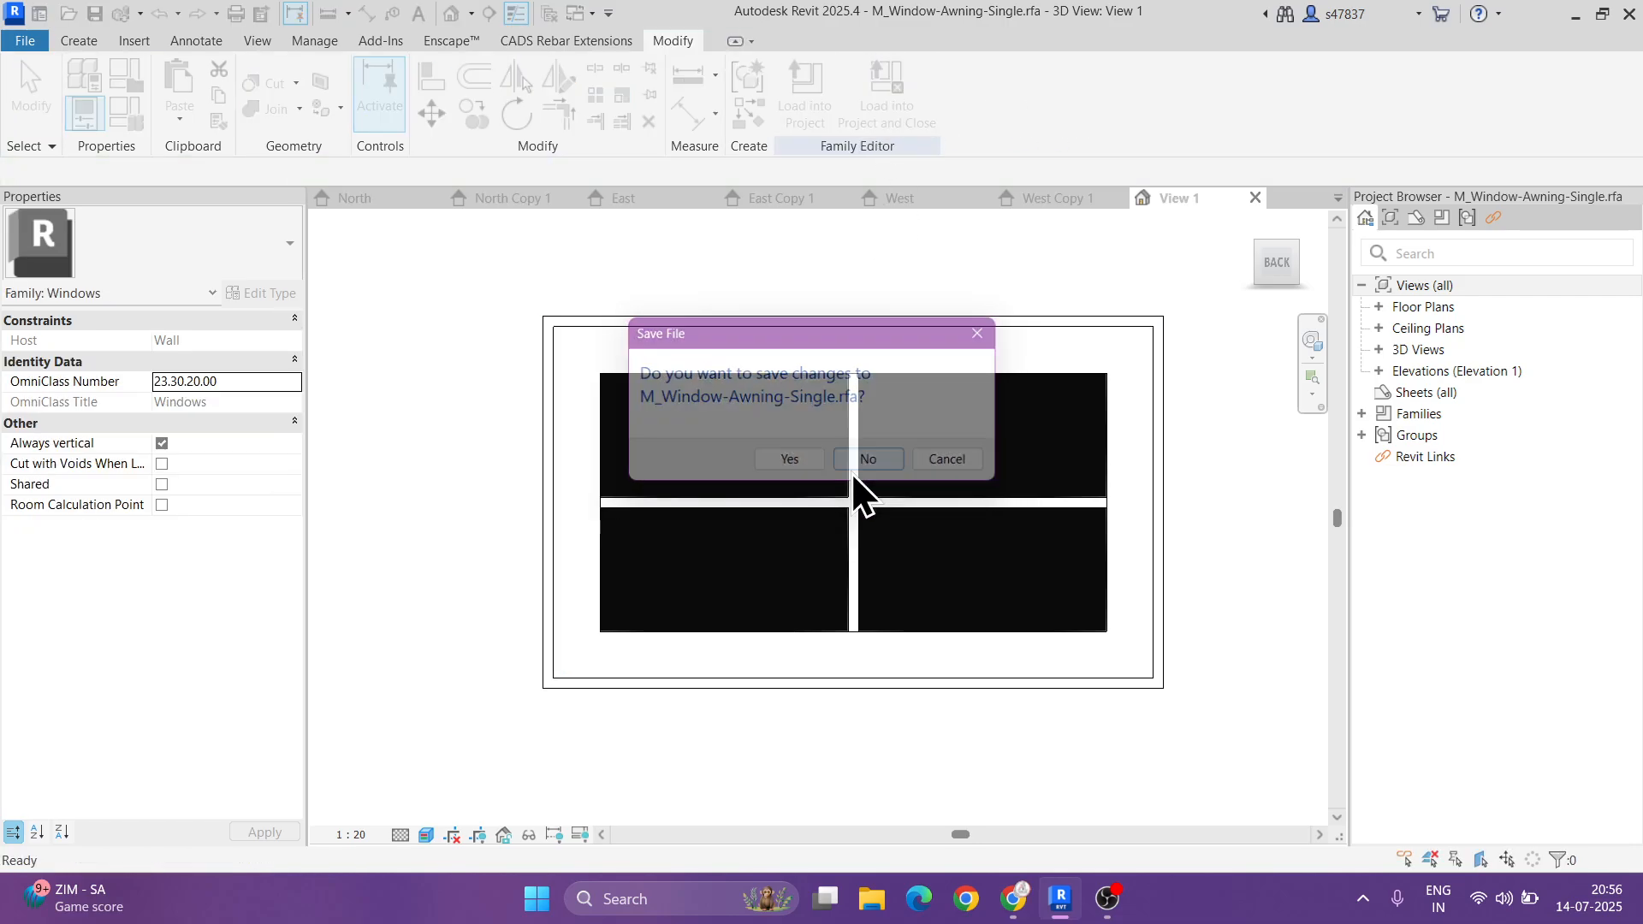
{"action": "left_click", "coordinate": [736, 409]}
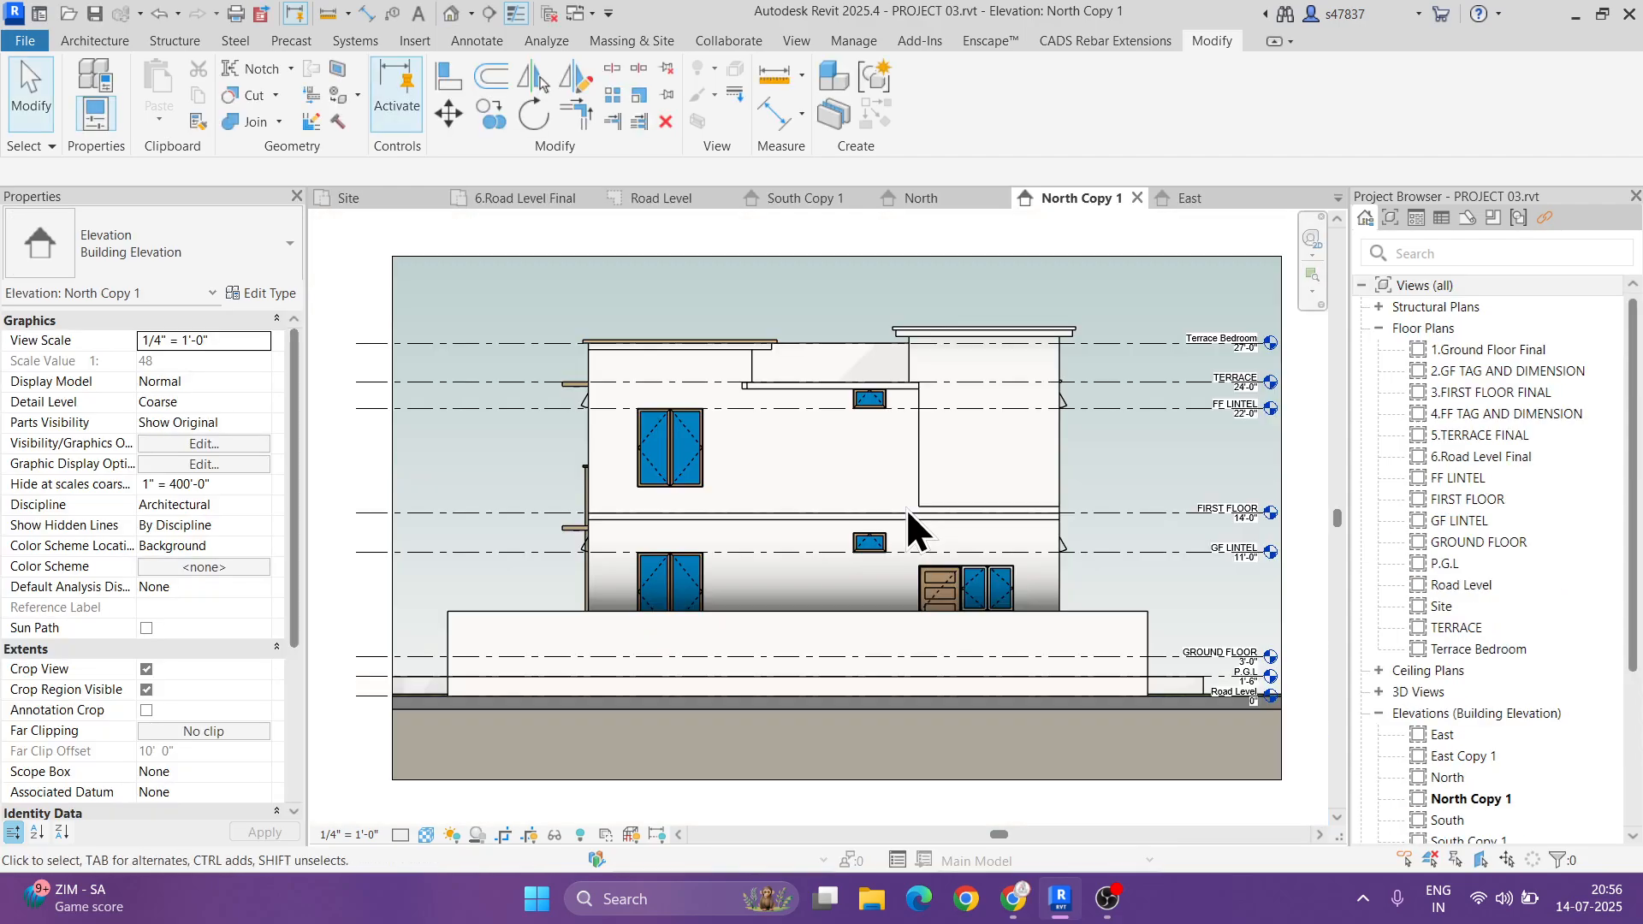
- Set the detail level of the North Copy 1 and East Copy 1 elevations to Fine
{"action": "left_click", "coordinate": [401, 834]}
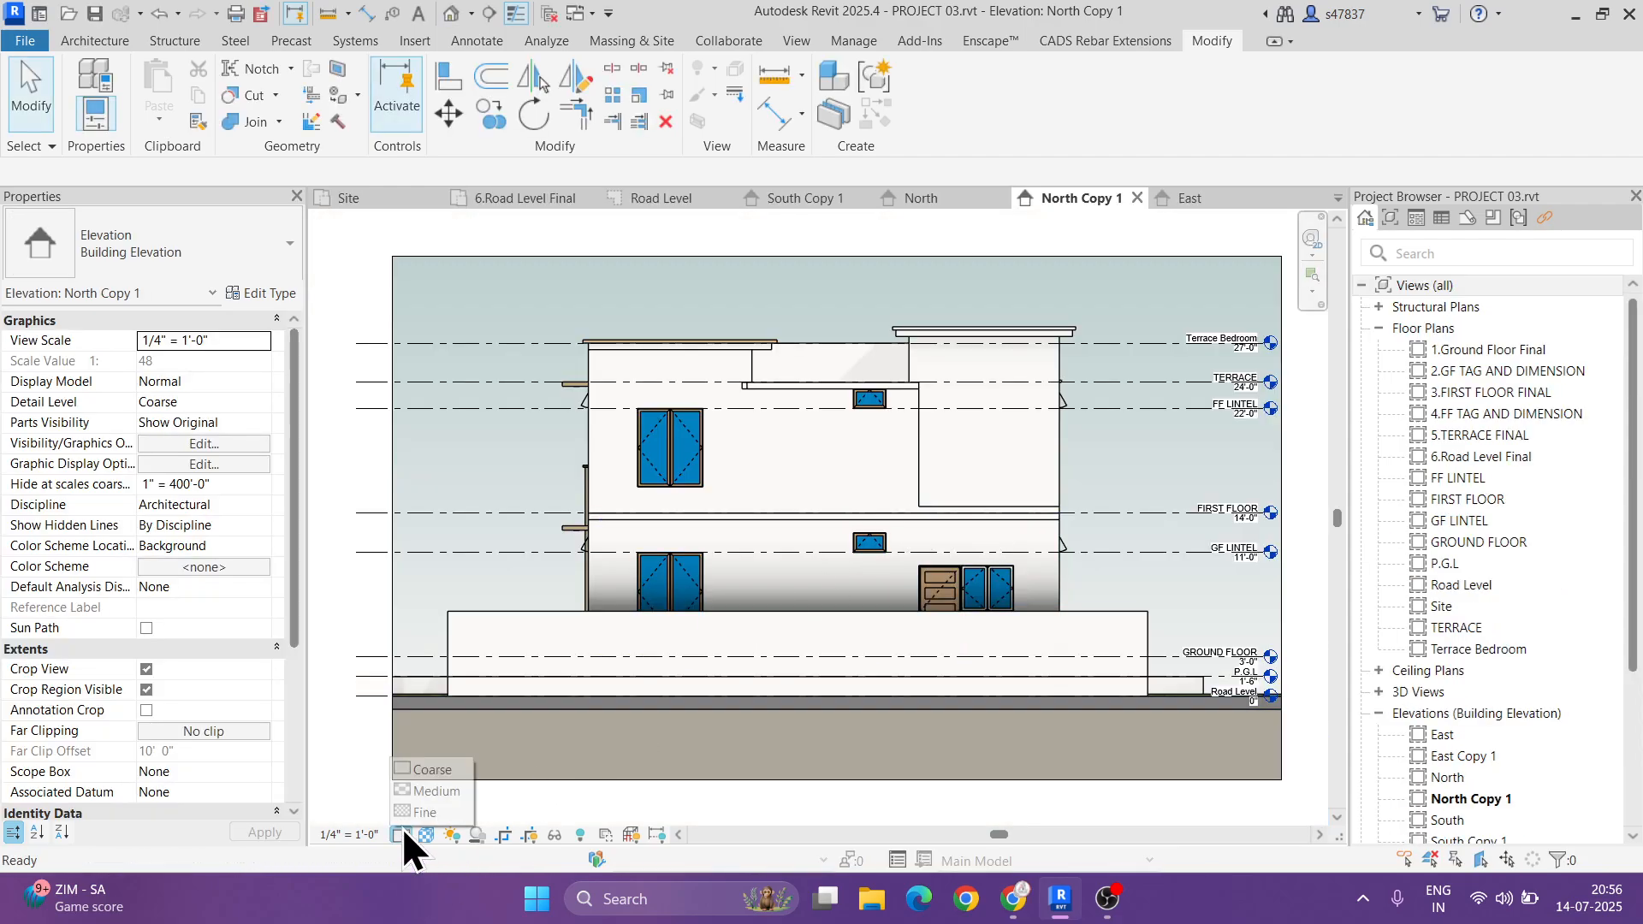
{"action": "left_click", "coordinate": [424, 812]}
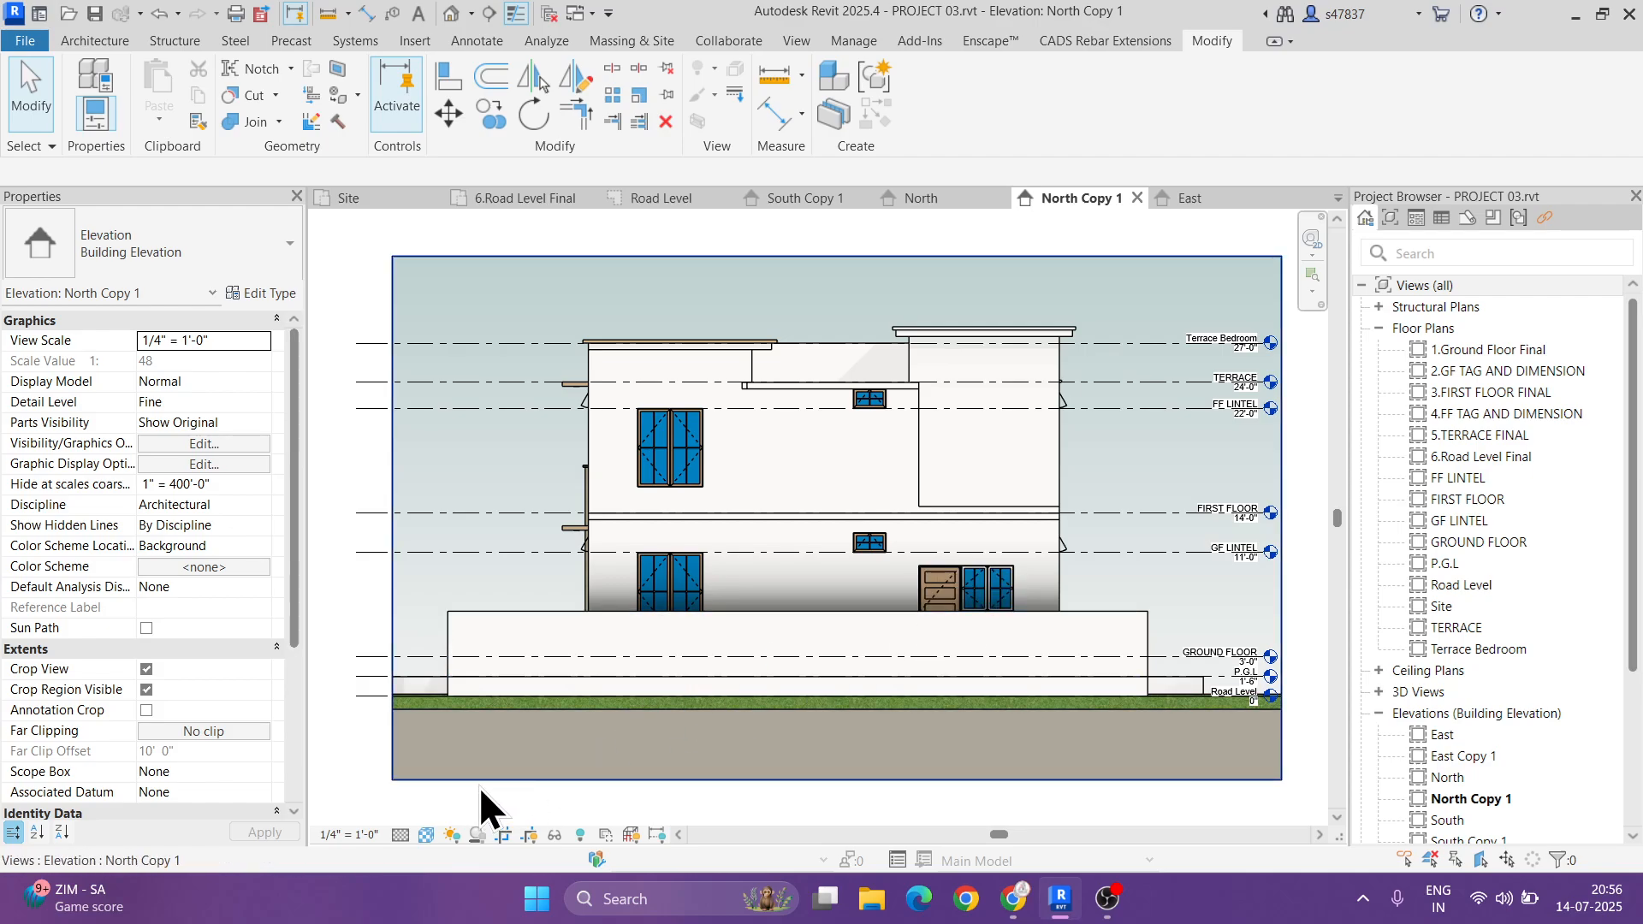
{"action": "scroll", "coordinate": [1455, 736], "scroll_direction": "down", "scroll_amount": 5}
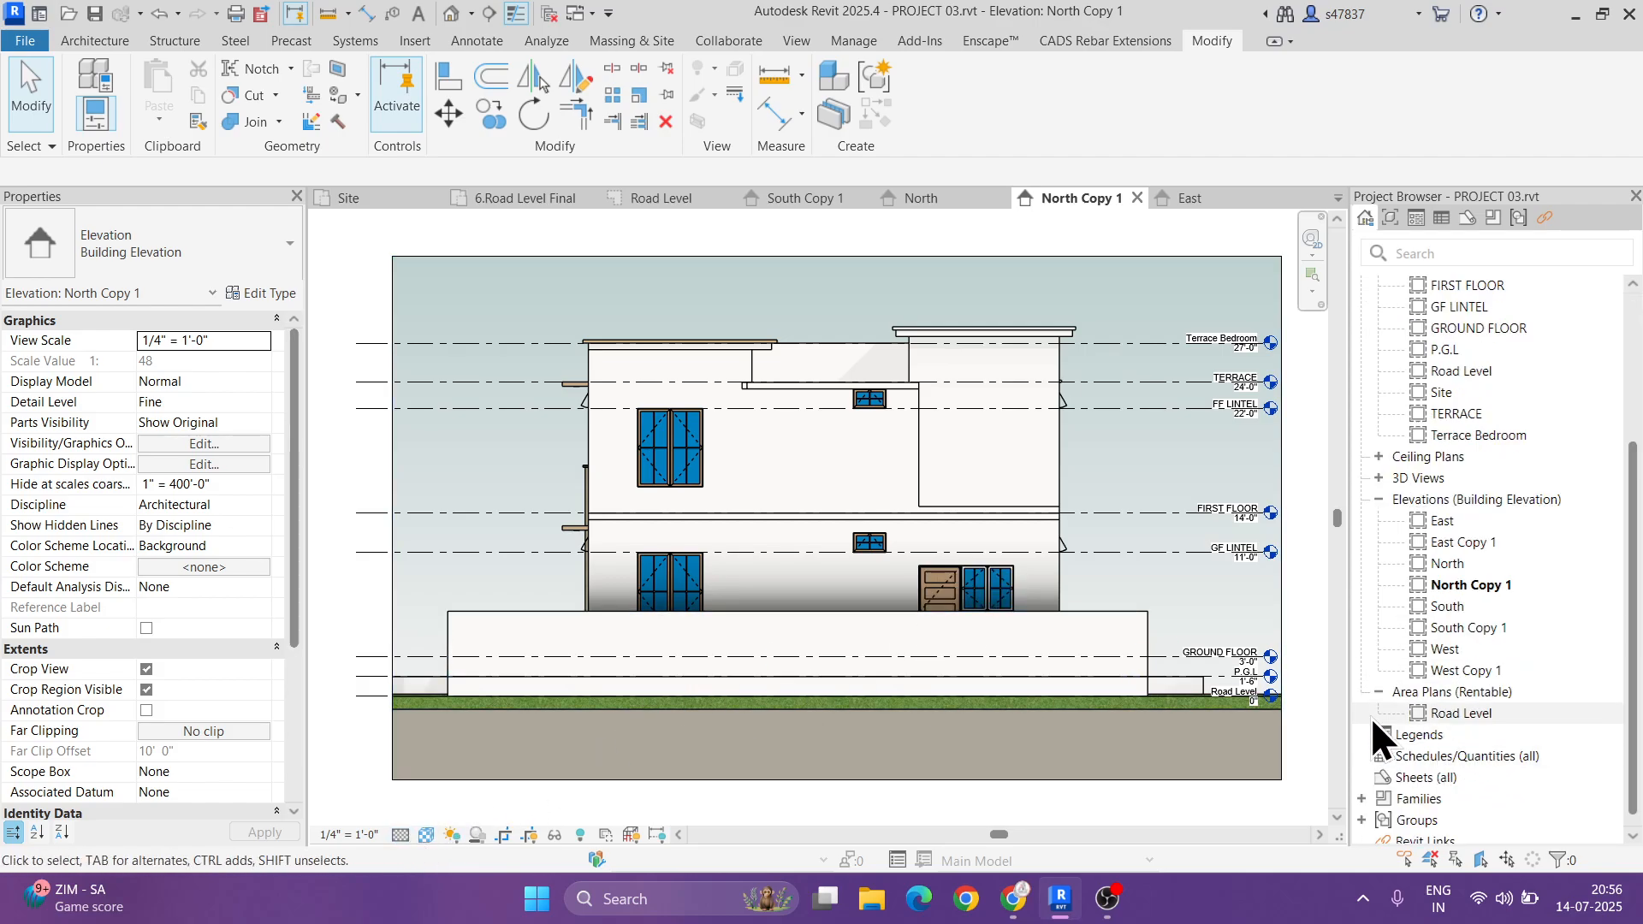
{"action": "scroll", "coordinate": [254, 690], "scroll_direction": "down", "scroll_amount": 3}
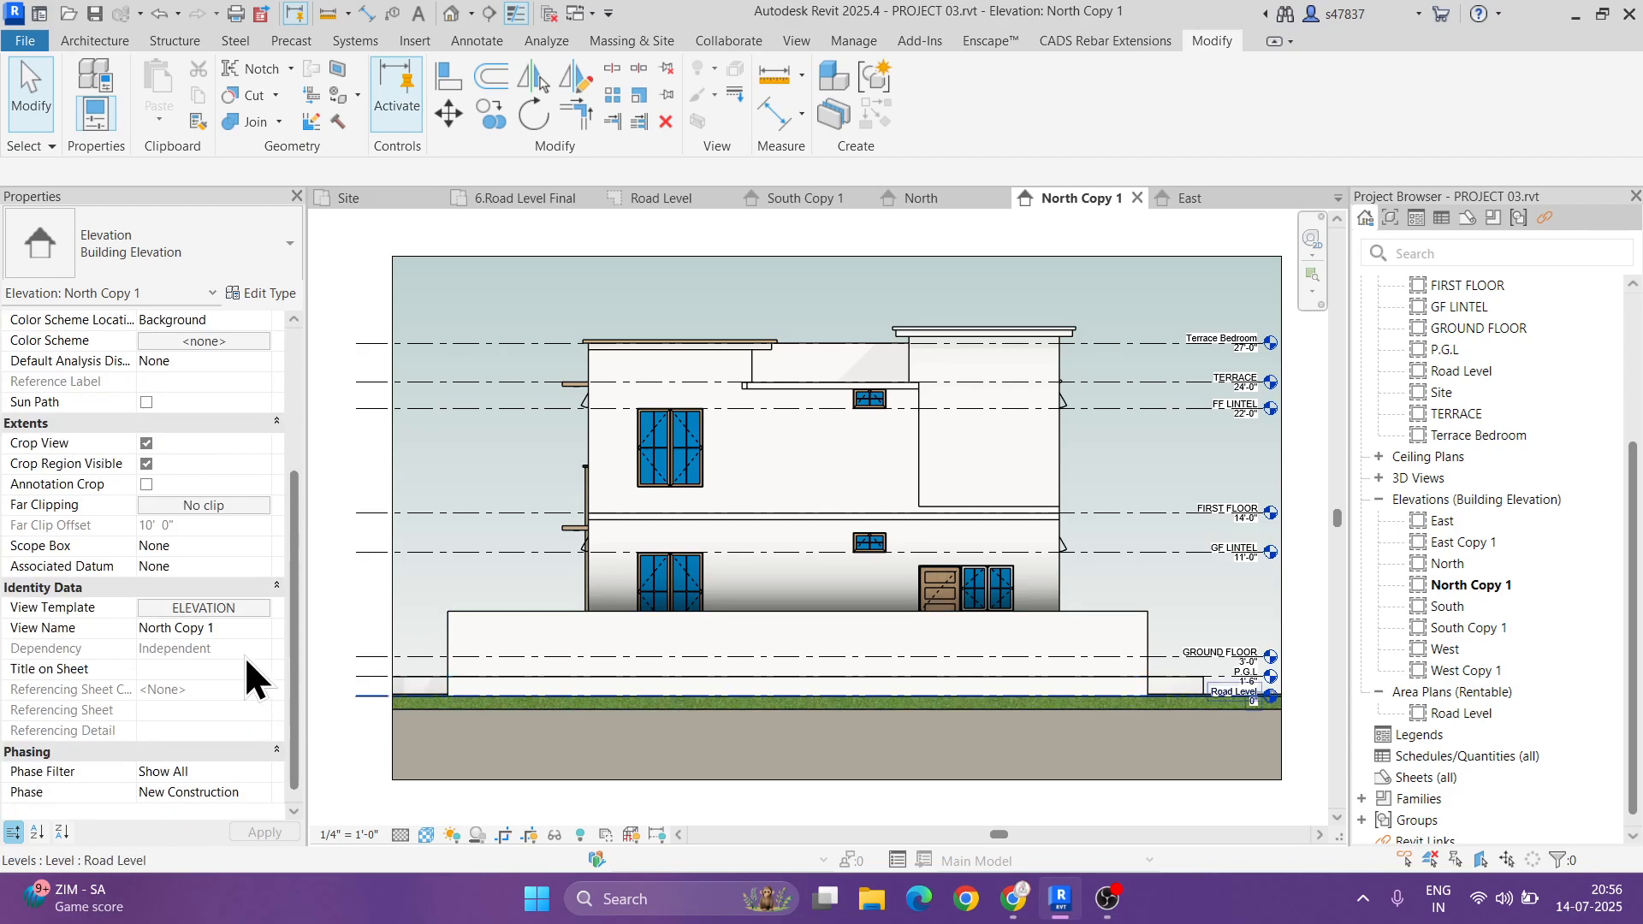
{"action": "double_click", "coordinate": [1456, 547]}
{"action": "left_click", "coordinate": [401, 835]}
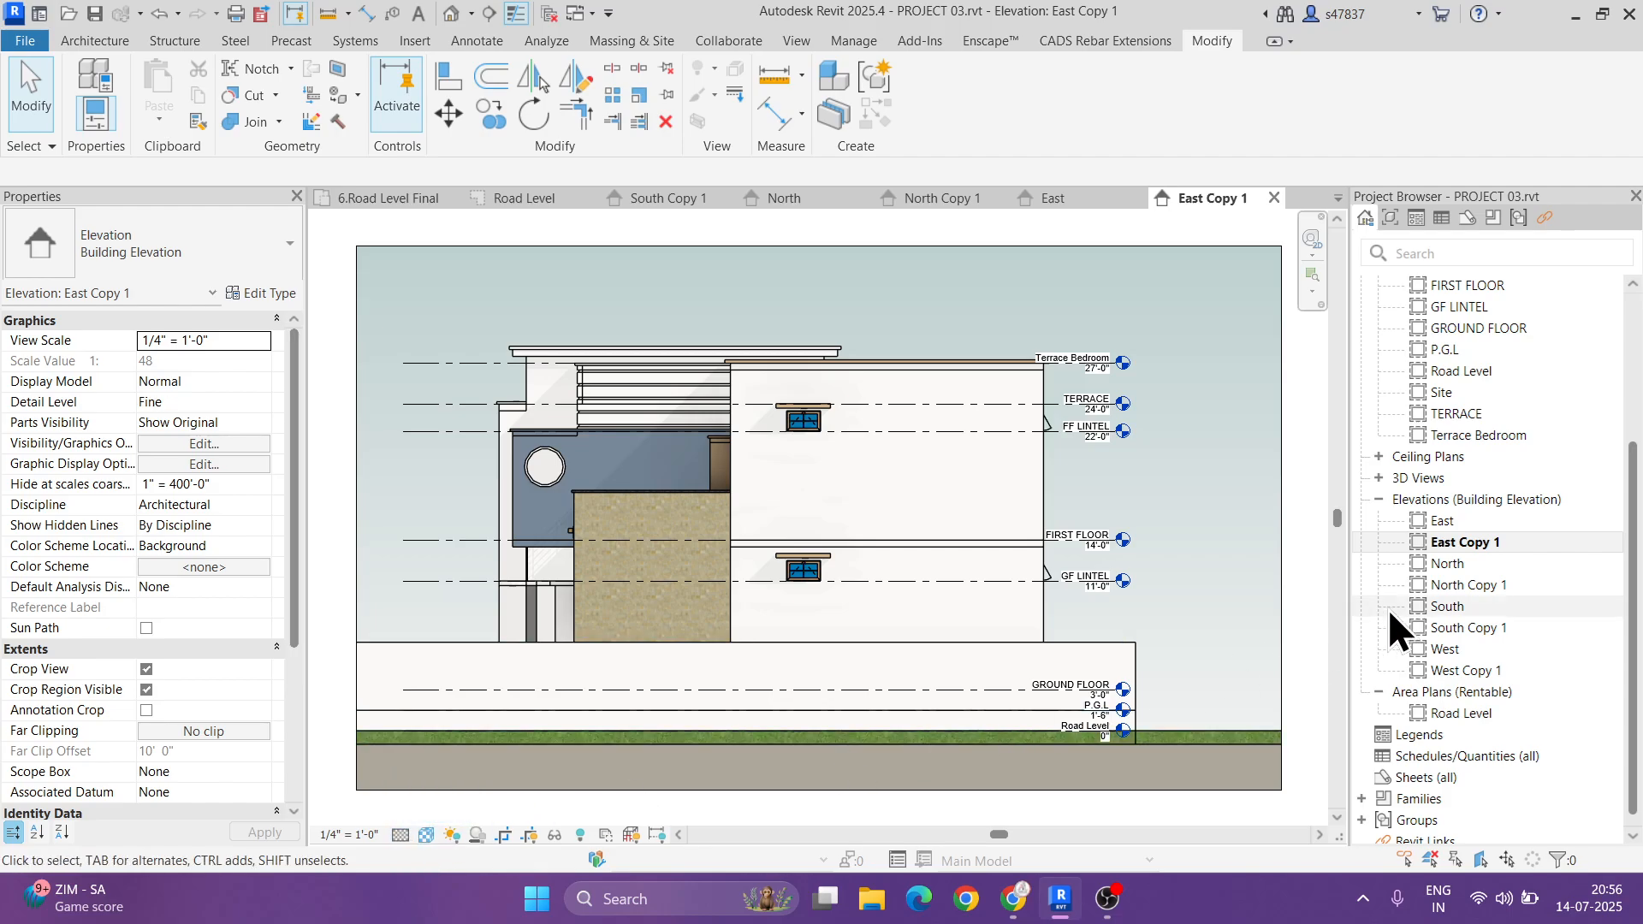
- Set the detail level of the South Copy 1 and West Copy 1 elevations to Fine
{"action": "double_click", "coordinate": [1461, 586]}
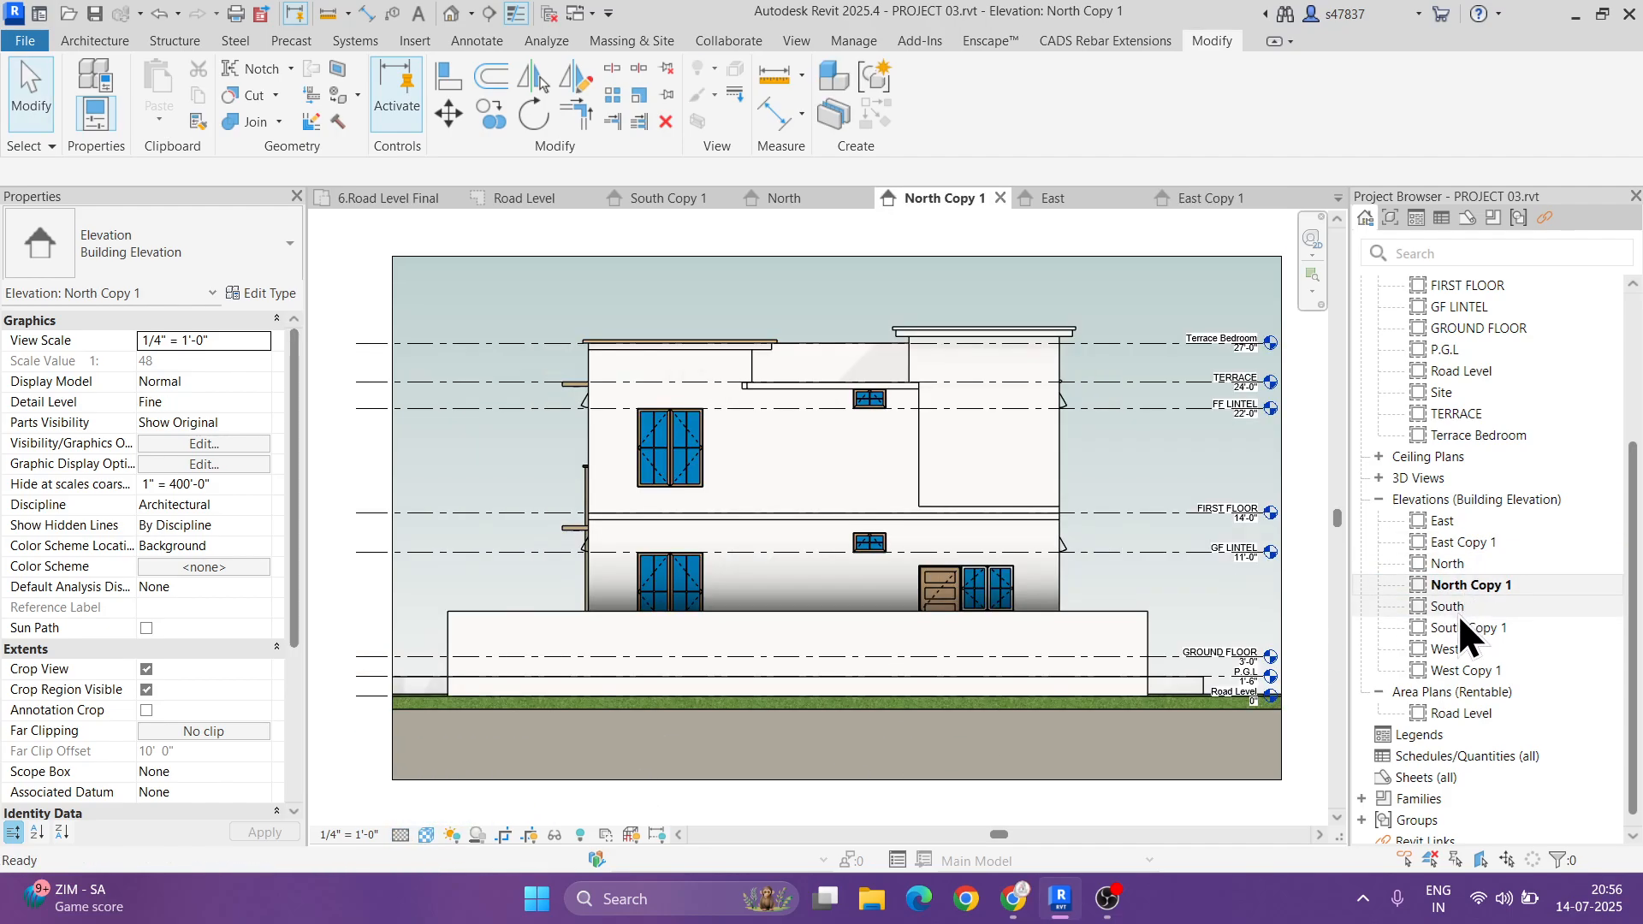
{"action": "double_click", "coordinate": [1459, 627]}
{"action": "left_click", "coordinate": [405, 835]}
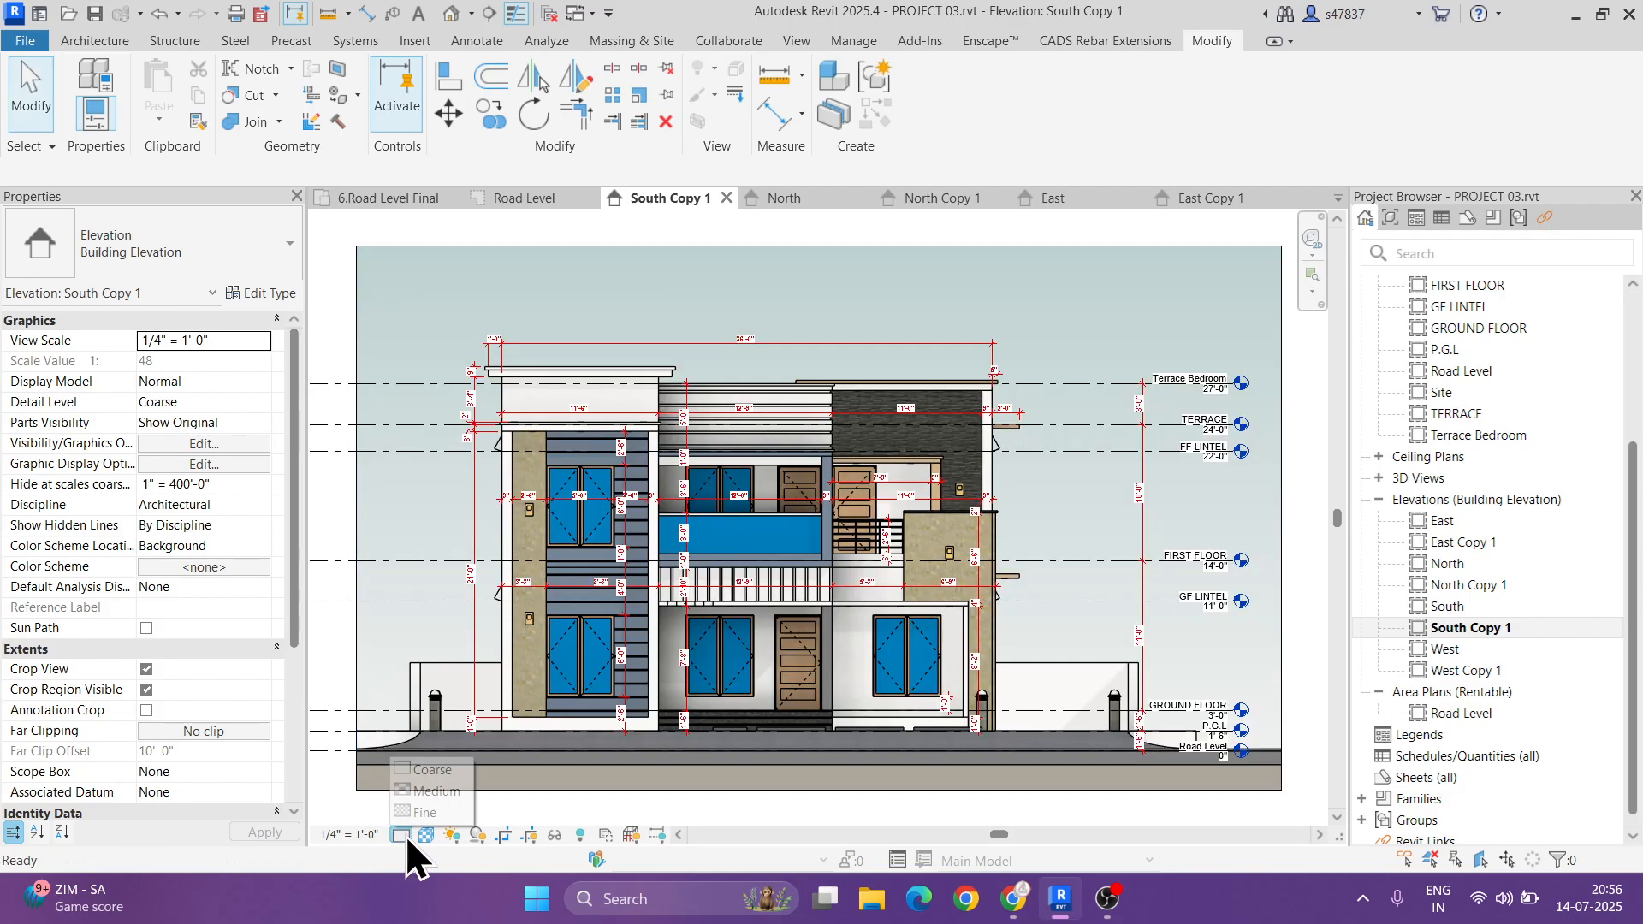
{"action": "double_click", "coordinate": [1465, 670]}
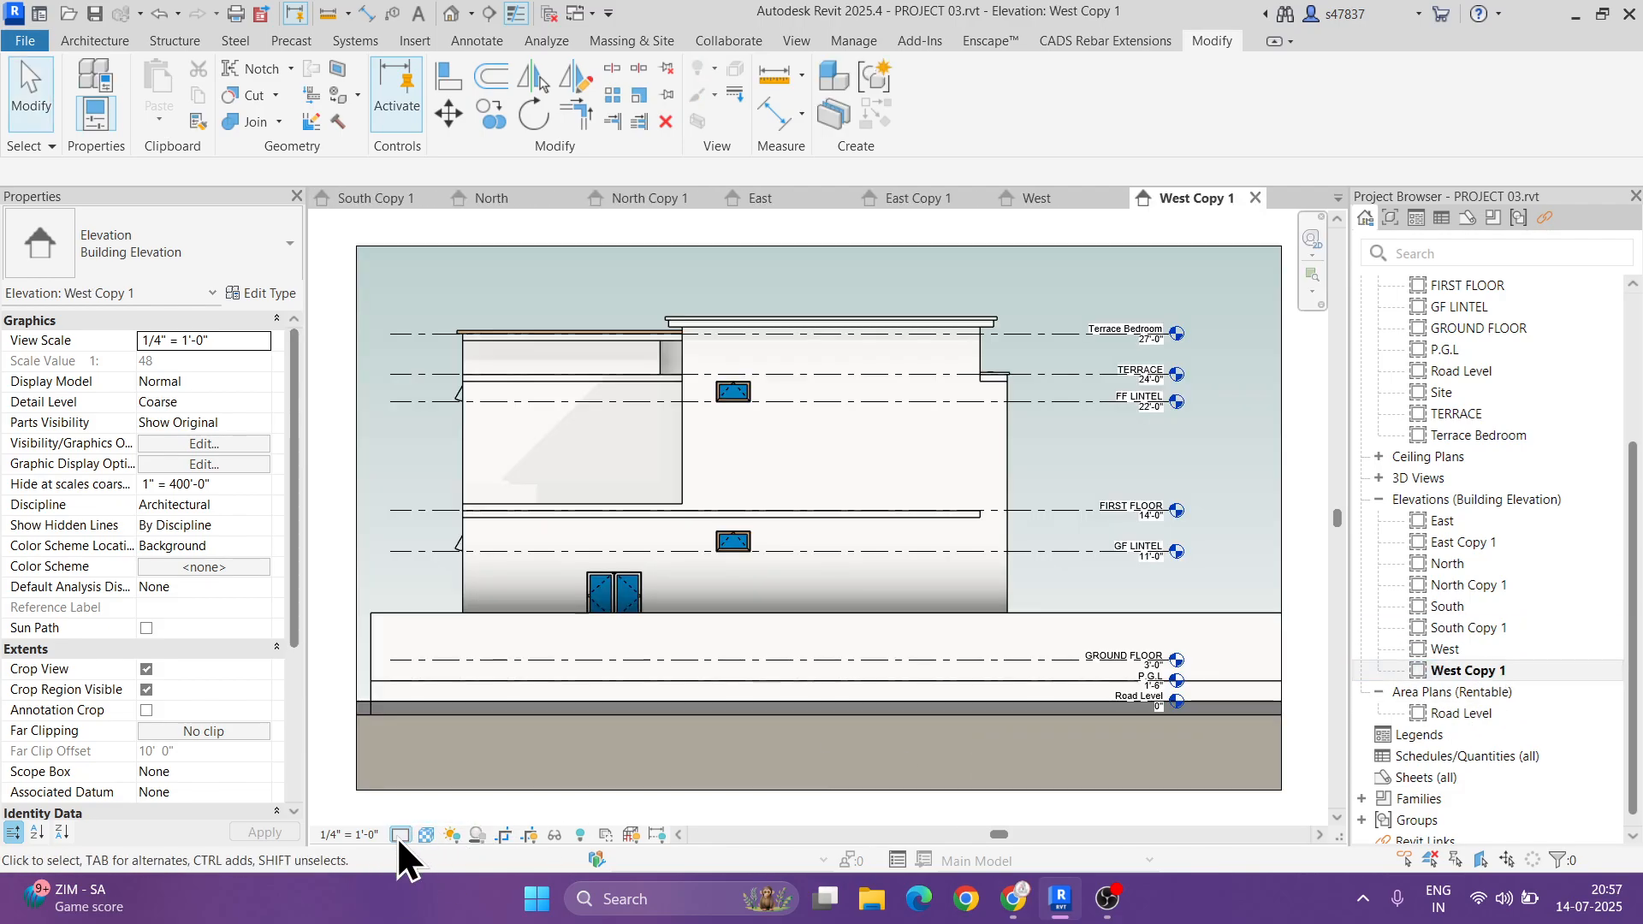
{"action": "left_click", "coordinate": [400, 835]}
{"action": "left_click", "coordinate": [404, 814]}
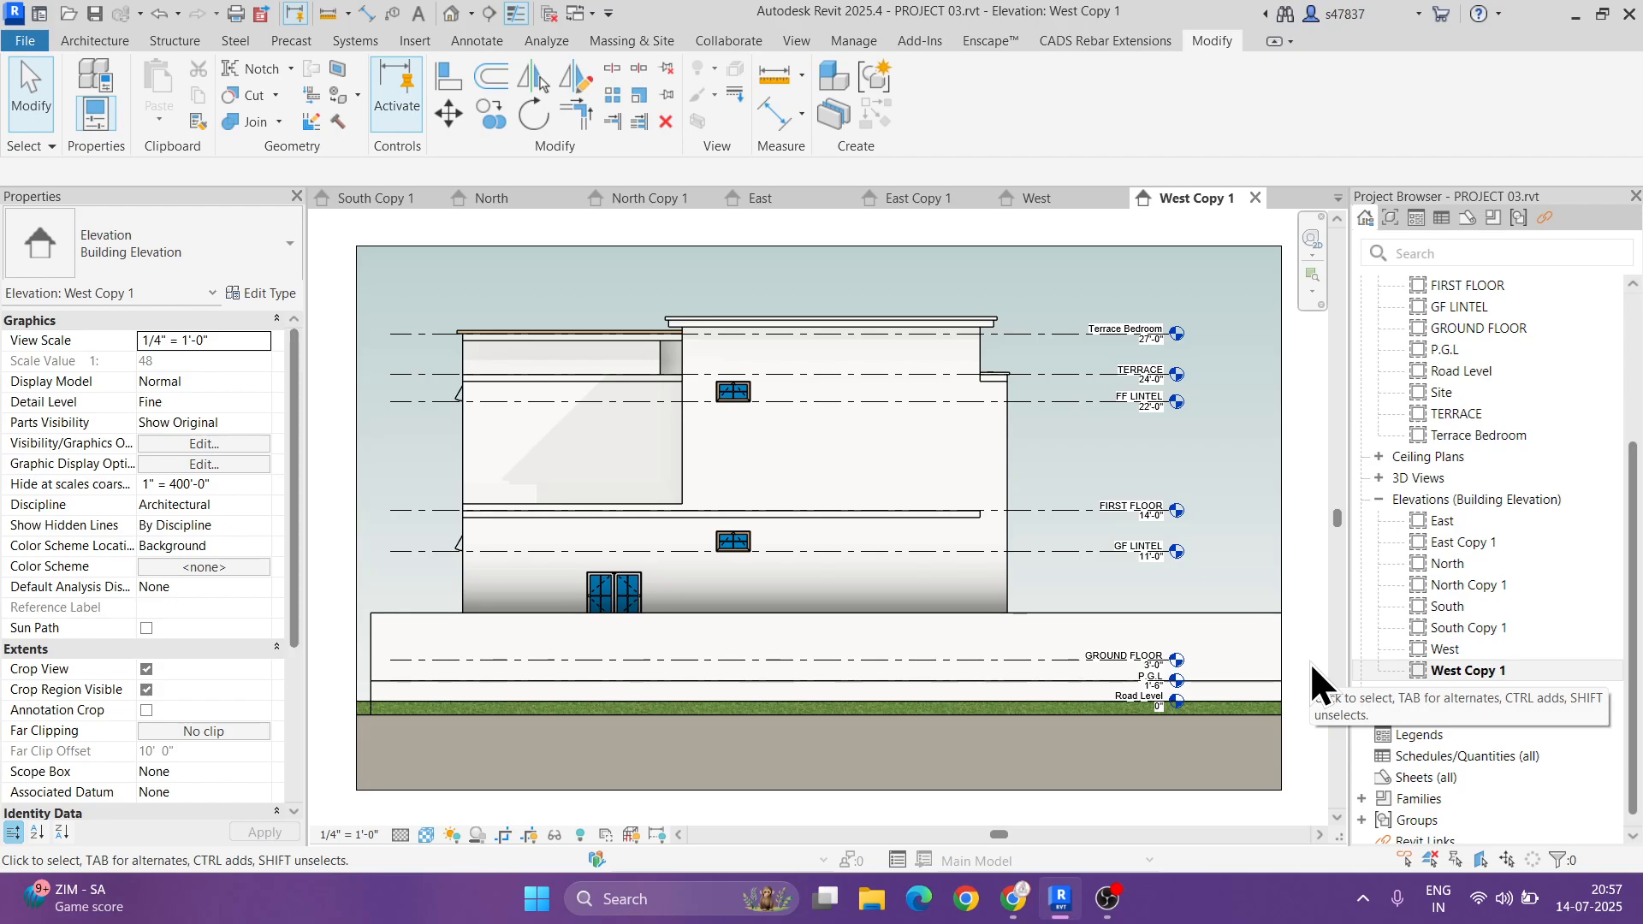
- Draw a horizontal section line across the staircase on the GROUND FLOOR plan and open its section view
{"action": "scroll", "coordinate": [1467, 450], "scroll_direction": "up", "scroll_amount": 4}
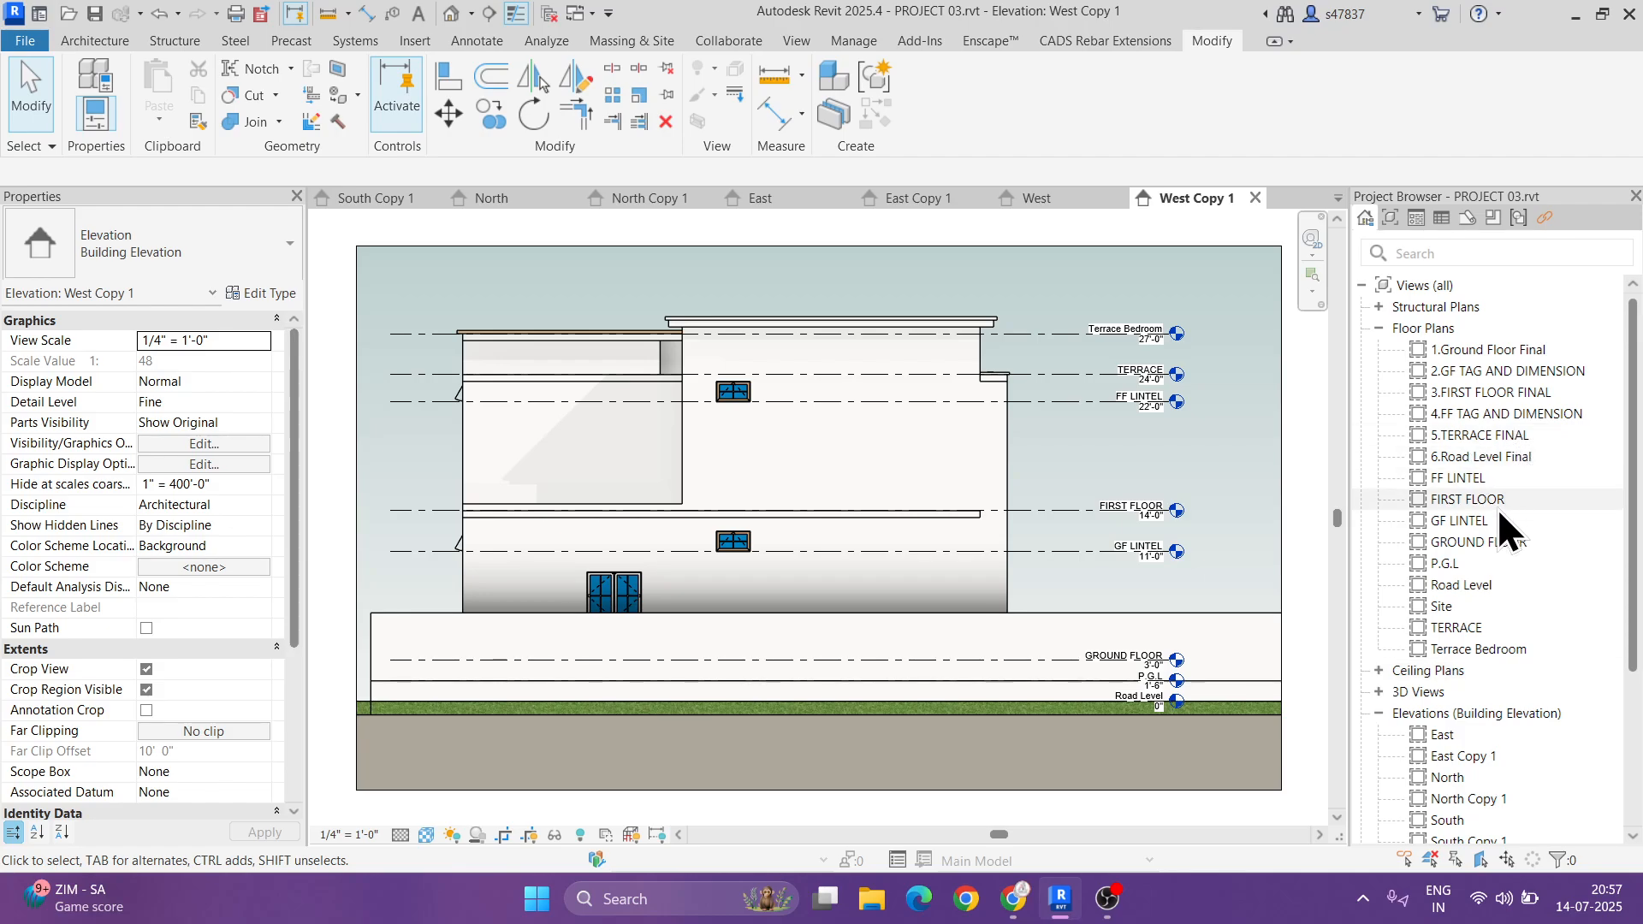
{"action": "double_click", "coordinate": [1471, 545]}
{"action": "scroll", "coordinate": [822, 488], "scroll_direction": "up", "scroll_amount": 6}
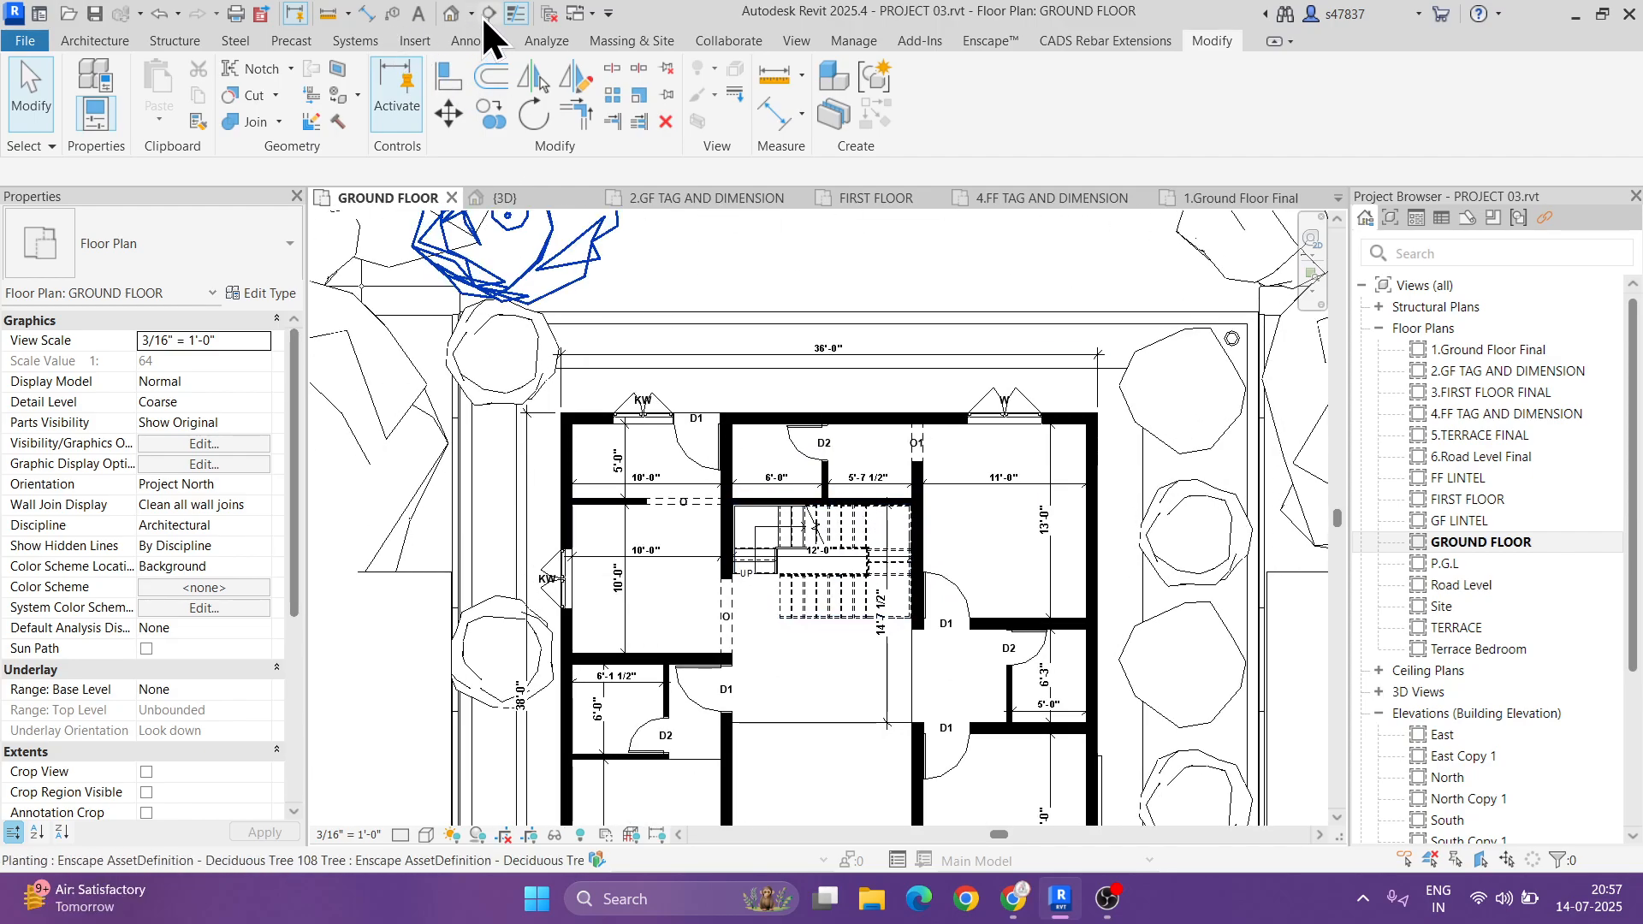
{"action": "left_click", "coordinate": [488, 14]}
{"action": "scroll", "coordinate": [761, 595], "scroll_direction": "up", "scroll_amount": 2}
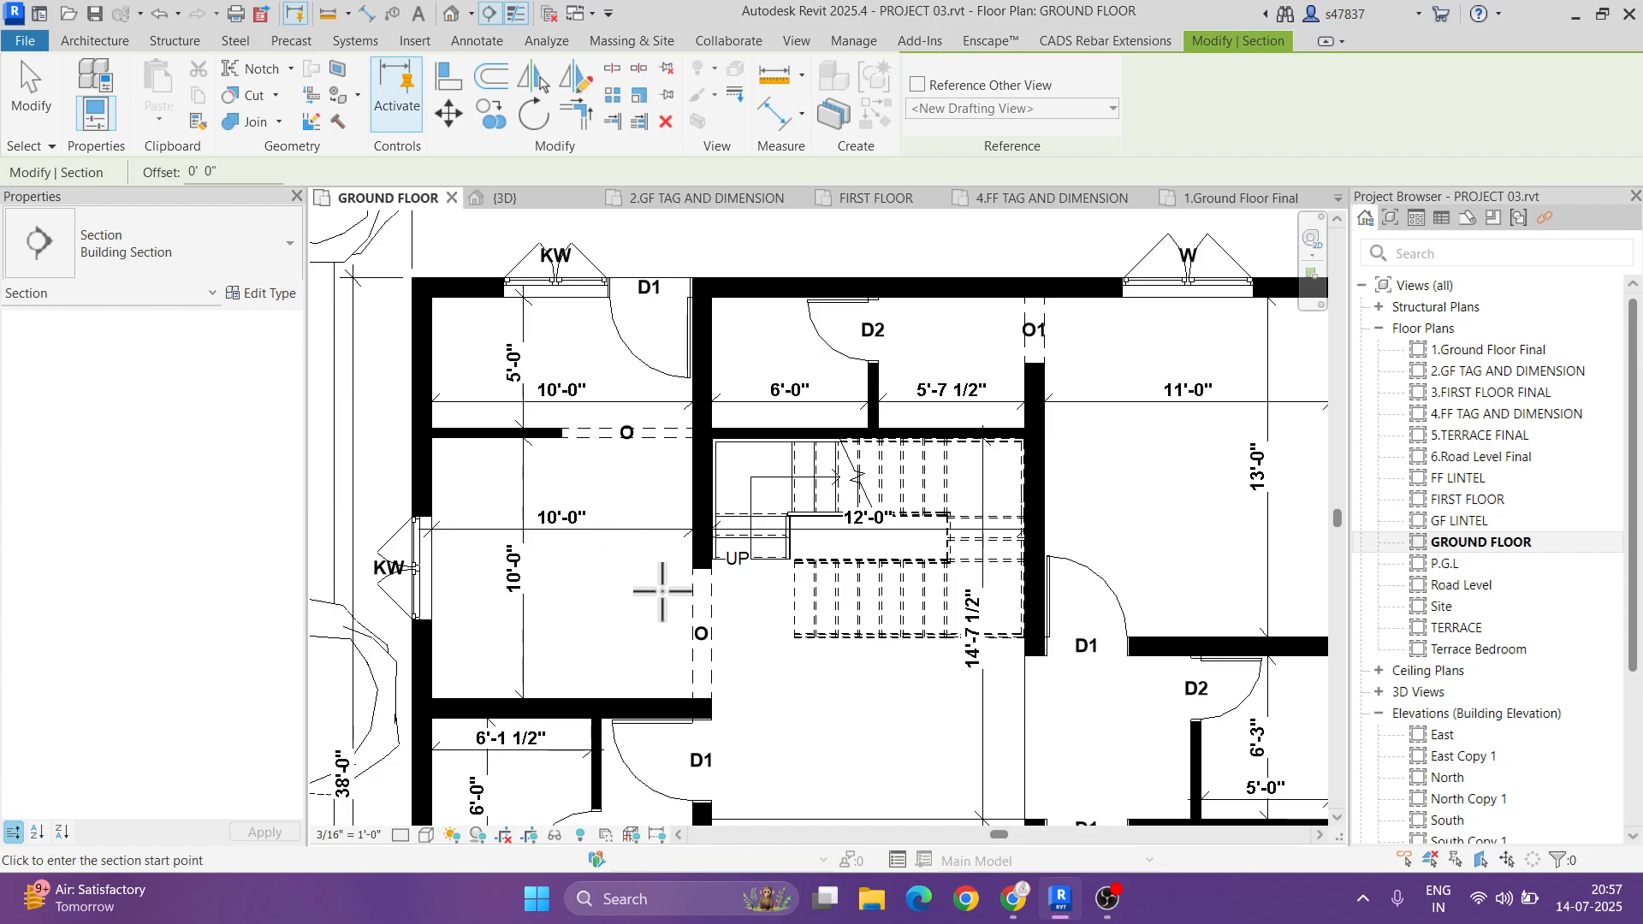
{"action": "left_click", "coordinate": [631, 598]}
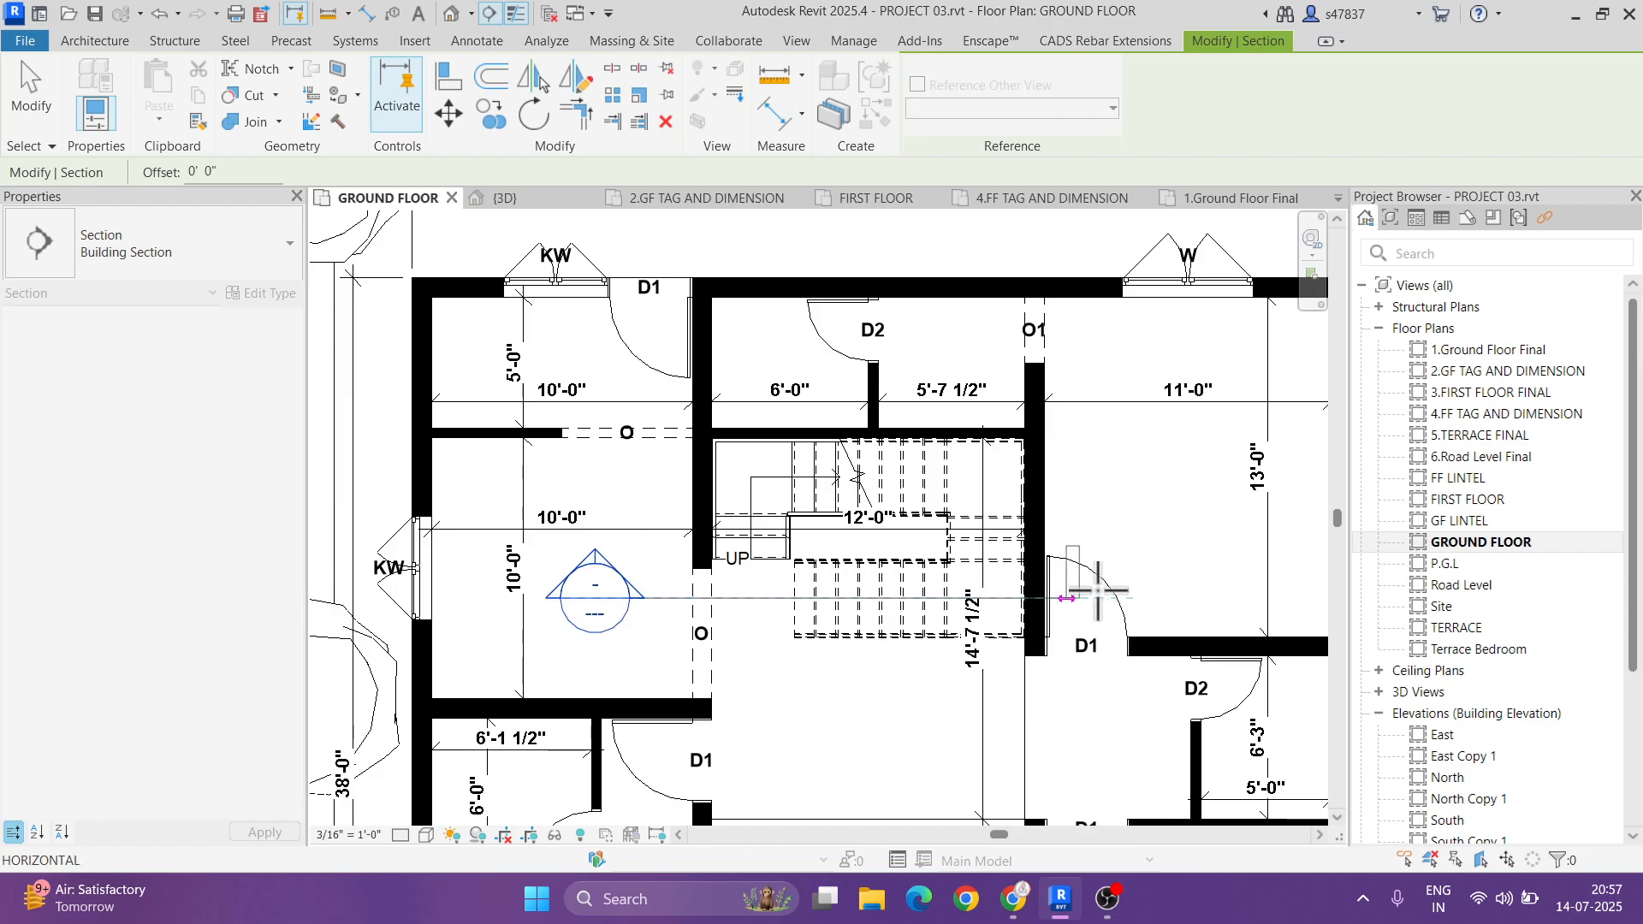
{"action": "left_click", "coordinate": [1157, 598]}
{"action": "key", "text": "Escape"}
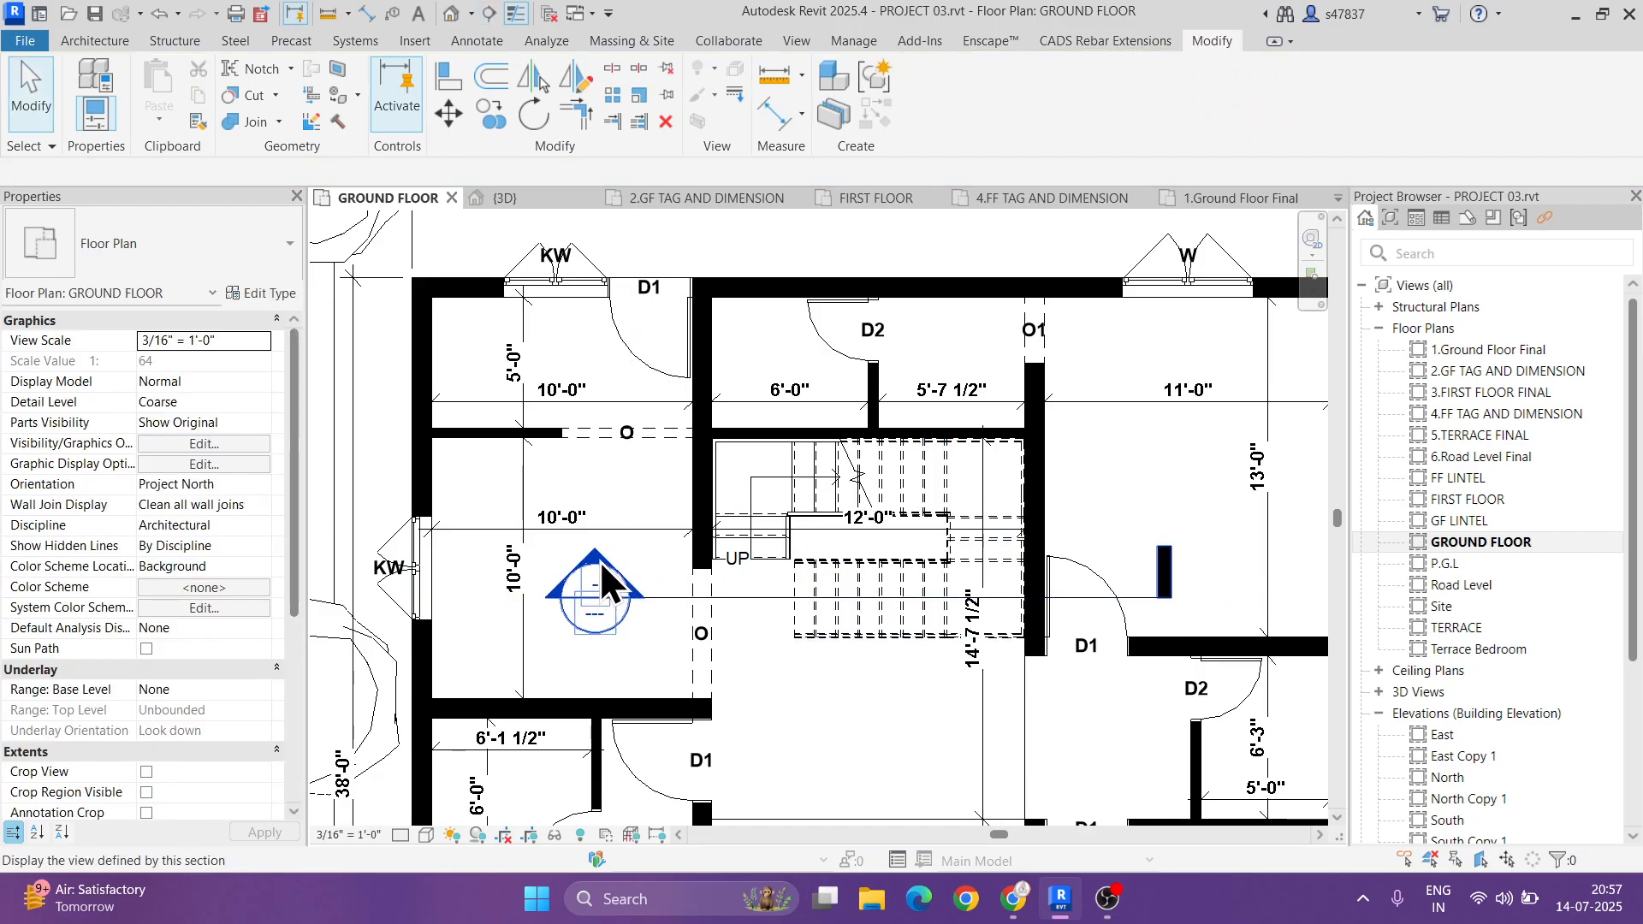
{"action": "double_click", "coordinate": [599, 561]}
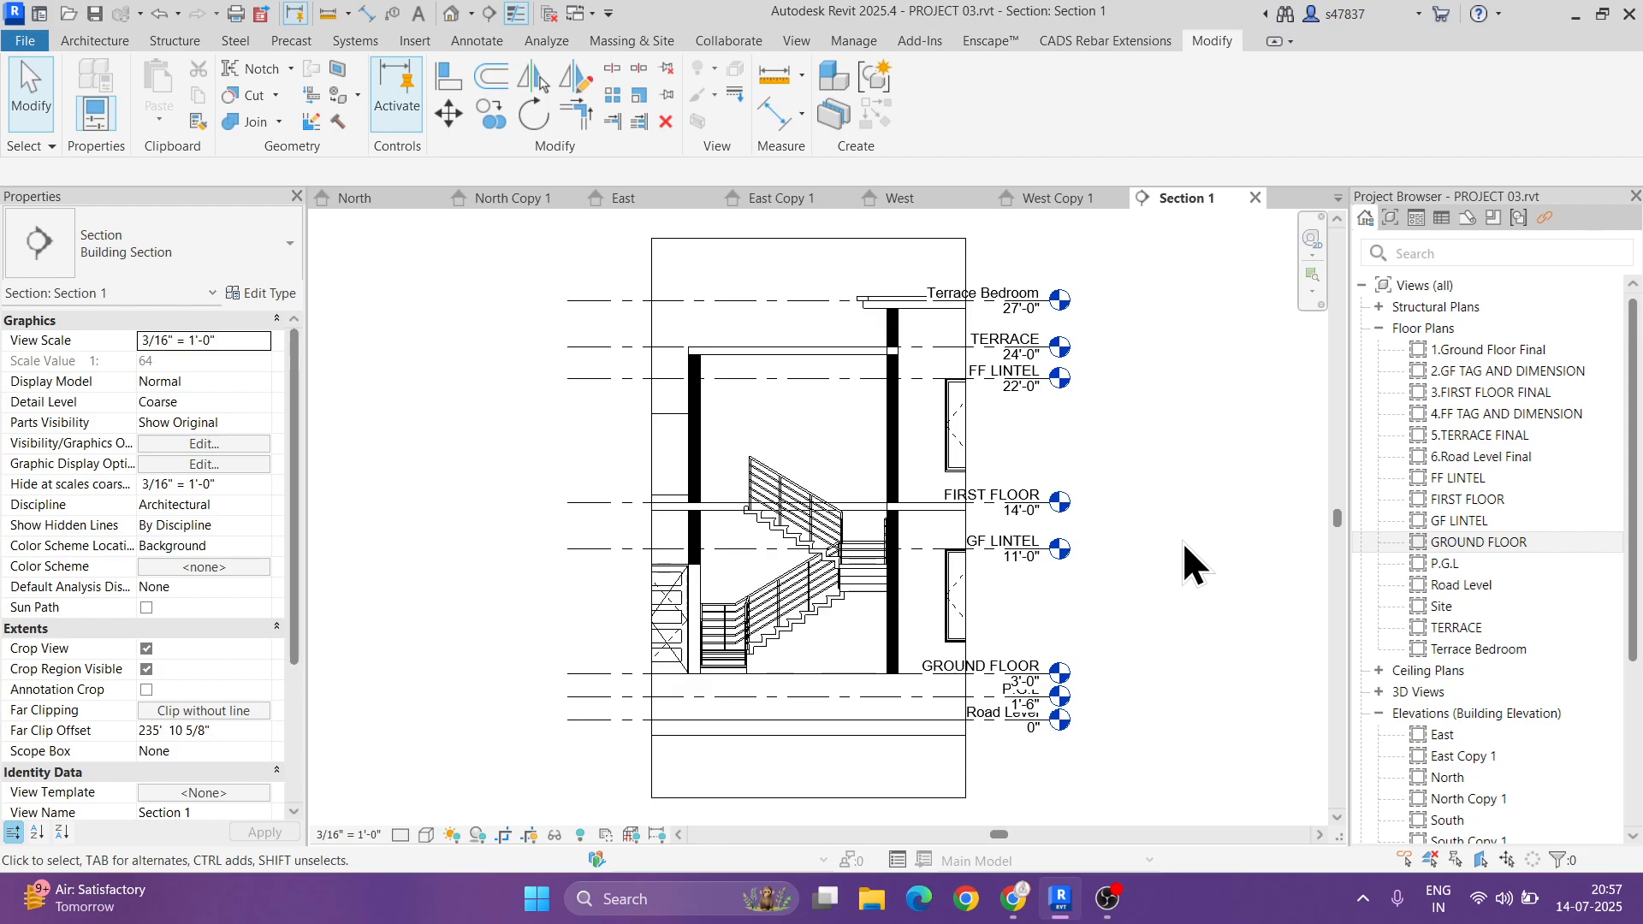
- Raise the section's lower crop edge to just below Road Level and widen the crop on both sides beyond the outer walls
{"action": "left_click", "coordinate": [810, 798]}
{"action": "left_click_drag", "start_coordinate": [810, 798], "coordinate": [808, 752]}
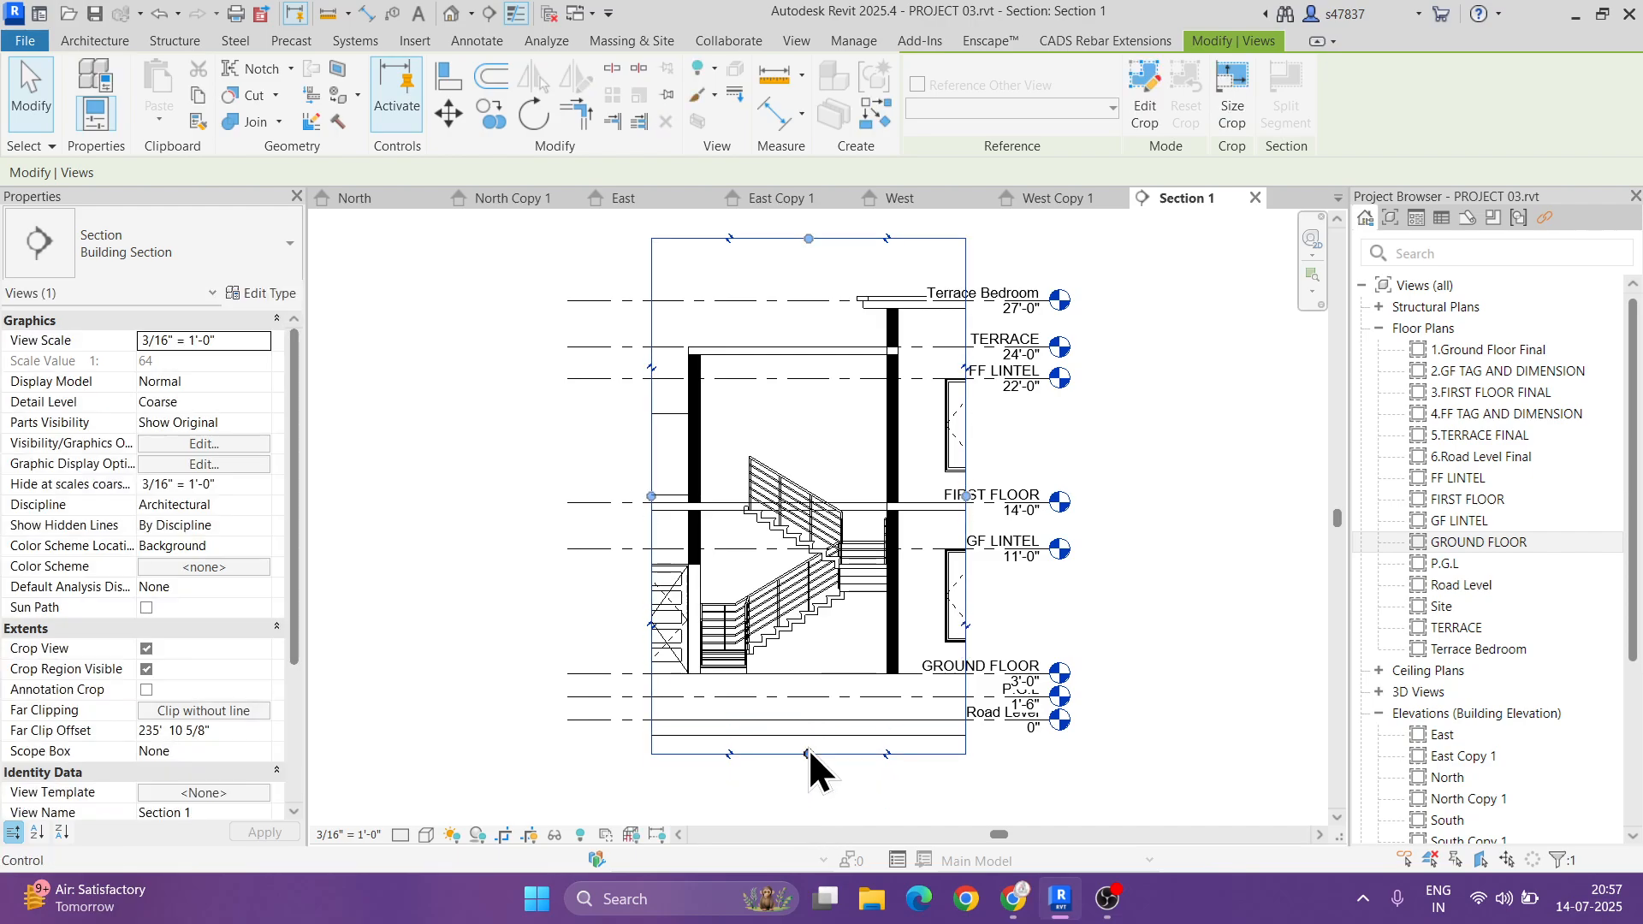
{"action": "left_click_drag", "start_coordinate": [954, 511], "coordinate": [1128, 512]}
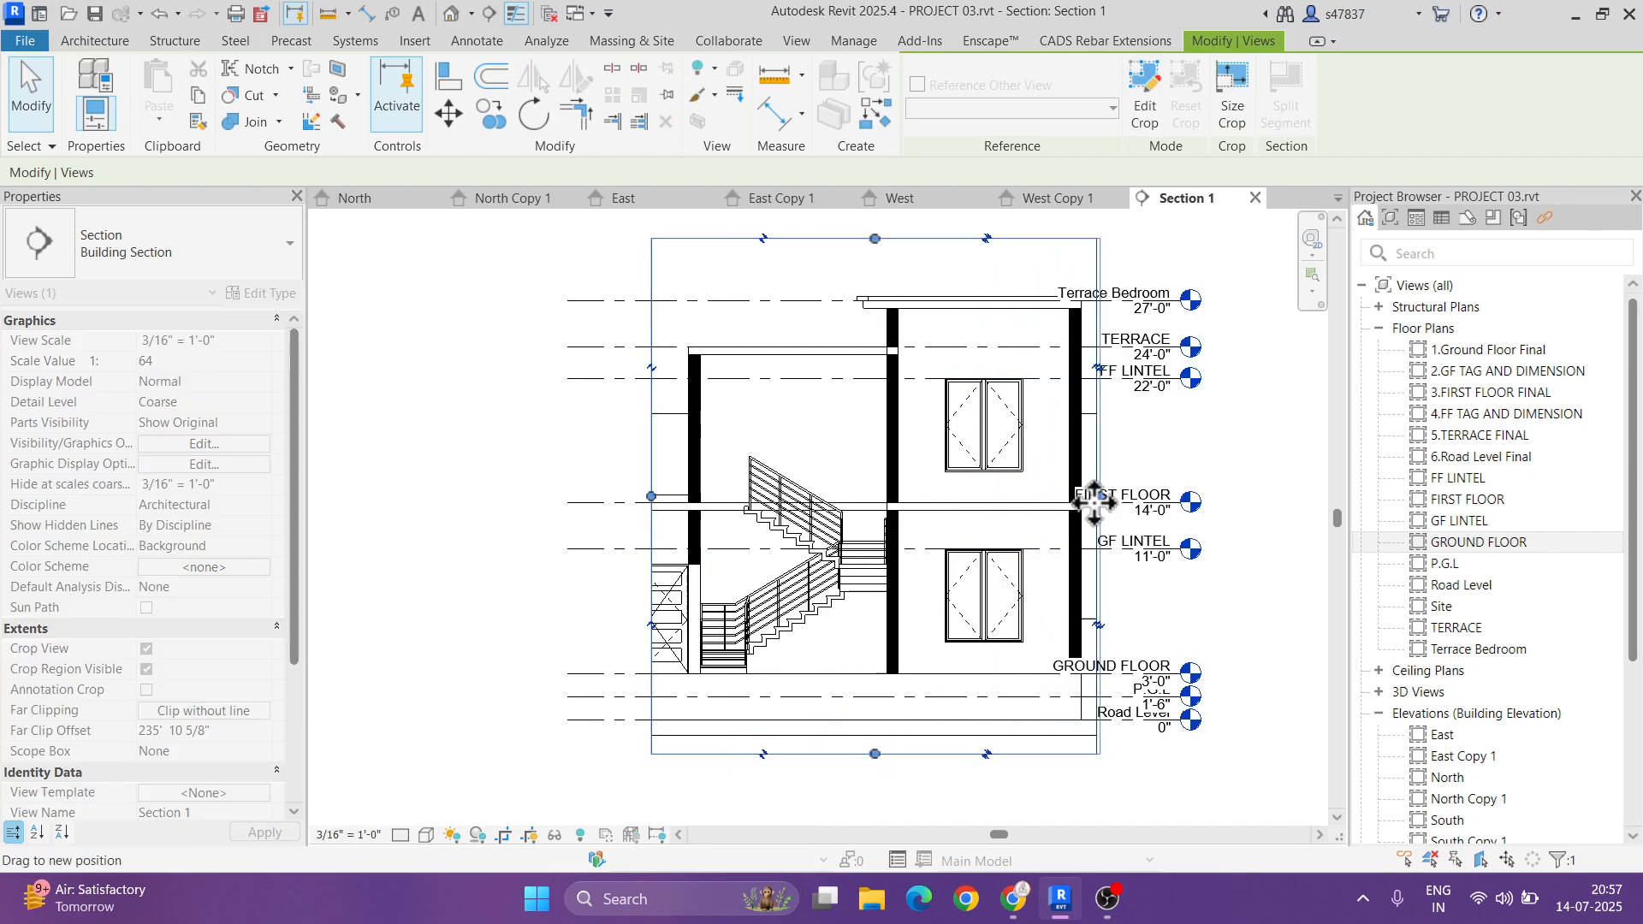
{"action": "left_click_drag", "start_coordinate": [652, 496], "coordinate": [467, 494]}
{"action": "scroll", "coordinate": [724, 550], "scroll_direction": "down", "scroll_amount": 1}
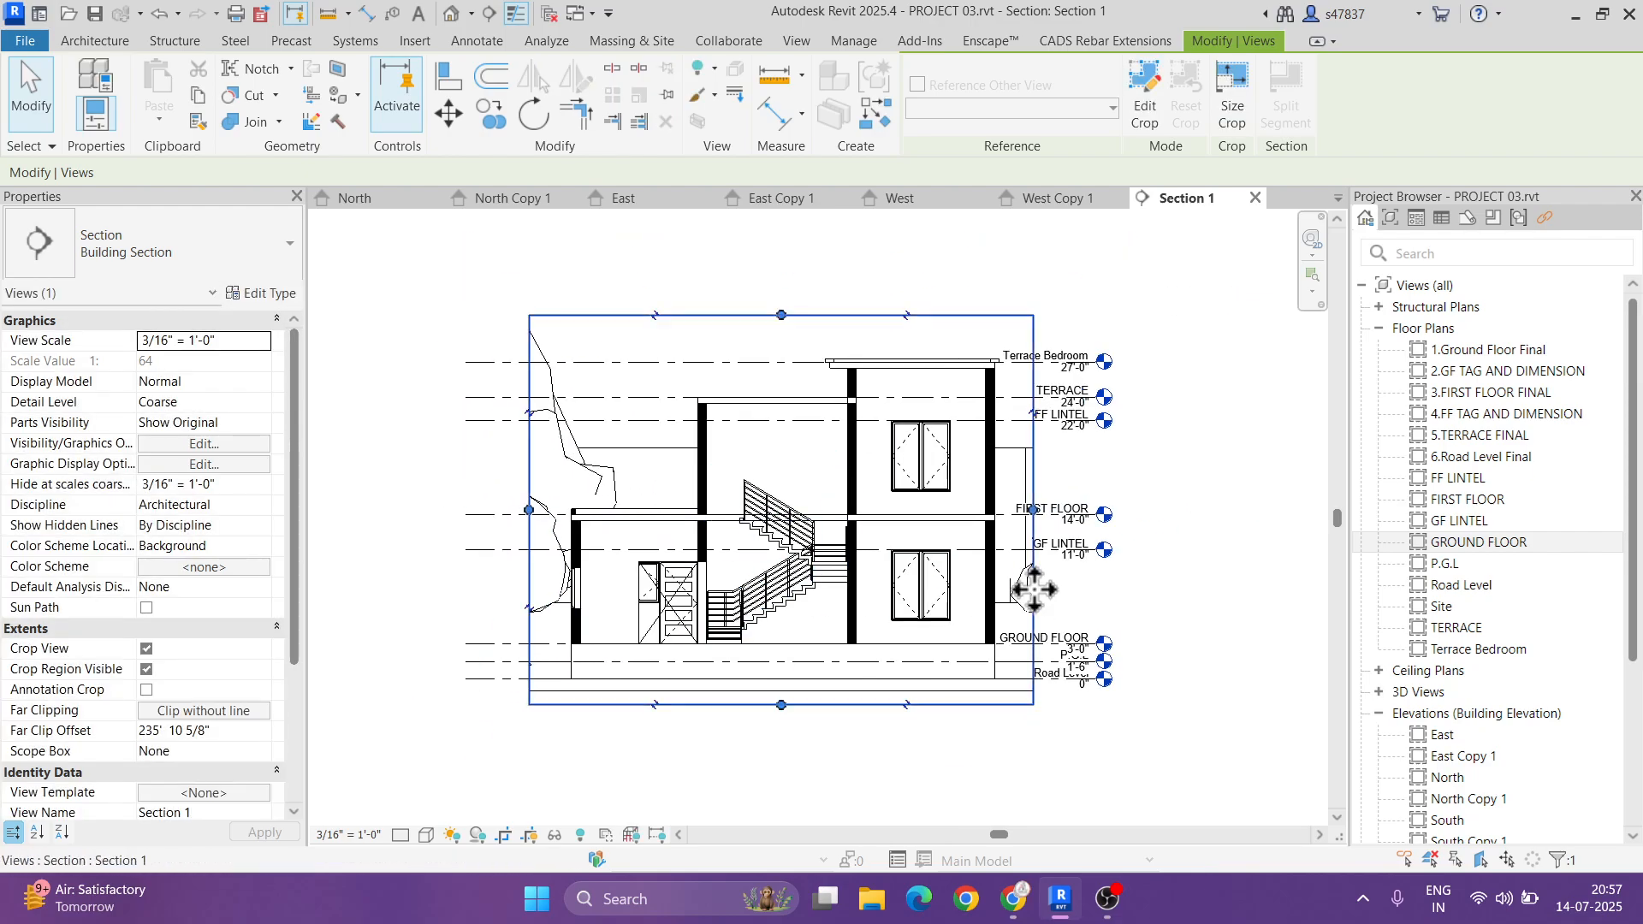
{"action": "left_click", "coordinate": [1228, 598]}
- Delete the new building section from the project
{"action": "scroll", "coordinate": [1454, 659], "scroll_direction": "down", "scroll_amount": 4}
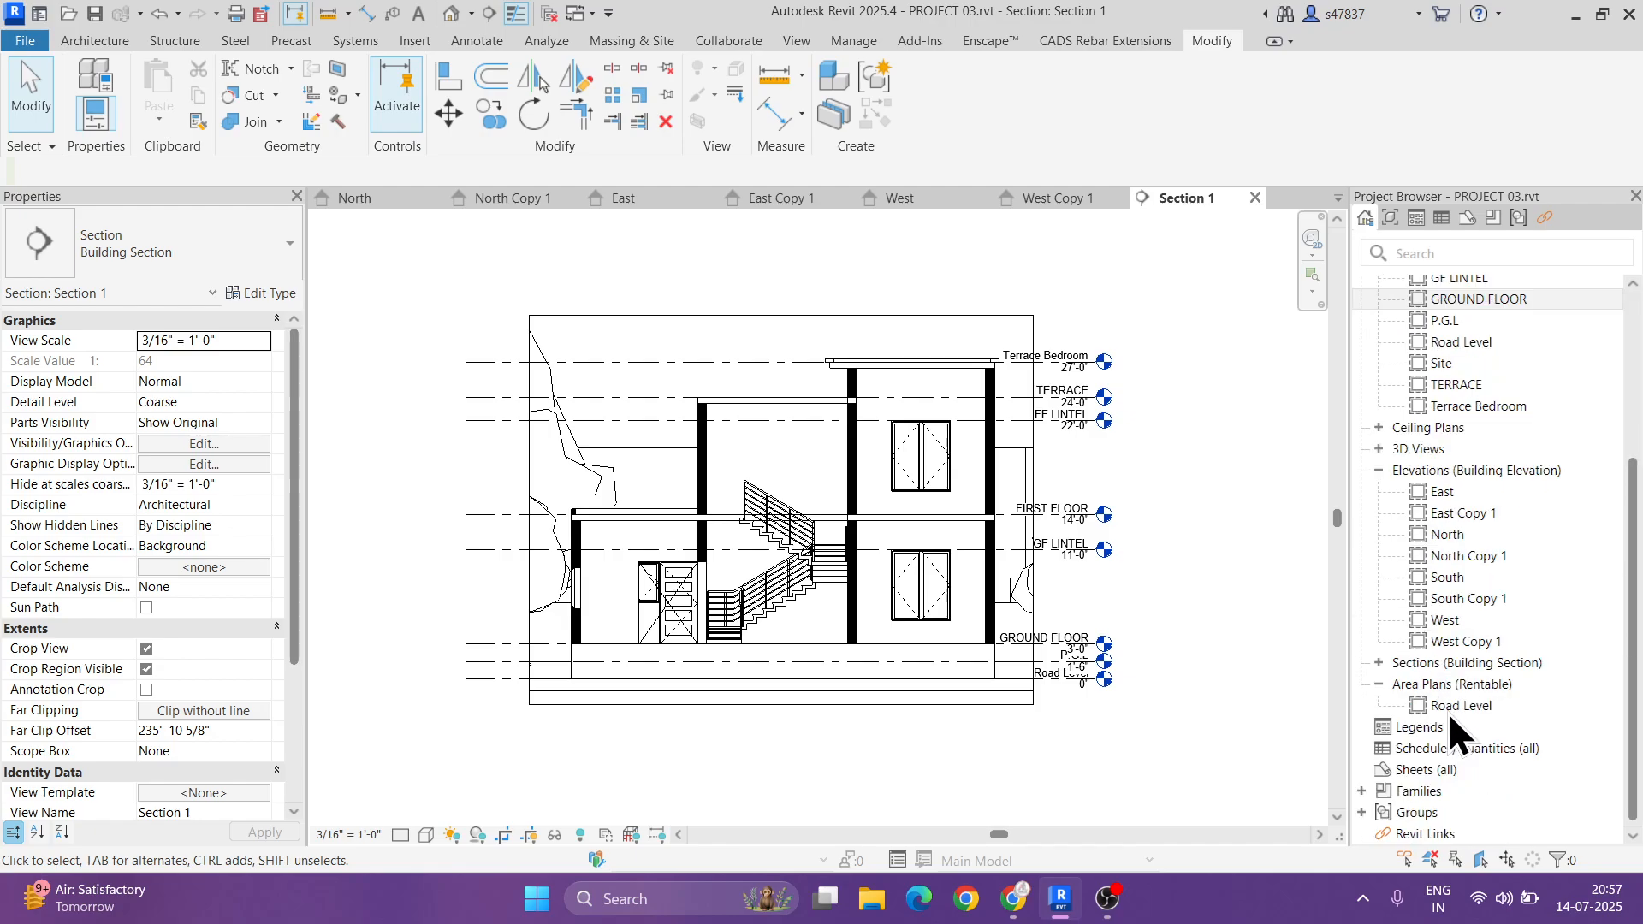
{"action": "left_click", "coordinate": [1379, 664]}
{"action": "right_click", "coordinate": [1444, 684]}
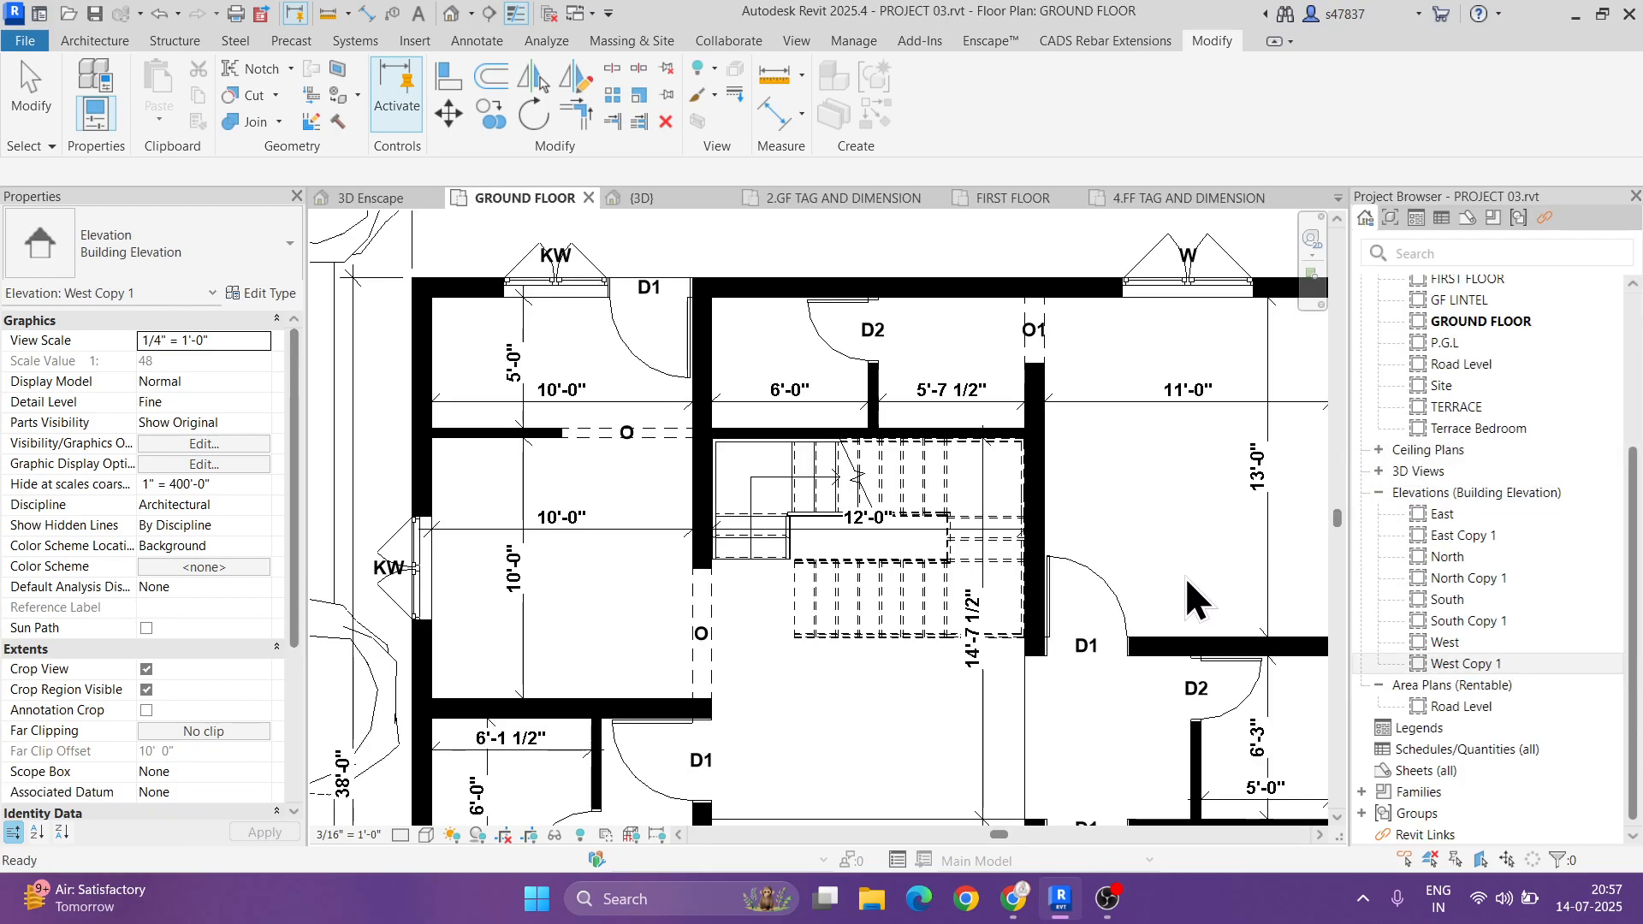
{"action": "middle_click", "coordinate": [1185, 577]}
{"action": "middle_click", "coordinate": [1185, 577]}
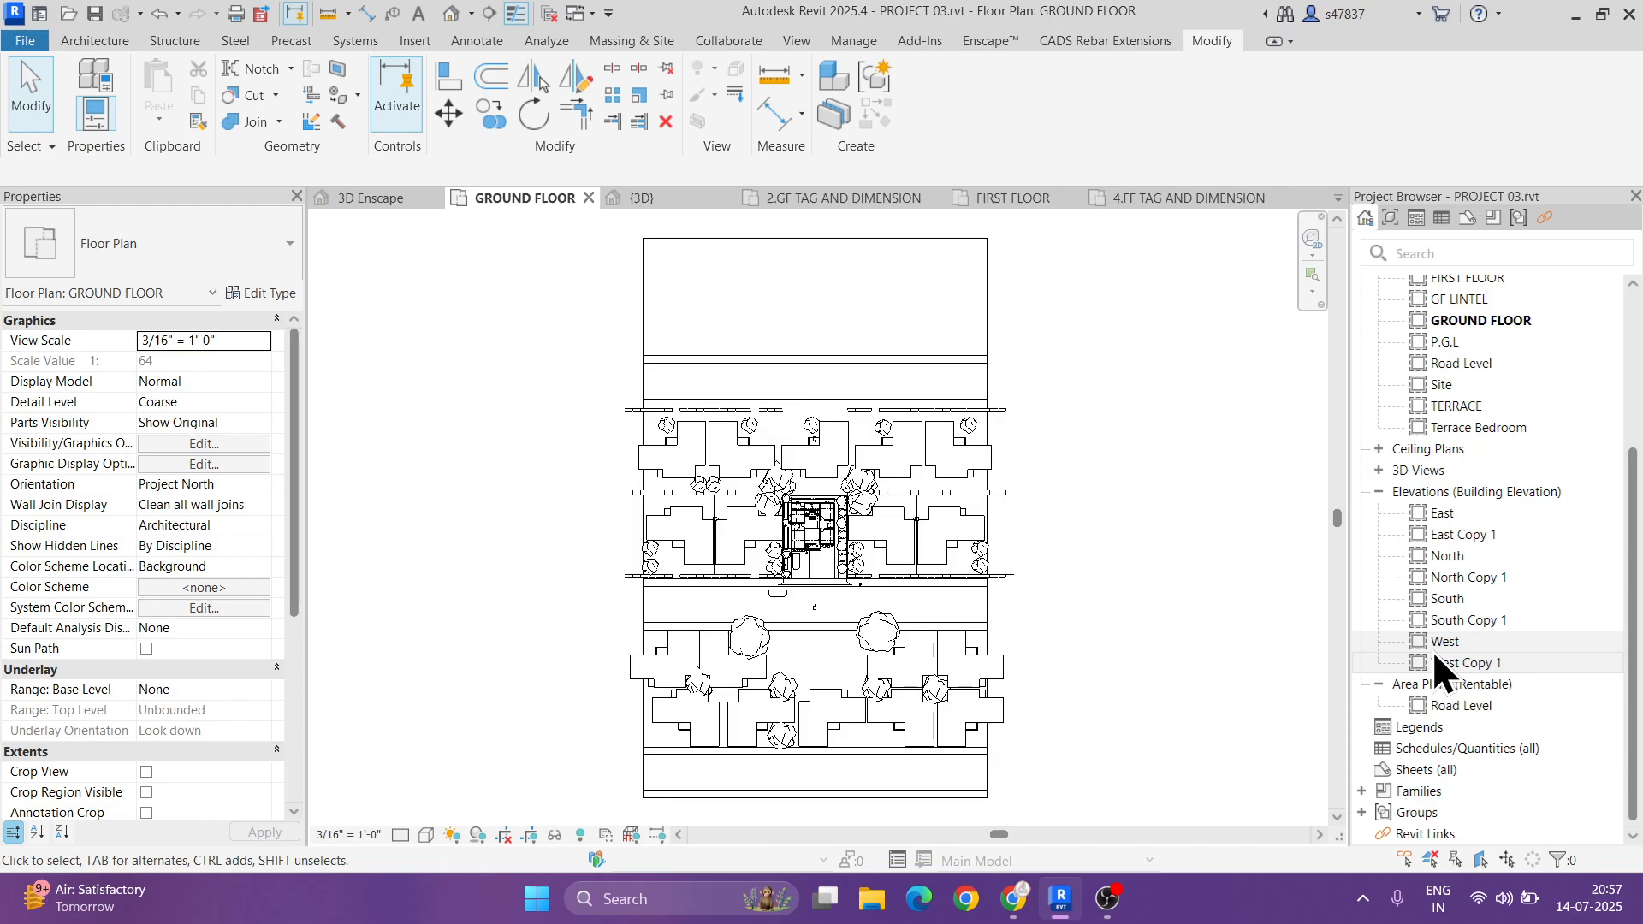
{"action": "scroll", "coordinate": [808, 548], "scroll_direction": "up", "scroll_amount": 5}
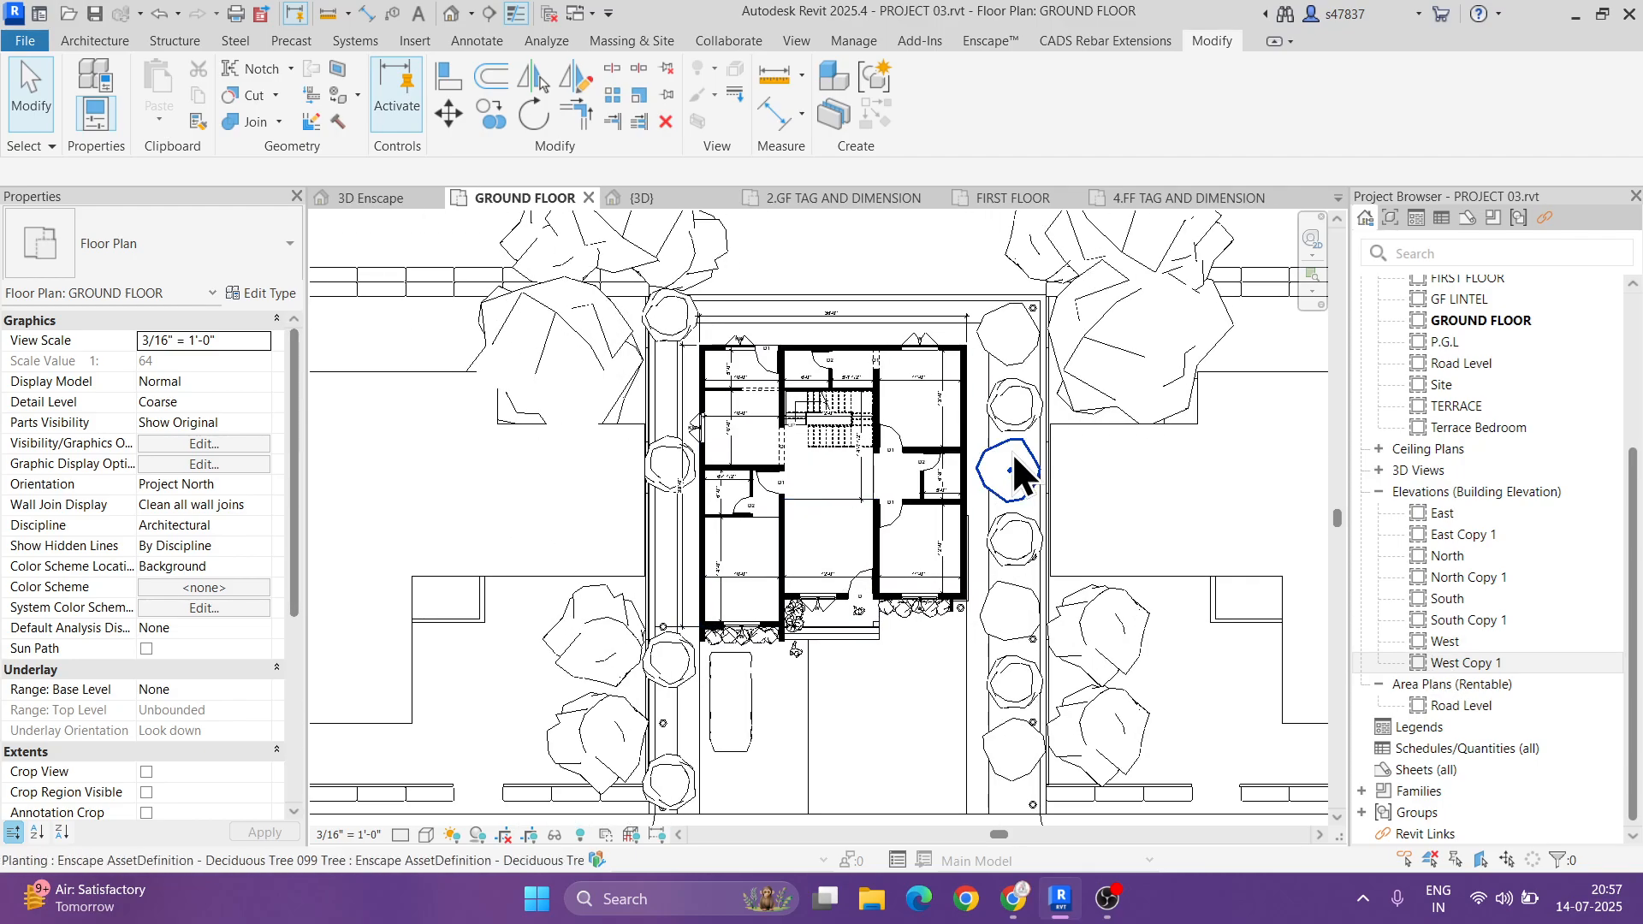
{"action": "scroll", "coordinate": [1444, 411], "scroll_direction": "up", "scroll_amount": 4}
{"action": "scroll", "coordinate": [1444, 411], "scroll_direction": "down", "scroll_amount": 4}
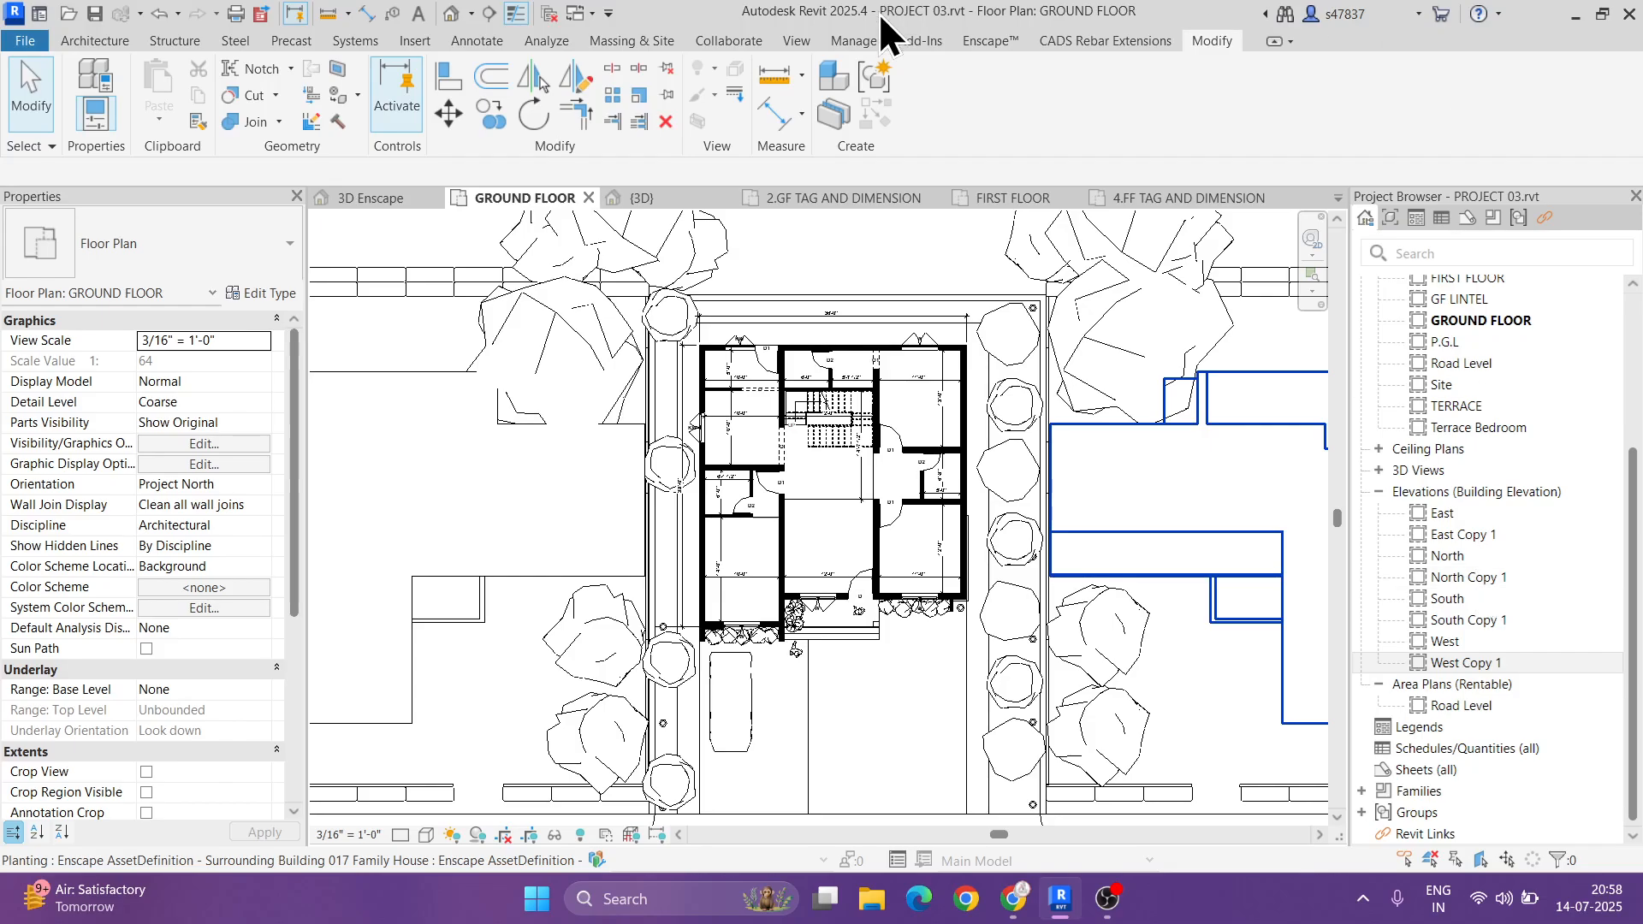
{"action": "left_click", "coordinate": [1113, 911]}
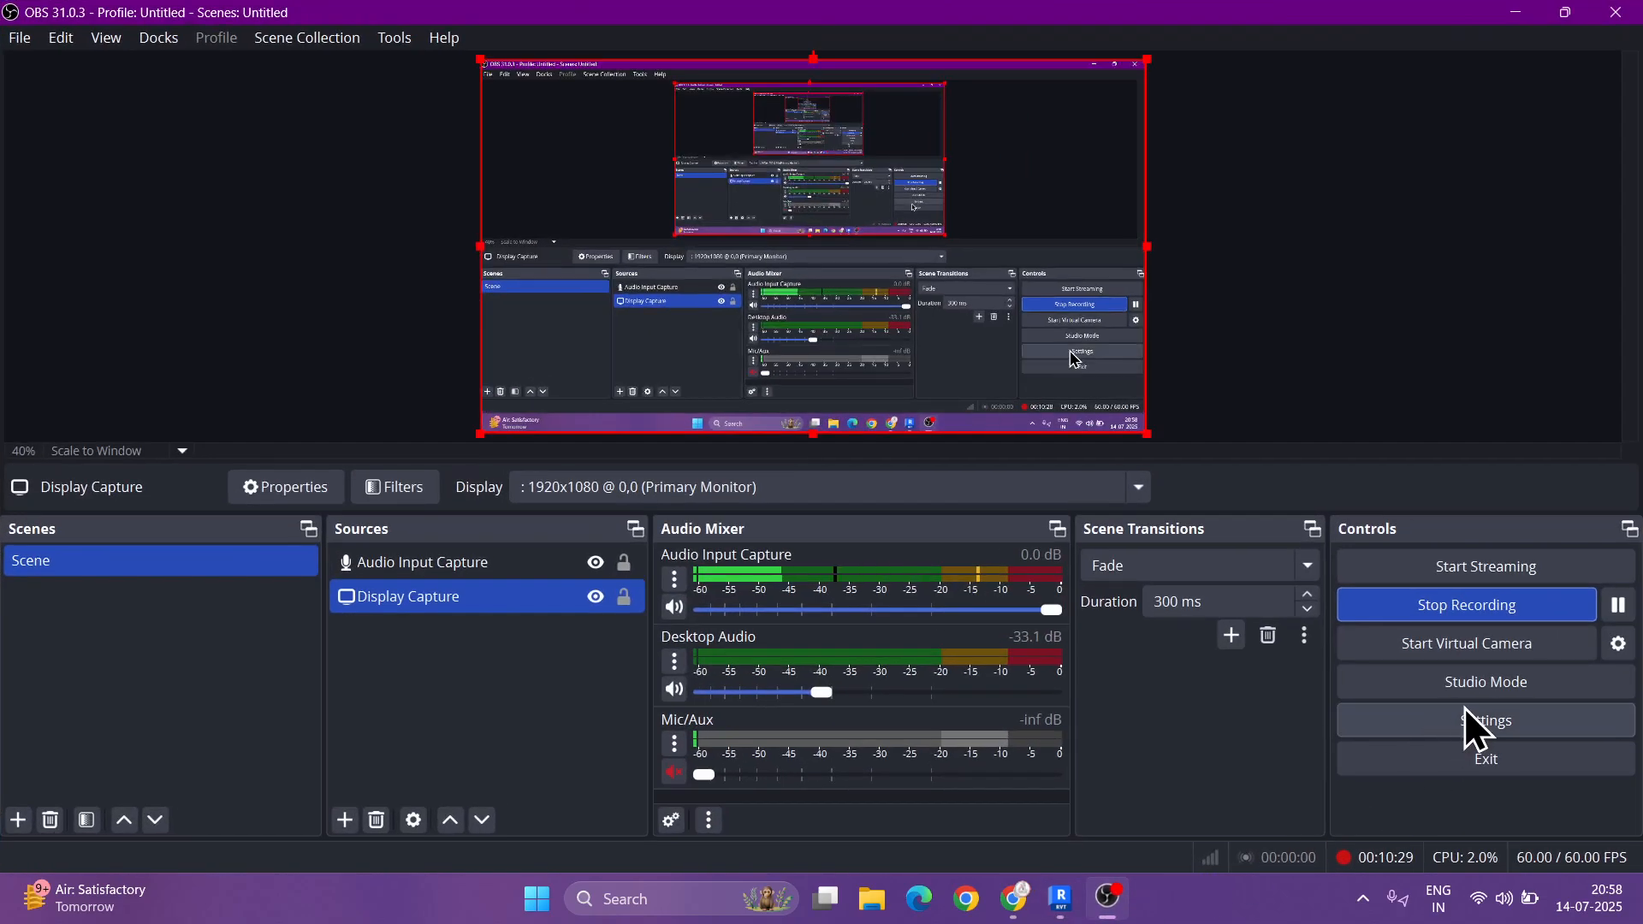